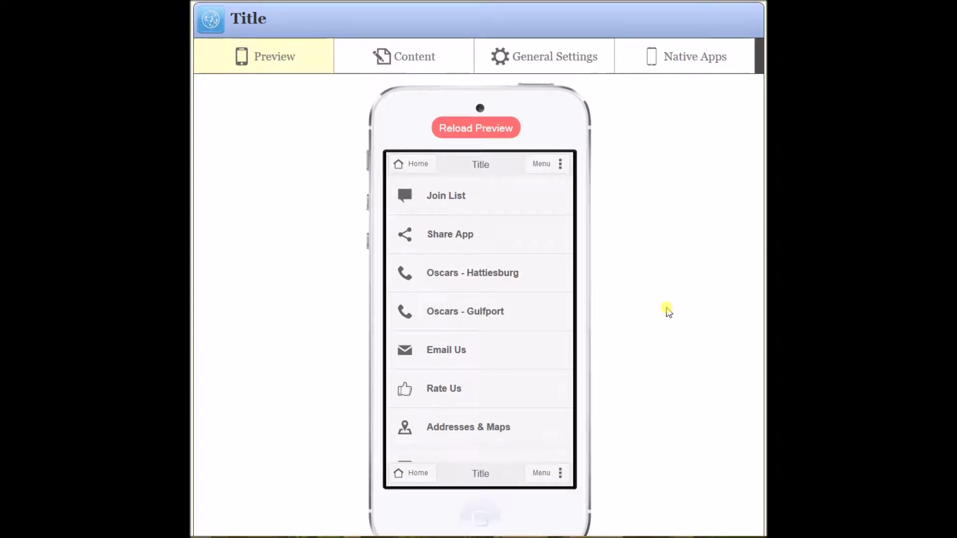
- Examine the web page links and phone numbers set up in the untitled app's content
click(425, 59)
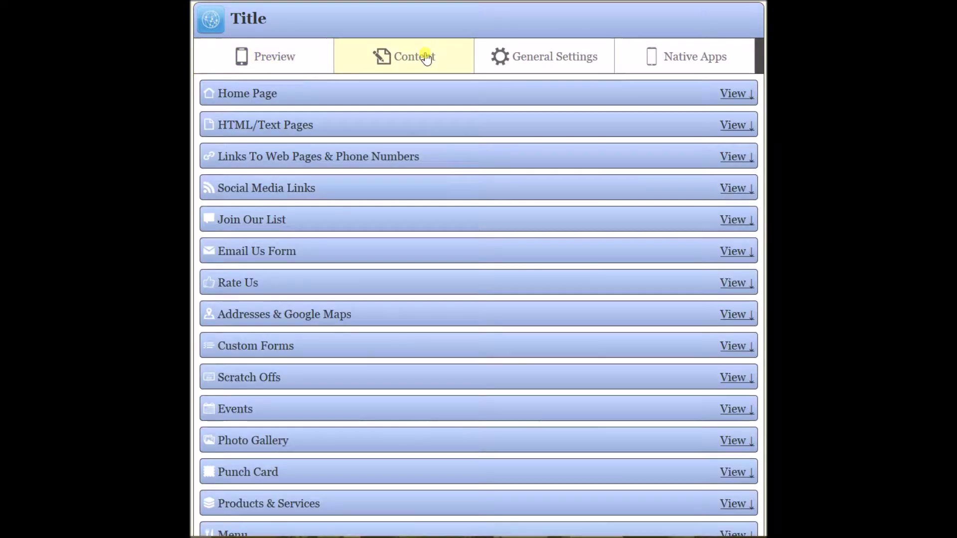
click(738, 158)
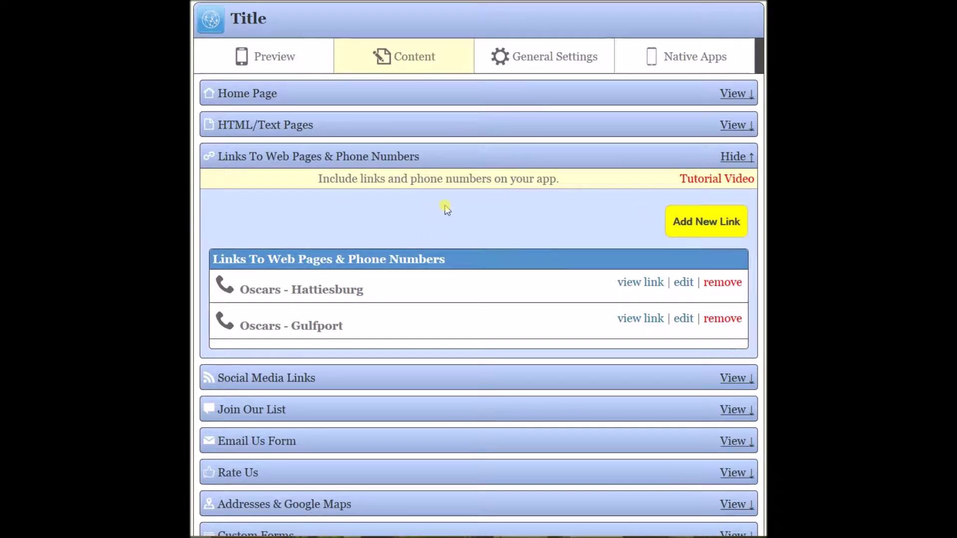
click(727, 158)
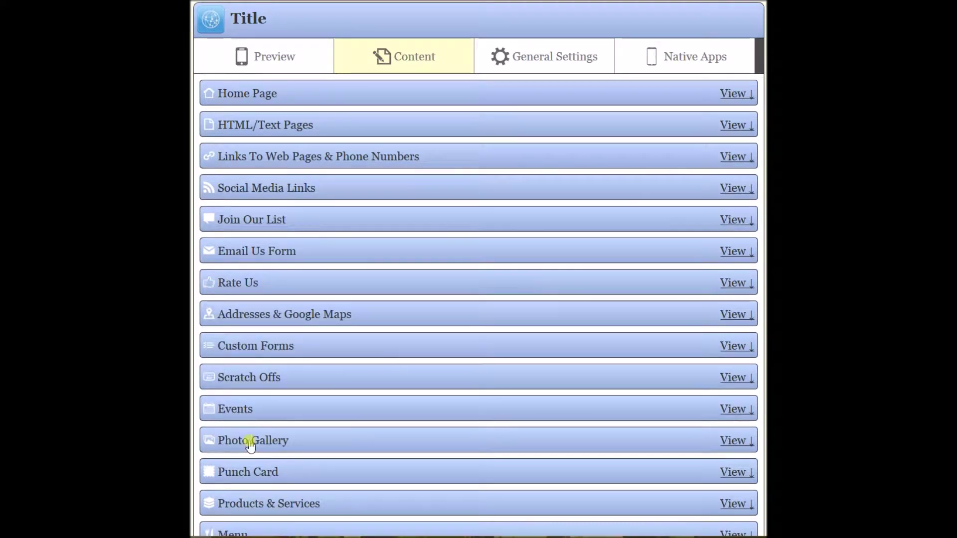
- Review the web links and phone numbers and the Join Our List subscription settings in the Oscar's app
scroll(478, 299, up, 3)
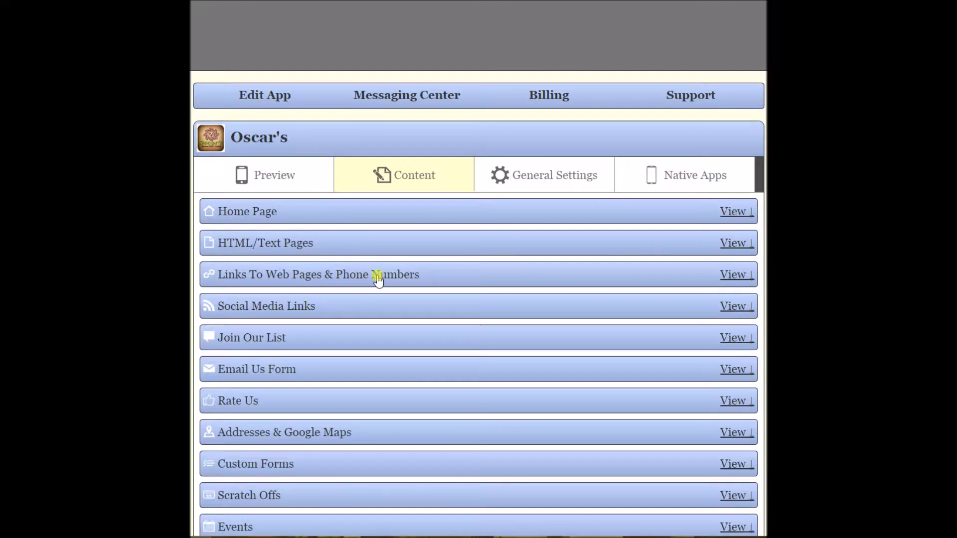
click(735, 275)
click(735, 275)
click(732, 338)
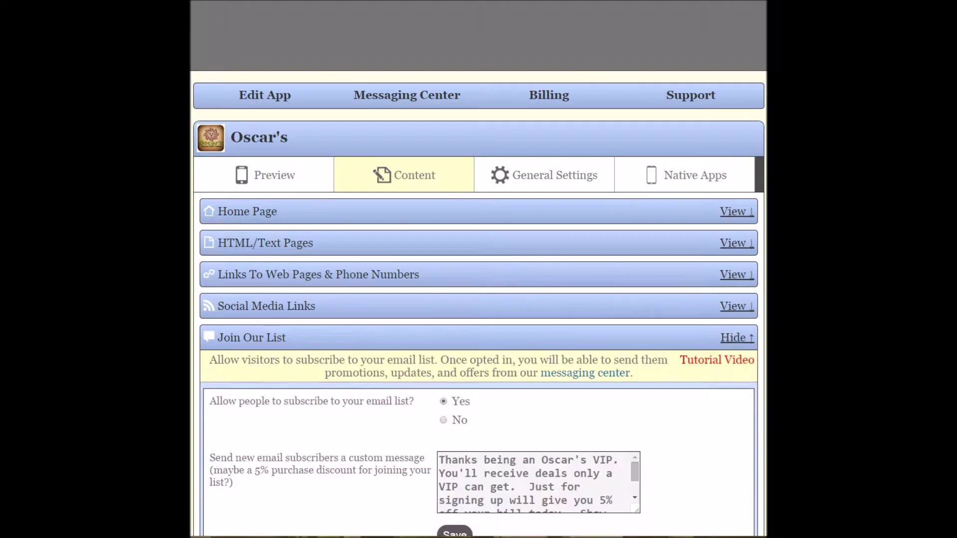
scroll(478, 269, down, 4)
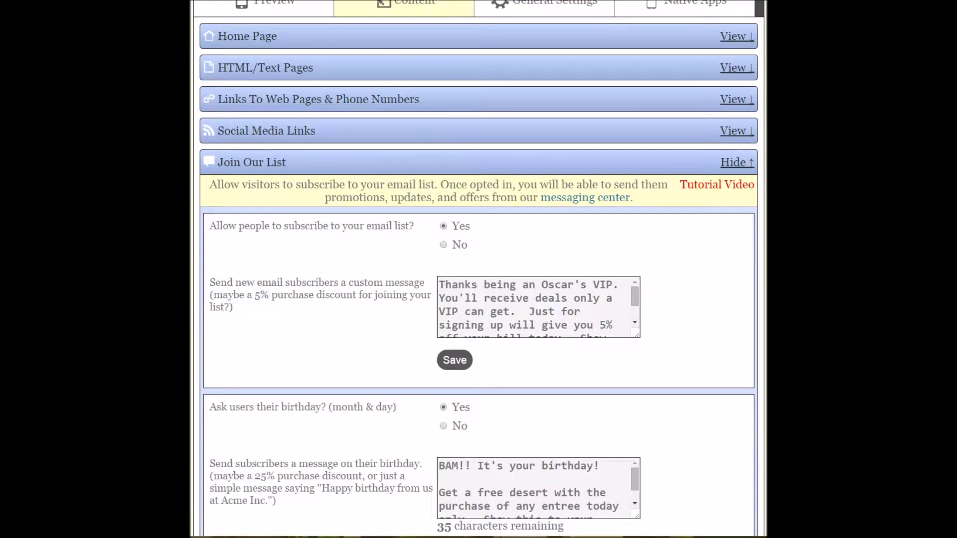
scroll(745, 167, down, 1)
click(739, 105)
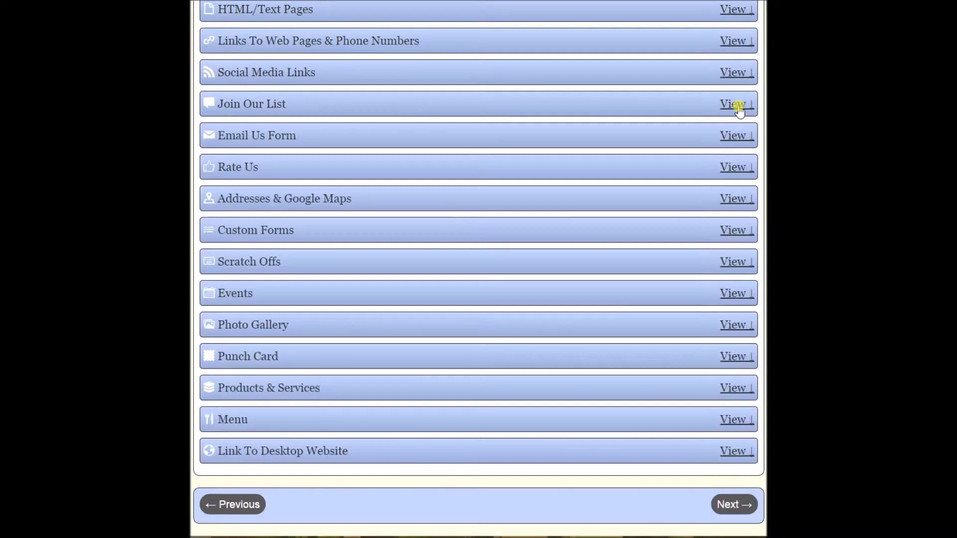
- Check the Email Us Form and Rate Us settings of the Oscar's app
click(739, 136)
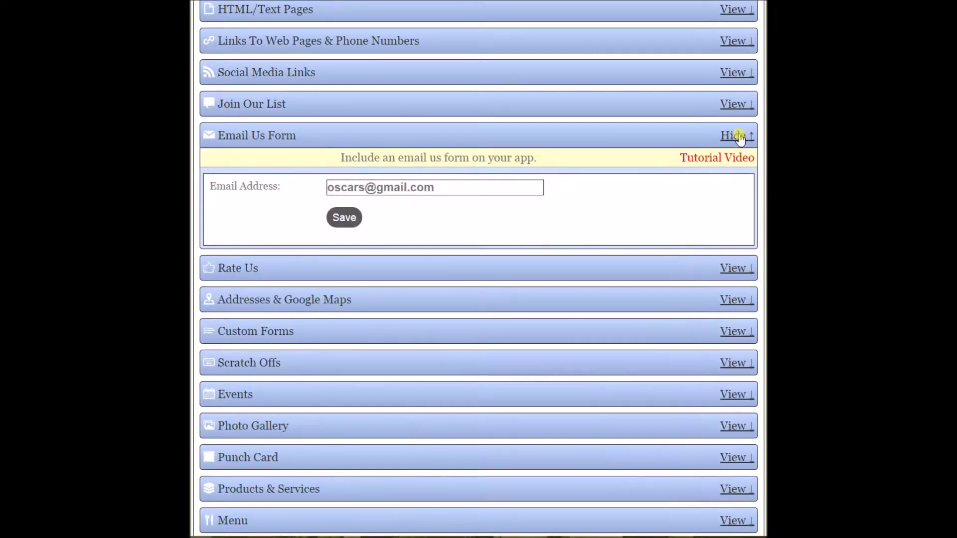
click(739, 136)
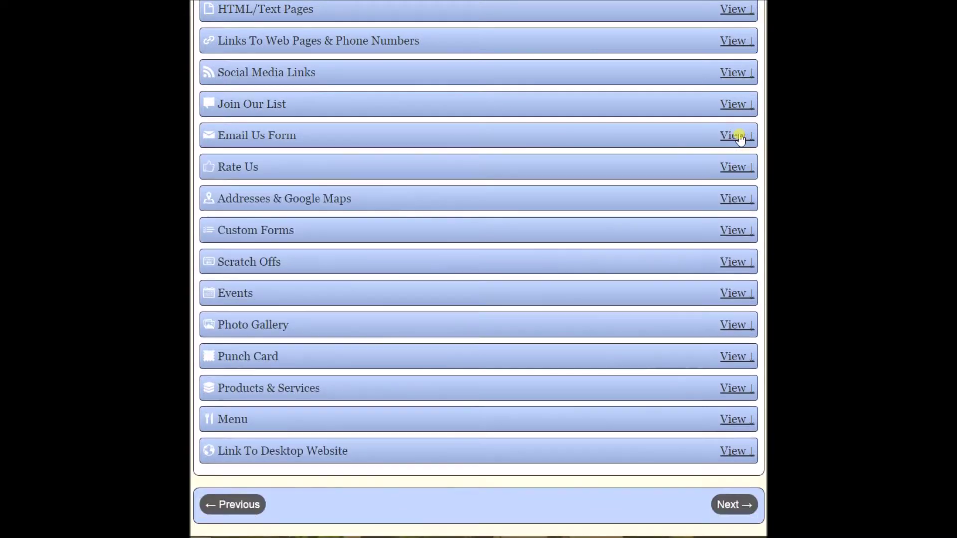
click(739, 168)
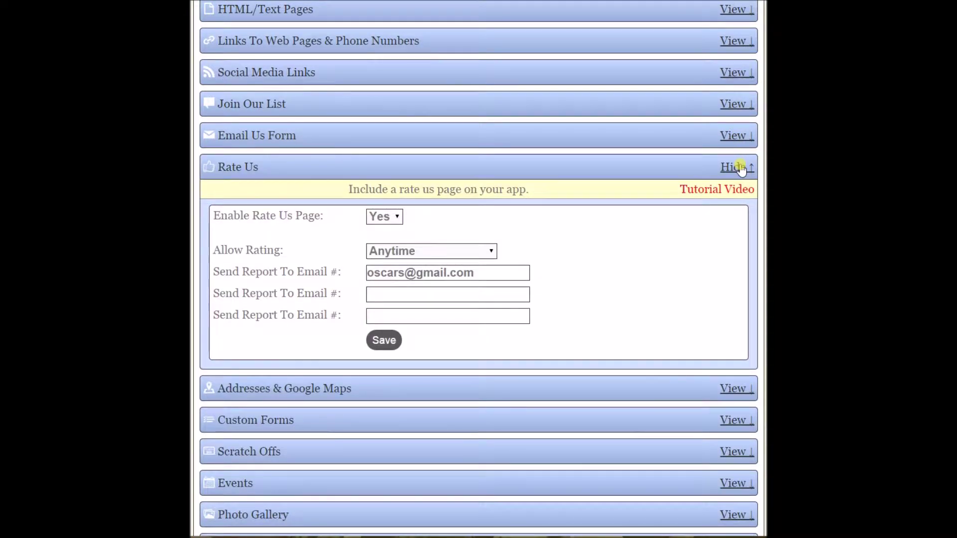
click(741, 169)
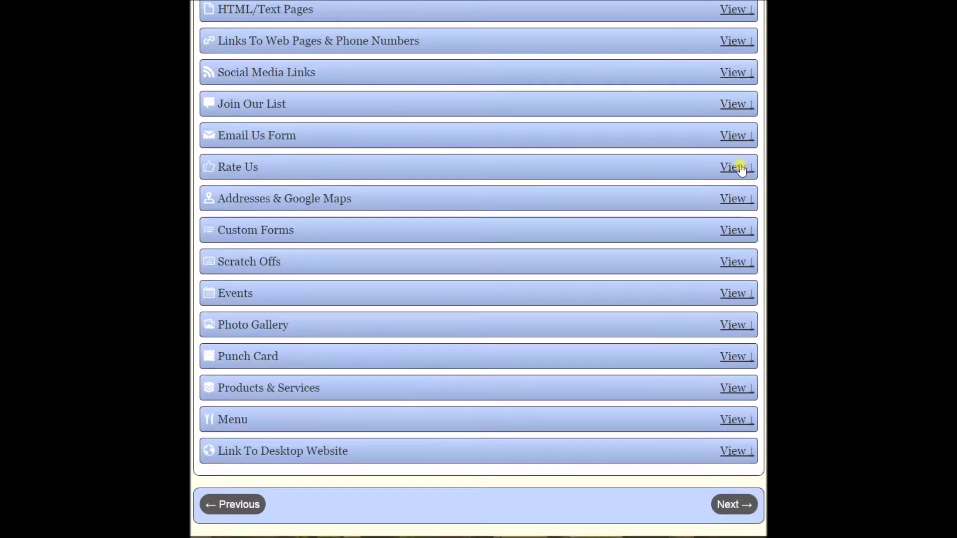
- Review the location entries on file under Addresses & Google Maps, including contact details and opening hours
click(738, 201)
scroll(740, 206, down, 4)
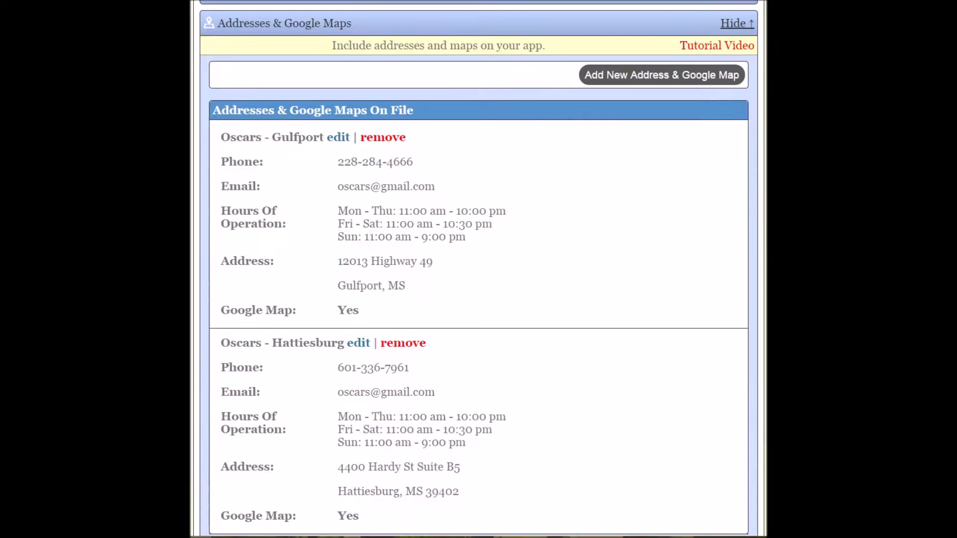
scroll(478, 269, up, 1)
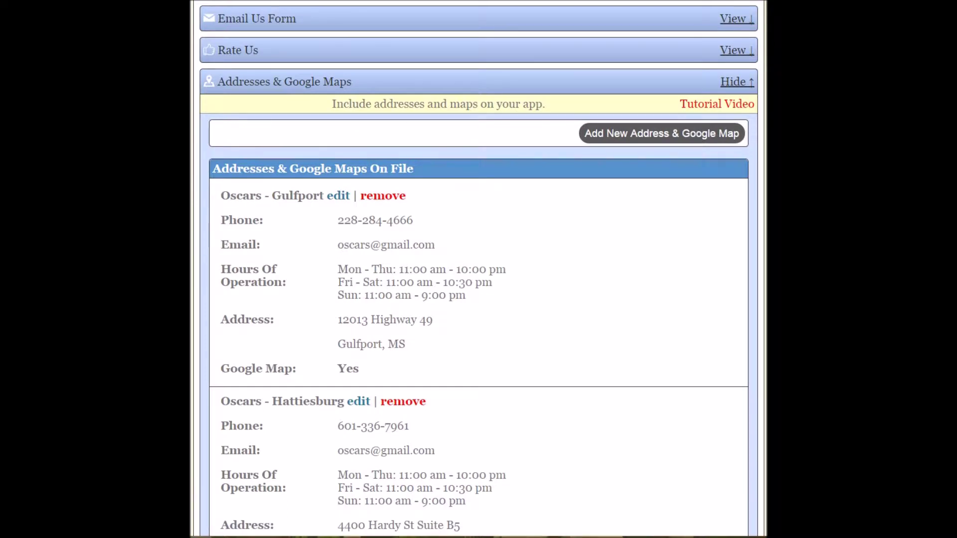
click(730, 83)
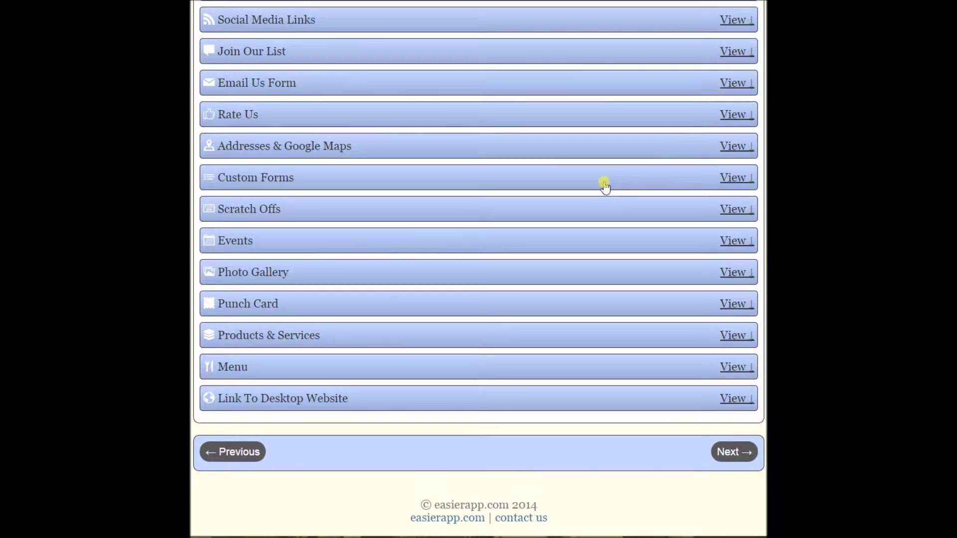
- Examine the current scratch off coupons and the uncategorized photos in the photo gallery
click(734, 211)
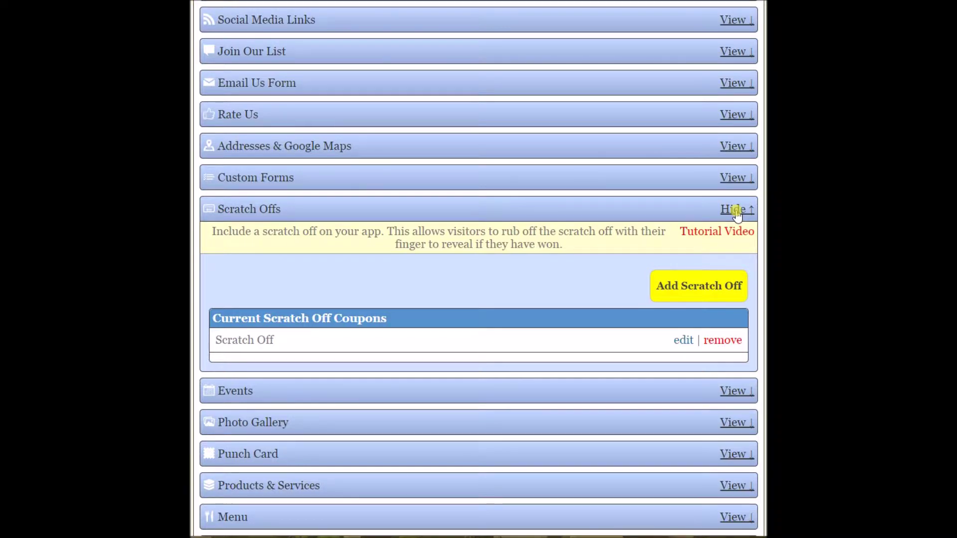
click(736, 210)
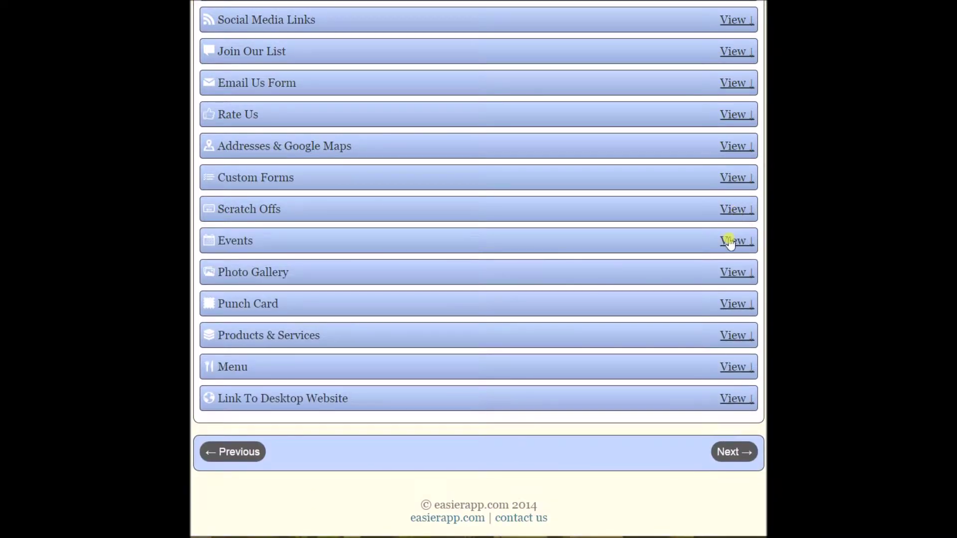
click(742, 272)
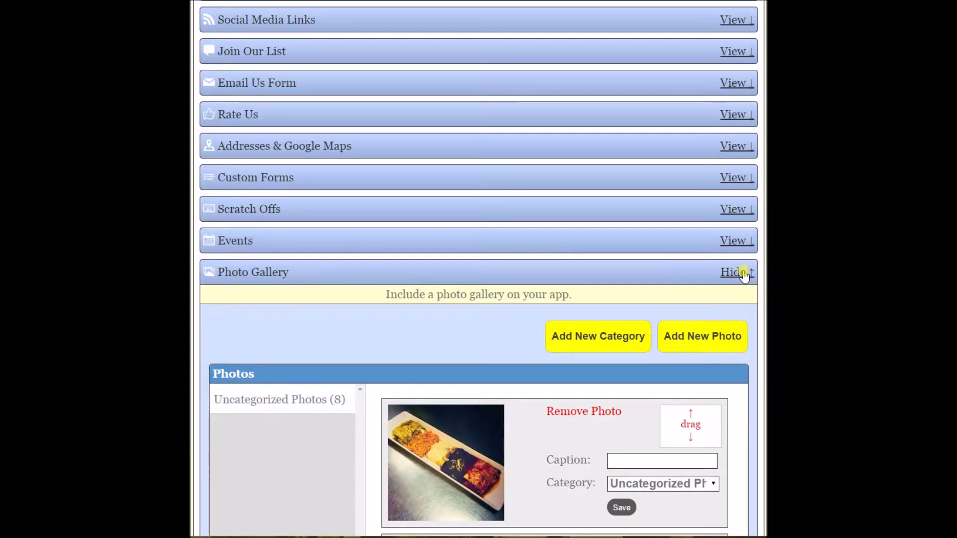
scroll(548, 299, down, 10)
scroll(735, 129, up, 10)
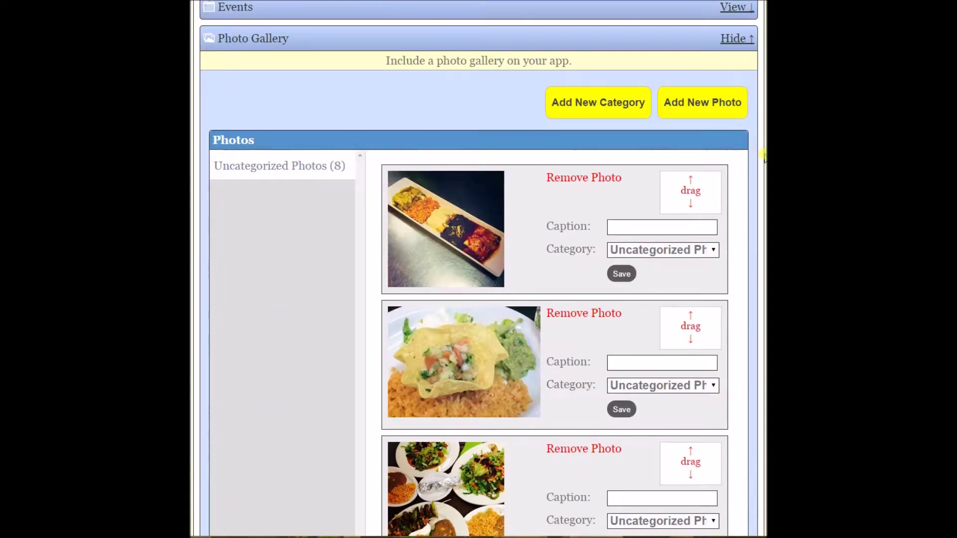
scroll(734, 119, up, 1)
click(730, 98)
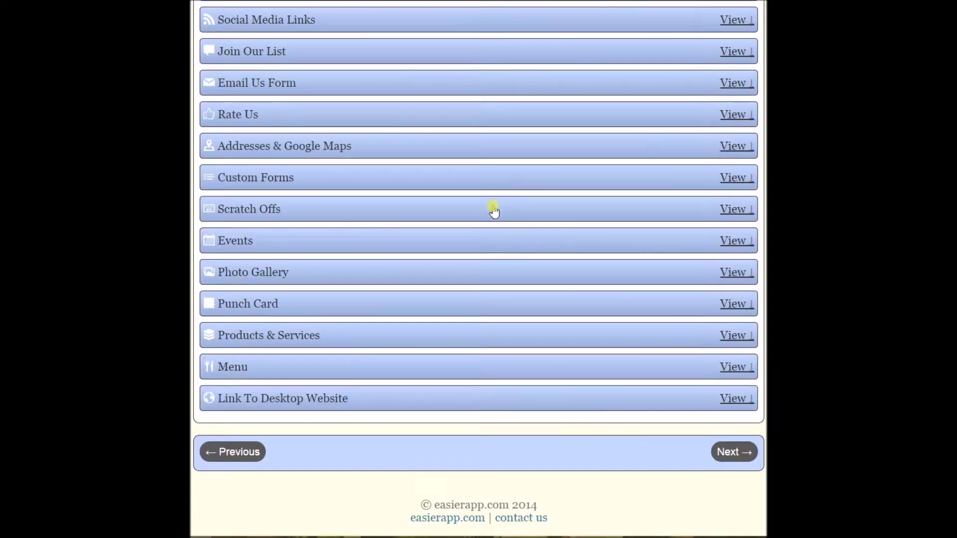
- Review the locations where the digital punch card can be used
click(734, 304)
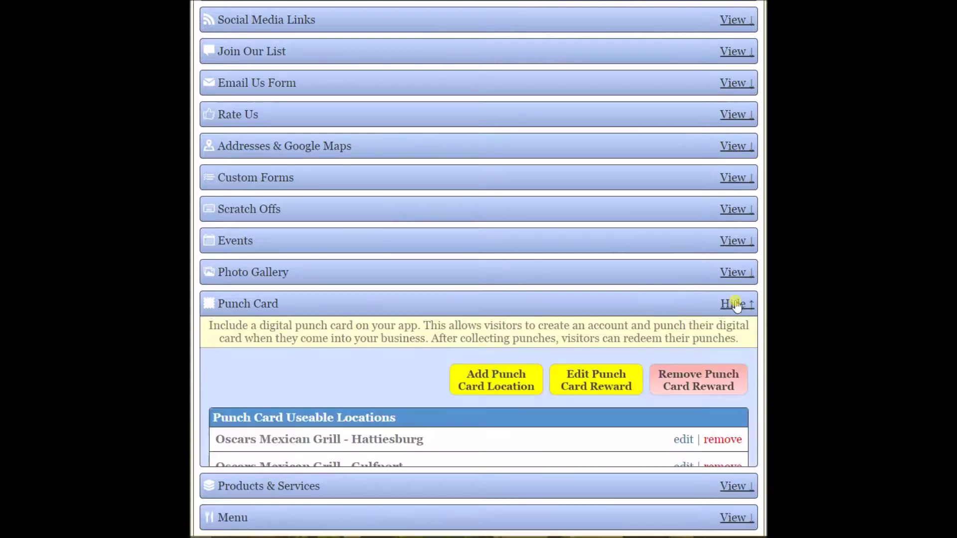
scroll(735, 303, down, 1)
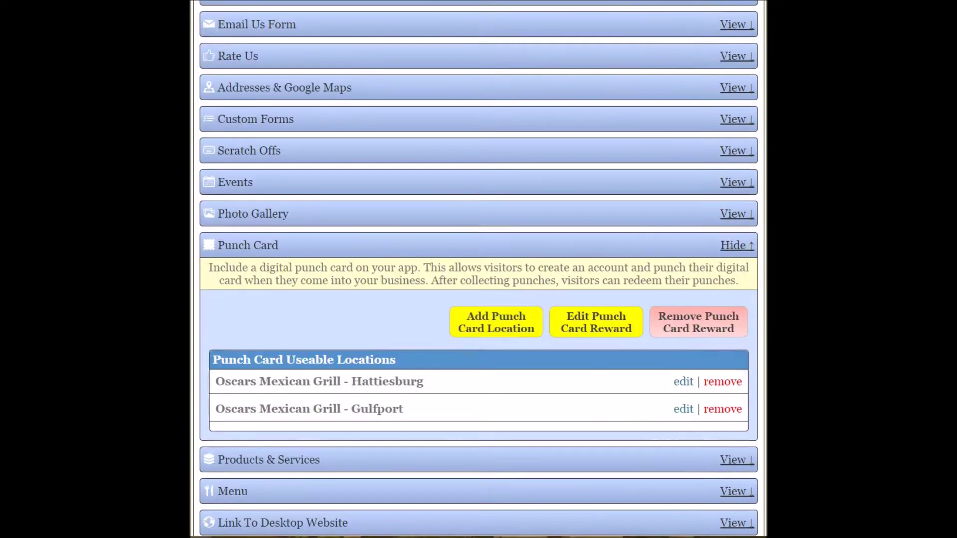
click(742, 246)
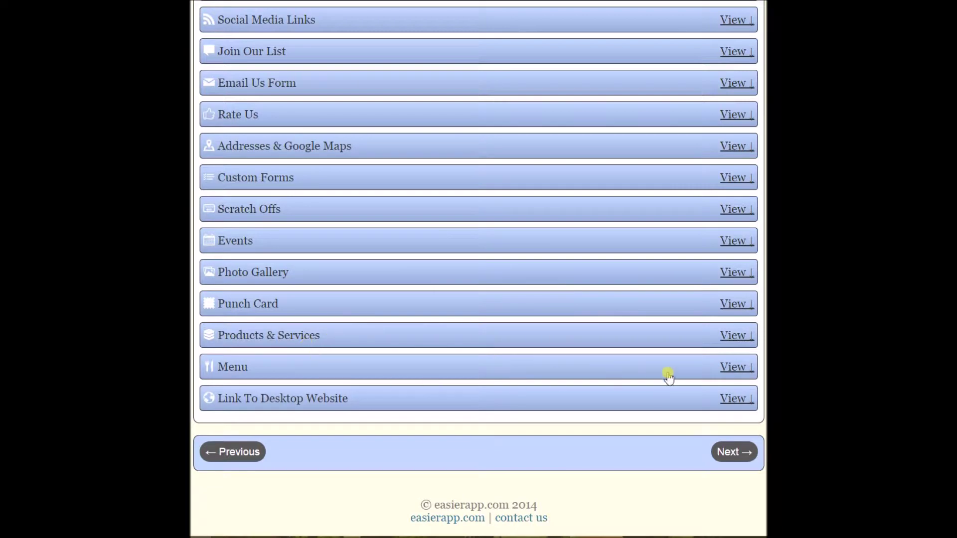
- Look through the food categories of the restaurant menu in the app's content
click(731, 367)
scroll(731, 367, down, 1)
scroll(686, 367, down, 5)
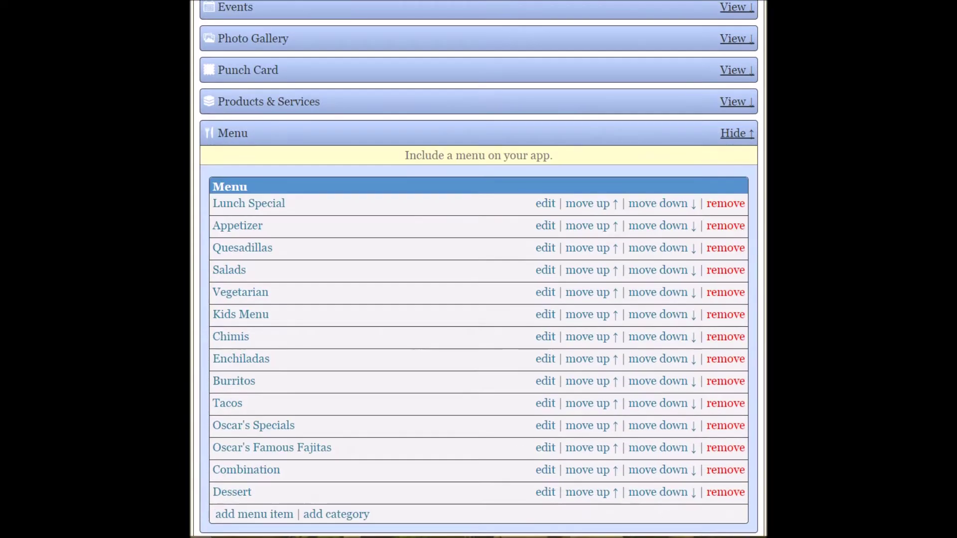
scroll(362, 261, up, 2)
click(739, 134)
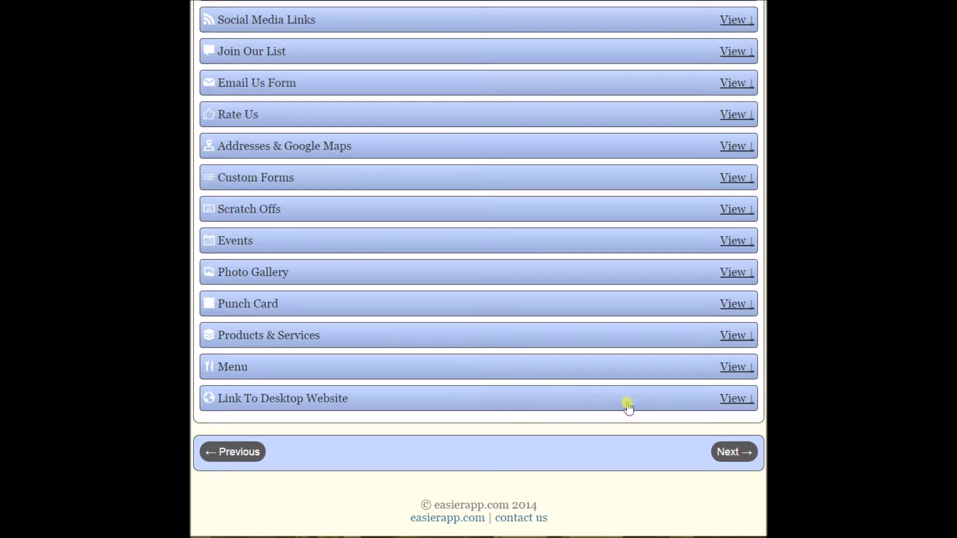
- Inspect the title and description in the general settings of the Oscar's app
scroll(648, 436, up, 2)
scroll(648, 436, up, 2)
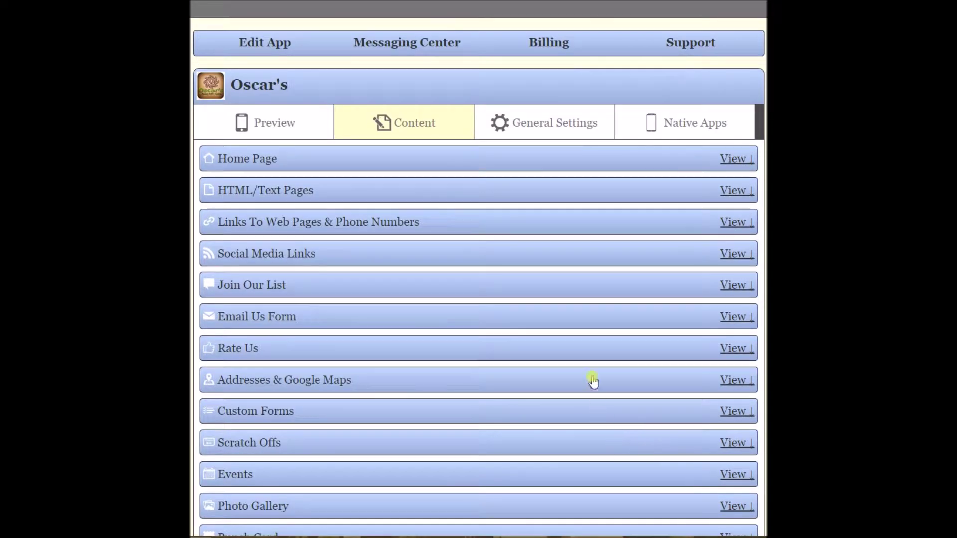
click(557, 124)
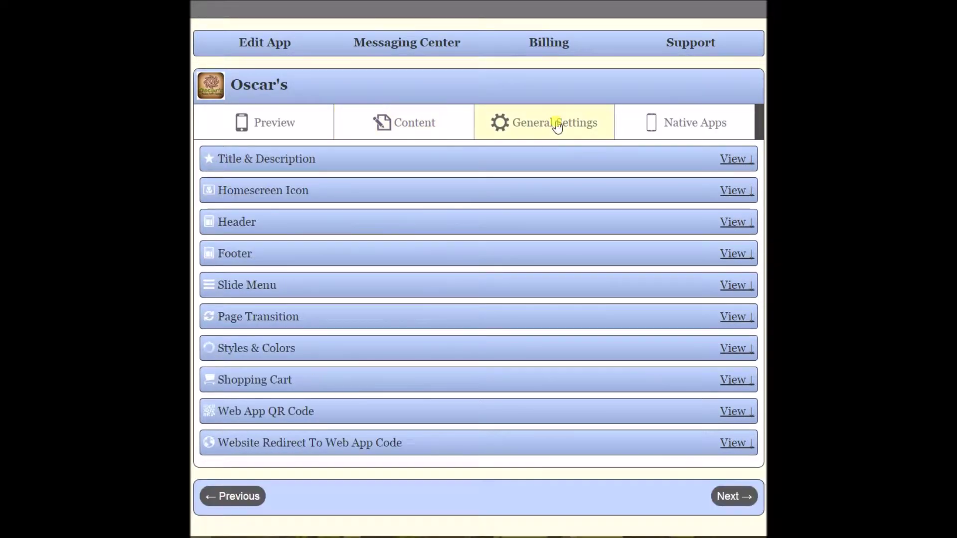
click(294, 159)
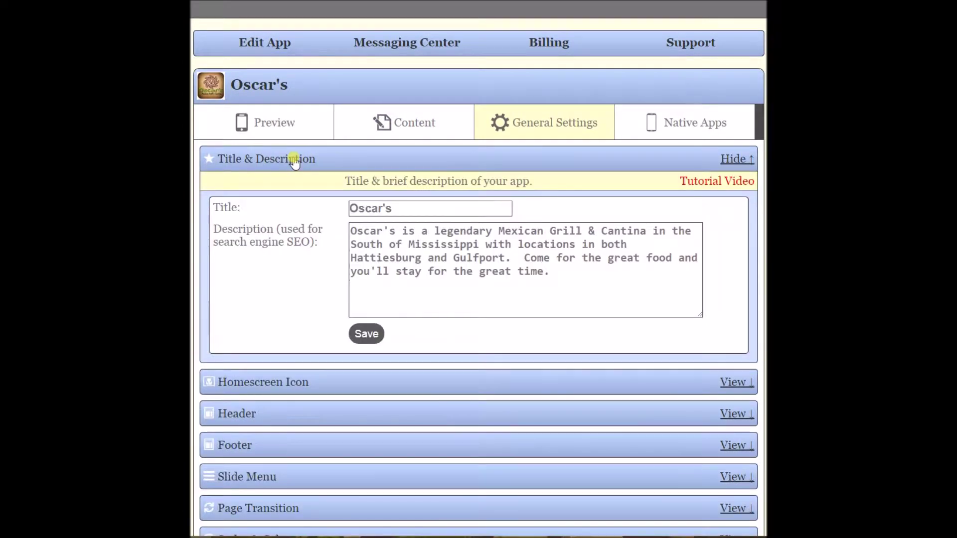
click(733, 158)
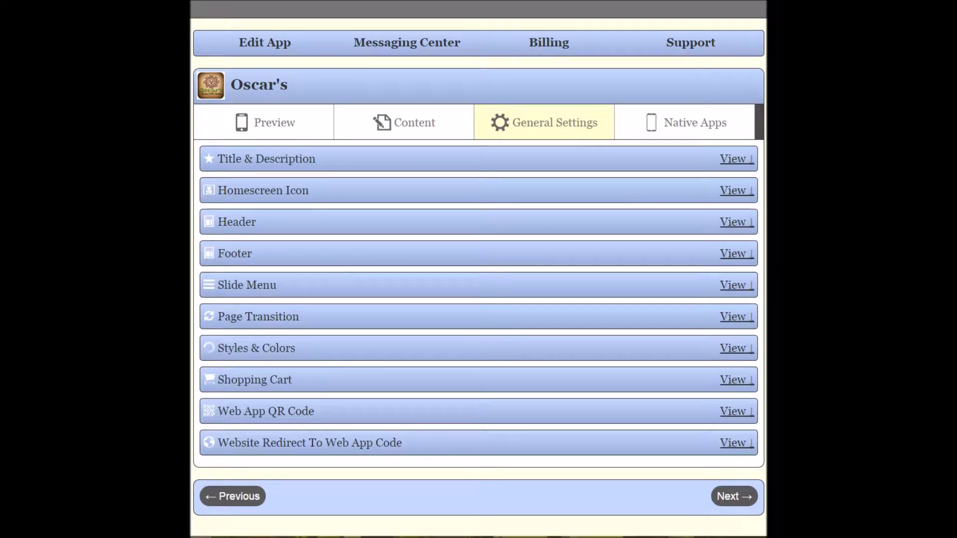
- Compare the phone preview of the untitled app with the styled preview of the Oscar's app
click(232, 496)
click(288, 64)
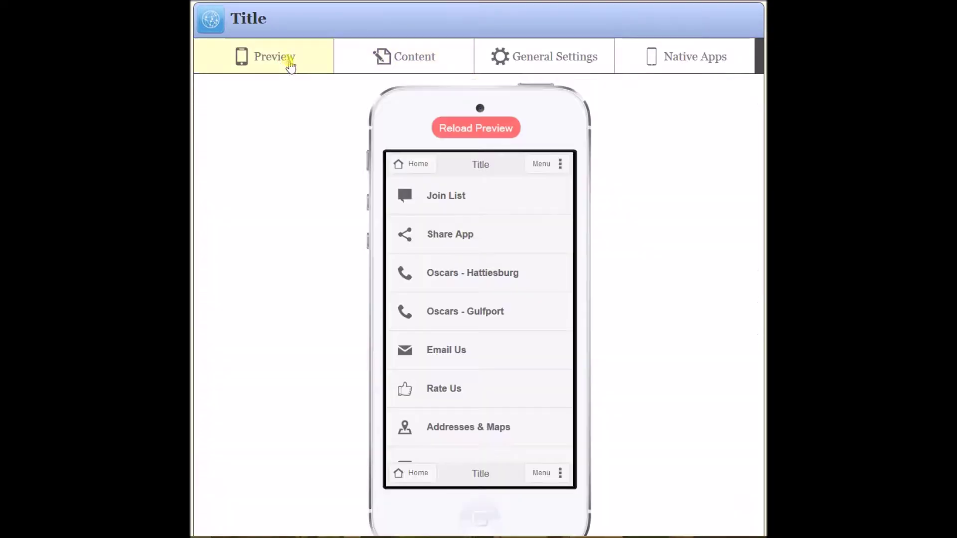
drag(571, 202, 571, 169)
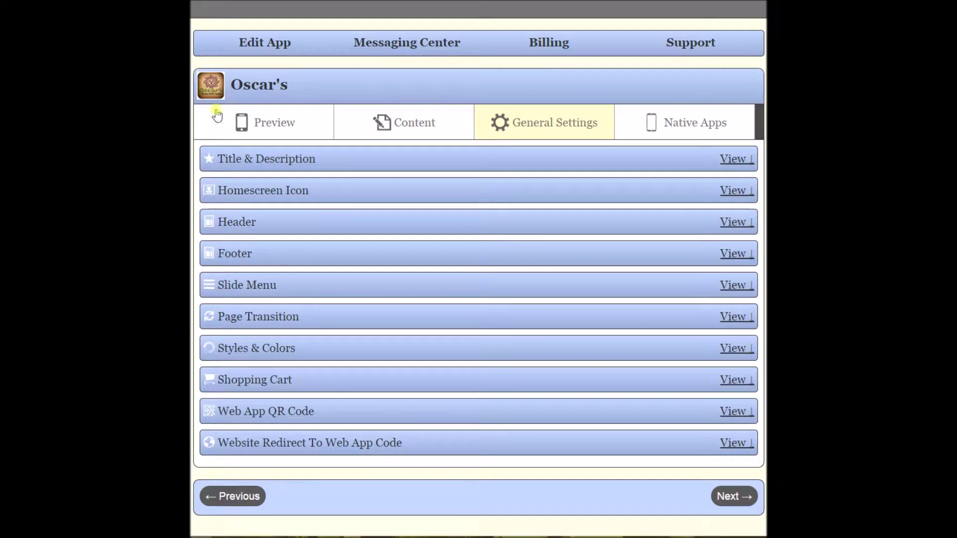
click(276, 122)
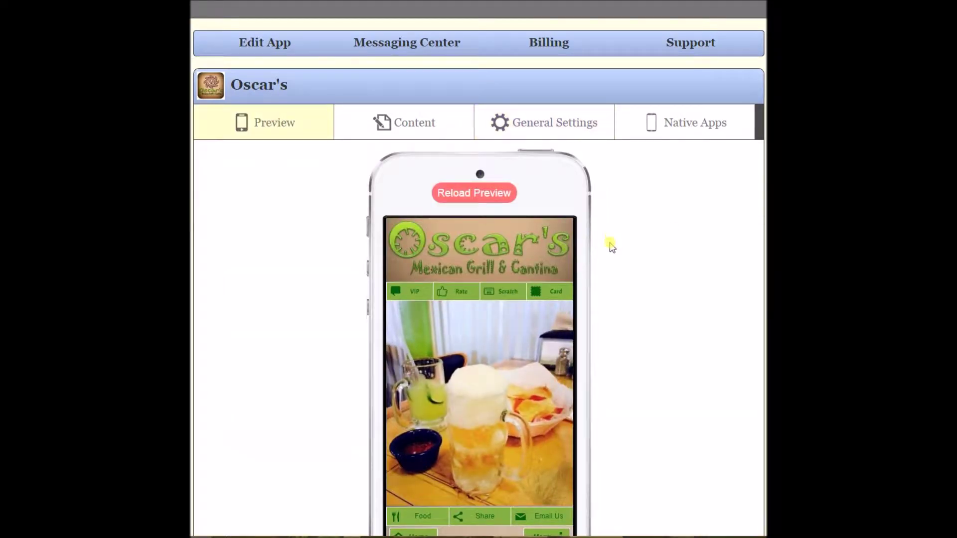
scroll(616, 246, down, 3)
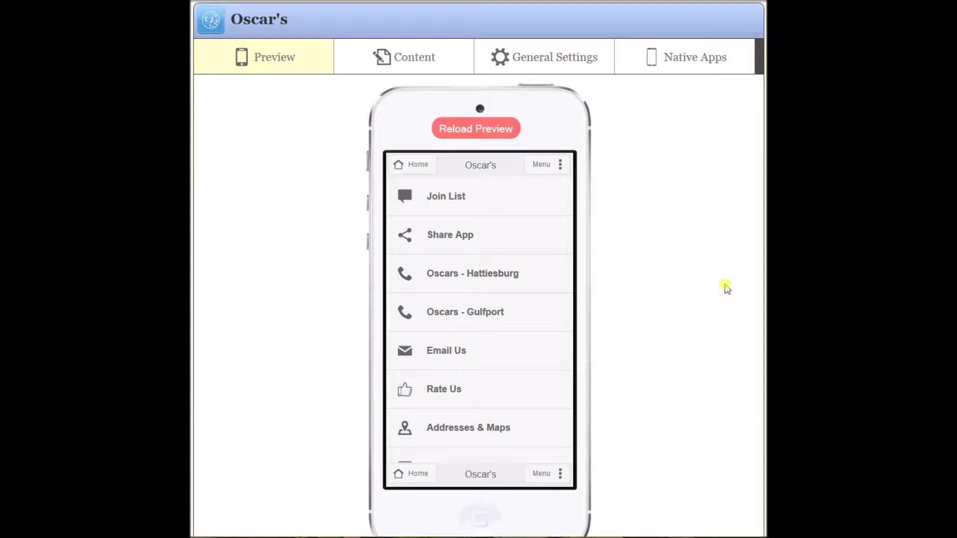
- Open the background options in the Styles & Colors section of the new Oscar's app's general settings
click(548, 64)
click(743, 94)
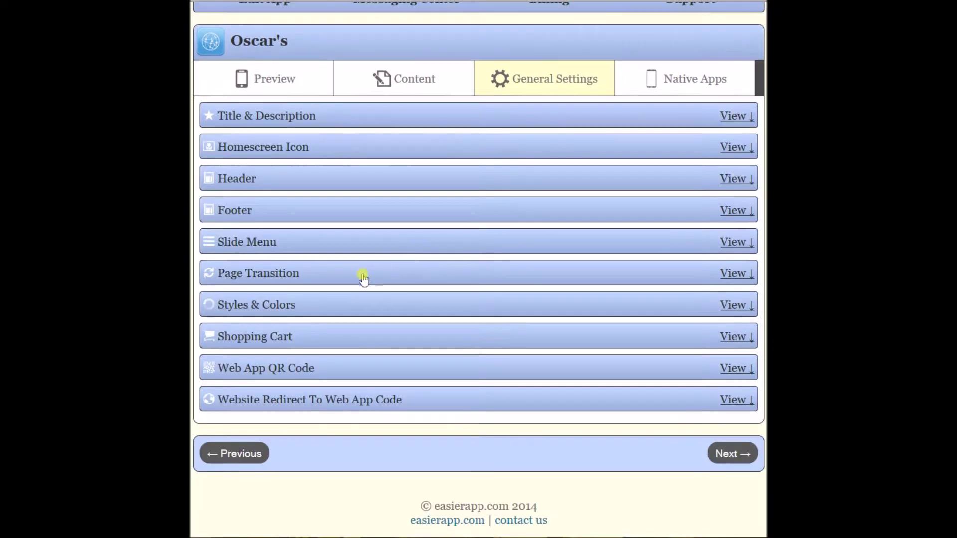
click(278, 306)
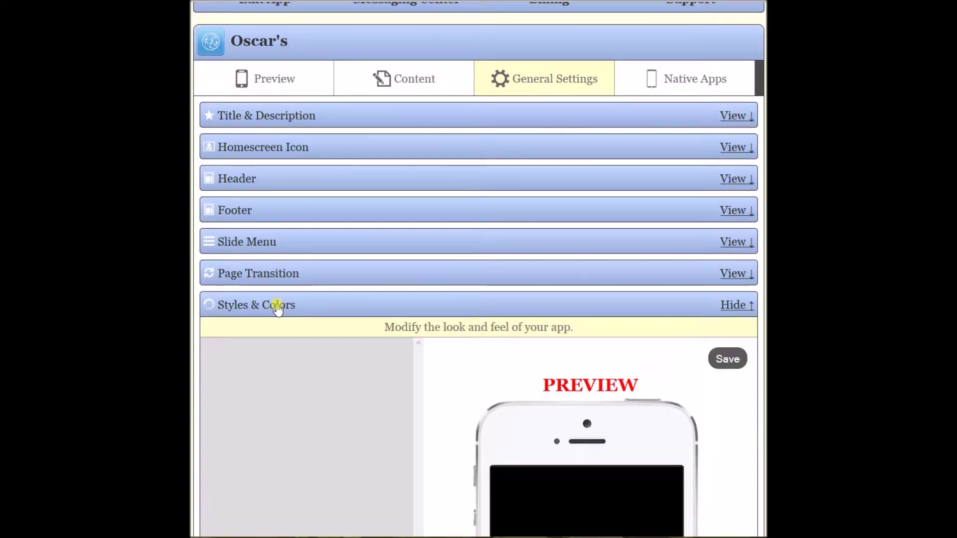
scroll(478, 269, down, 1)
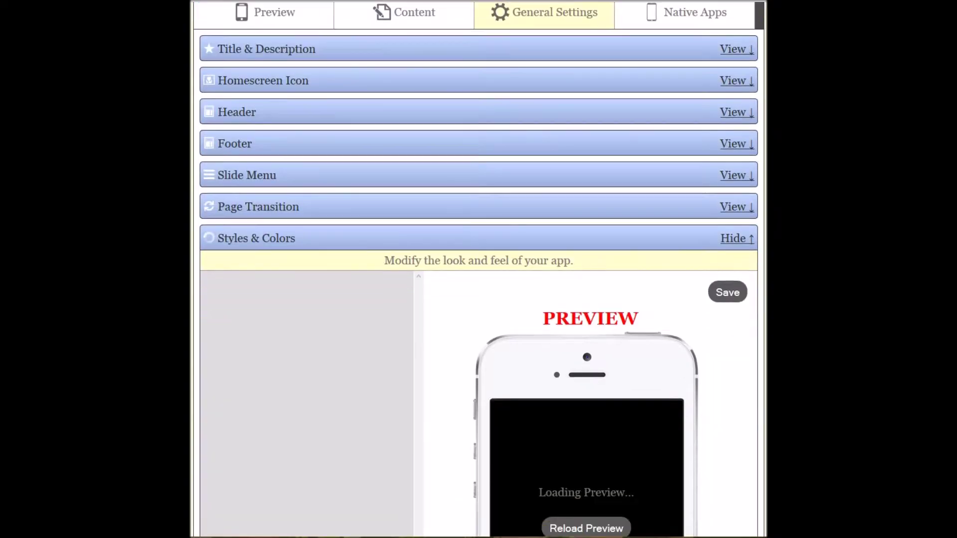
scroll(478, 269, down, 4)
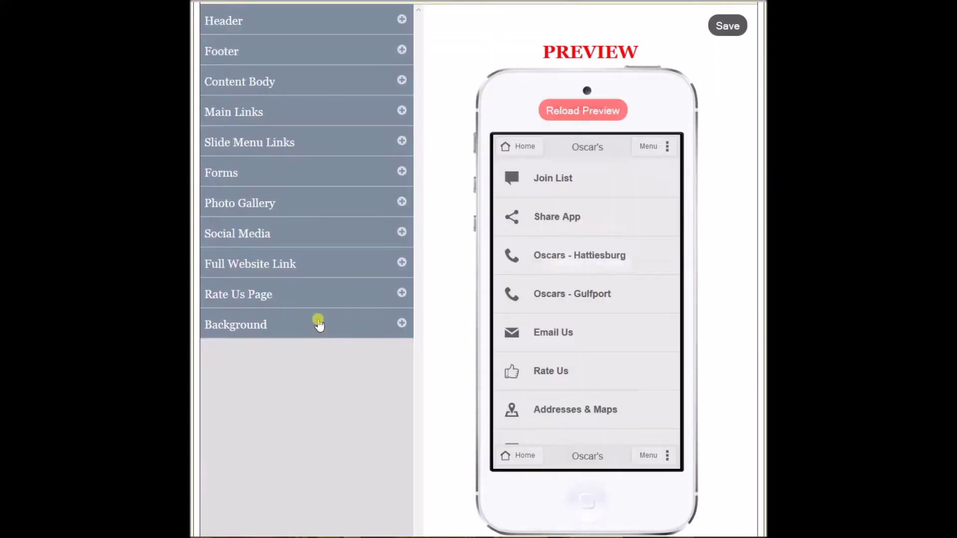
click(290, 324)
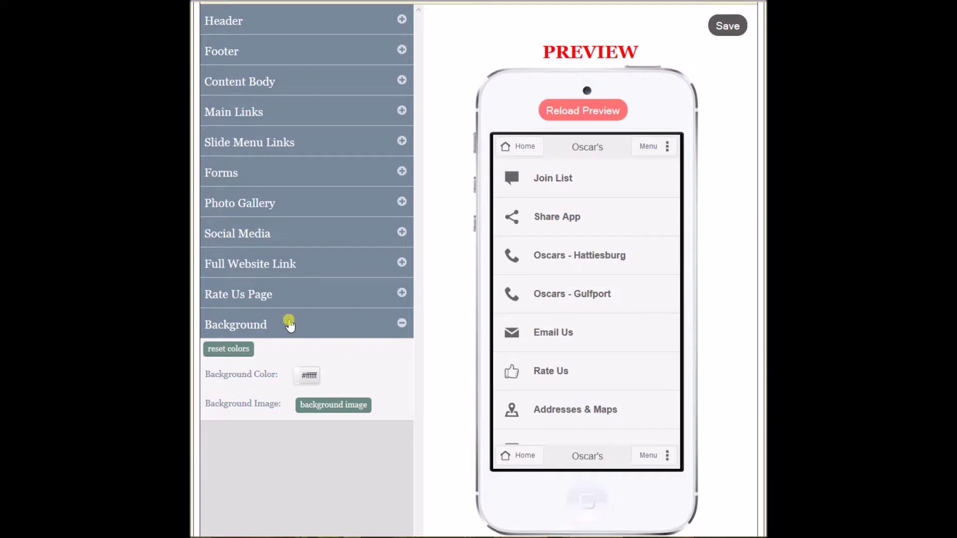
scroll(309, 431, down, 1)
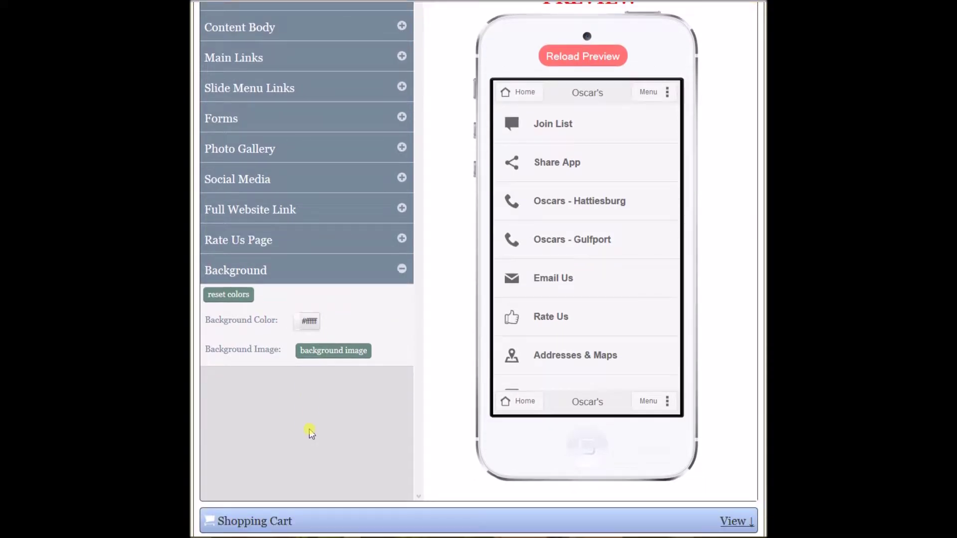
- Upload bg3.jpg from the building oscars folder as the app's tiled background image
click(341, 344)
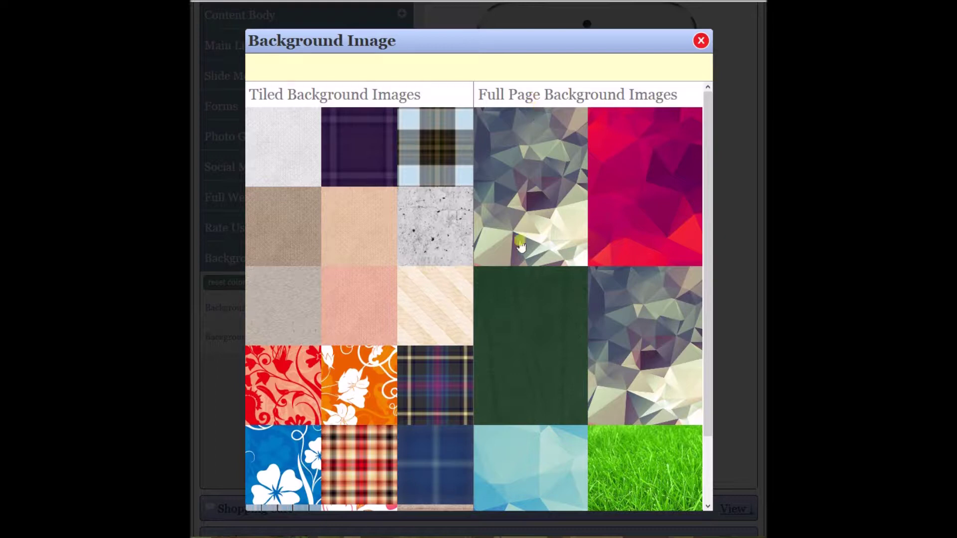
click(332, 98)
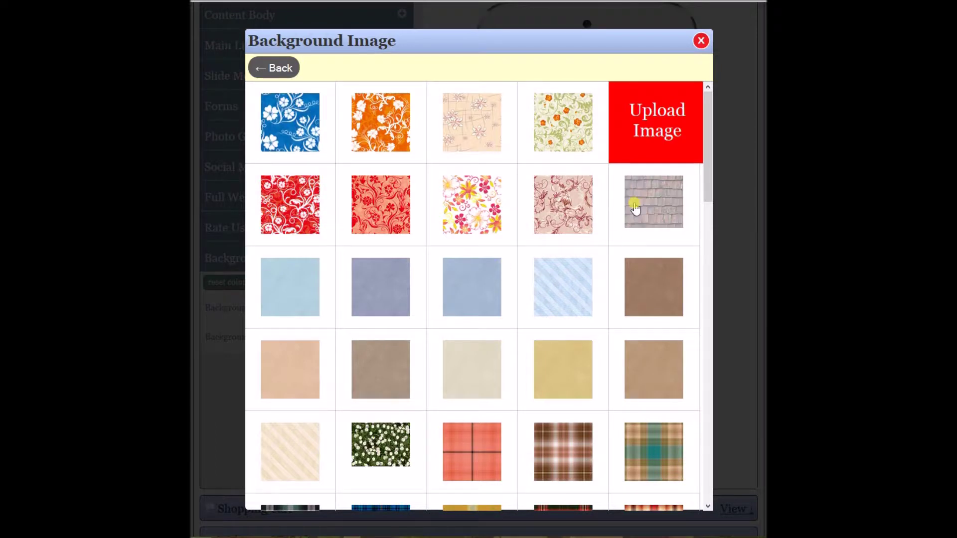
drag(706, 154, 713, 117)
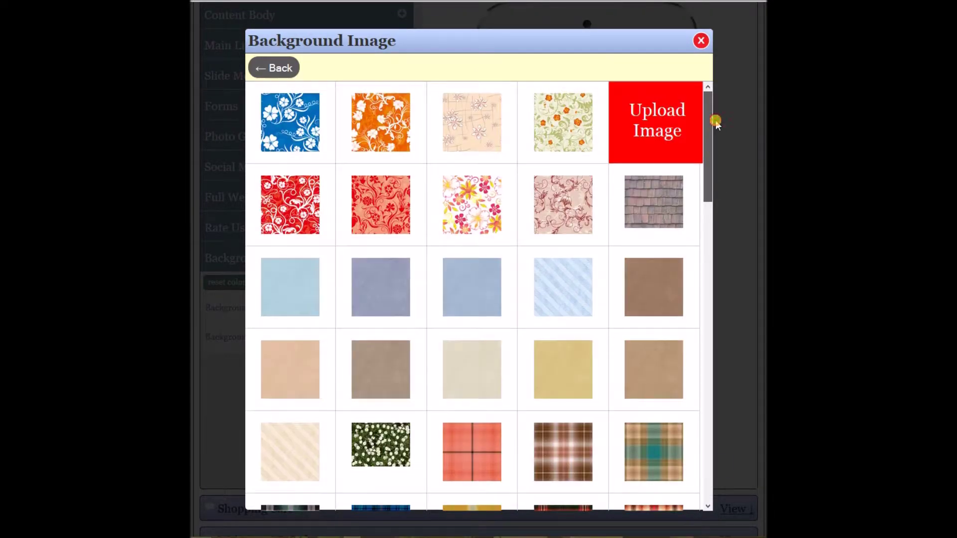
click(657, 121)
drag(681, 112, 678, 188)
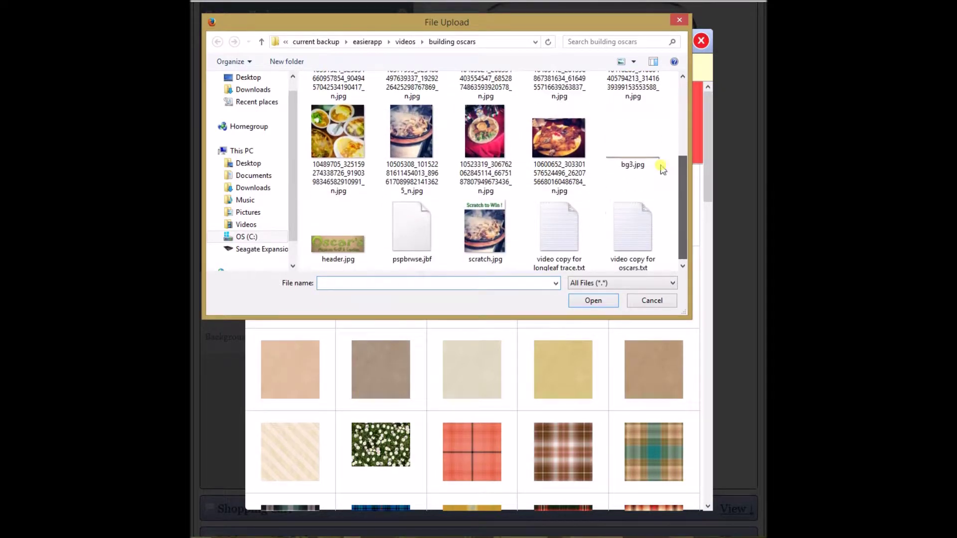
double_click(630, 162)
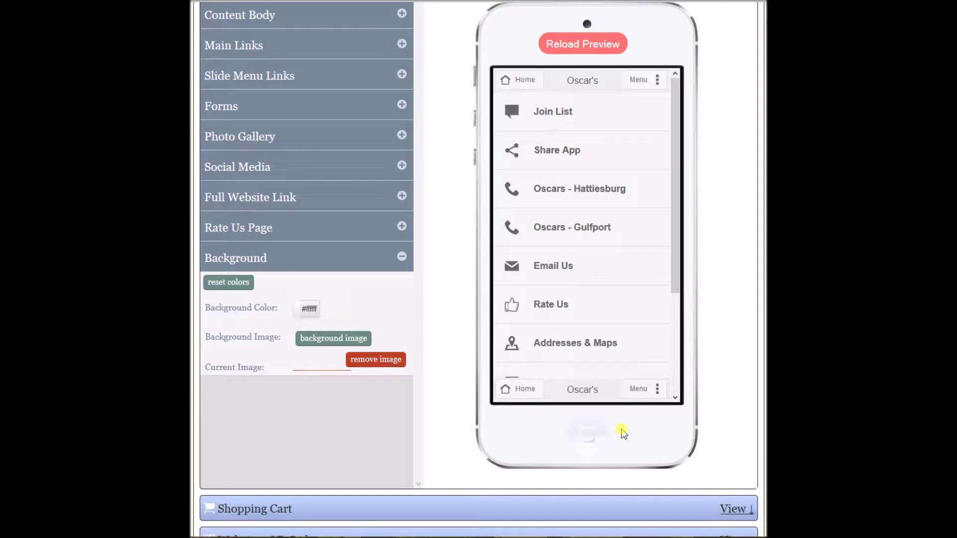
- Check the new background on the Join List page in the phone preview
drag(678, 252, 672, 148)
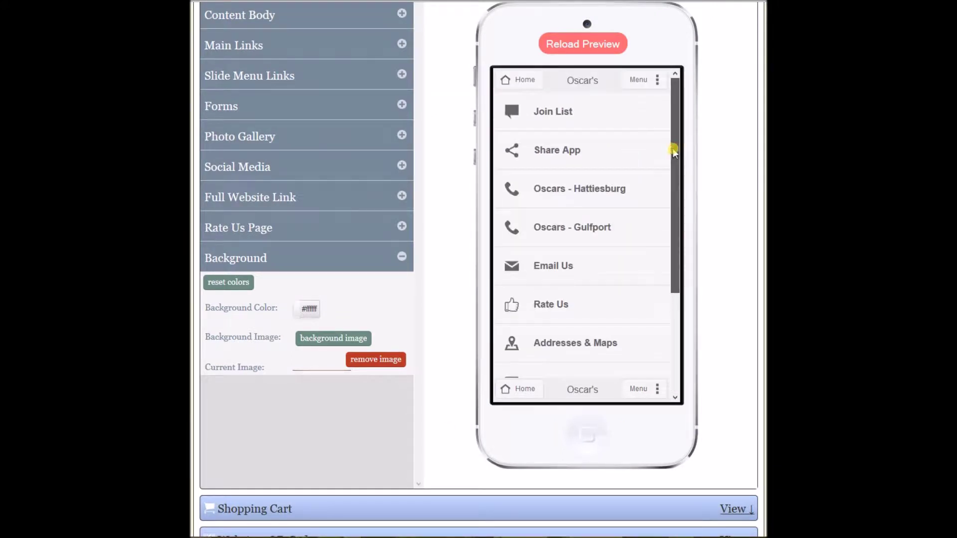
click(554, 113)
drag(675, 150, 677, 200)
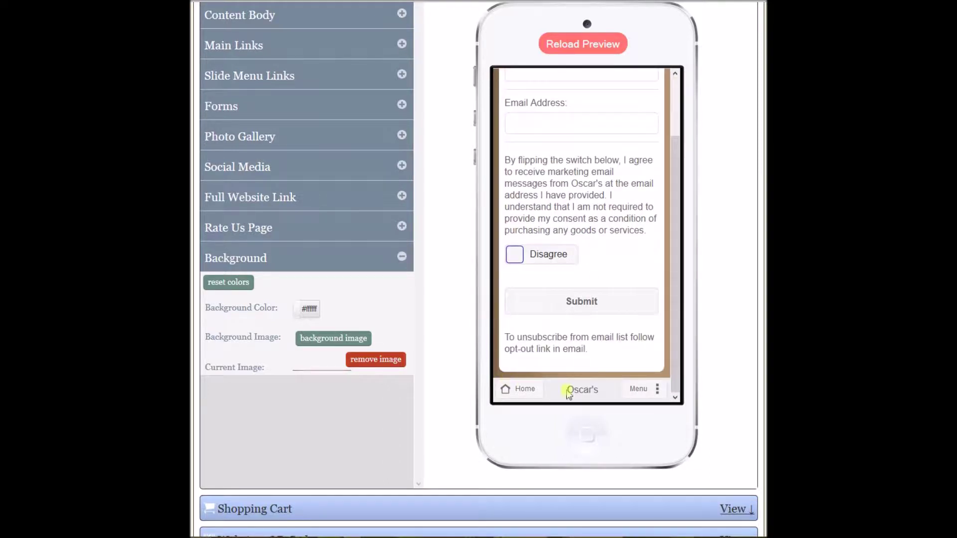
drag(675, 220, 676, 154)
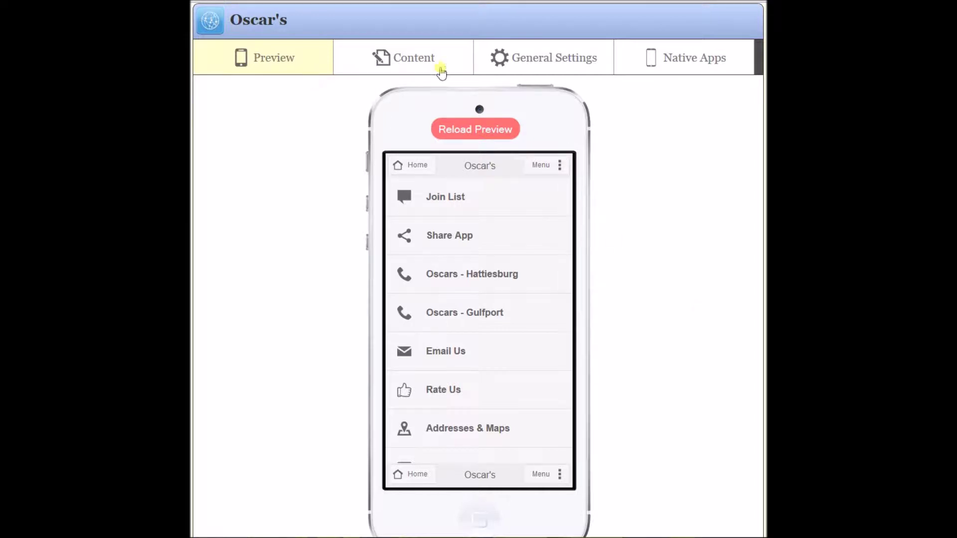
- Start adding a new image in the header section of the app's general settings
click(519, 58)
click(259, 179)
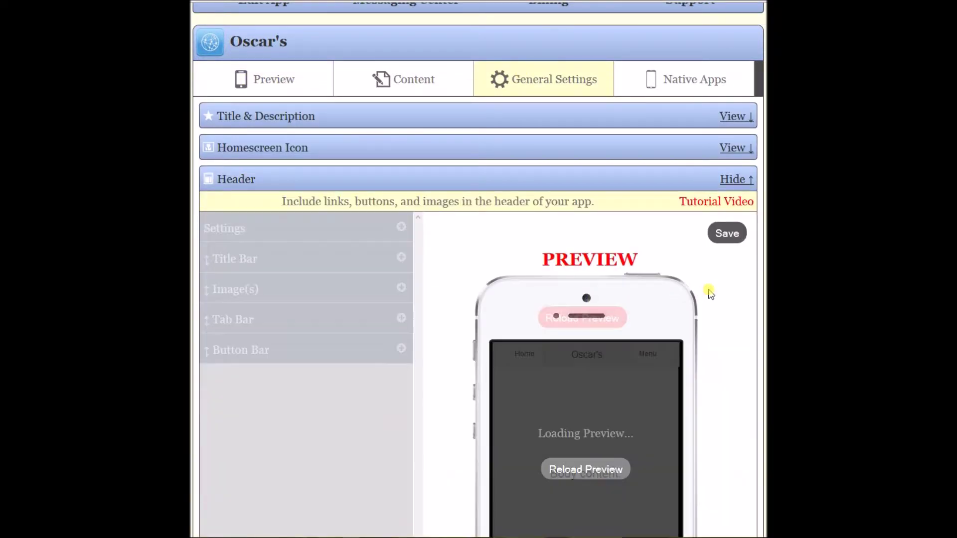
scroll(709, 292, down, 2)
scroll(448, 231, up, 1)
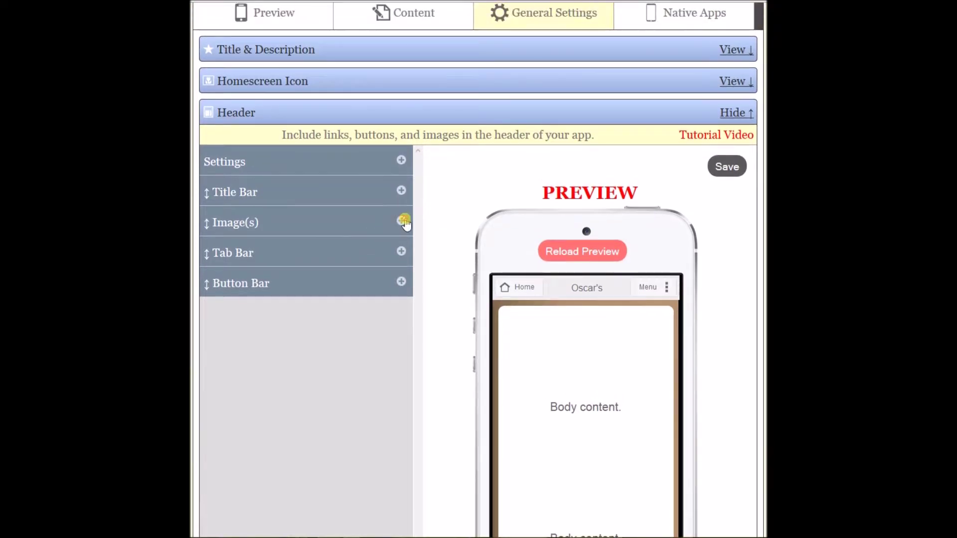
click(401, 221)
click(376, 247)
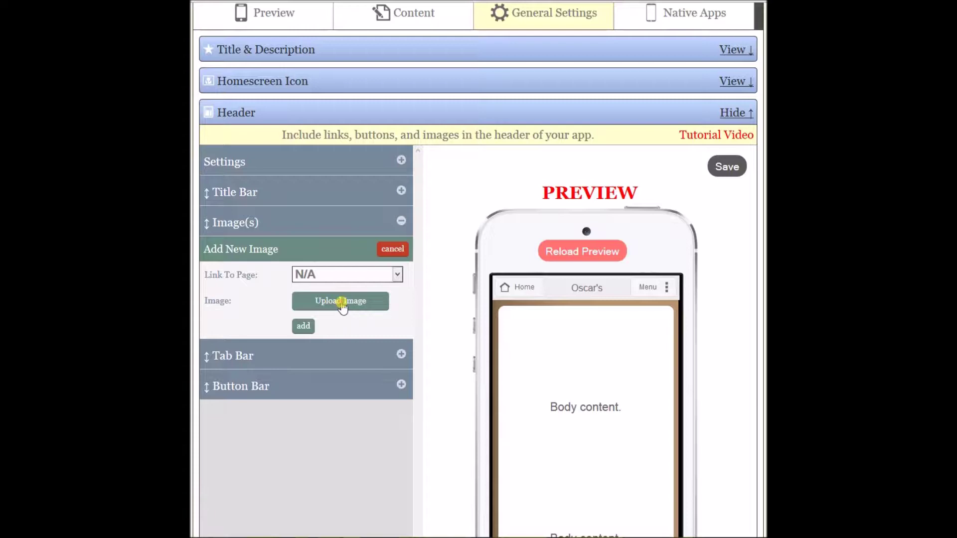
- Upload header.jpg, add it as the header image and save the header
click(340, 307)
drag(681, 122, 682, 204)
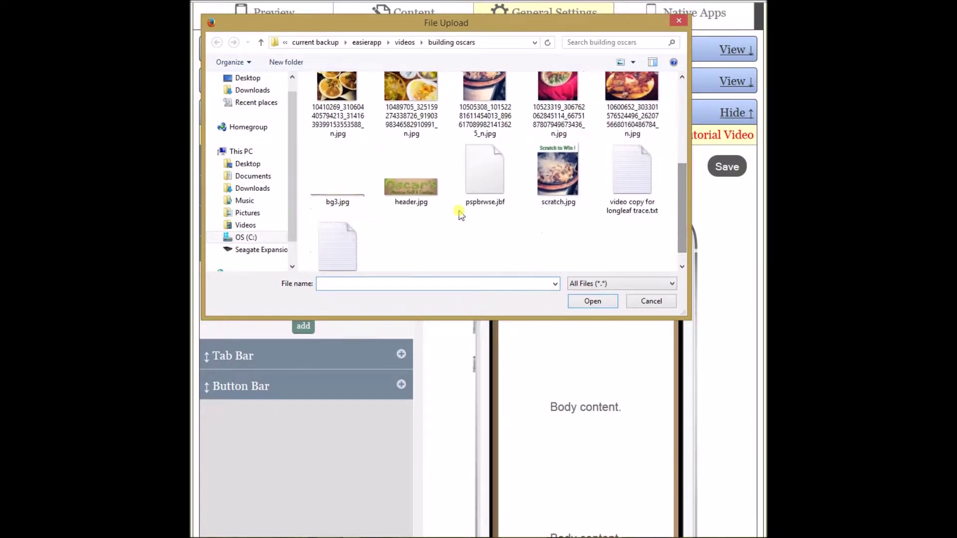
double_click(413, 185)
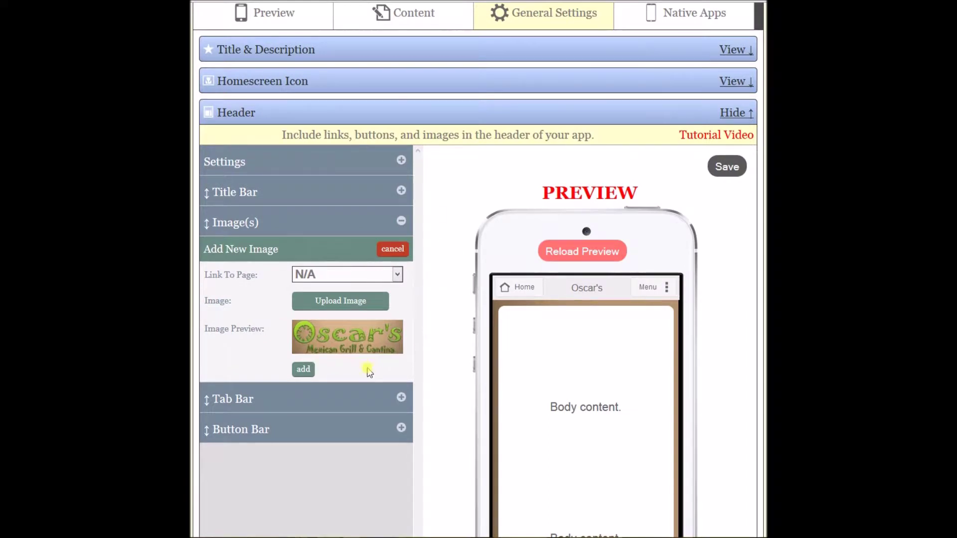
click(304, 369)
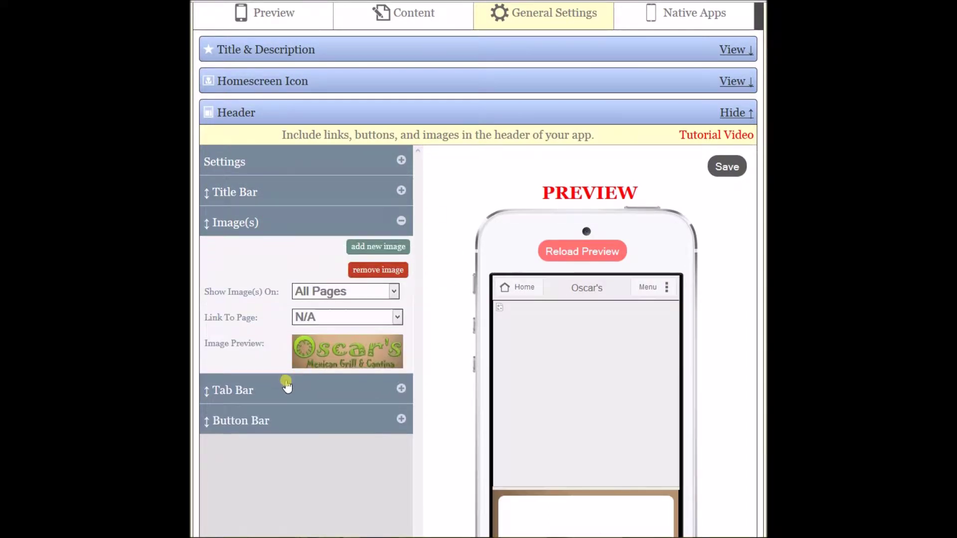
scroll(608, 465, down, 1)
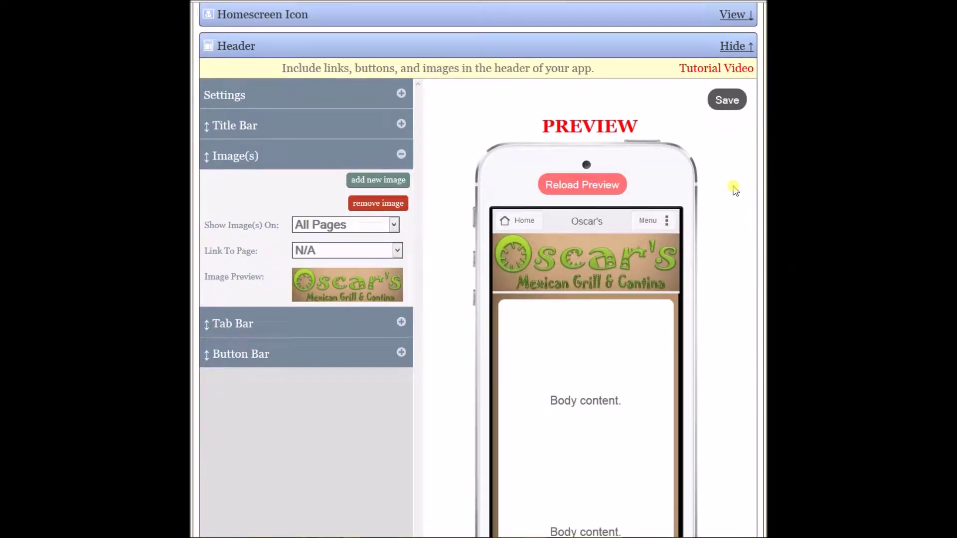
click(727, 99)
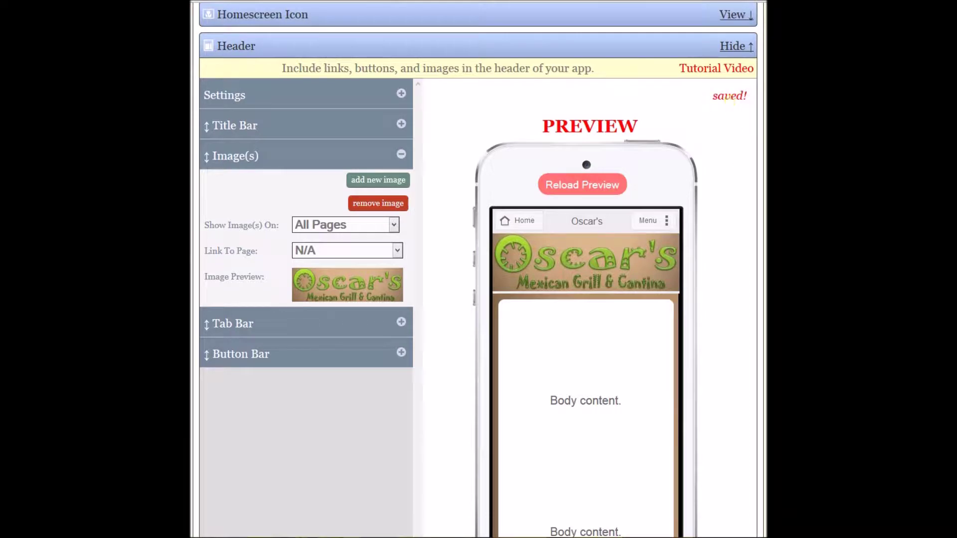
- Reload the app's phone preview to check the header image above the main links
scroll(478, 269, up, 4)
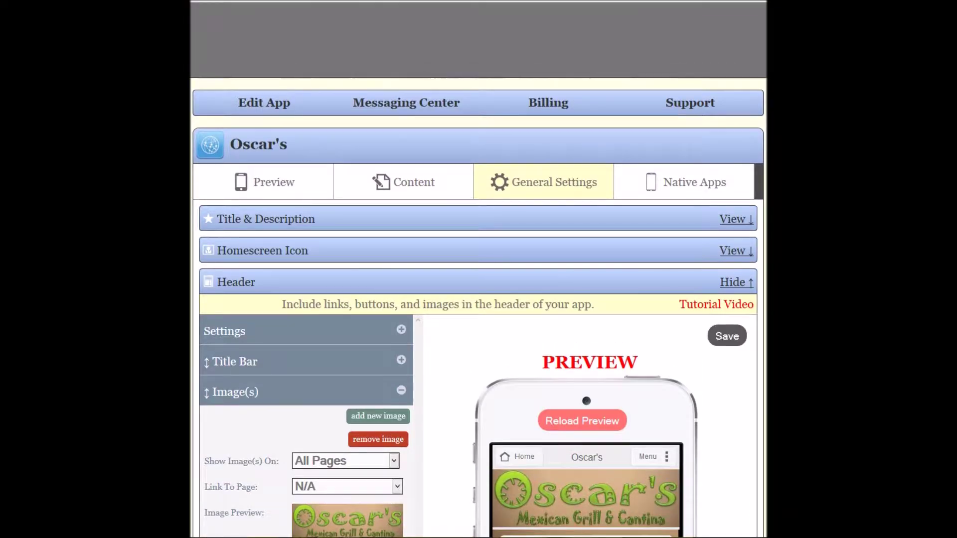
click(294, 184)
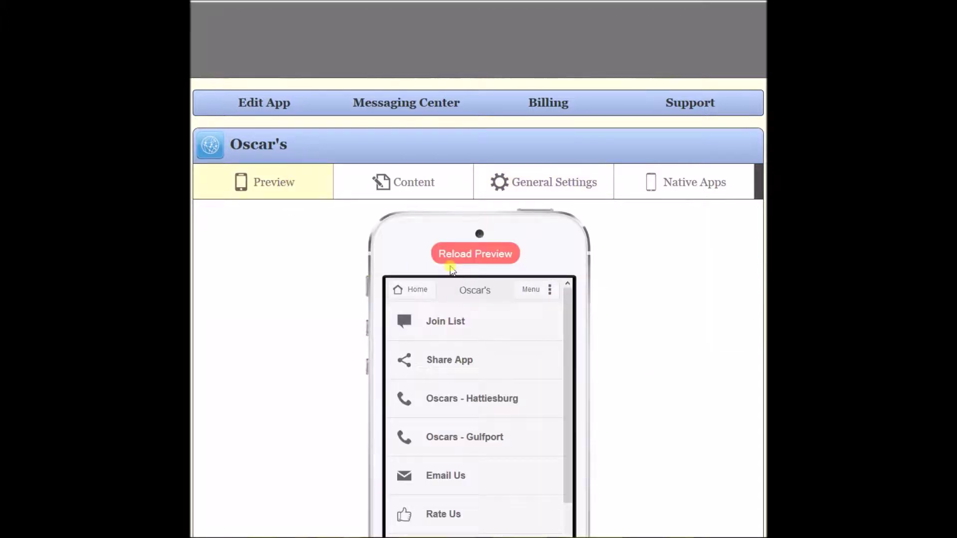
click(475, 255)
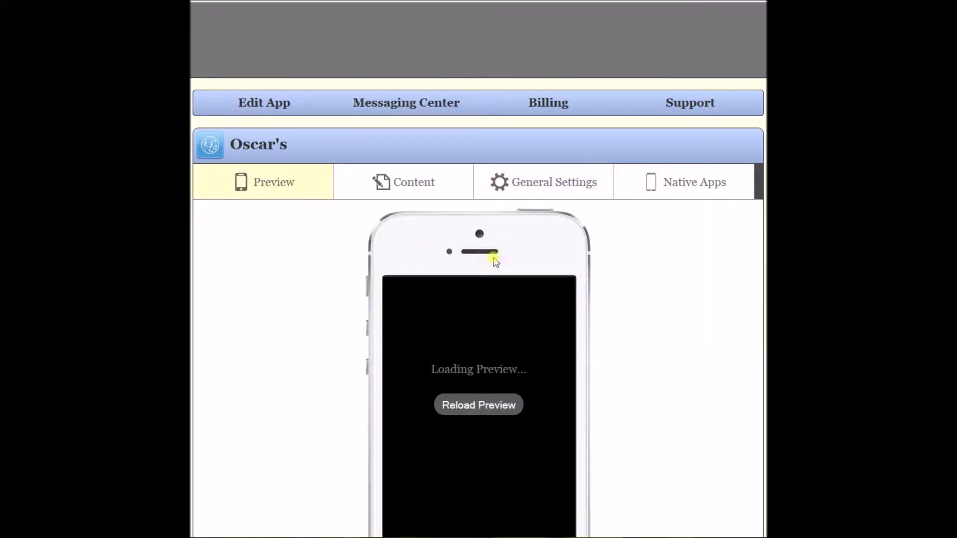
scroll(692, 291, down, 3)
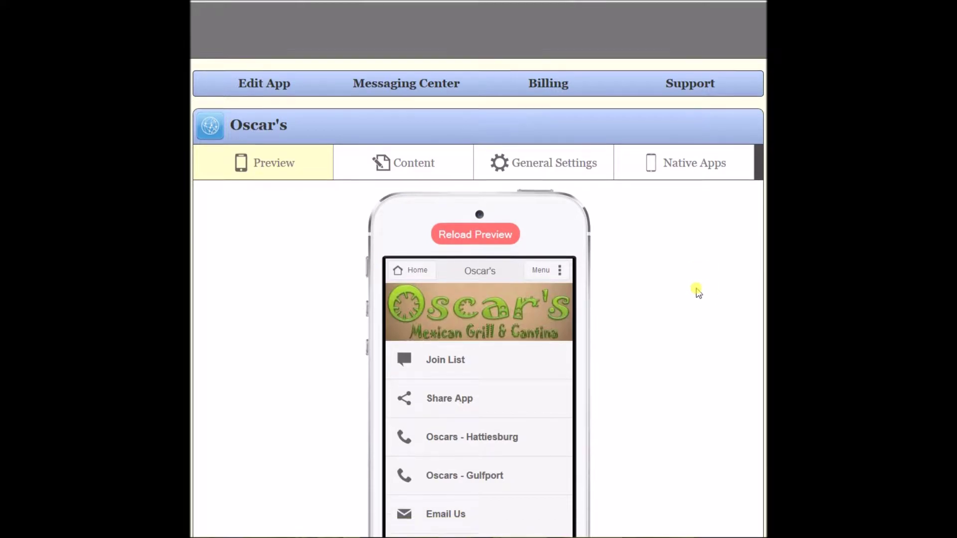
scroll(666, 277, down, 2)
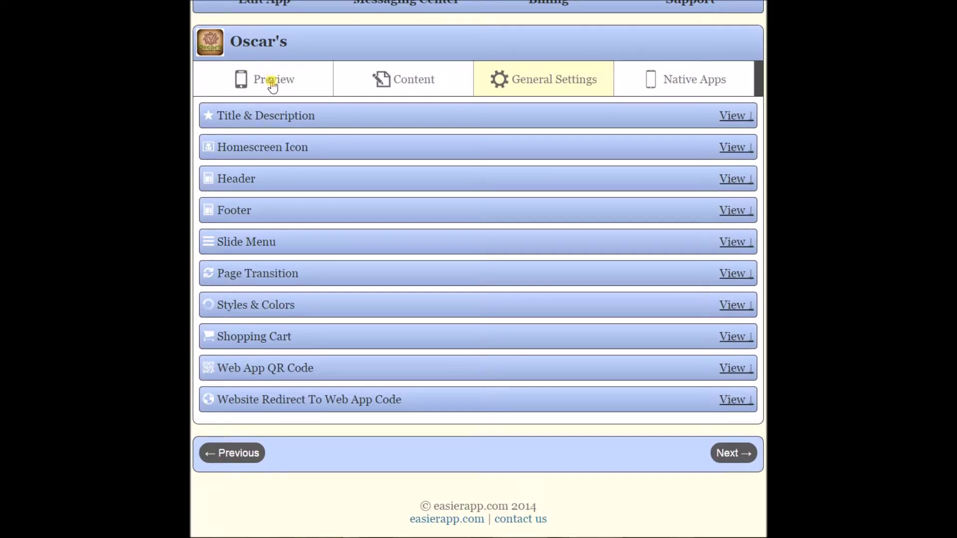
- Compare the finished Oscar's app's home screen with the preview of the new app
click(271, 82)
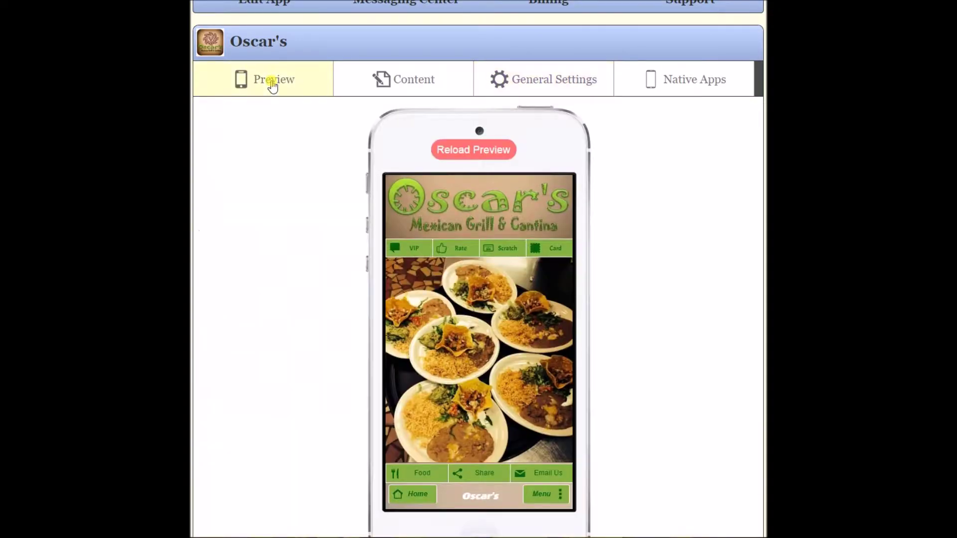
scroll(698, 193, down, 2)
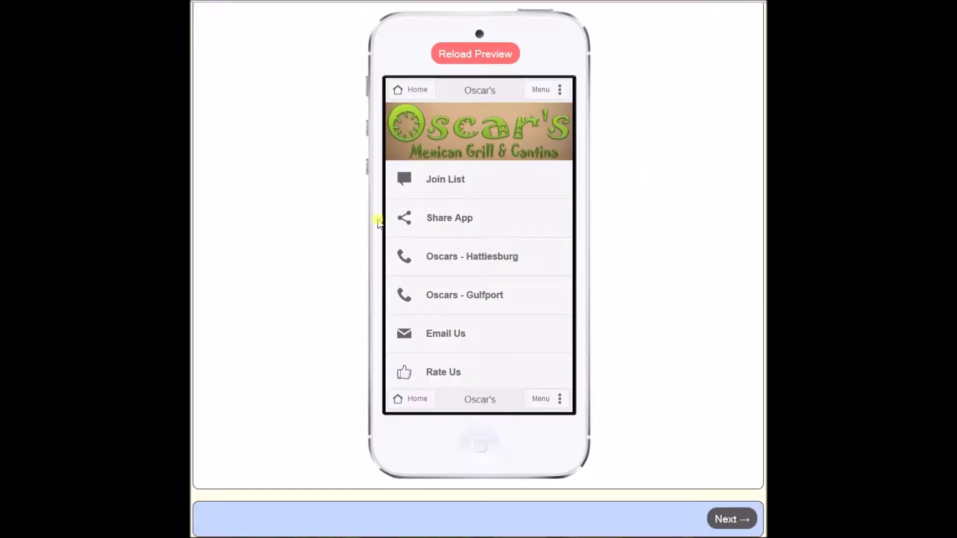
drag(565, 216, 579, 175)
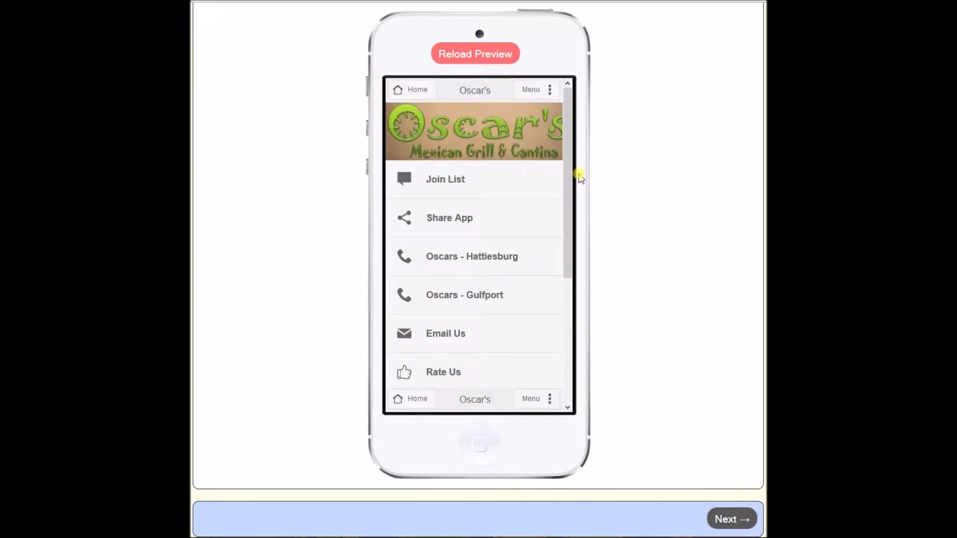
scroll(578, 174, up, 2)
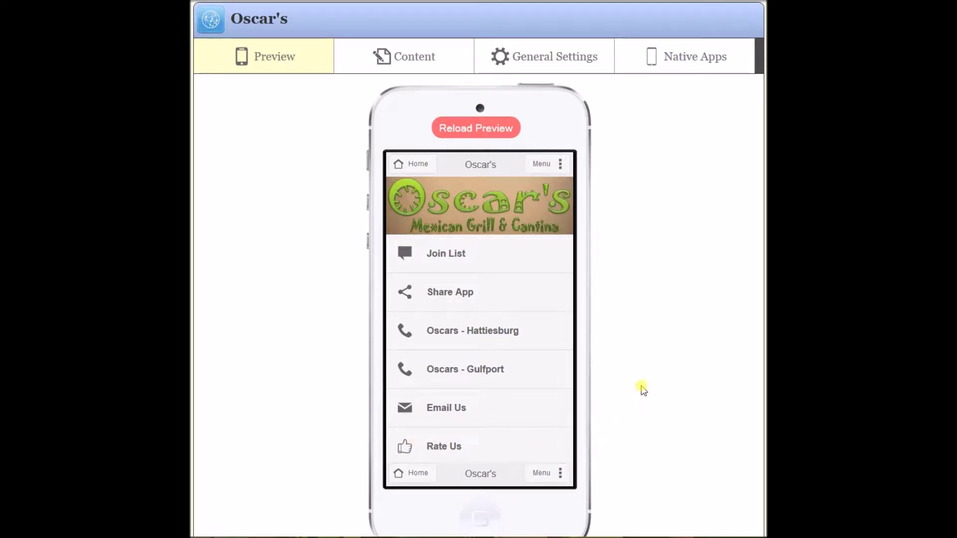
- Inspect the header settings of the finished Oscar's app and return to its phone preview
click(550, 64)
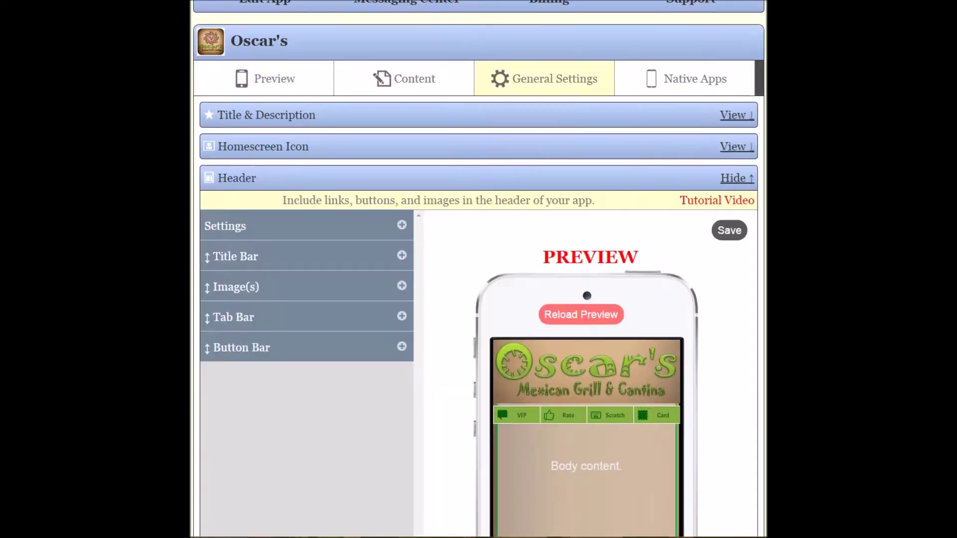
click(212, 229)
click(281, 80)
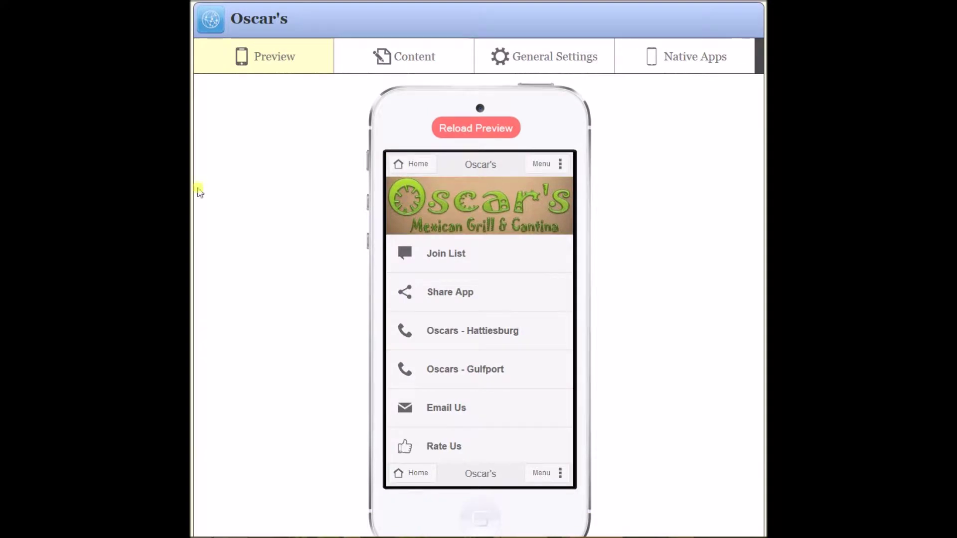
- In the new app's header settings, set the header position to Top Of Screen
click(547, 59)
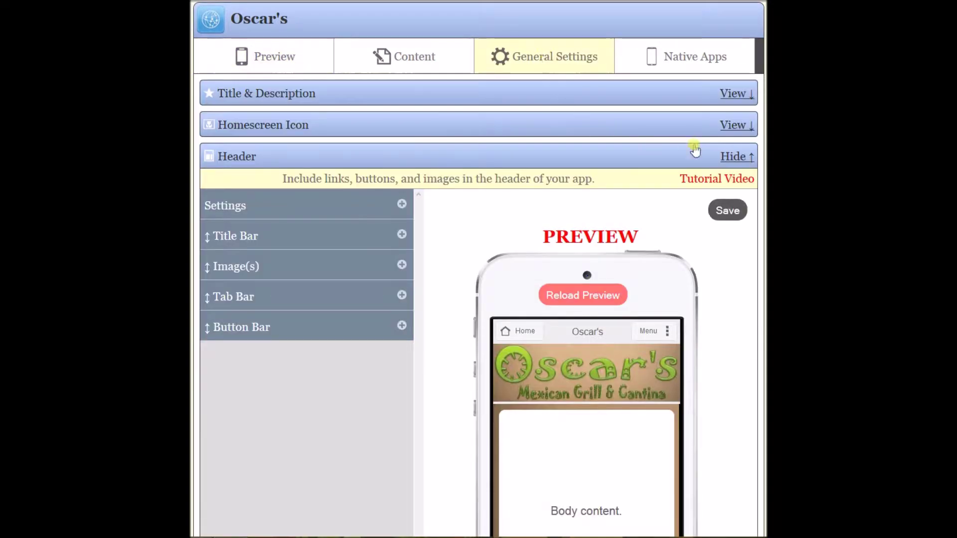
click(742, 156)
click(243, 181)
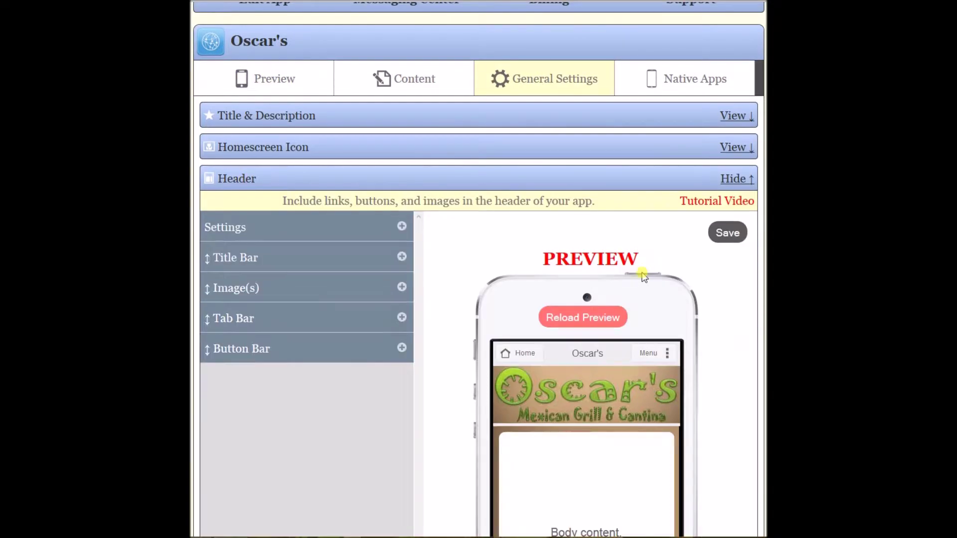
scroll(478, 269, down, 2)
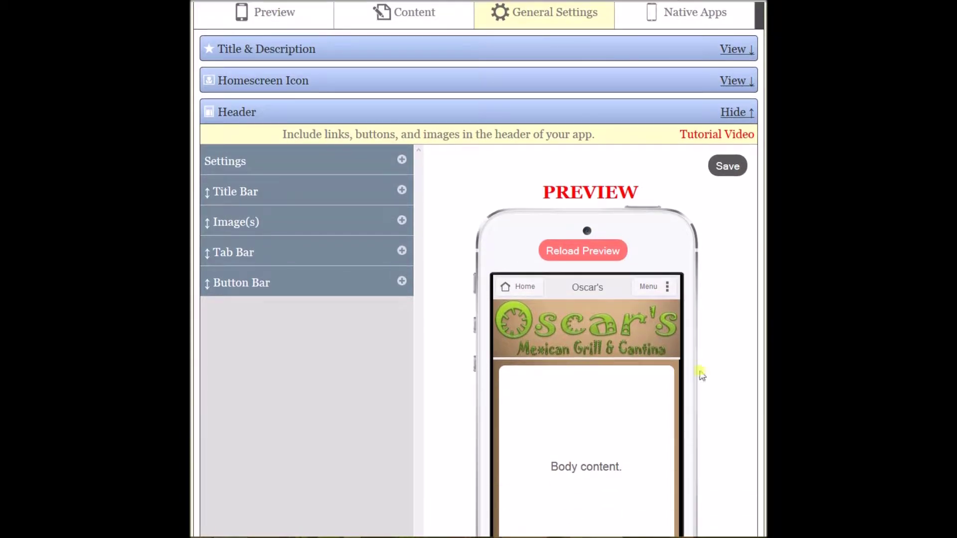
click(401, 160)
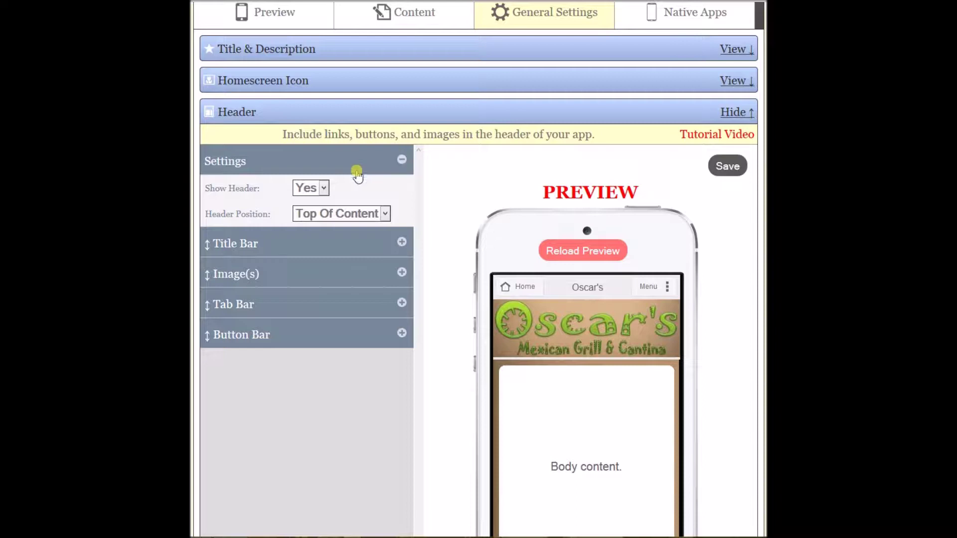
click(385, 214)
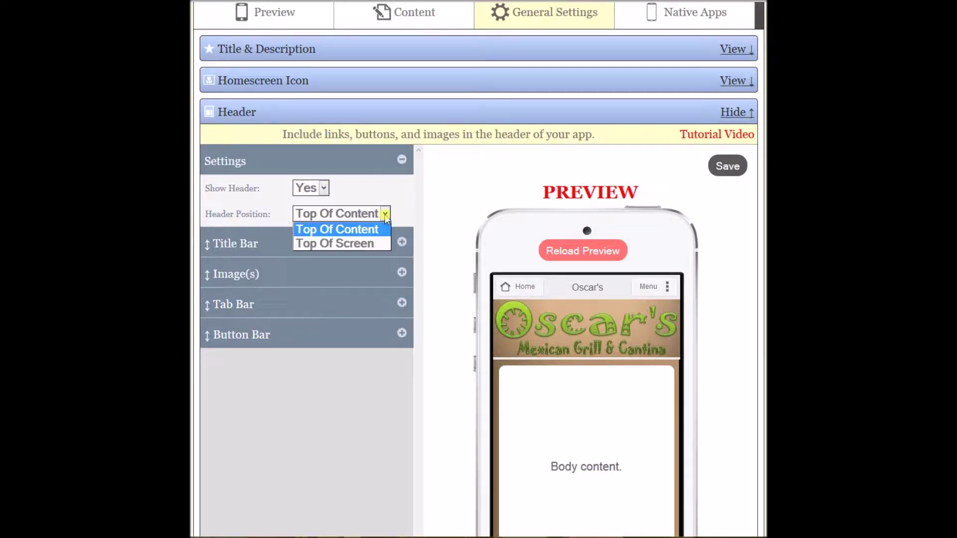
click(375, 244)
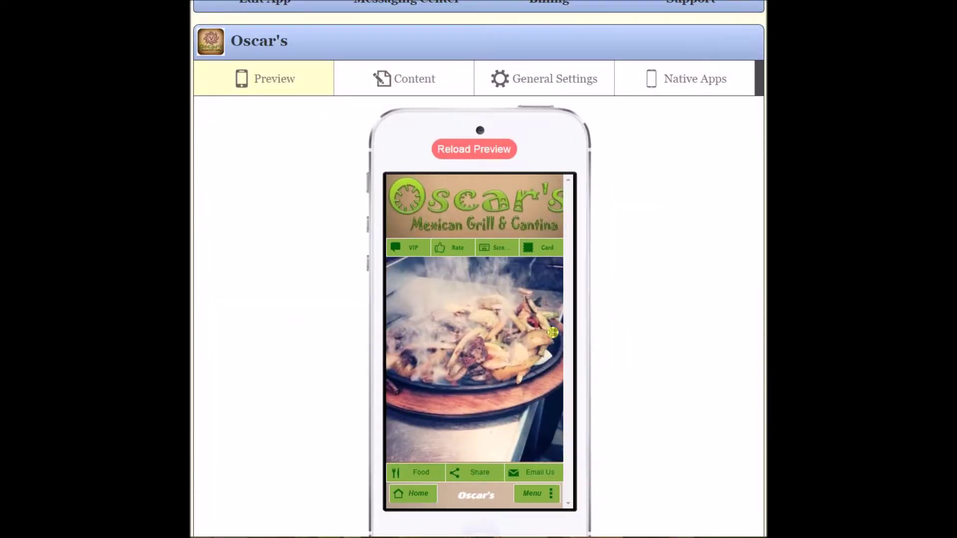
- Open the Email Us page in the finished Oscar's app preview and examine how its header behaves while scrolling
click(541, 475)
drag(568, 299, 516, 224)
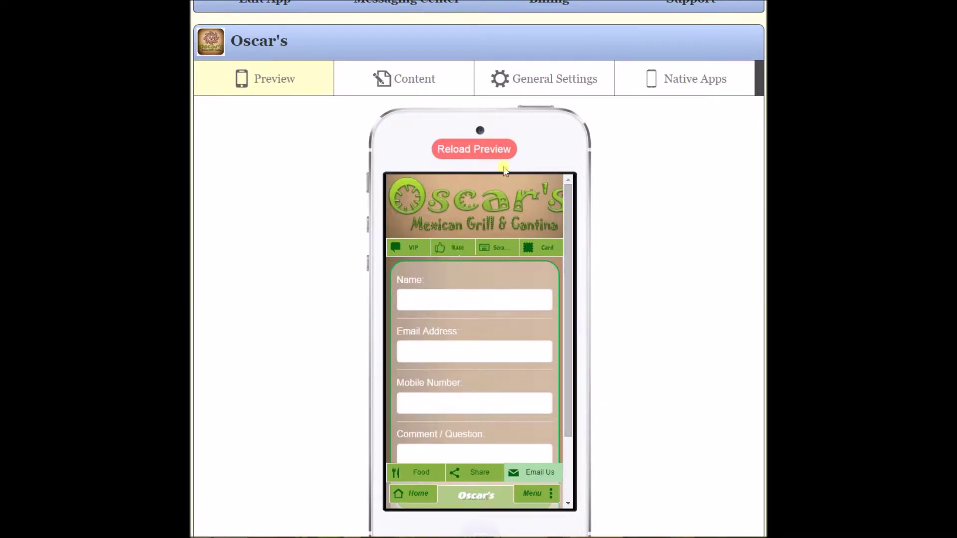
drag(569, 247, 571, 205)
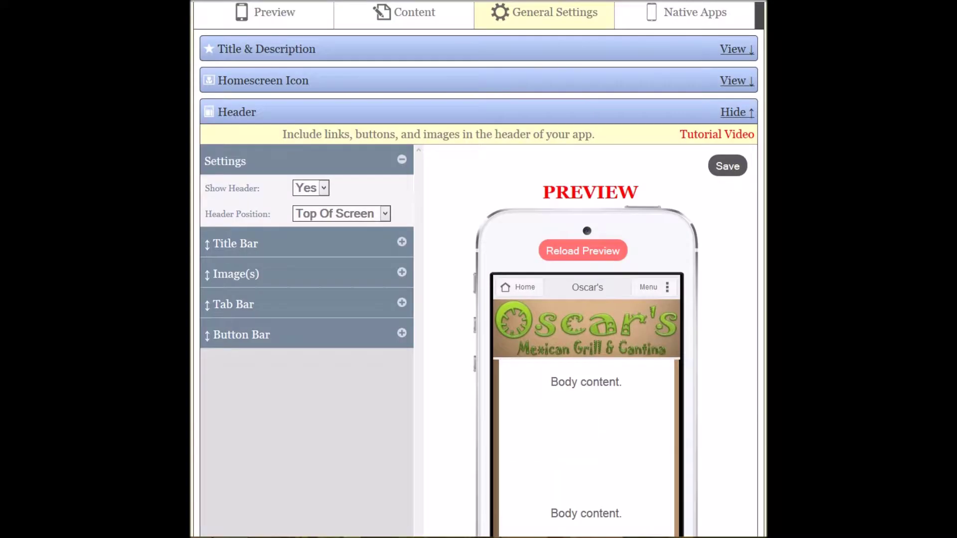
- Add a link to the Join List page in the new app's header tab bar, labelled VIP
click(401, 159)
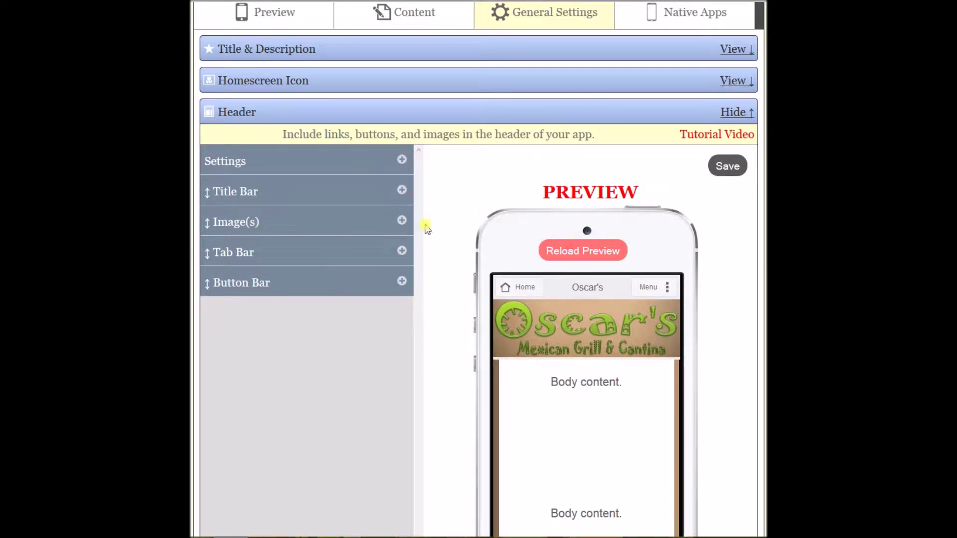
click(402, 249)
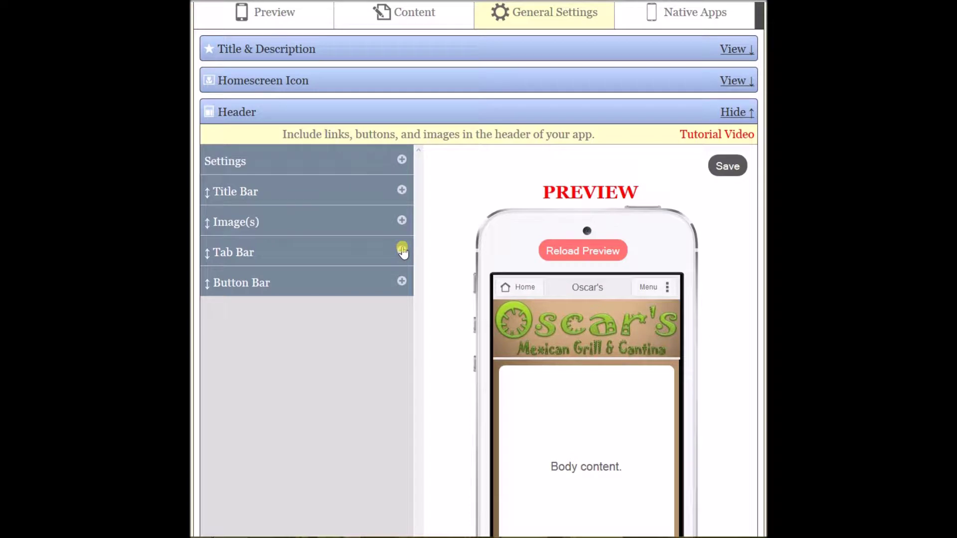
click(401, 251)
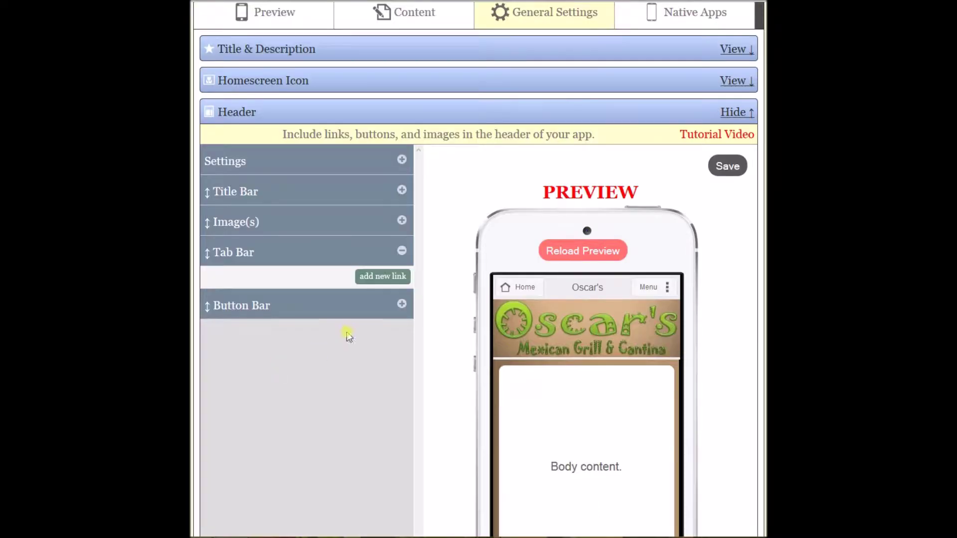
click(386, 276)
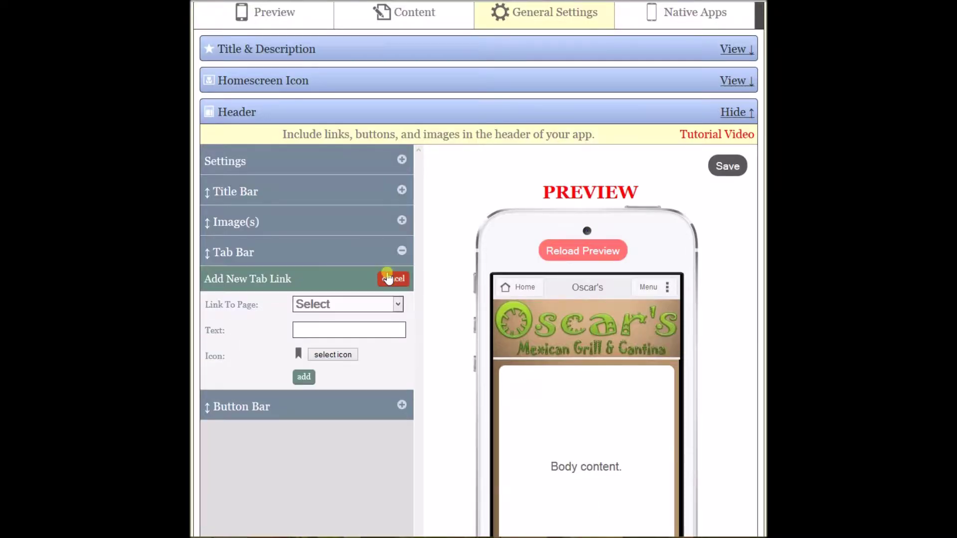
click(397, 305)
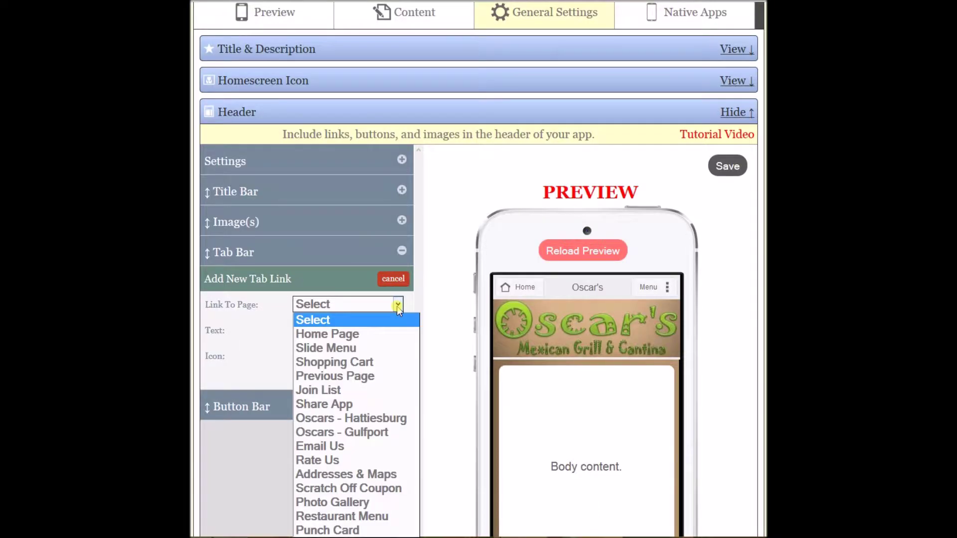
click(358, 392)
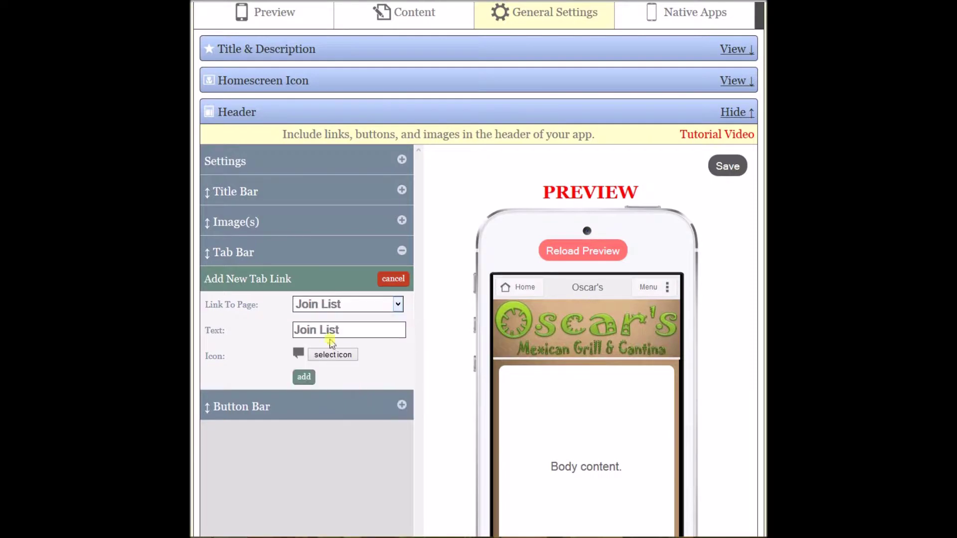
drag(344, 330, 294, 330)
text(VIP)
click(300, 378)
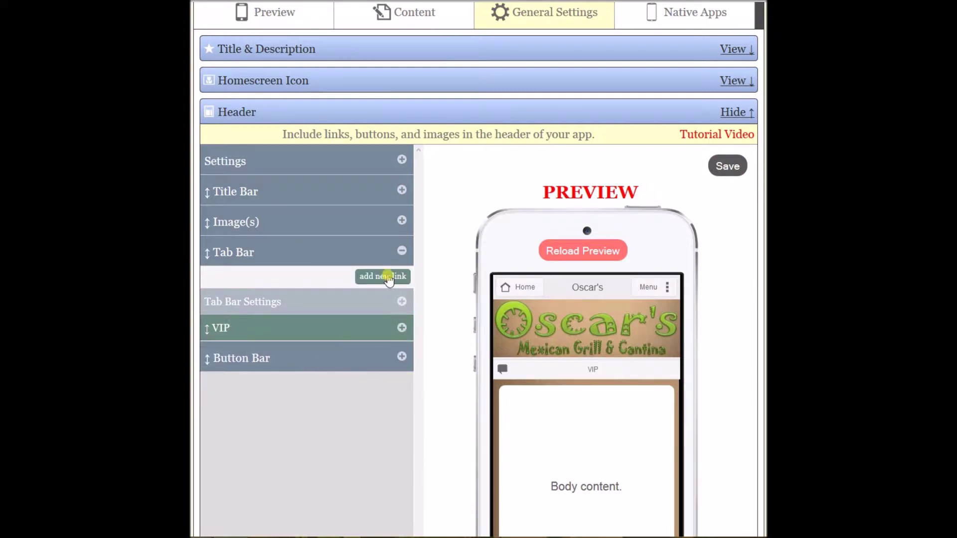
- Add a header tab bar link to the Rate Us page with its text shortened to Rate
click(390, 279)
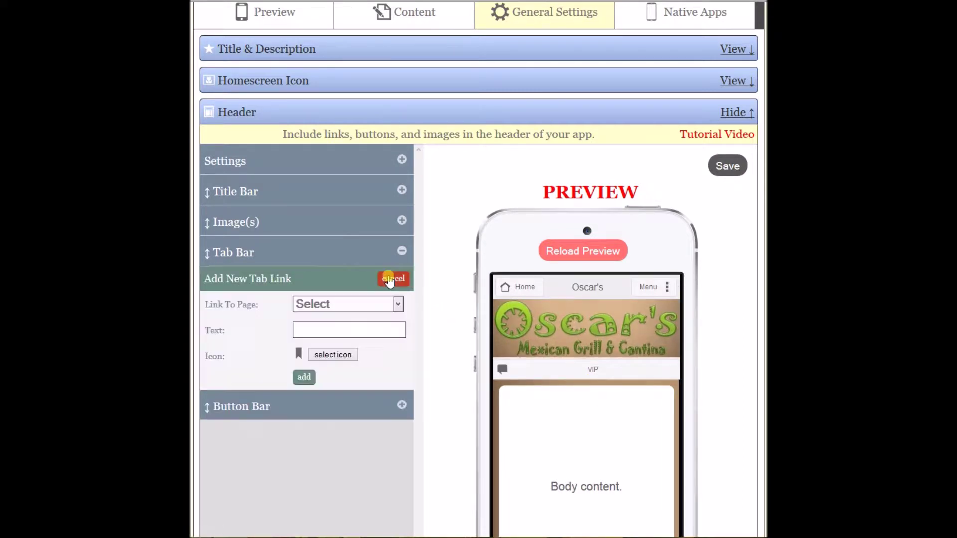
click(399, 305)
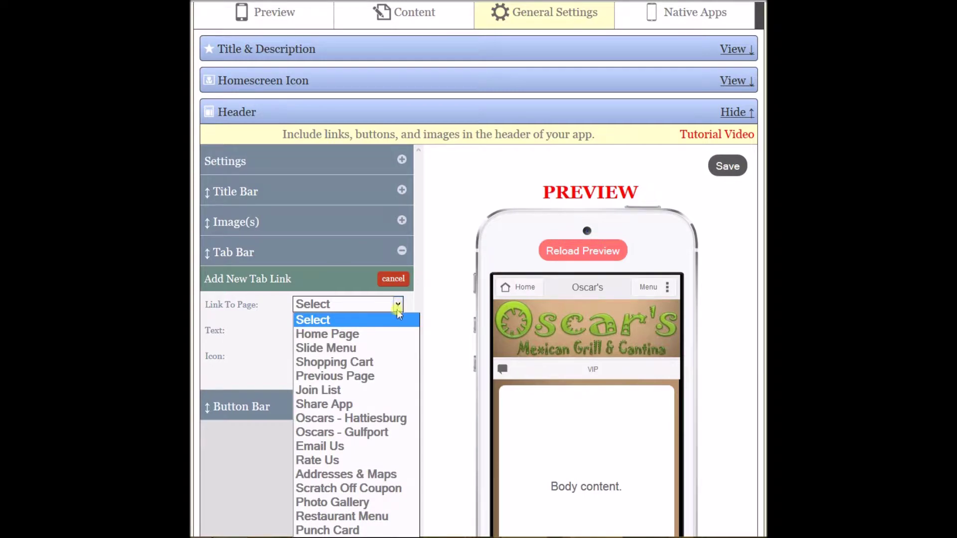
click(351, 462)
drag(323, 330, 431, 336)
key(BackSpace)
click(304, 376)
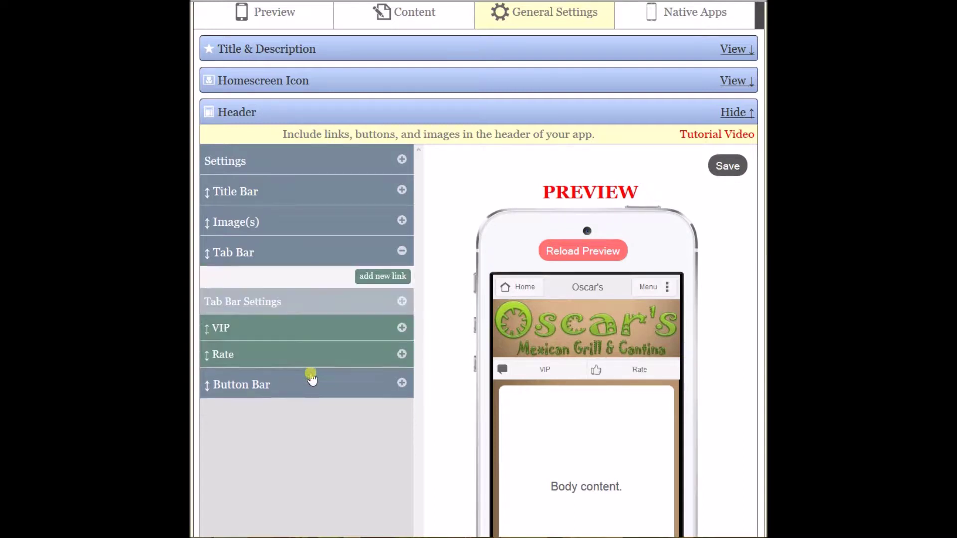
- Add a header tab bar link to the Scratch Off Coupon page with its text shortened to Scratch
click(383, 276)
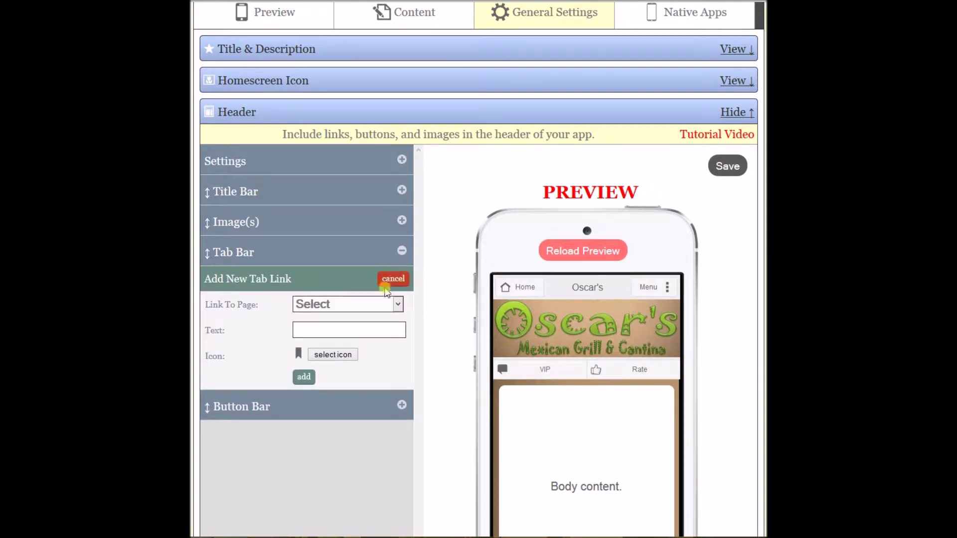
click(398, 304)
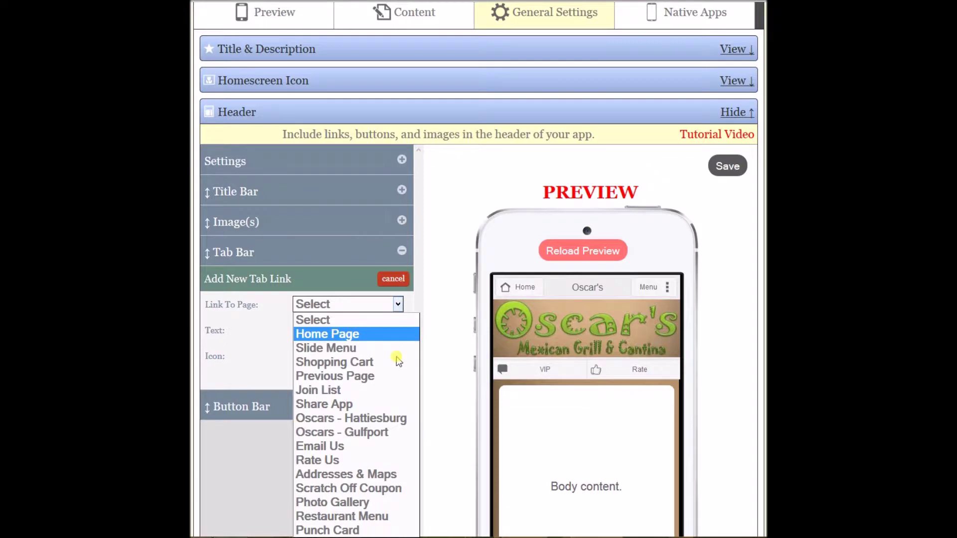
click(392, 489)
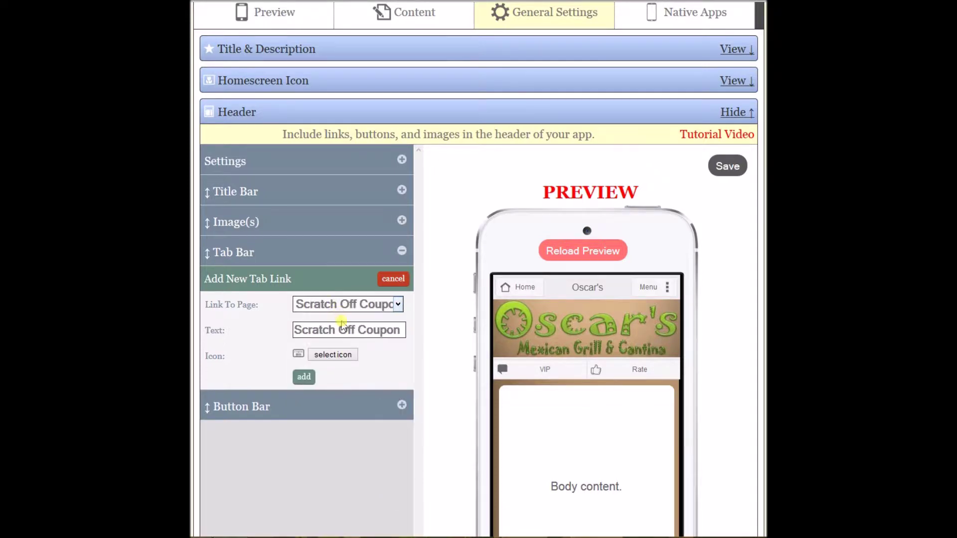
drag(350, 333, 438, 331)
key(BackSpace)
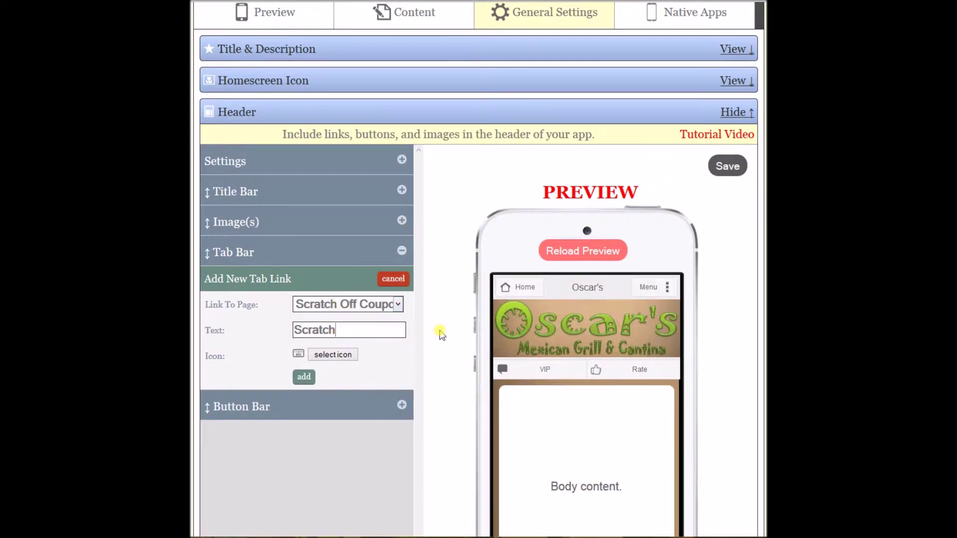
click(303, 377)
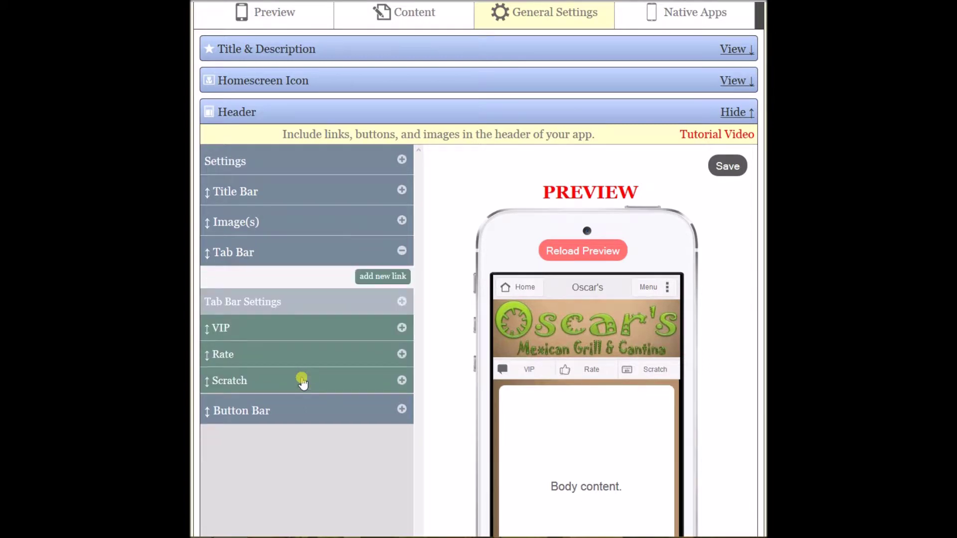
- Add a header tab bar link to the Punch Card page with the text Card, and save the header
click(388, 277)
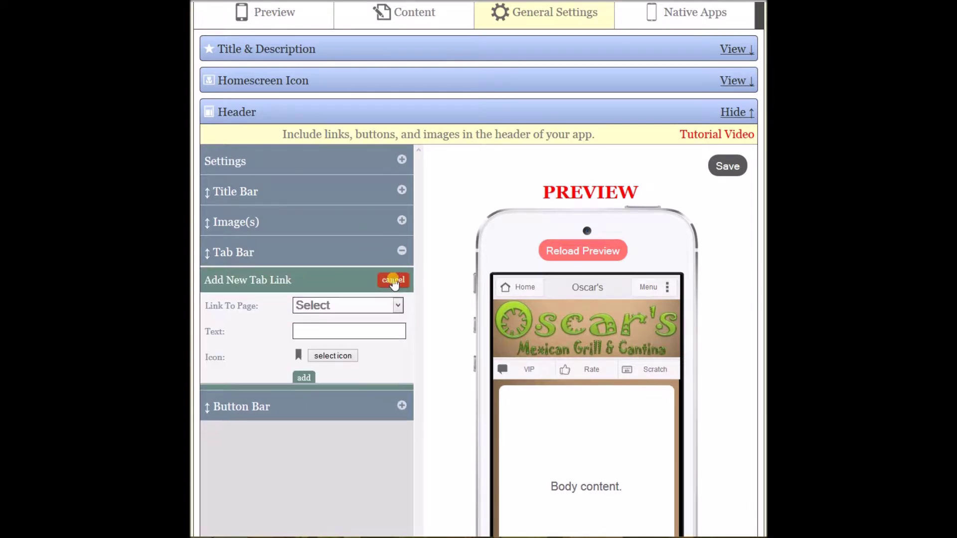
click(397, 306)
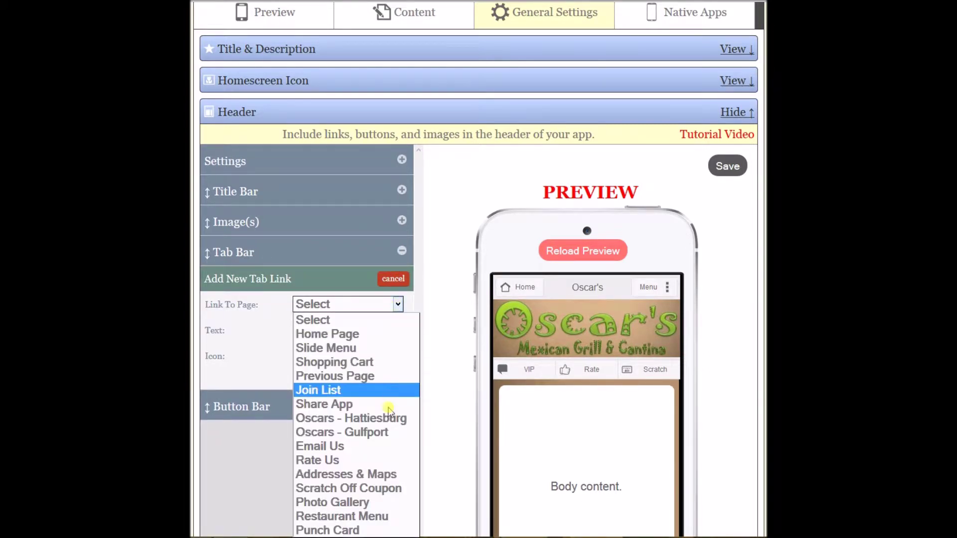
click(369, 530)
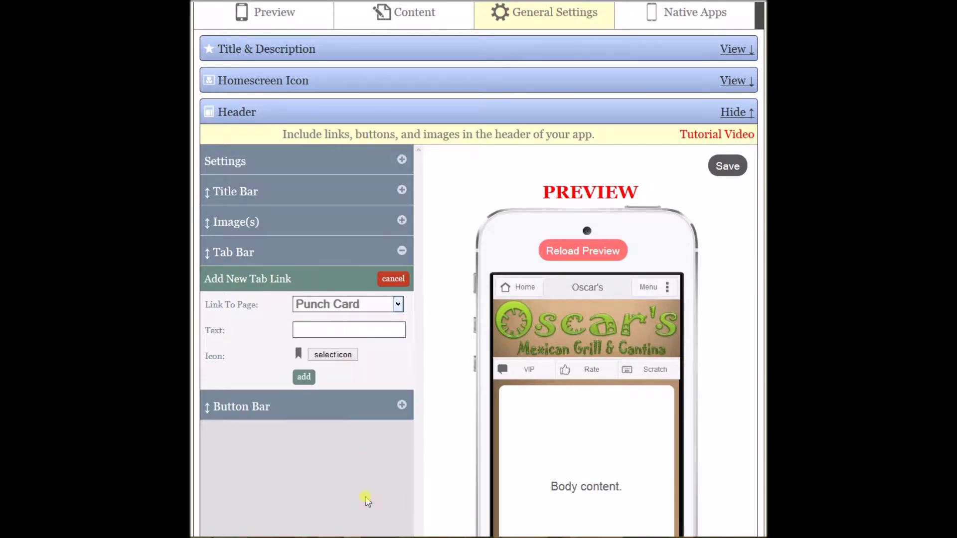
double_click(326, 329)
key(BackSpace)
click(303, 377)
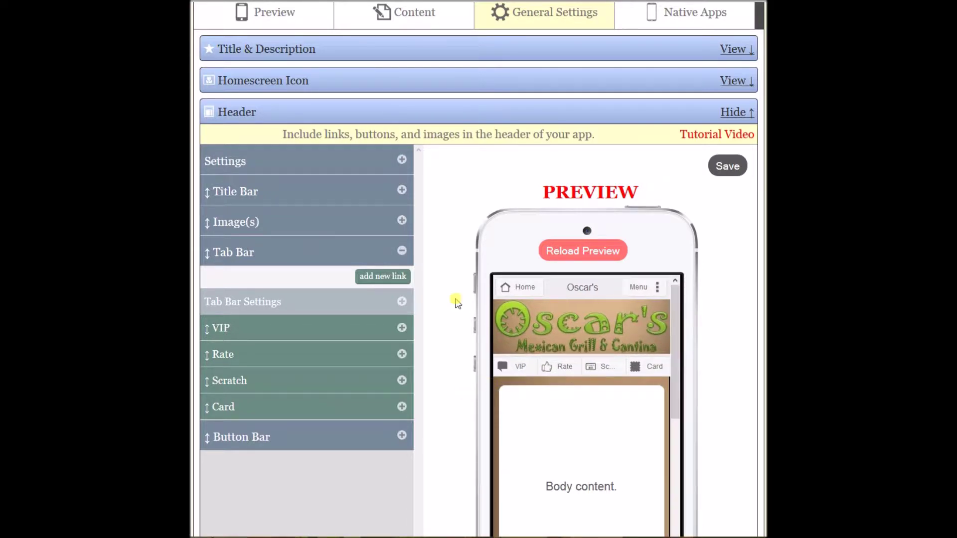
click(725, 166)
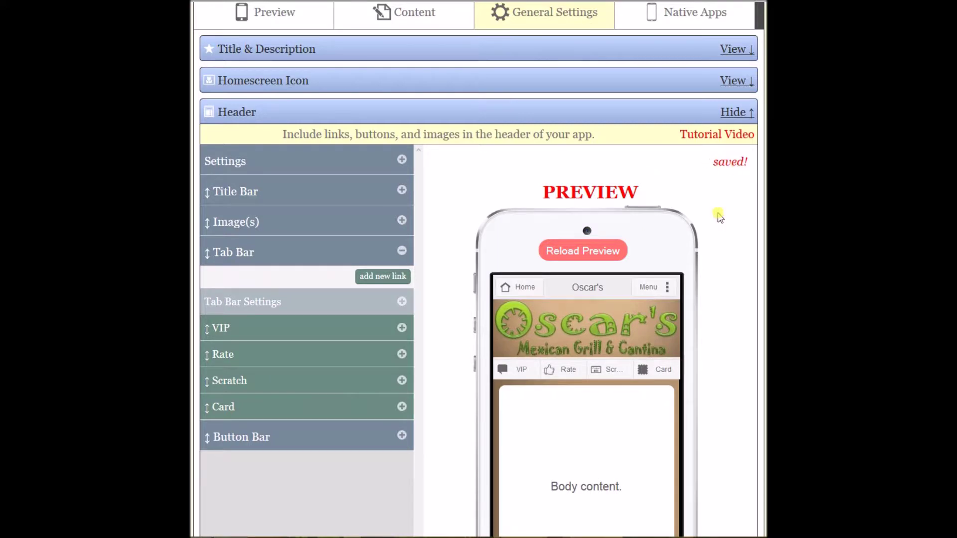
- Reload the app's phone preview and check the header's tab bar links beneath the logo image
scroll(718, 319, up, 3)
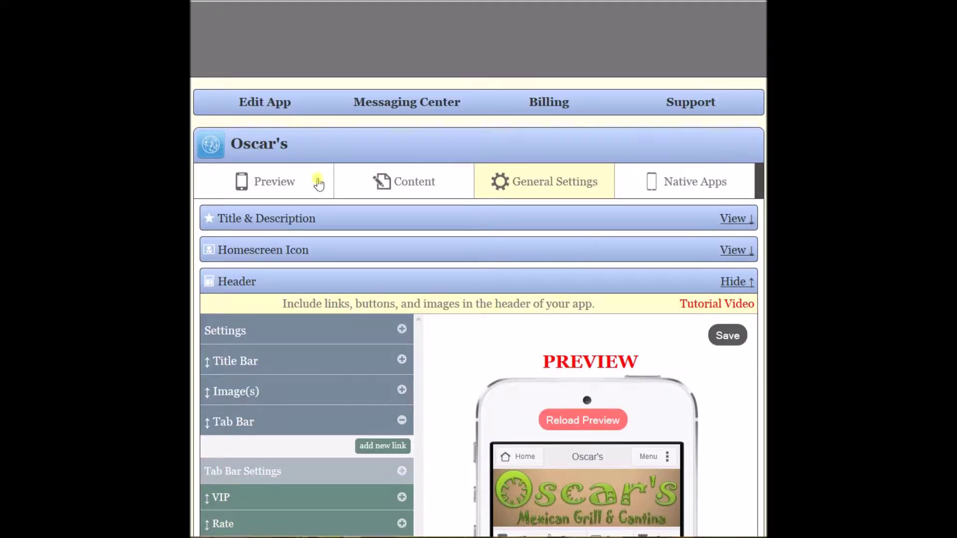
click(273, 180)
click(475, 253)
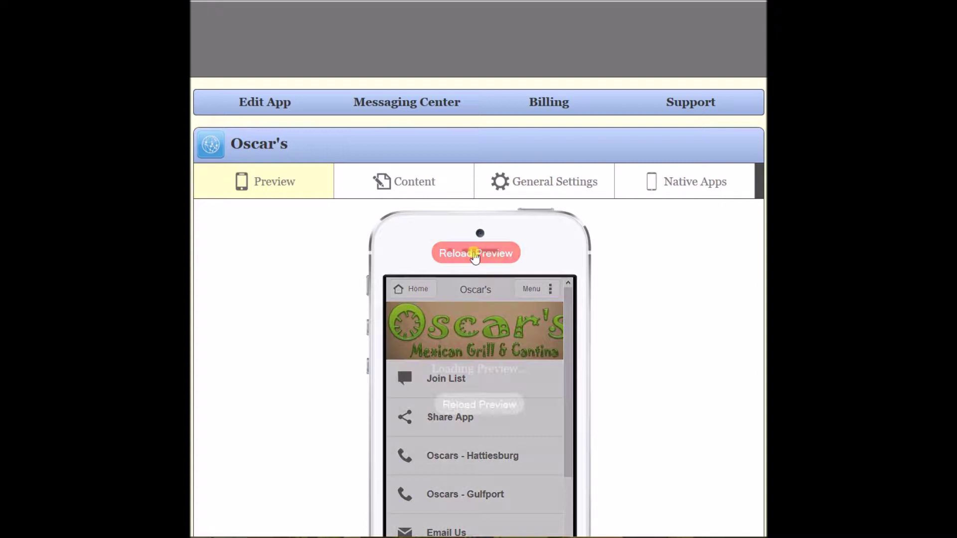
scroll(646, 295, down, 2)
scroll(646, 295, down, 2)
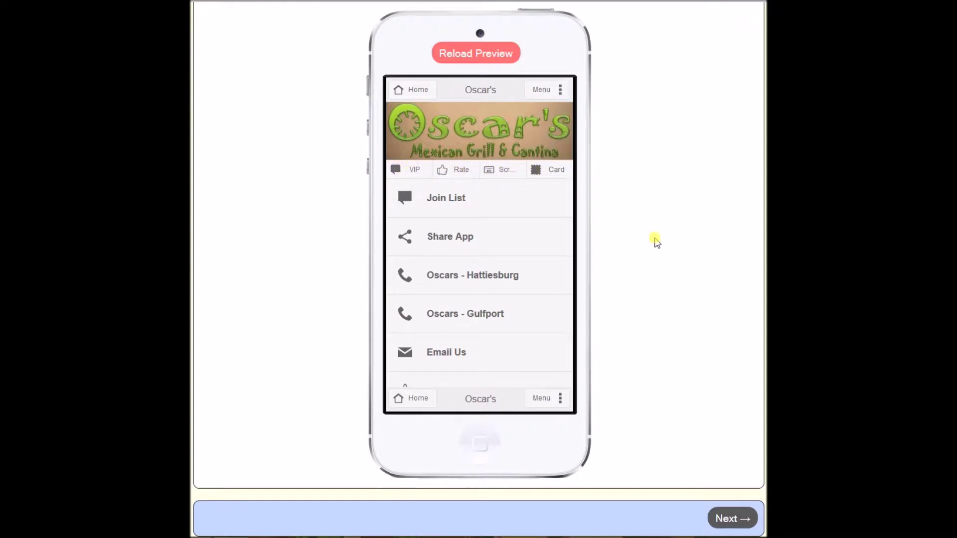
scroll(656, 241, up, 2)
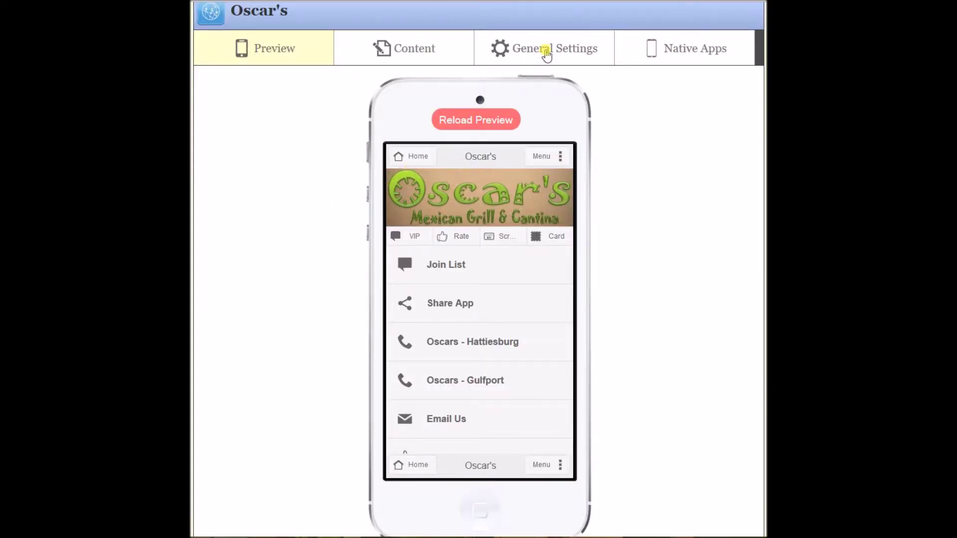
- Set the header's title bar to show on None (hidden), and save the header
click(544, 48)
click(400, 225)
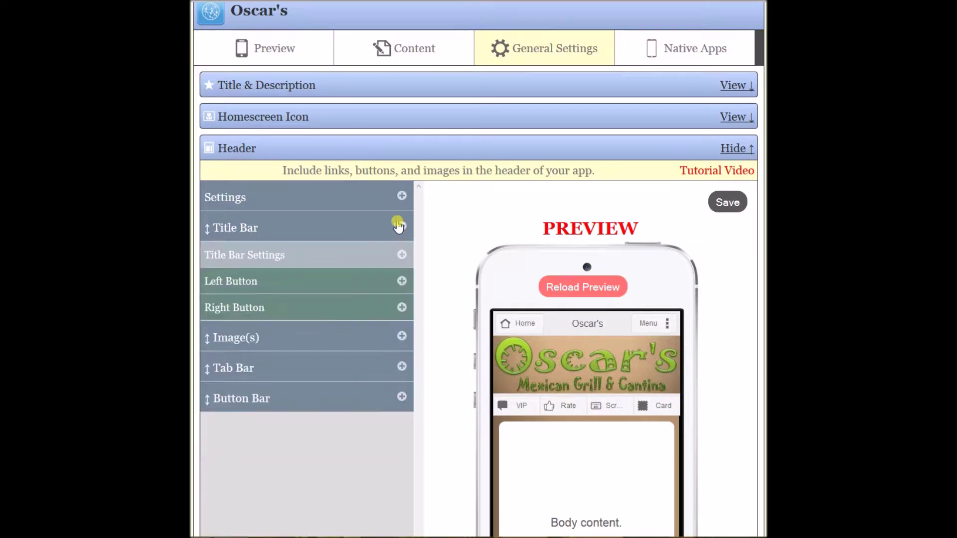
click(401, 255)
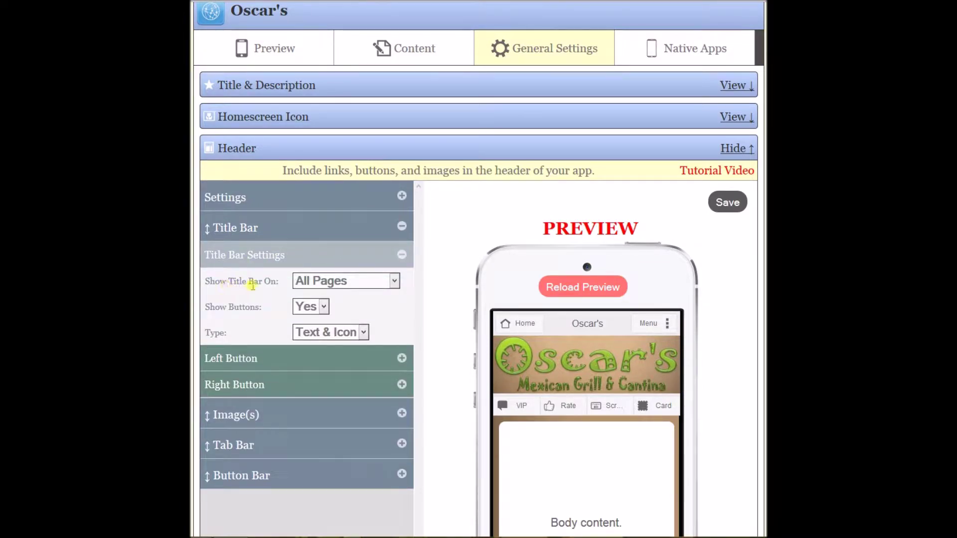
click(393, 282)
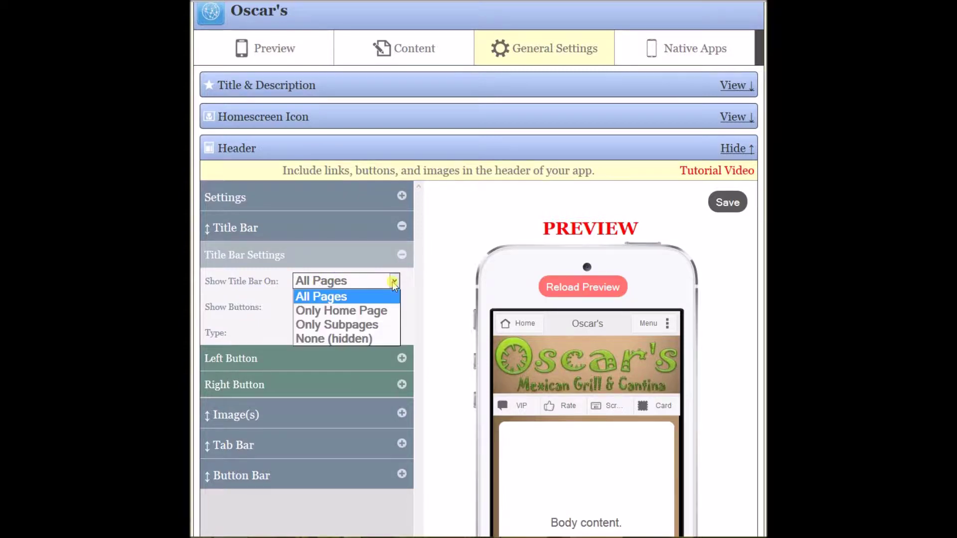
click(368, 339)
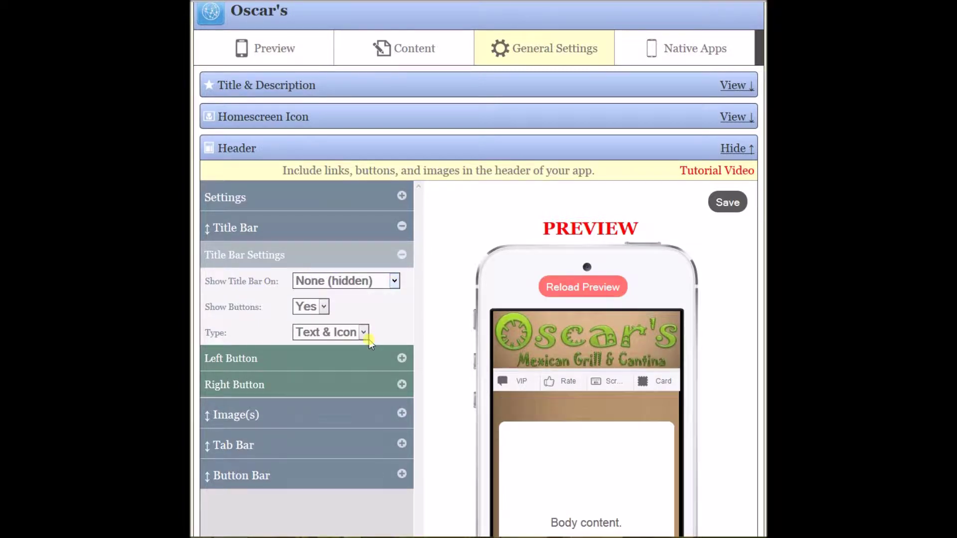
click(727, 202)
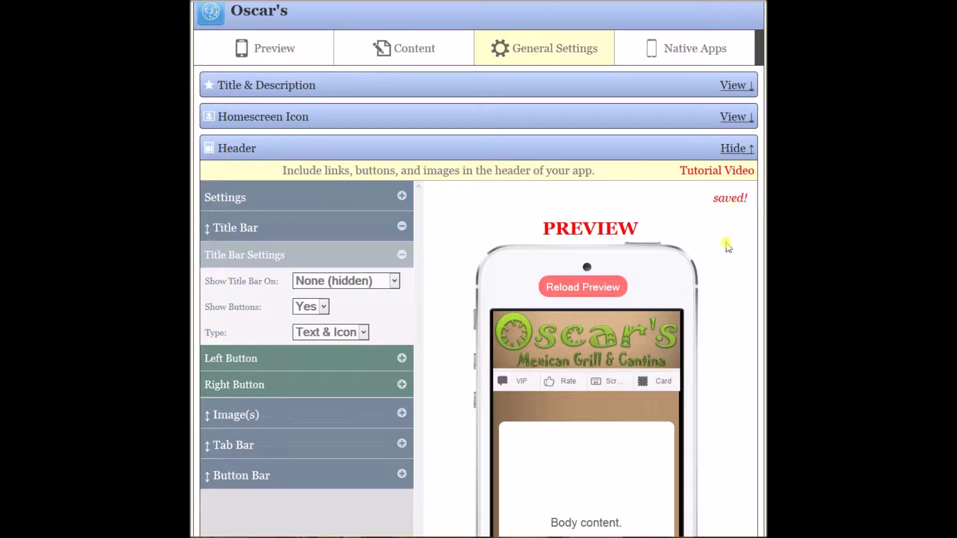
- Reload the app's phone preview, and reload the finished Oscar's app preview to compare its header and footer bars
click(272, 48)
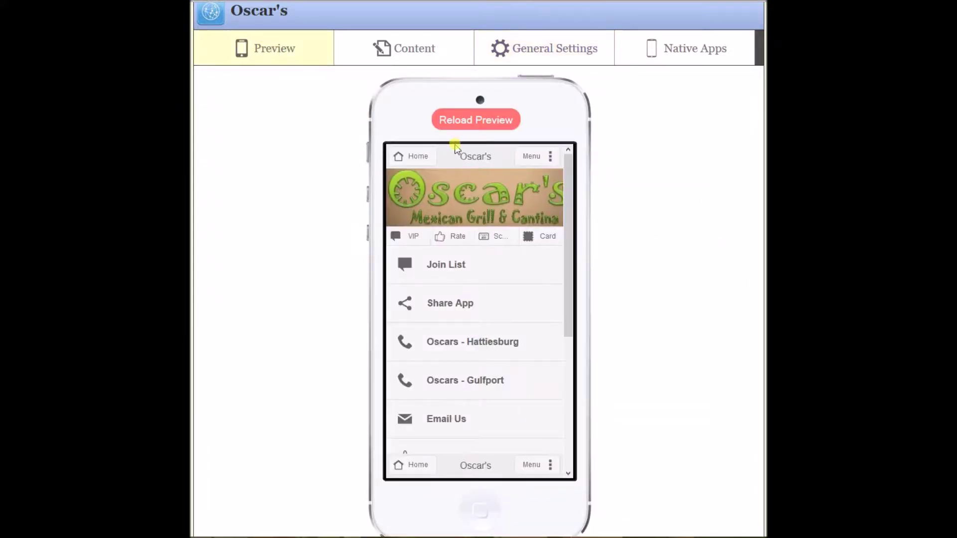
click(481, 120)
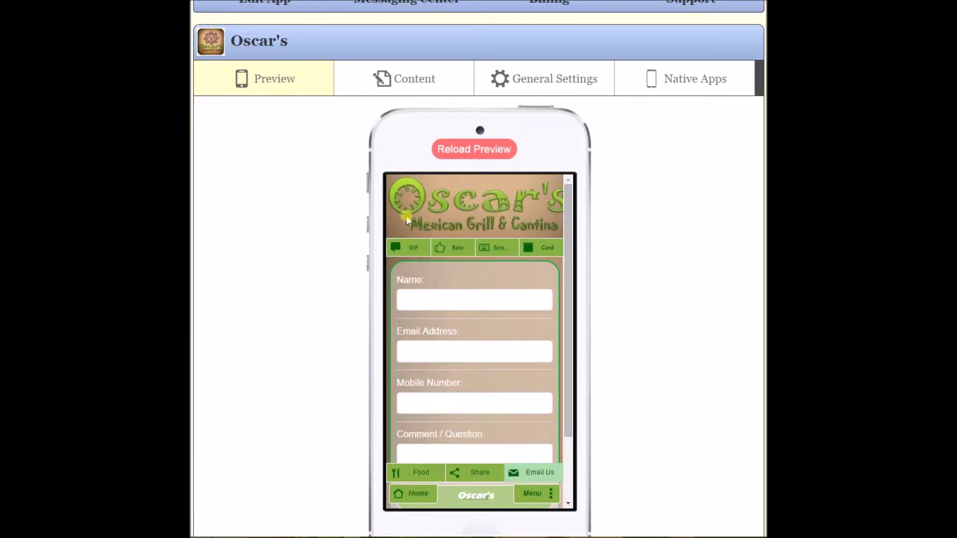
click(472, 149)
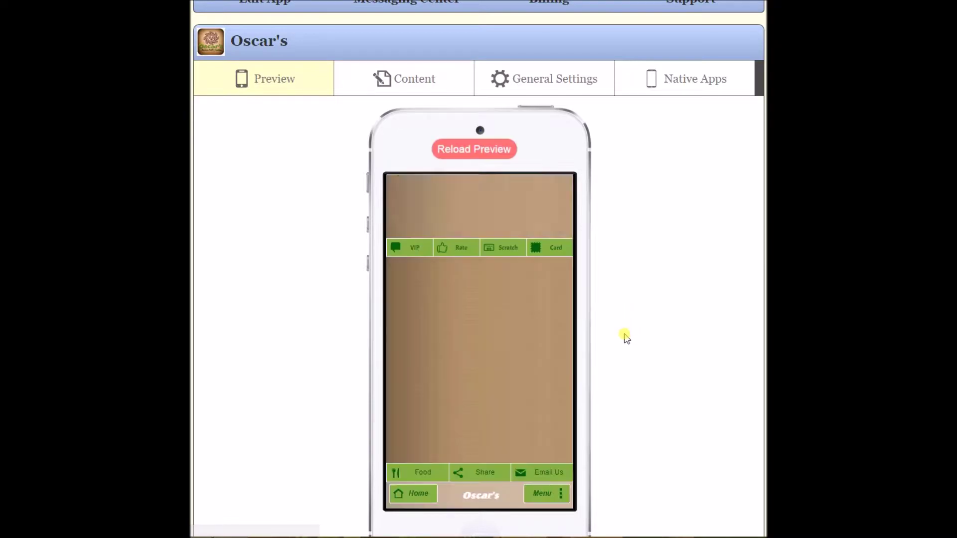
scroll(630, 445, down, 1)
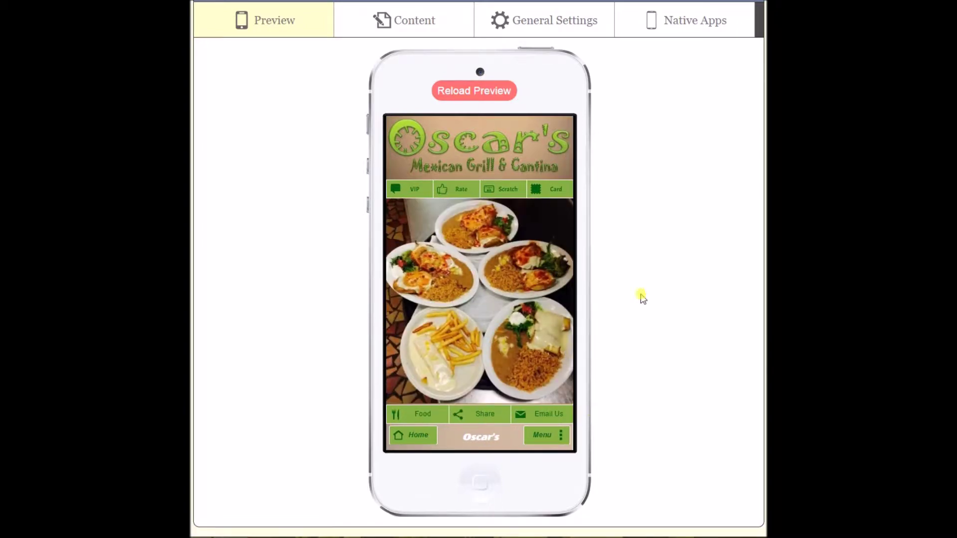
- Add a footer tab bar link to the Restaurant Menu page with the text Food
click(553, 51)
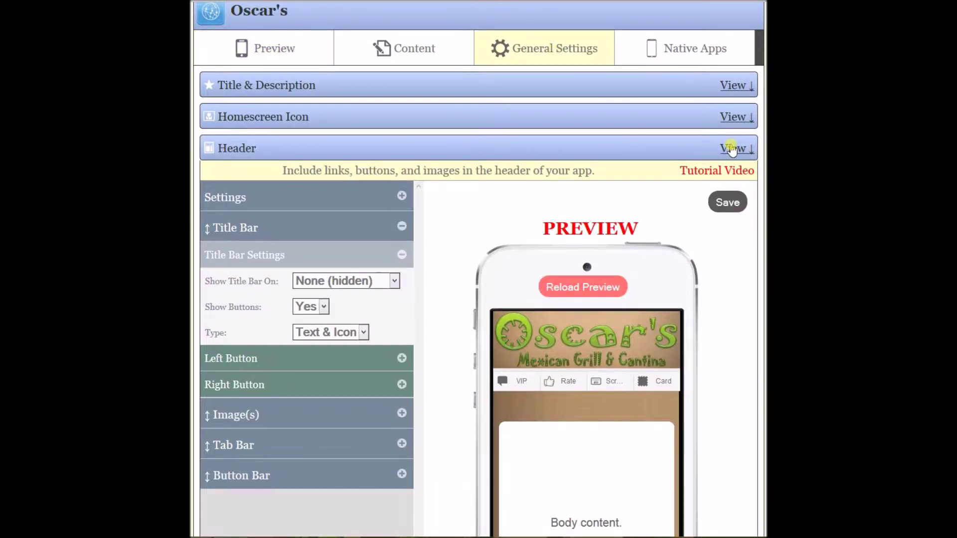
click(733, 148)
click(320, 209)
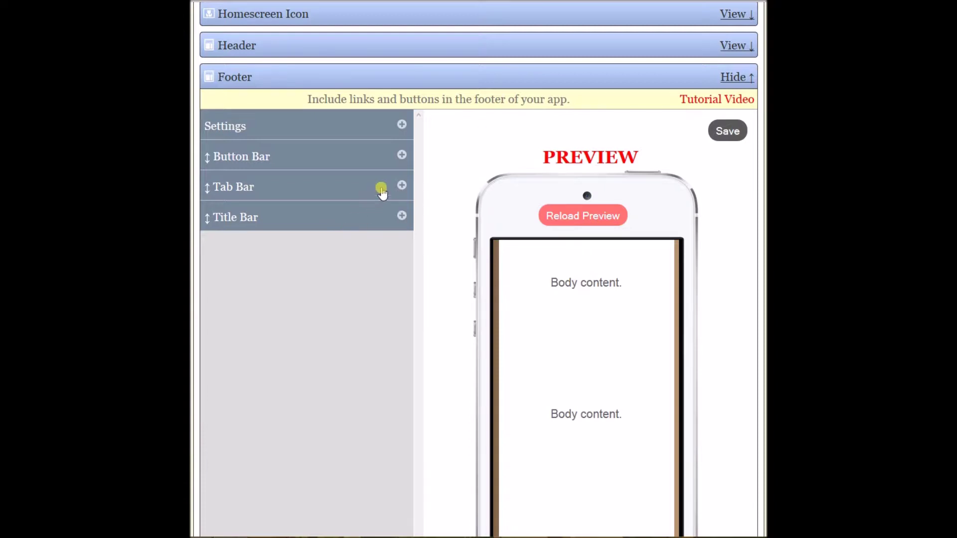
click(401, 179)
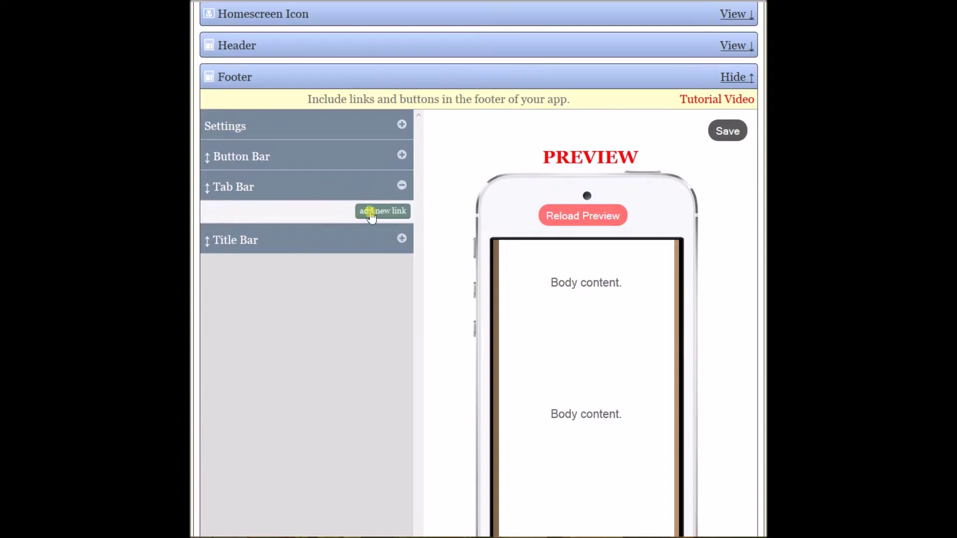
click(386, 212)
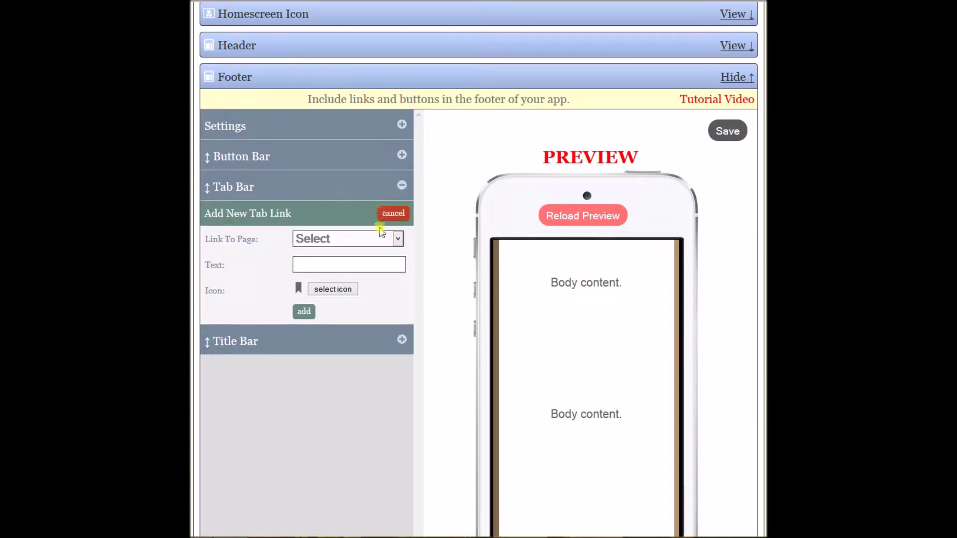
click(399, 239)
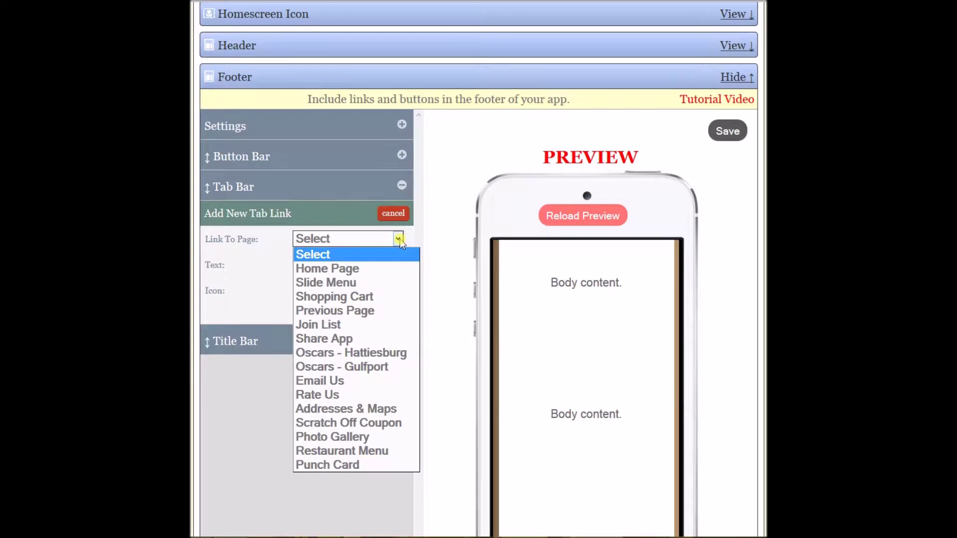
click(377, 452)
drag(388, 264, 271, 260)
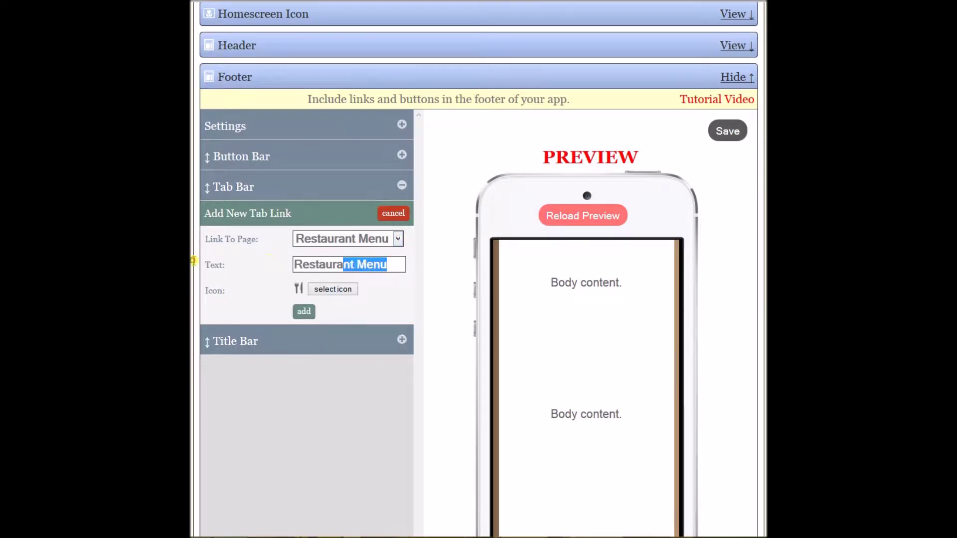
text(Food)
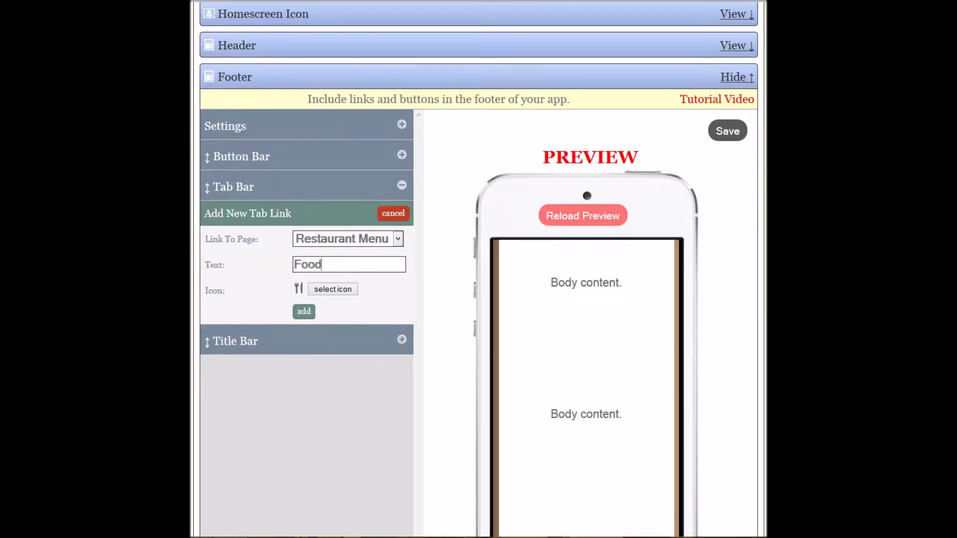
click(304, 312)
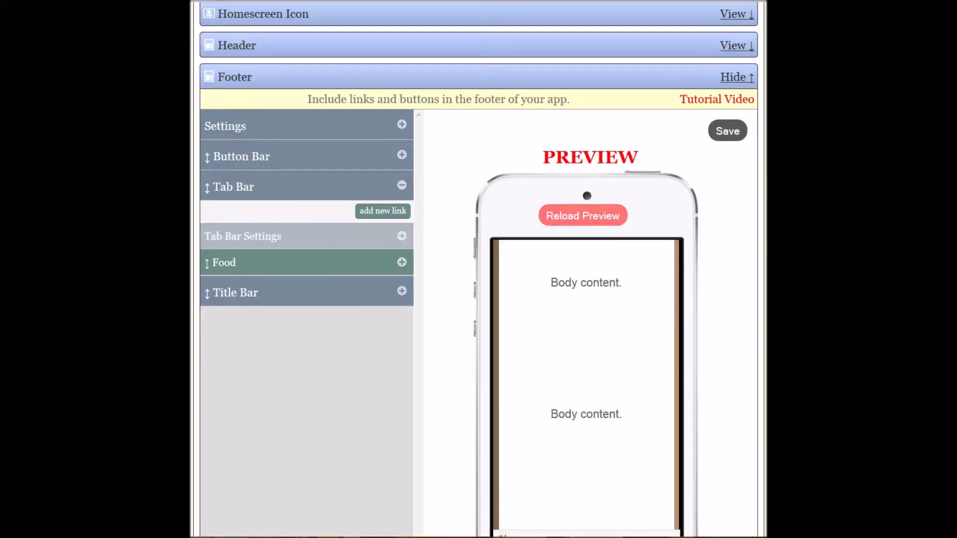
- Add a footer tab bar link to the Share App page with its text shortened to Share
scroll(478, 269, down, 2)
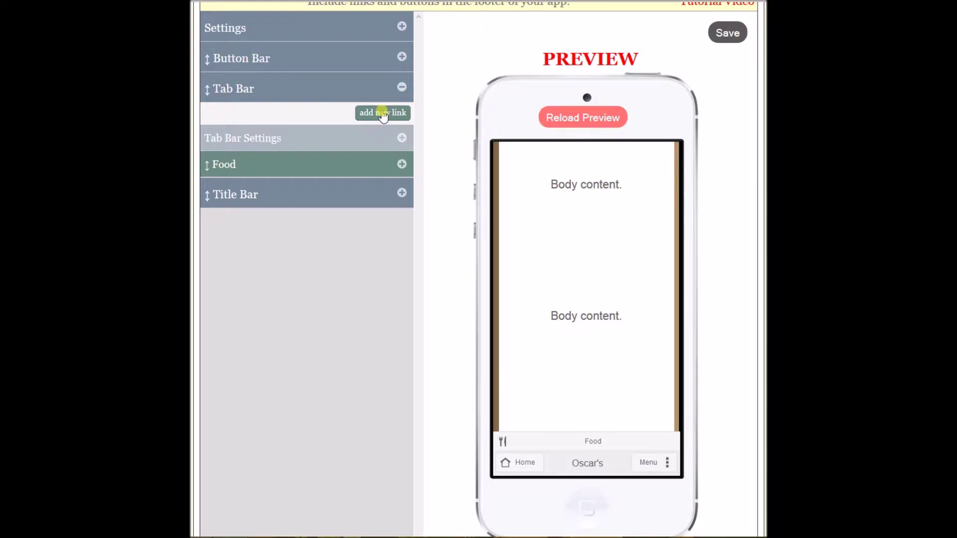
click(382, 112)
click(397, 141)
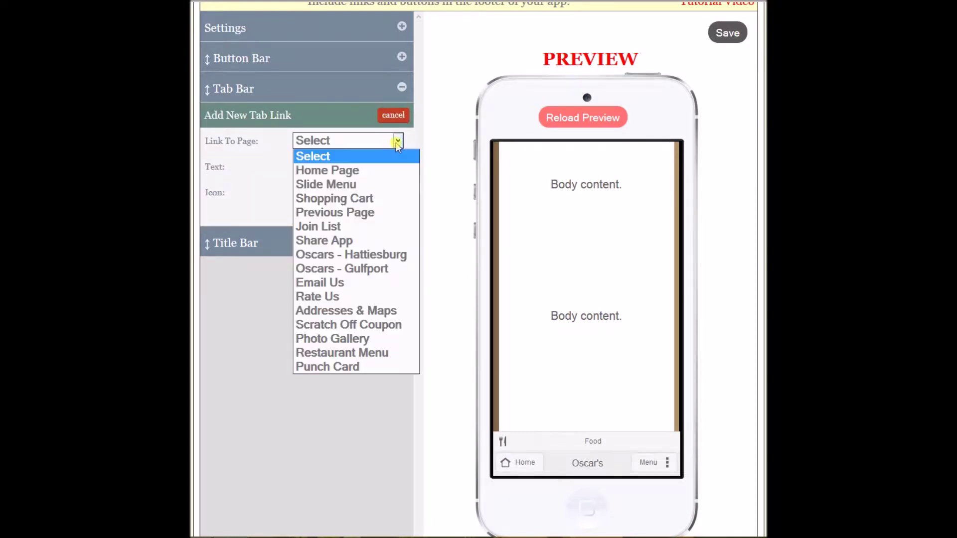
click(368, 241)
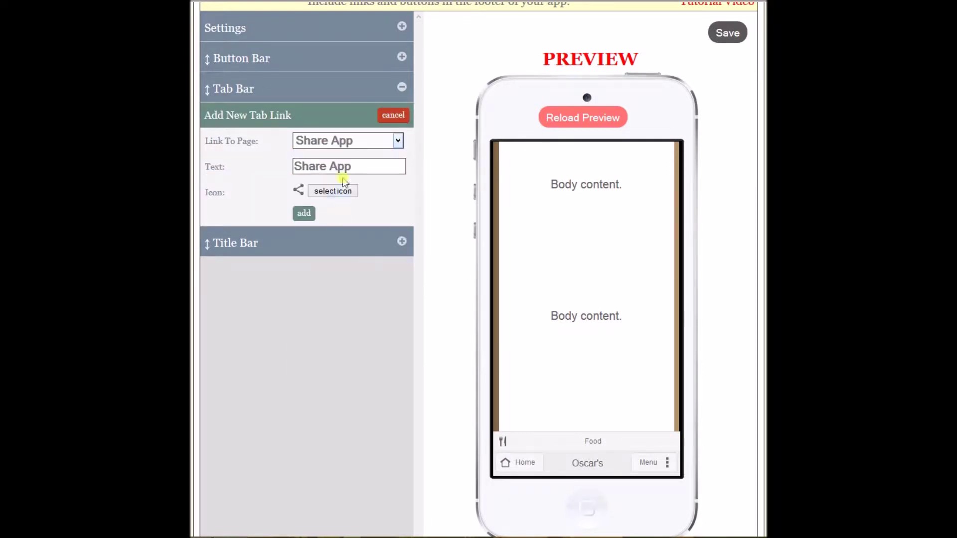
drag(327, 166, 518, 172)
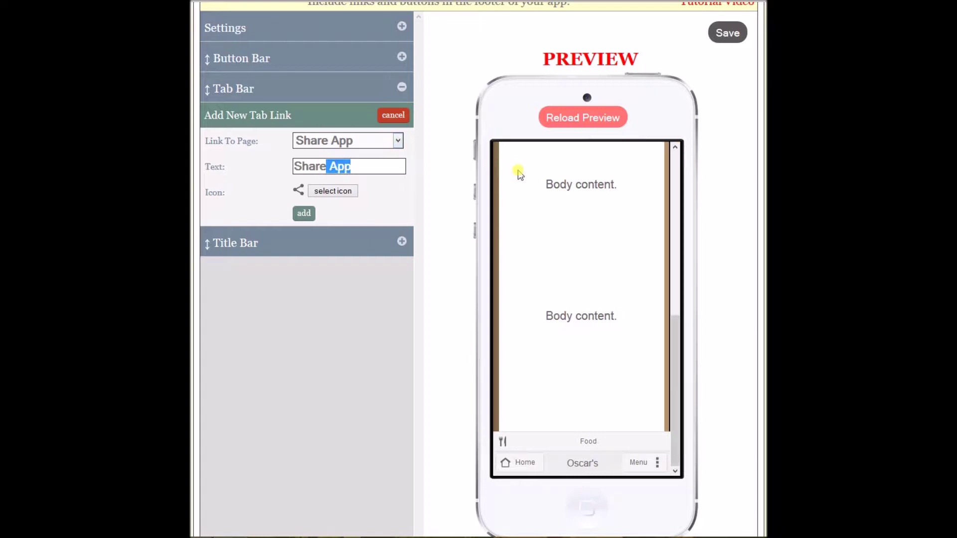
key(BackSpace)
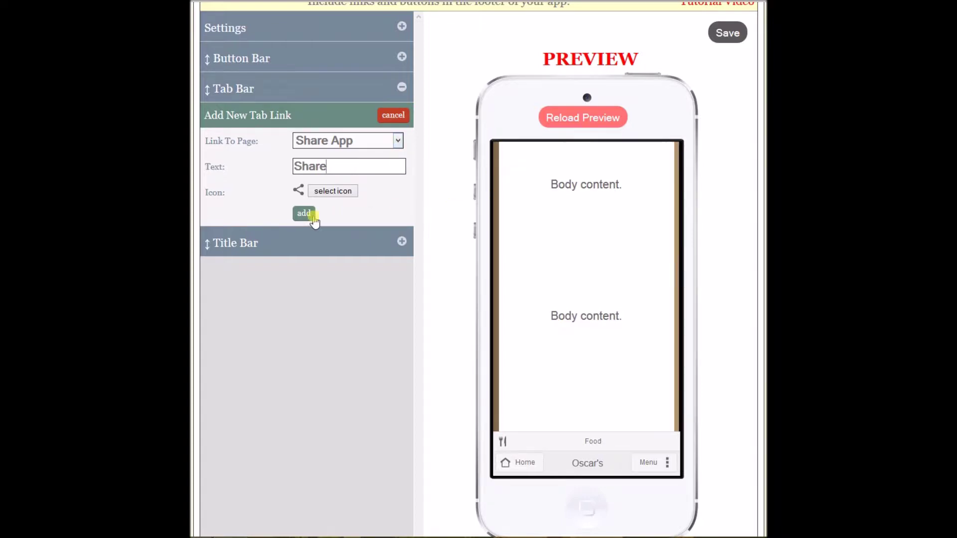
click(308, 216)
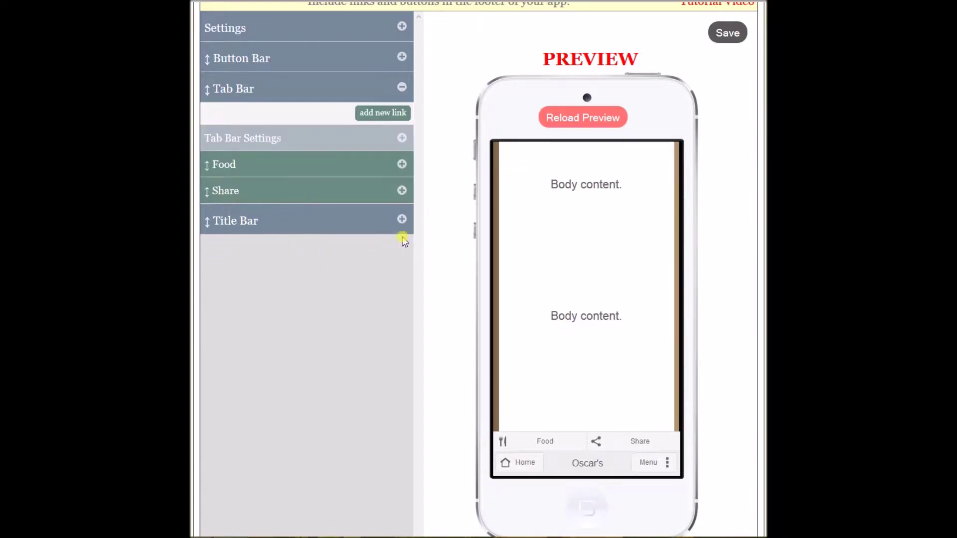
- Add a footer tab bar link to the Email Us page, and save the footer
click(396, 112)
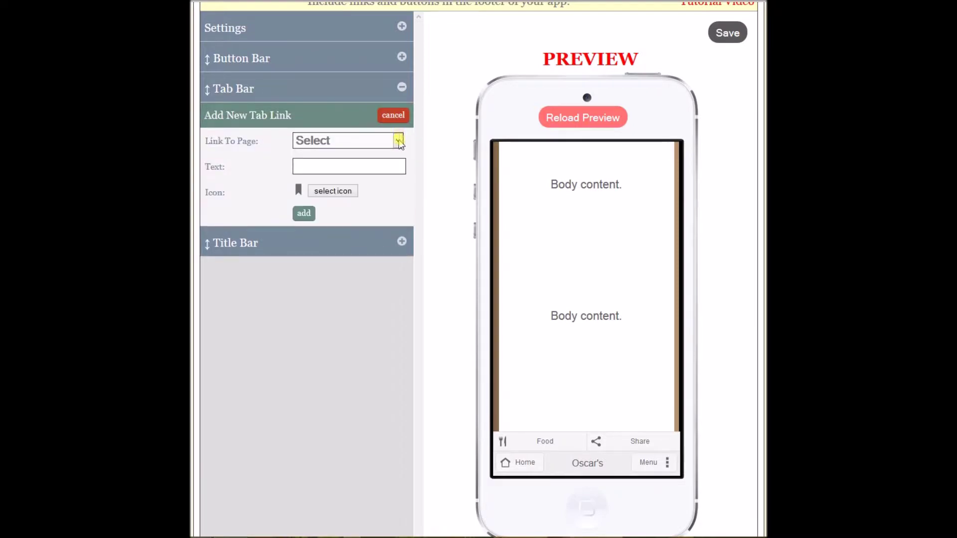
click(398, 141)
click(344, 280)
click(306, 214)
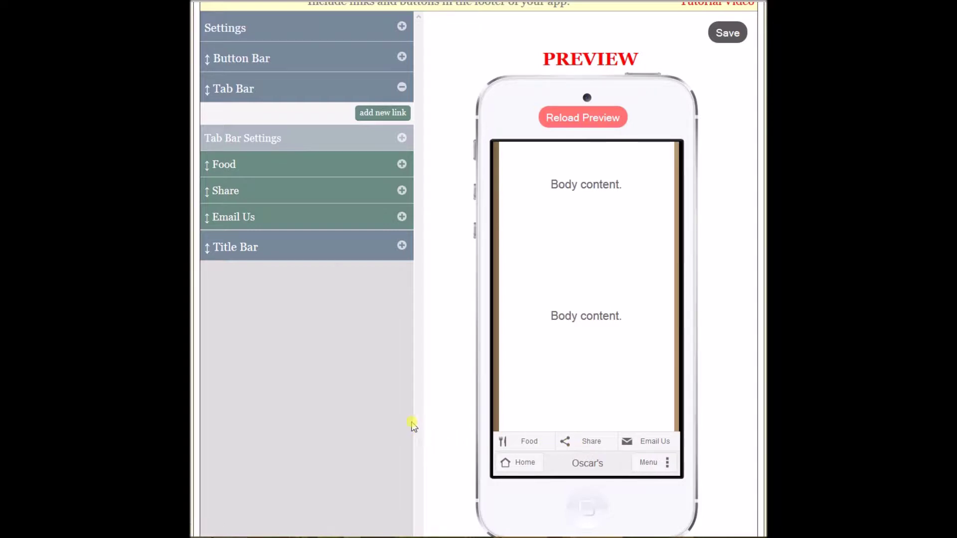
click(403, 89)
click(733, 32)
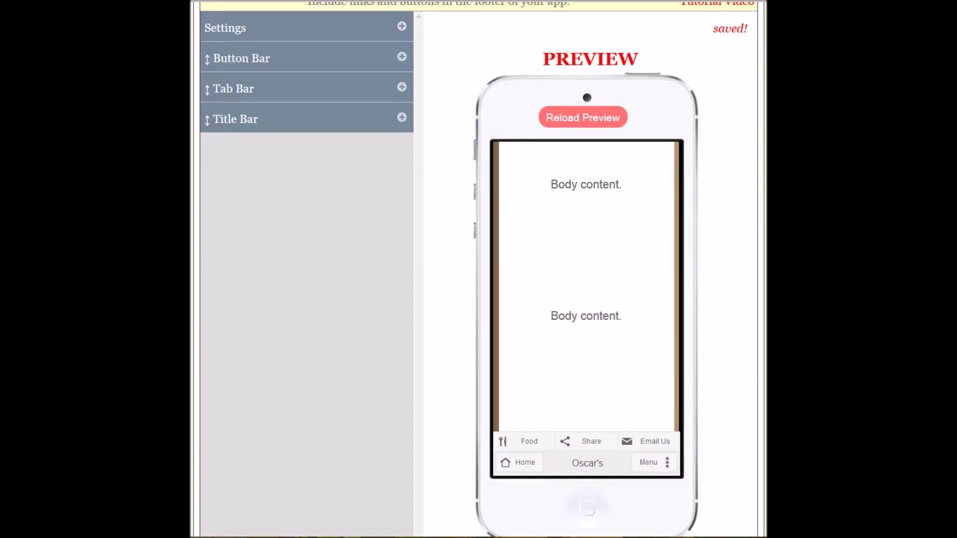
- Reload the app's phone preview and check the footer's tab bar links above the title bar
scroll(661, 265, up, 5)
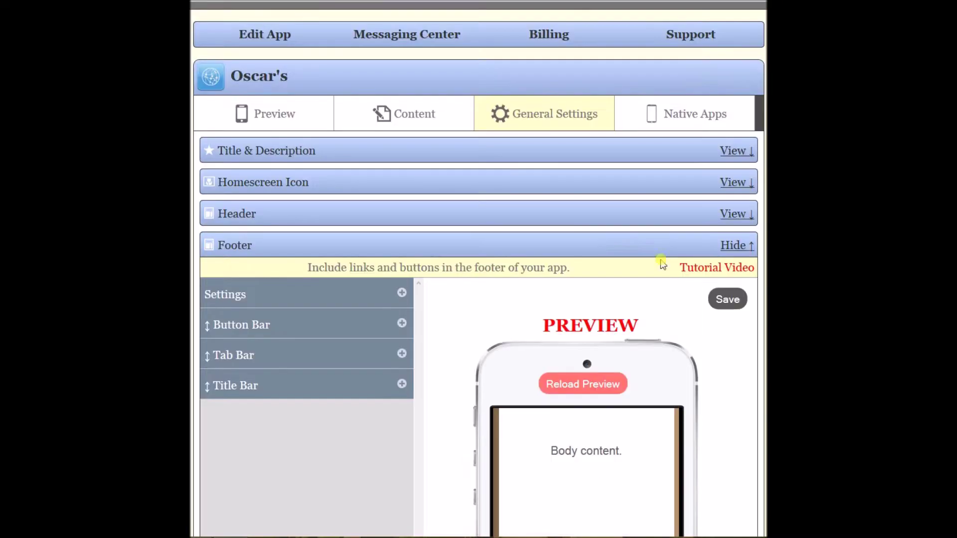
click(277, 113)
click(487, 184)
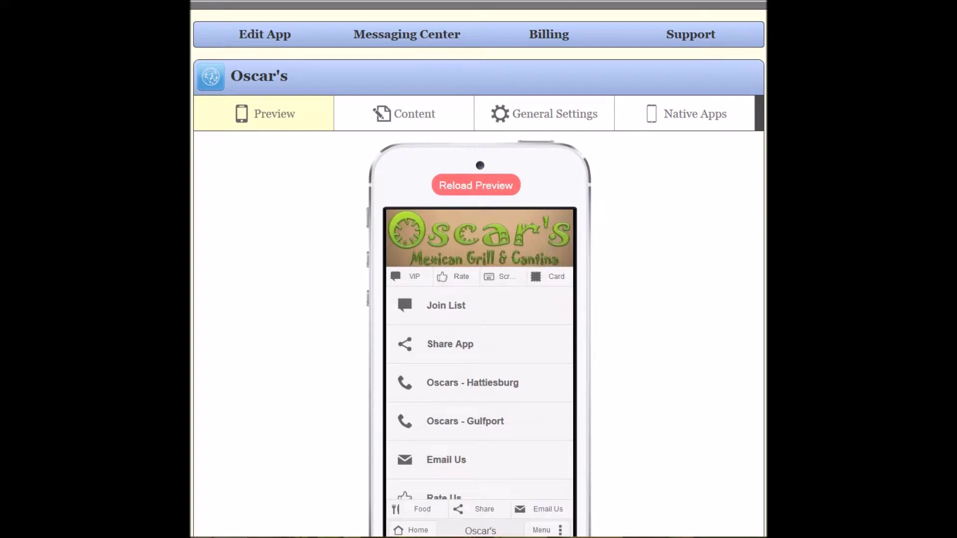
scroll(479, 269, down, 2)
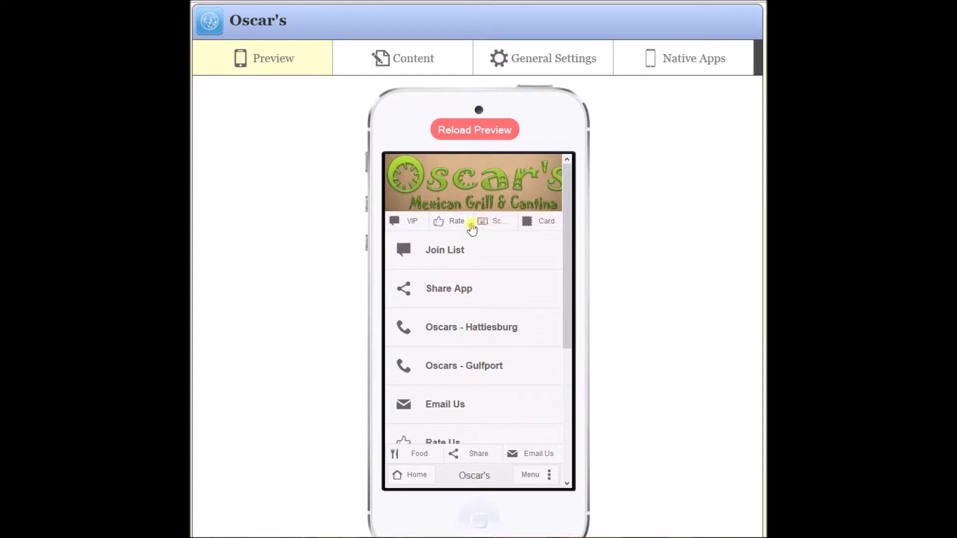
- Open the slide menu in the phone preview and look through its page links
click(543, 480)
drag(551, 363, 552, 463)
scroll(425, 339, up, 10)
click(387, 282)
- In the home page's link settings, set Show for the Join List link to No, and switch it back to Yes
click(416, 63)
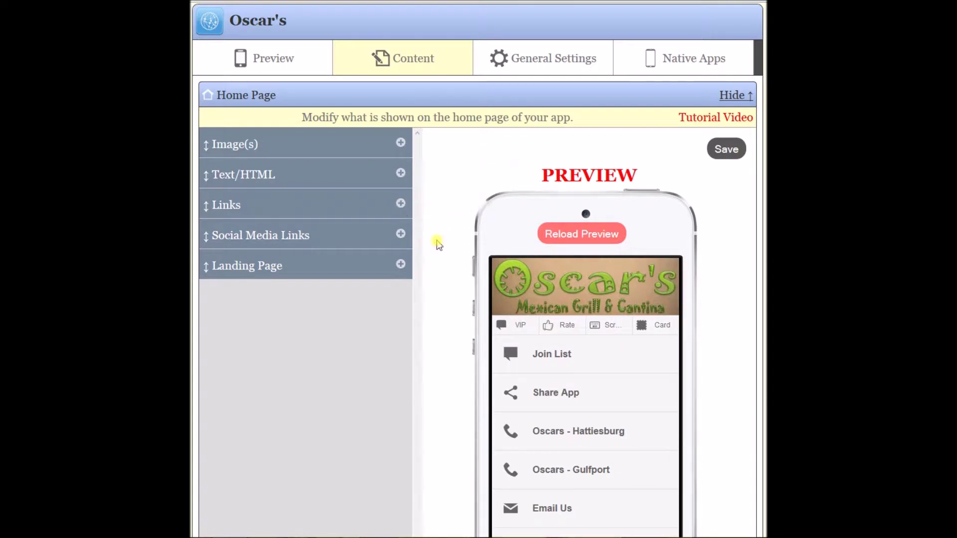
click(402, 204)
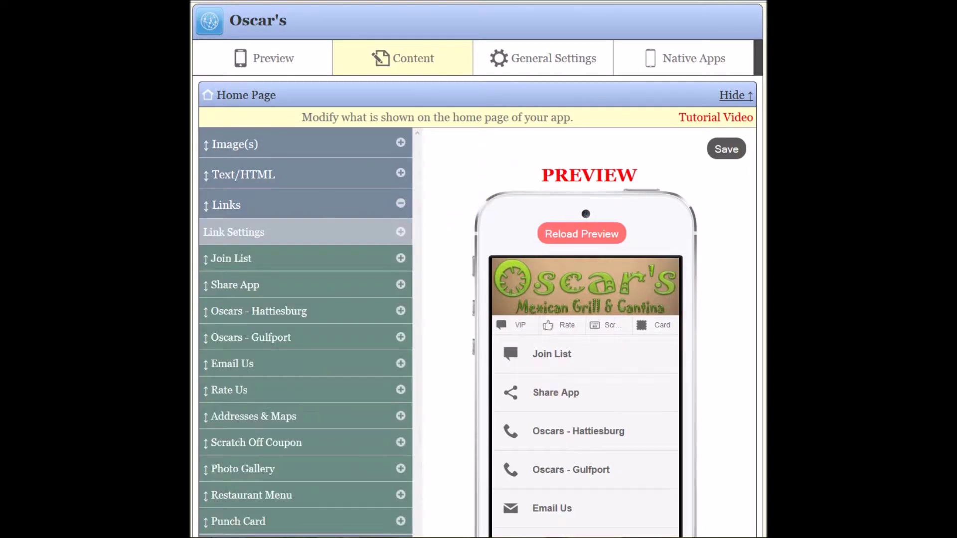
scroll(477, 269, down, 2)
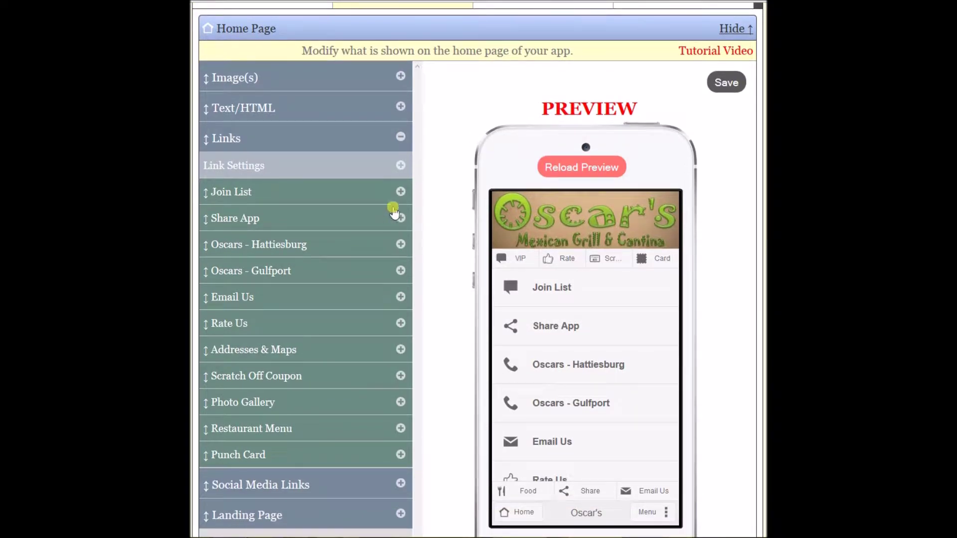
click(400, 191)
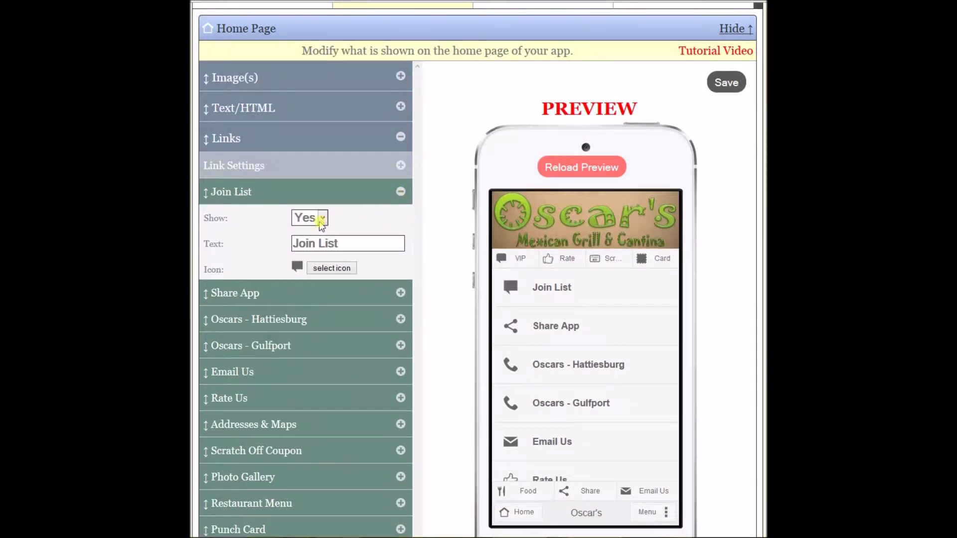
click(318, 247)
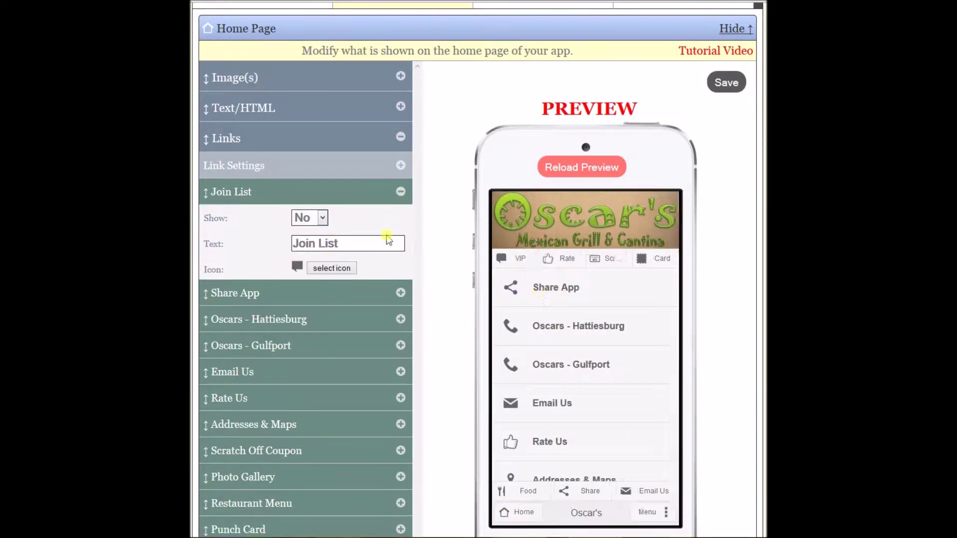
click(322, 218)
click(303, 233)
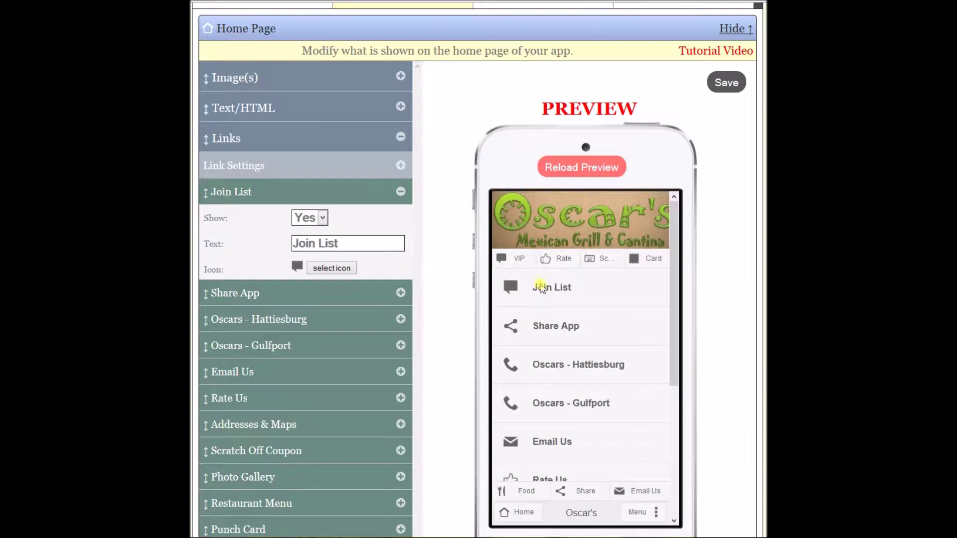
- In the home page's link settings, set Show On Home Page to No, and collapse the Links section
click(400, 192)
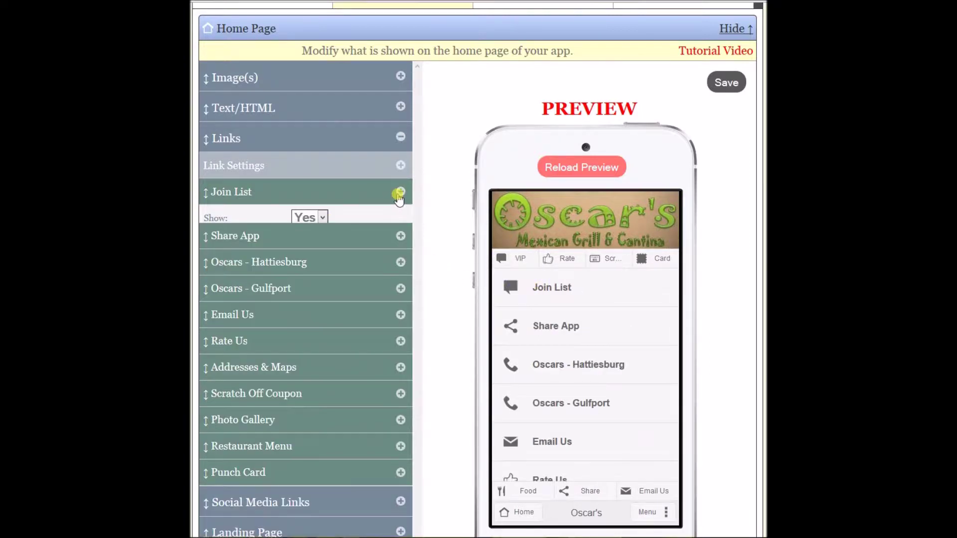
click(399, 166)
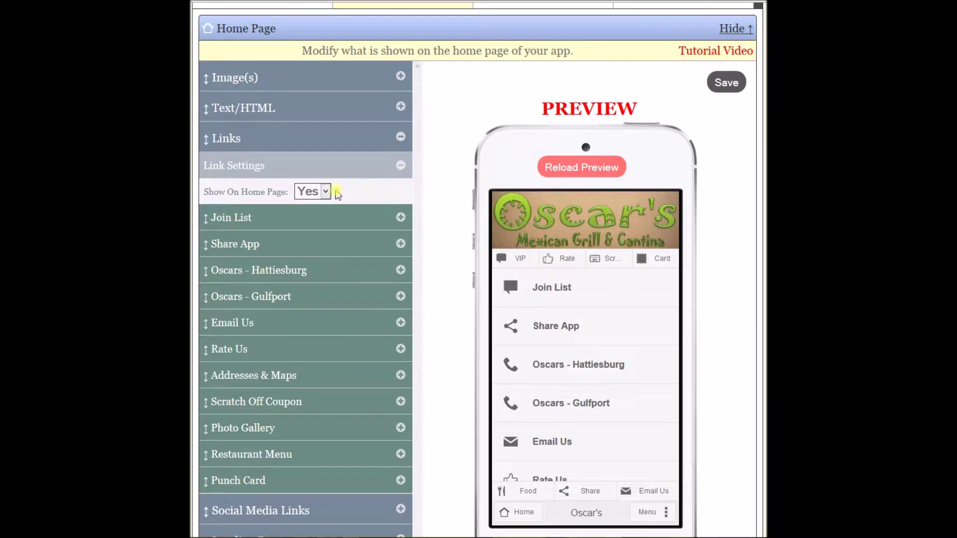
click(319, 194)
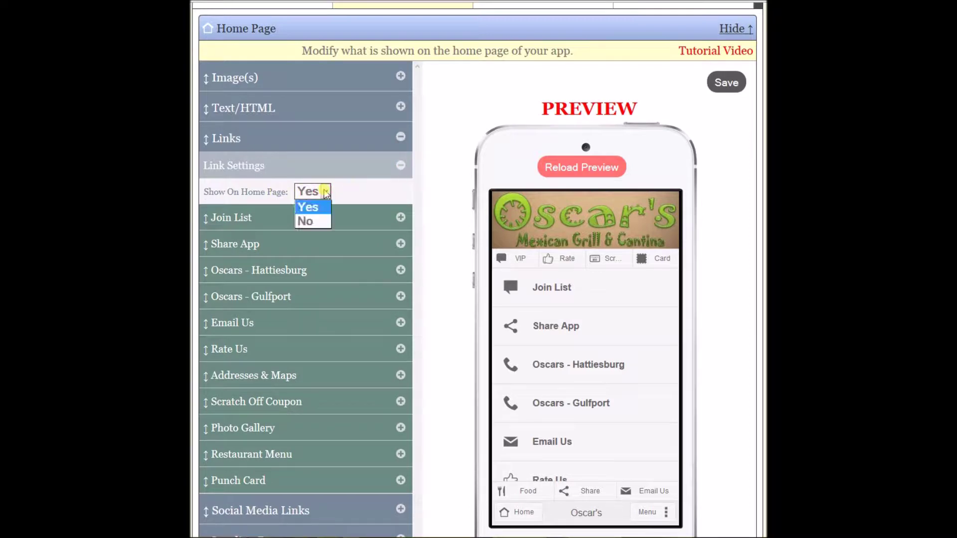
click(315, 219)
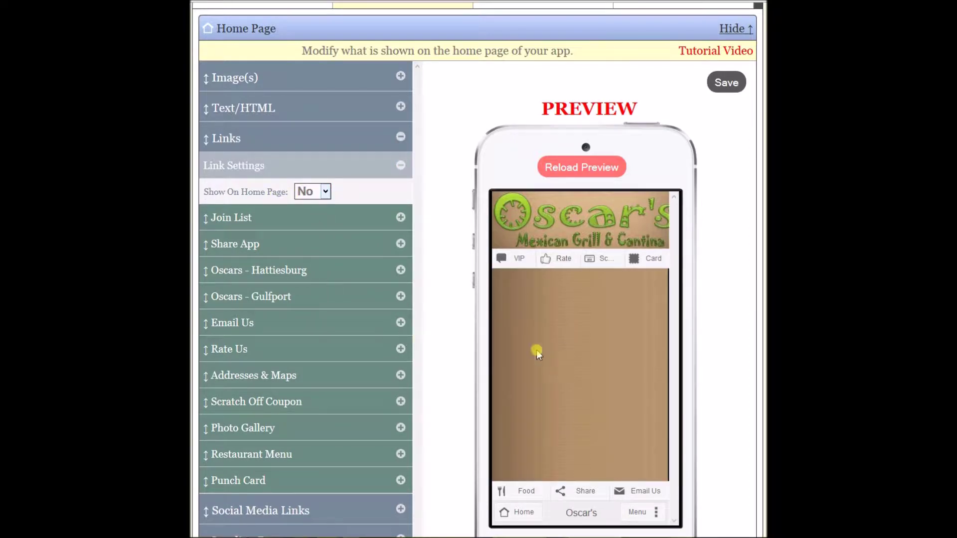
click(400, 165)
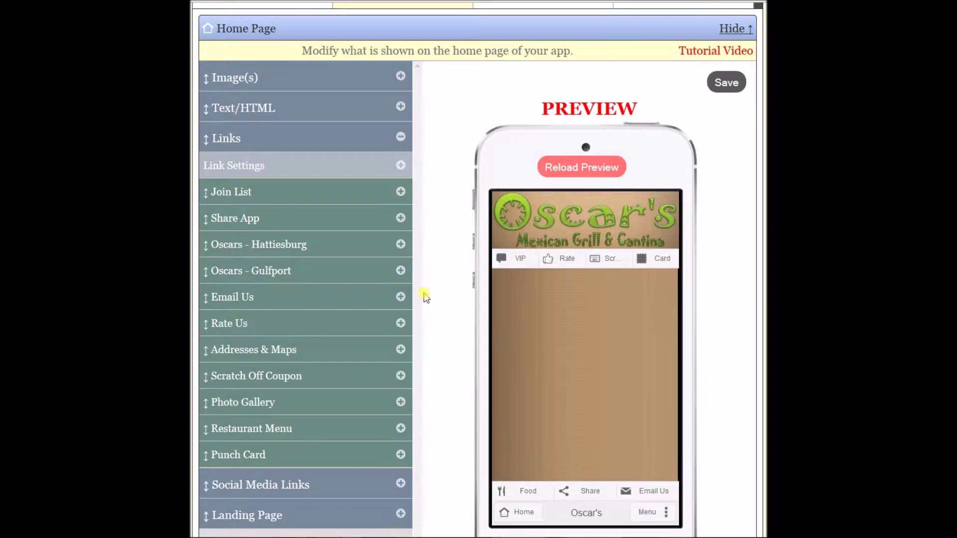
click(400, 138)
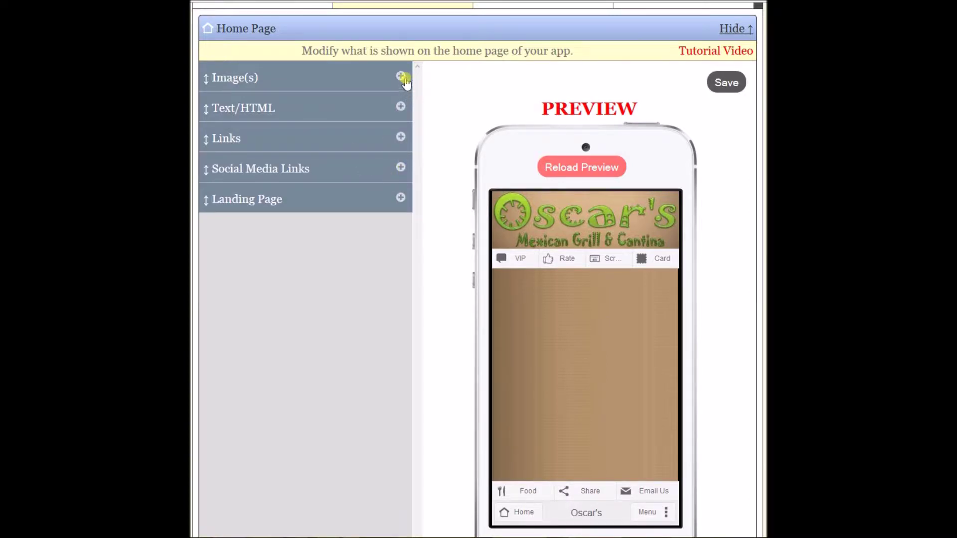
- Add the sizzling skillet photo 1.jpg as the home page's first image, with no page link
click(401, 78)
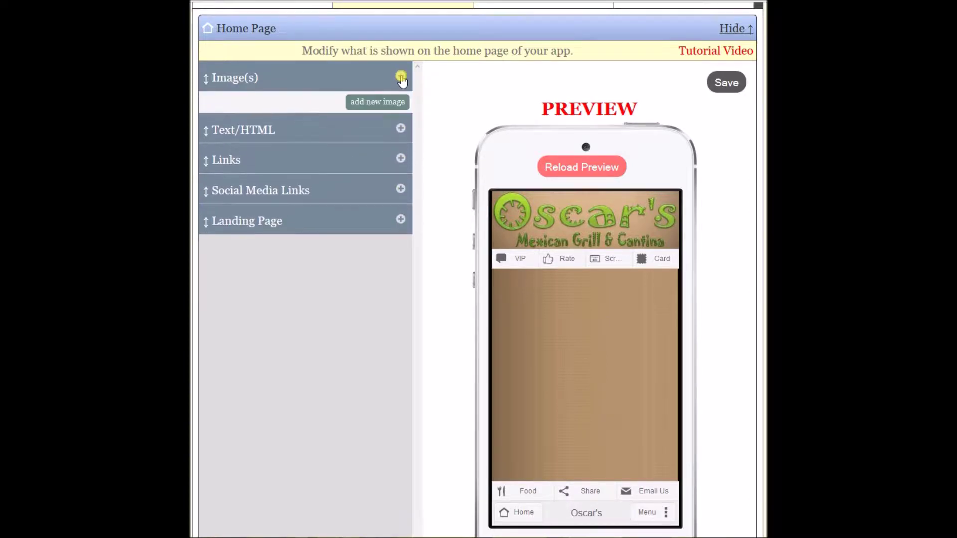
click(379, 104)
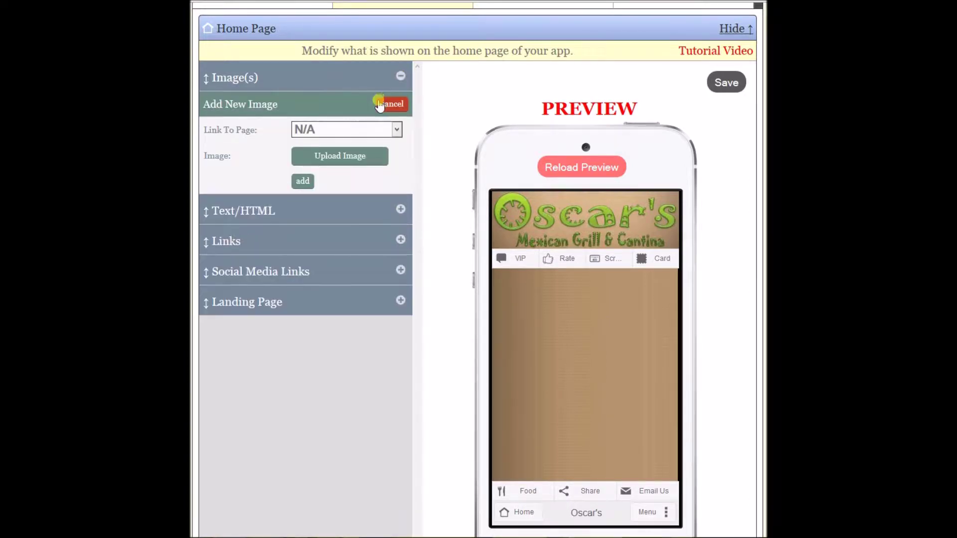
click(334, 152)
double_click(338, 107)
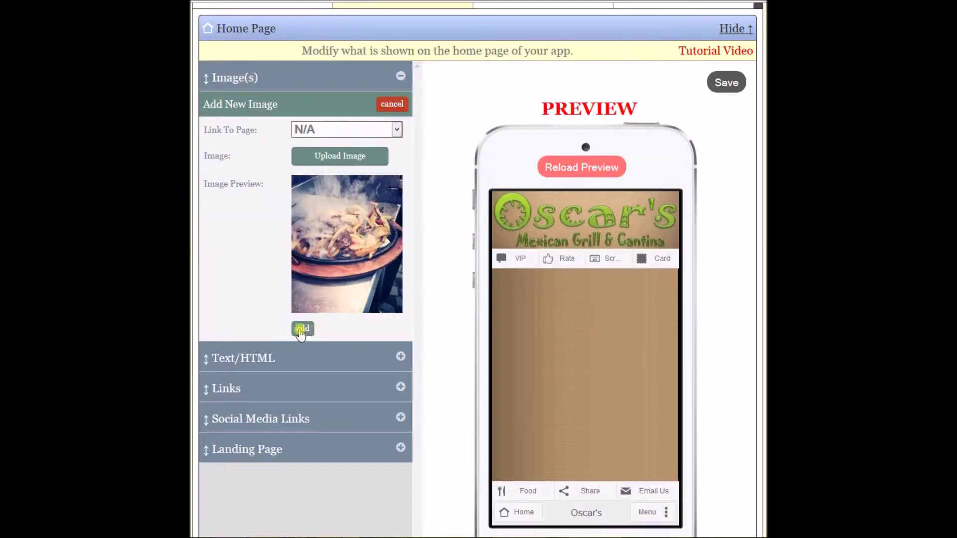
click(301, 328)
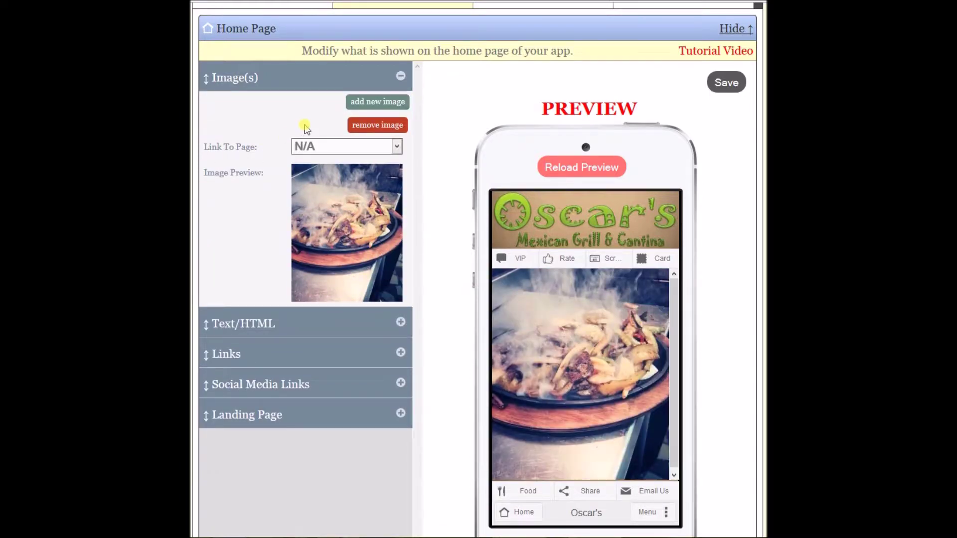
- Add the five-plate photo 2.jpg as the home page's second image
click(372, 111)
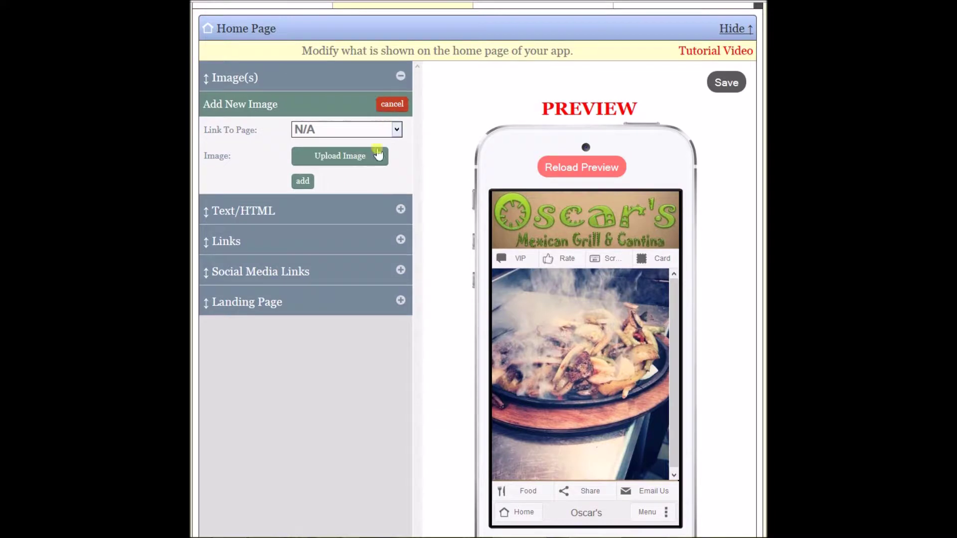
click(353, 159)
click(482, 110)
double_click(481, 110)
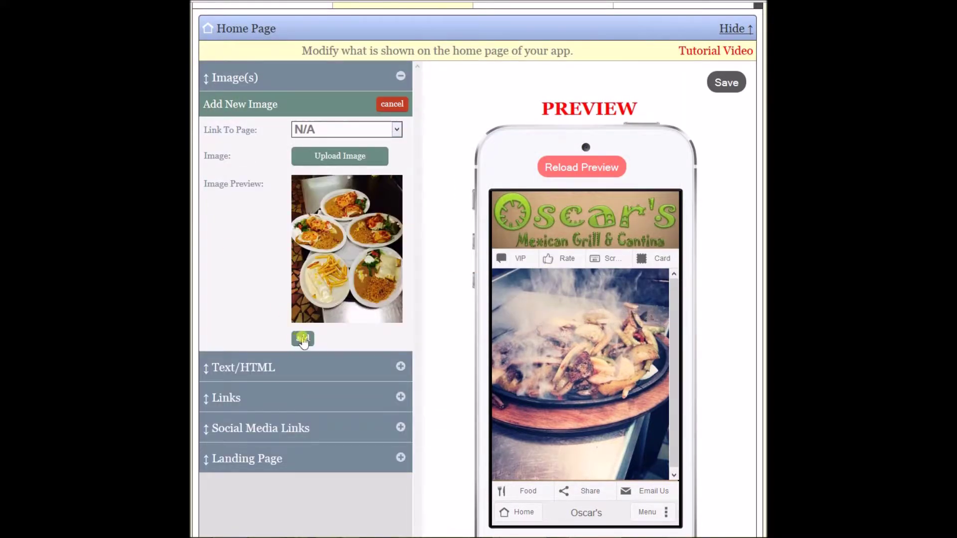
click(302, 336)
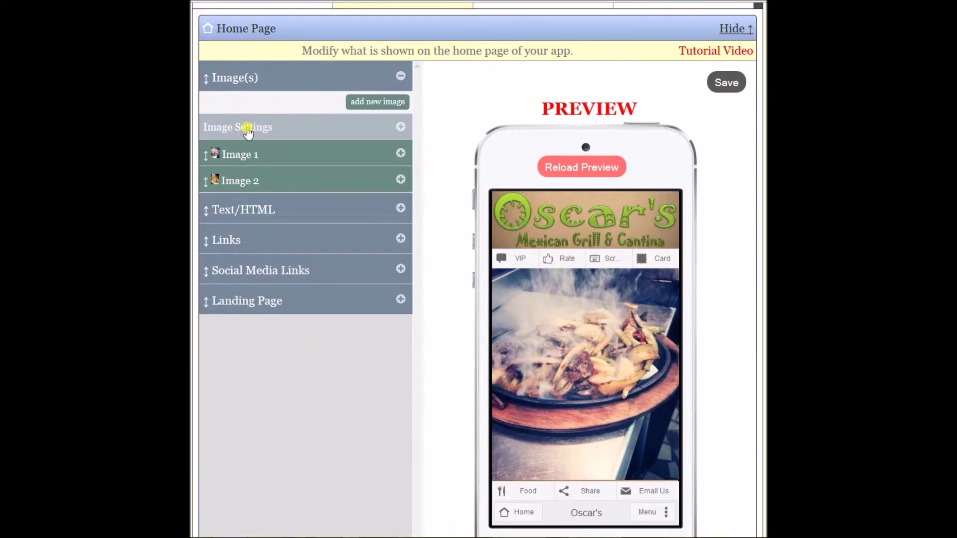
- Add the photo 3.jpg as the home page's third image
click(377, 104)
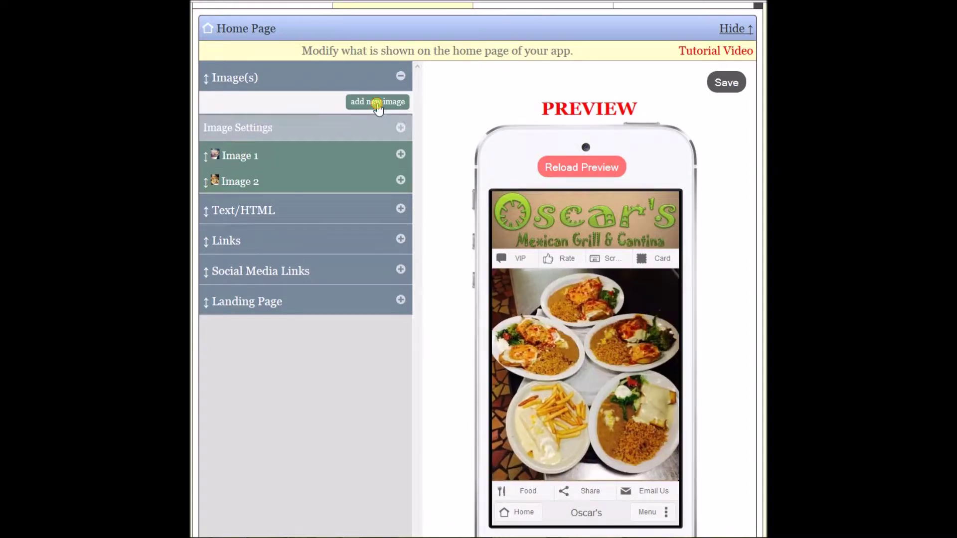
click(348, 155)
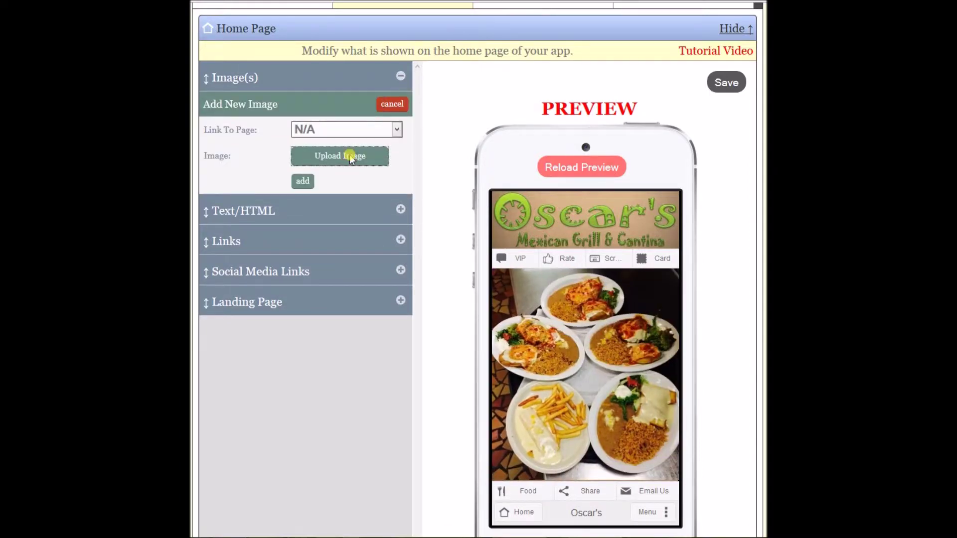
double_click(627, 106)
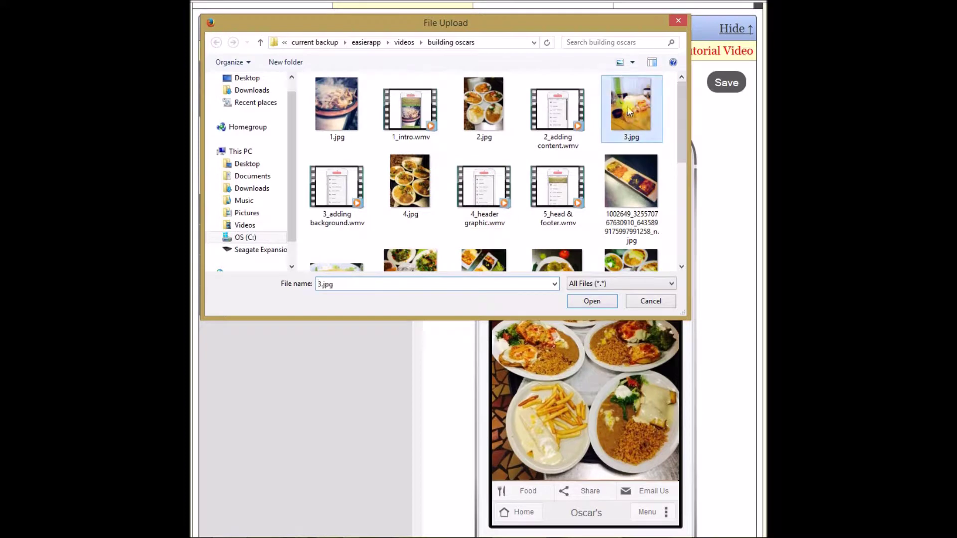
click(303, 336)
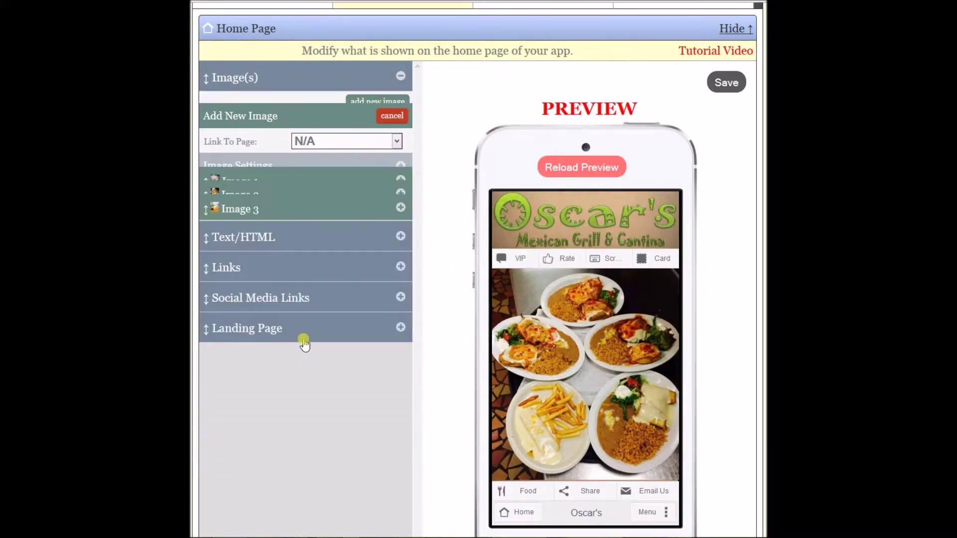
- Add the photo 4.jpg as the home page's fourth image
click(379, 101)
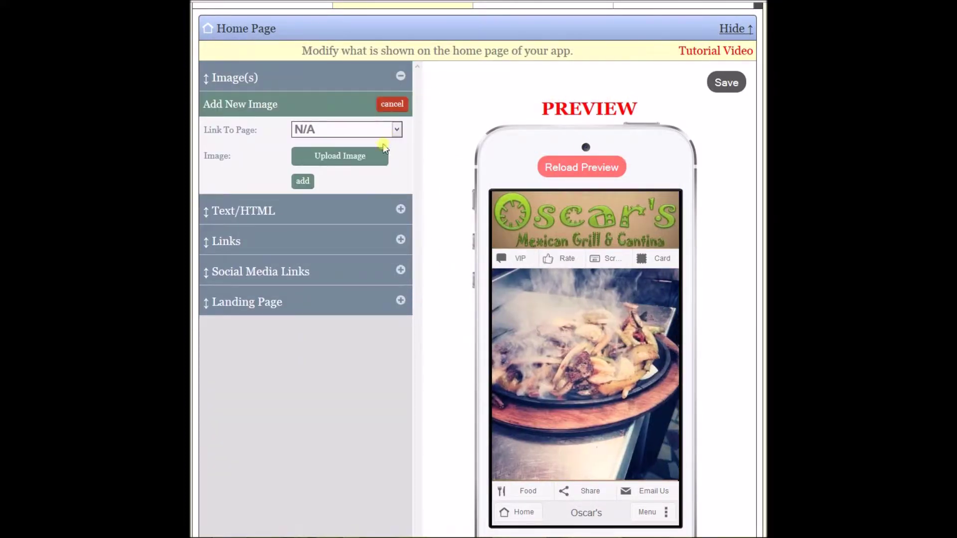
click(361, 156)
double_click(412, 214)
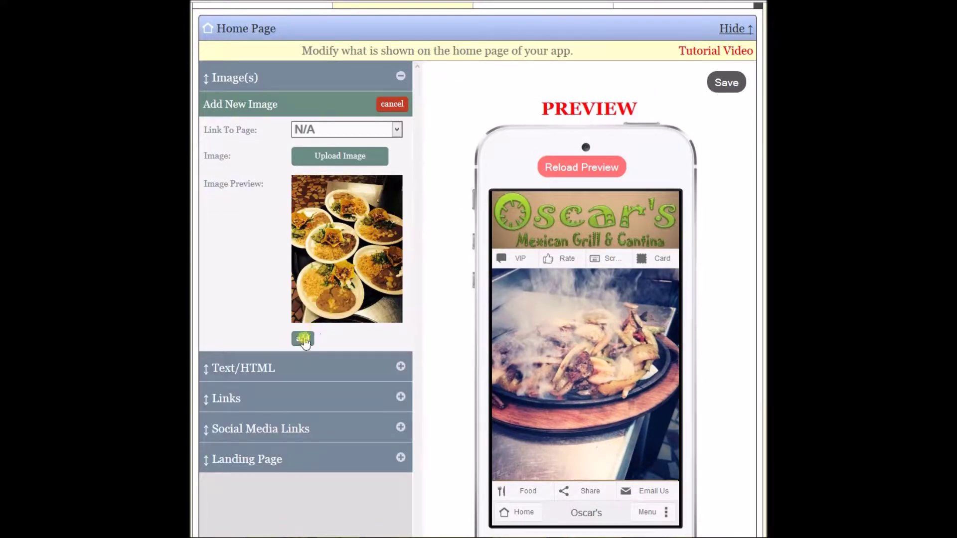
click(303, 337)
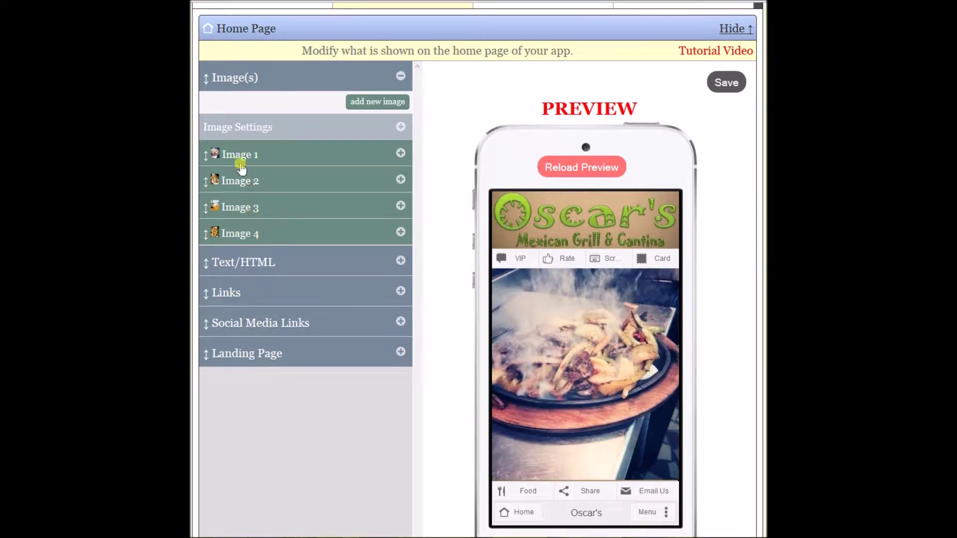
- Move Image 1 below Image 2 in the home page's image list, and return it to first place
drag(213, 154, 217, 188)
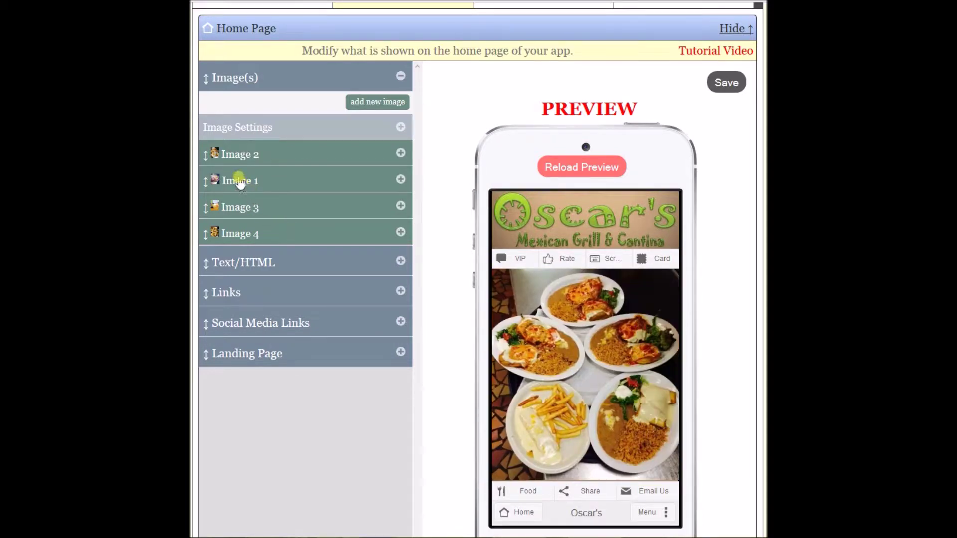
drag(238, 181, 247, 159)
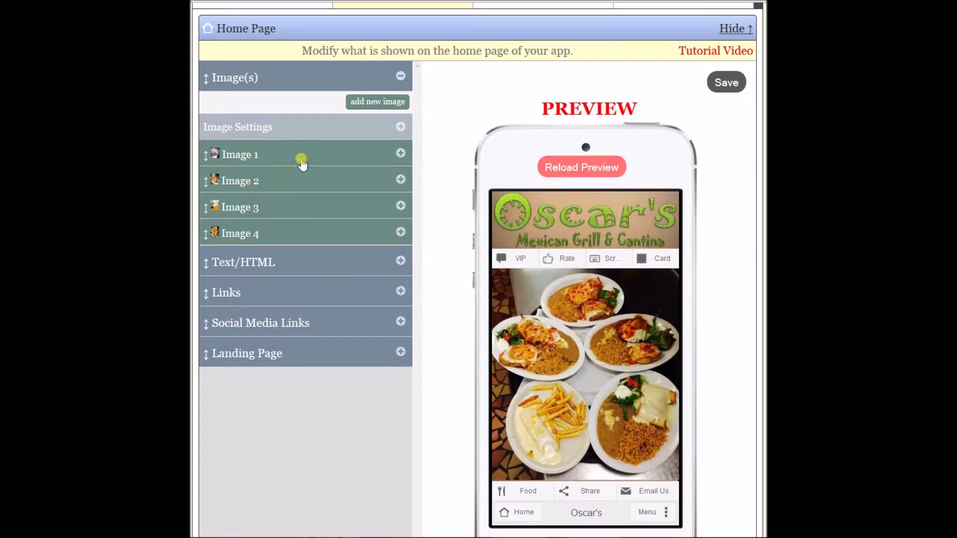
- In the home page's image settings, set the slideshow transition to Blinds
click(399, 128)
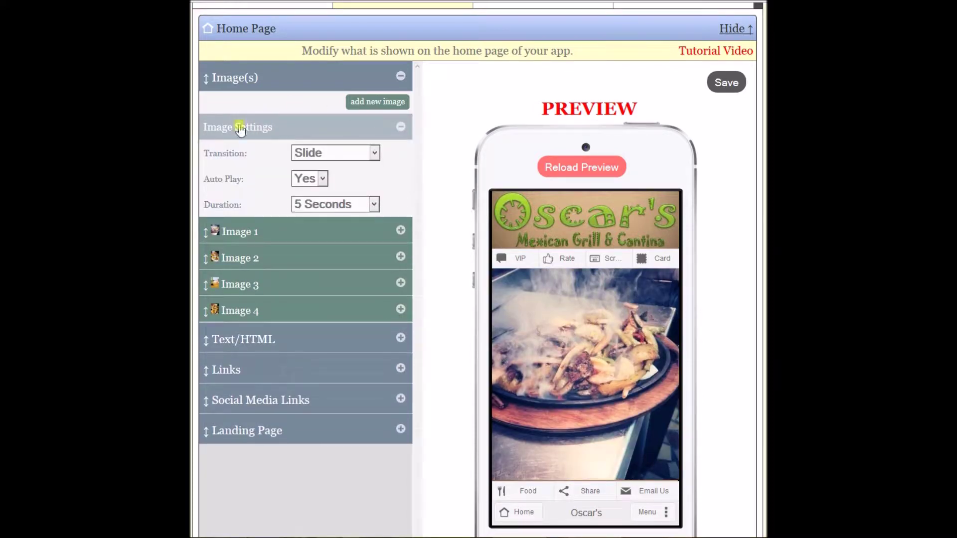
click(376, 154)
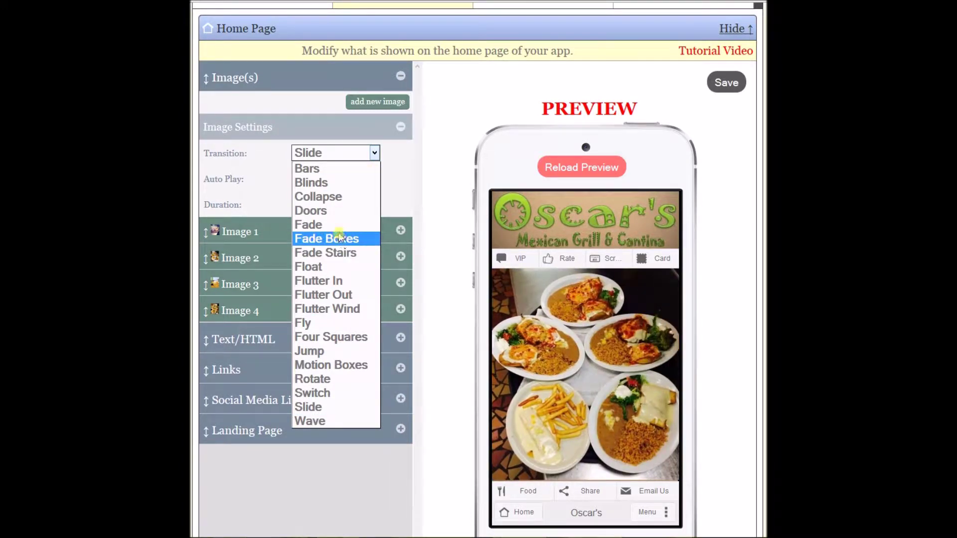
click(330, 183)
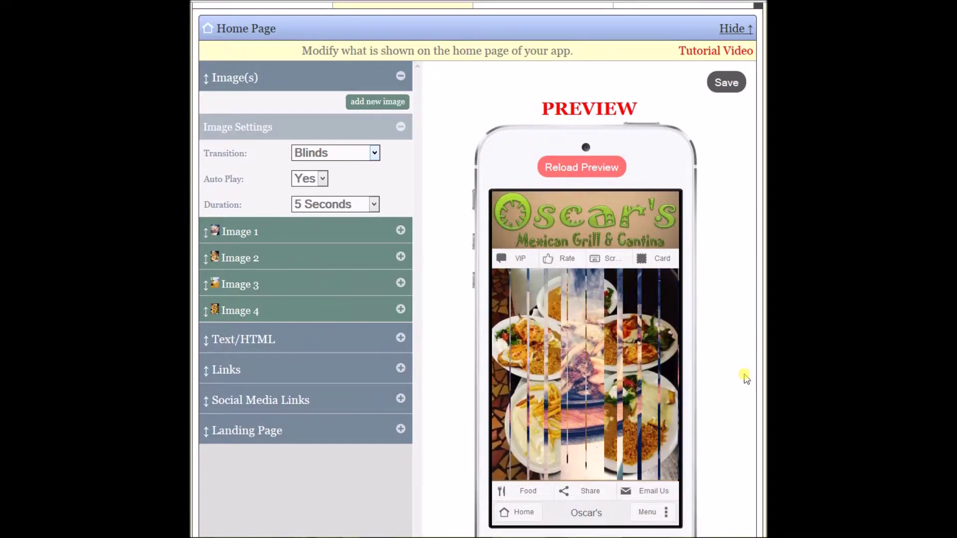
- Set the image slideshow's transition to Rotate and its duration to 2 Seconds, and save the home page
click(375, 153)
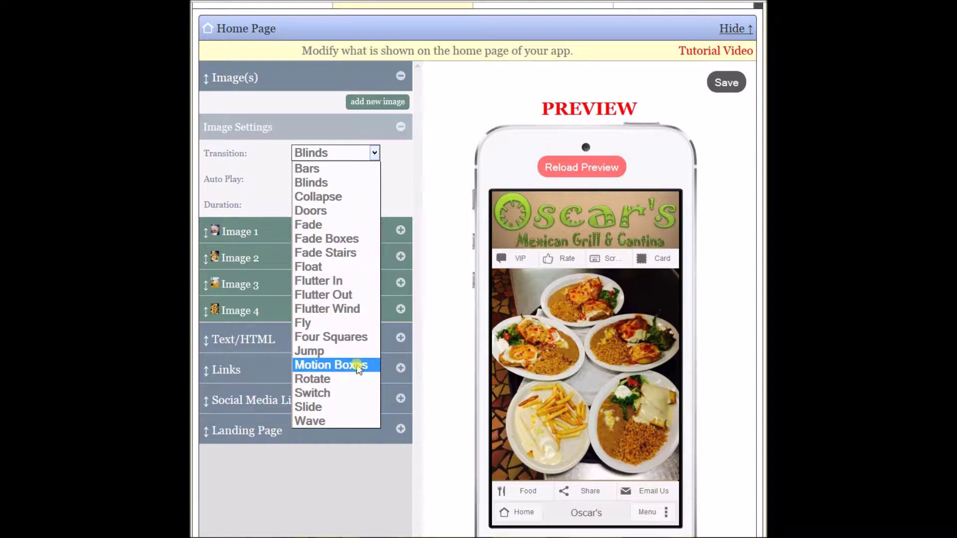
click(349, 380)
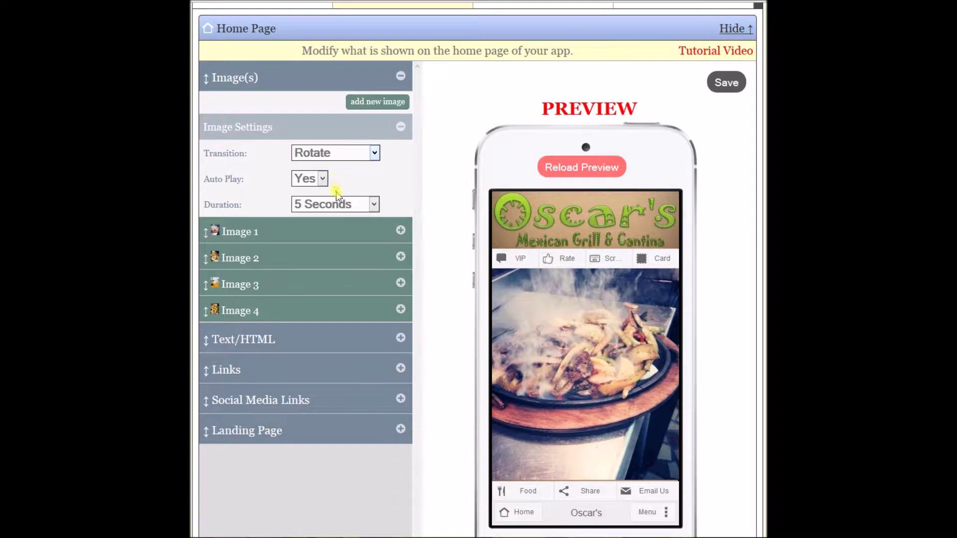
click(372, 205)
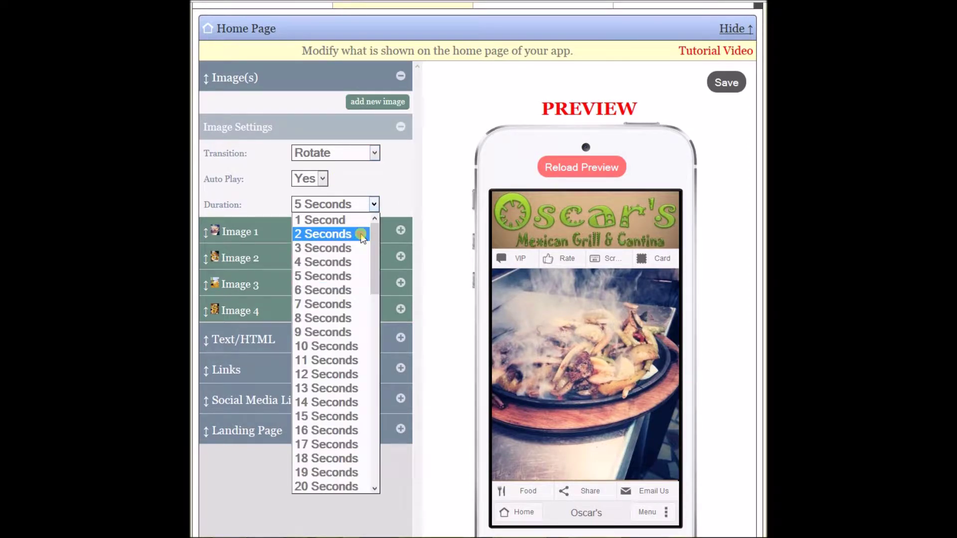
click(361, 233)
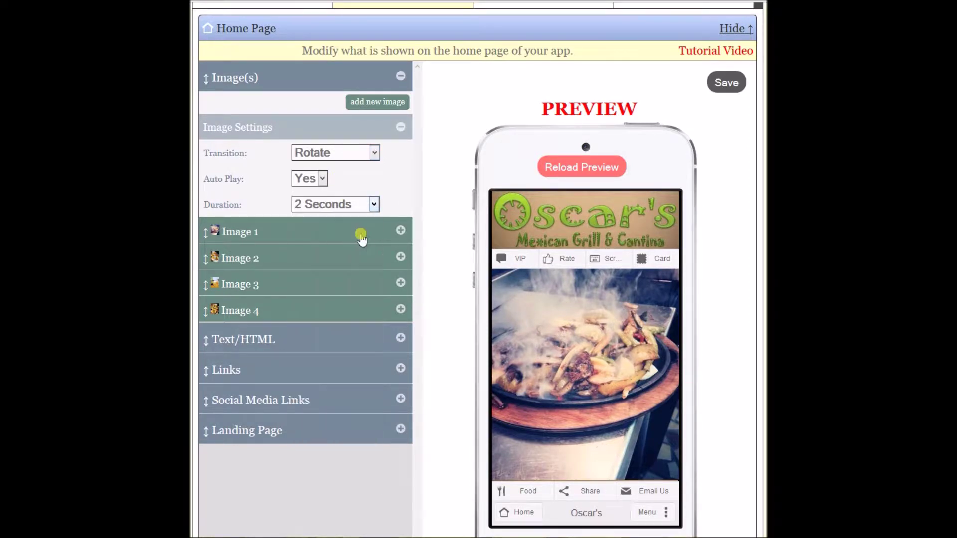
click(401, 129)
click(725, 85)
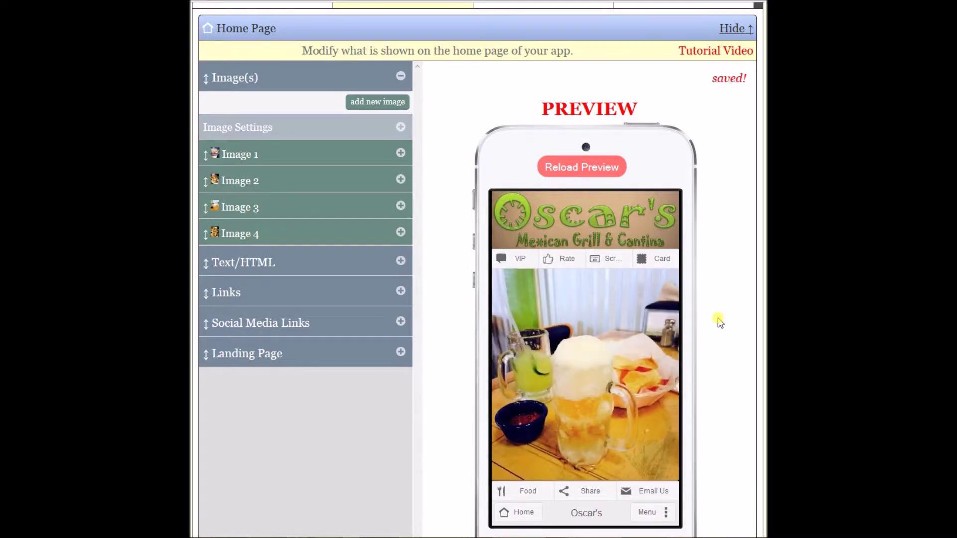
- Reload the app's full phone preview and compare its home page with the finished Oscar's app
scroll(720, 322, up, 4)
click(264, 187)
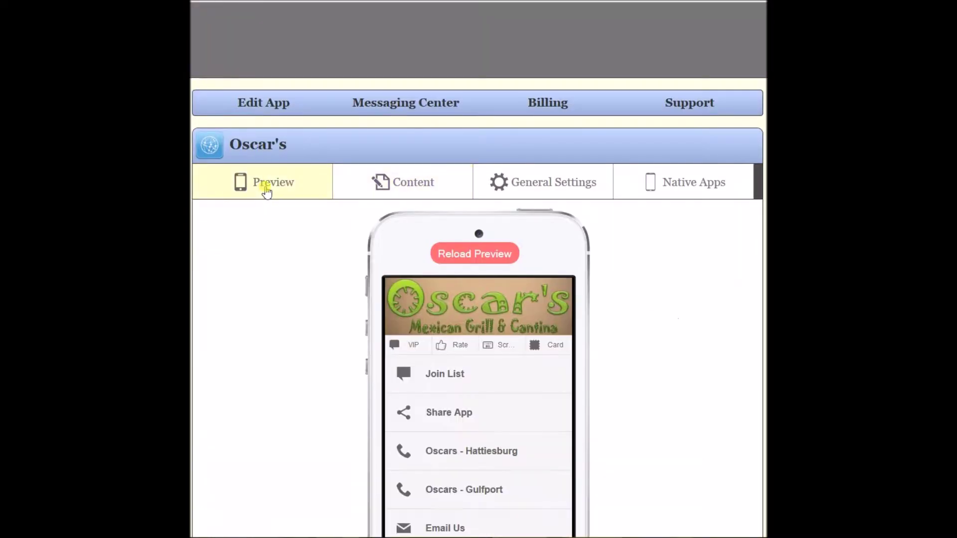
click(491, 257)
scroll(688, 269, down, 3)
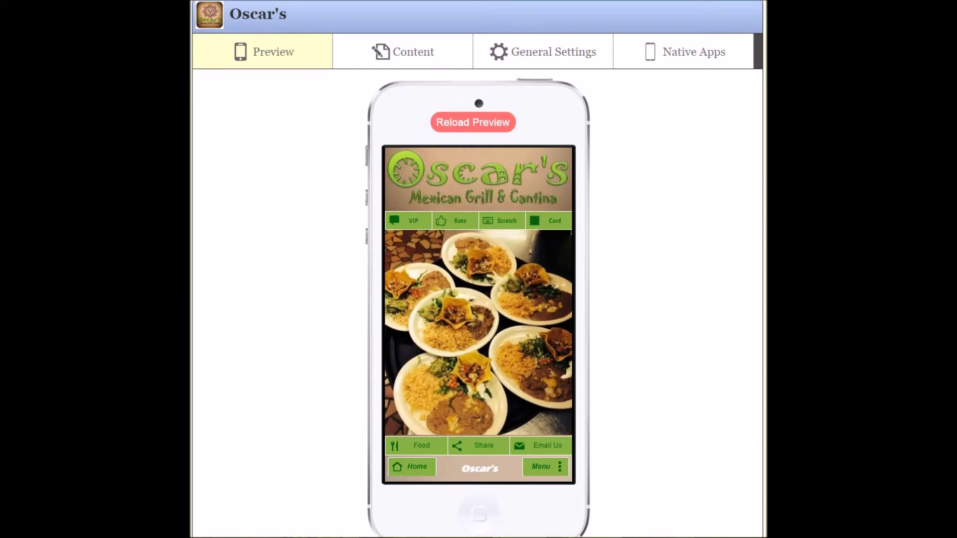
mouse_move(227, 435)
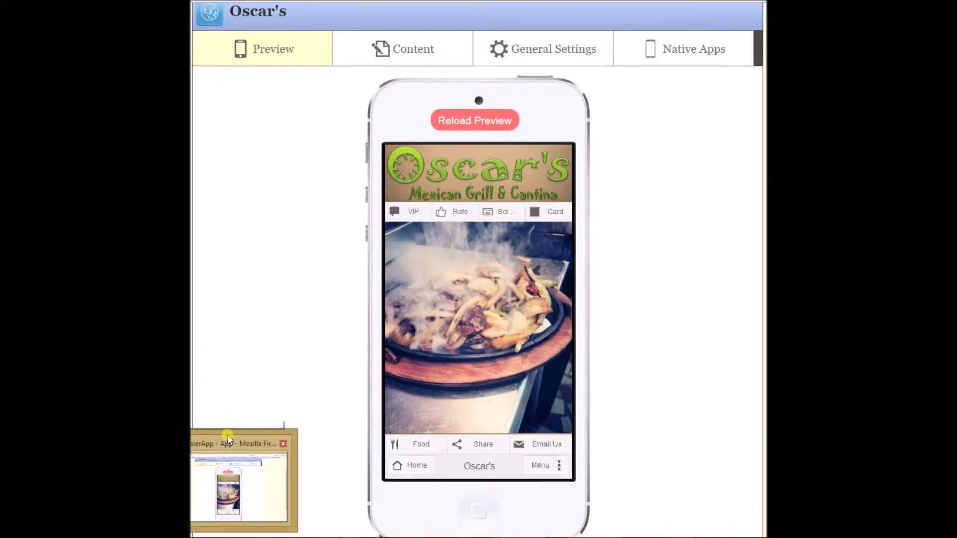
click(227, 435)
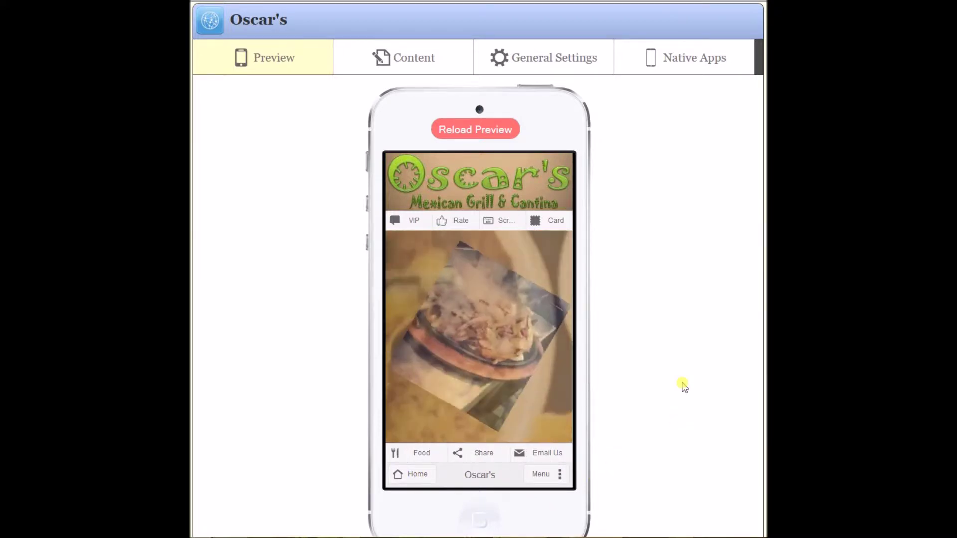
- In the general styles and colors settings, set the header tab bar's text font to Acme and its text size to 11
click(537, 66)
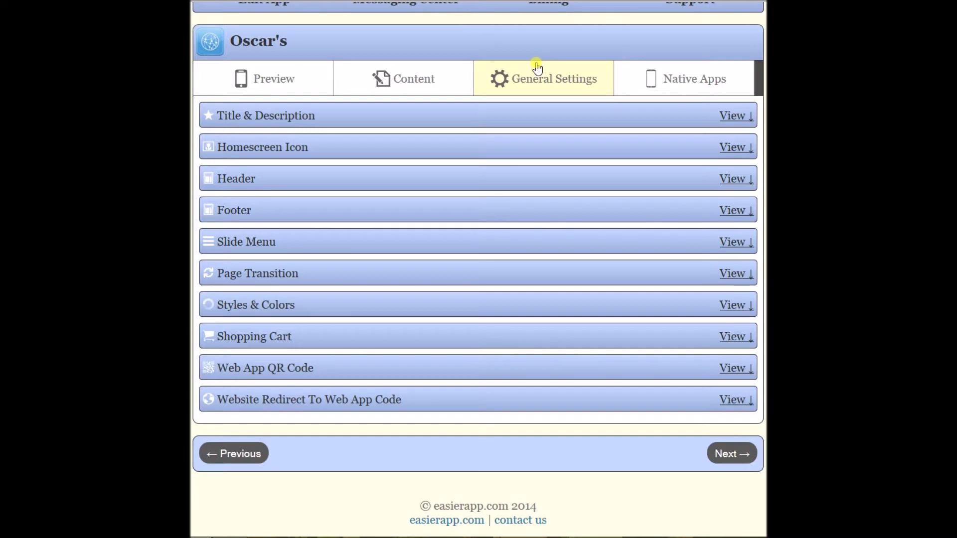
click(262, 305)
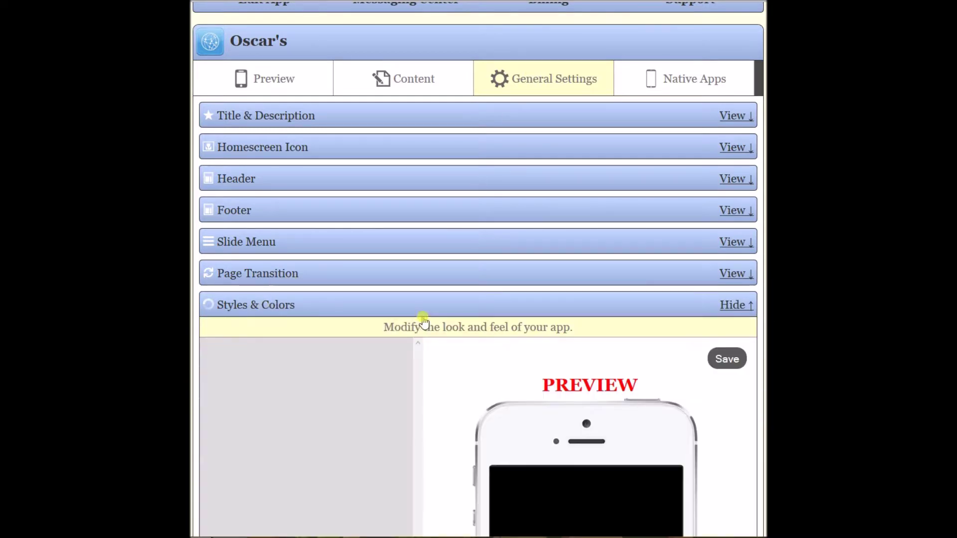
scroll(479, 269, down, 7)
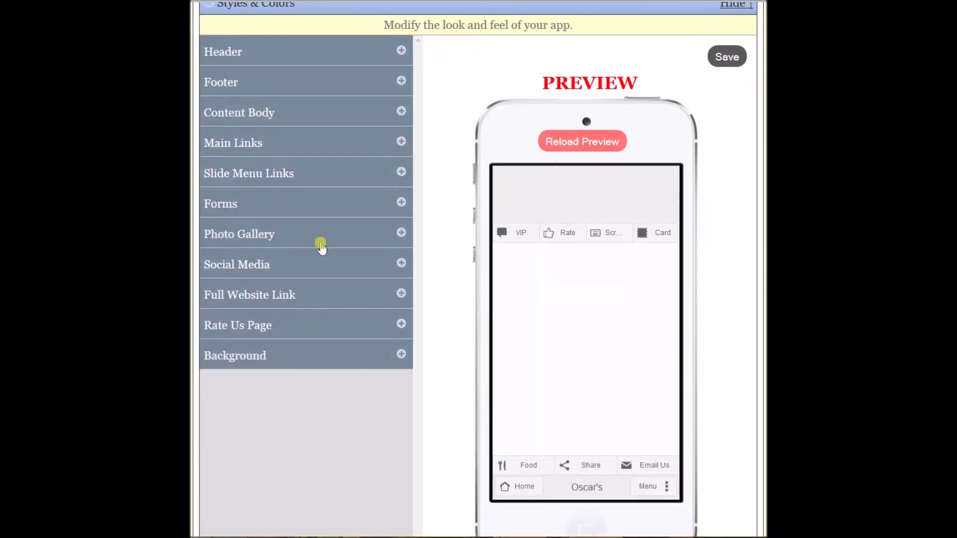
click(400, 51)
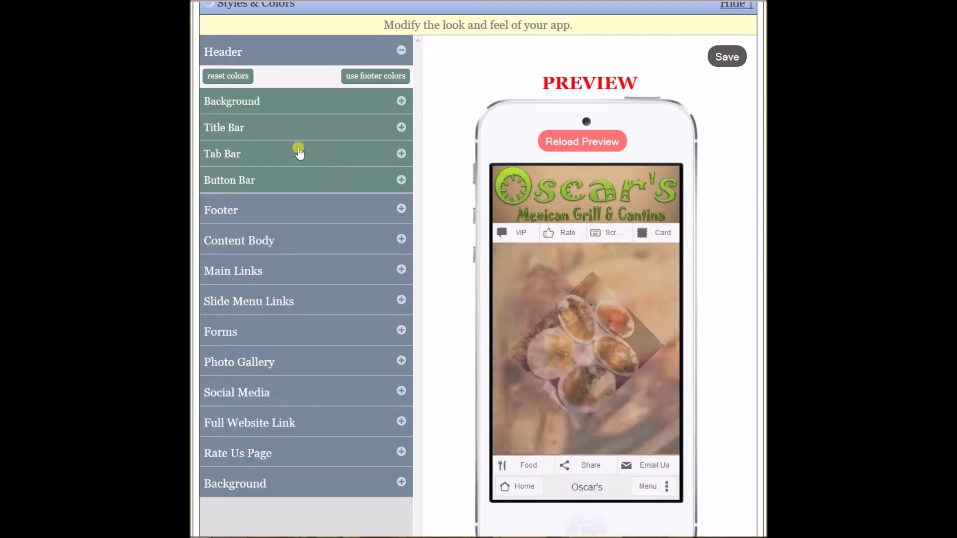
click(400, 154)
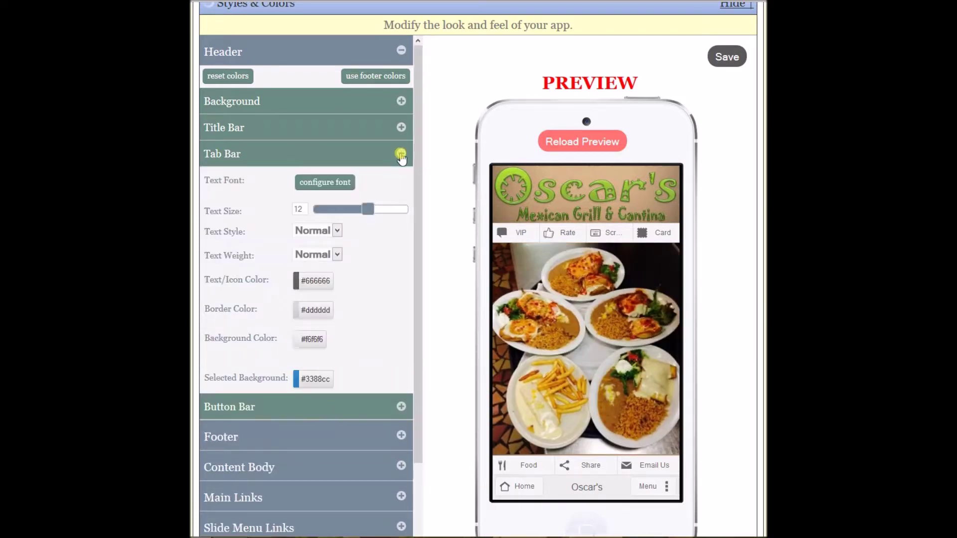
click(326, 182)
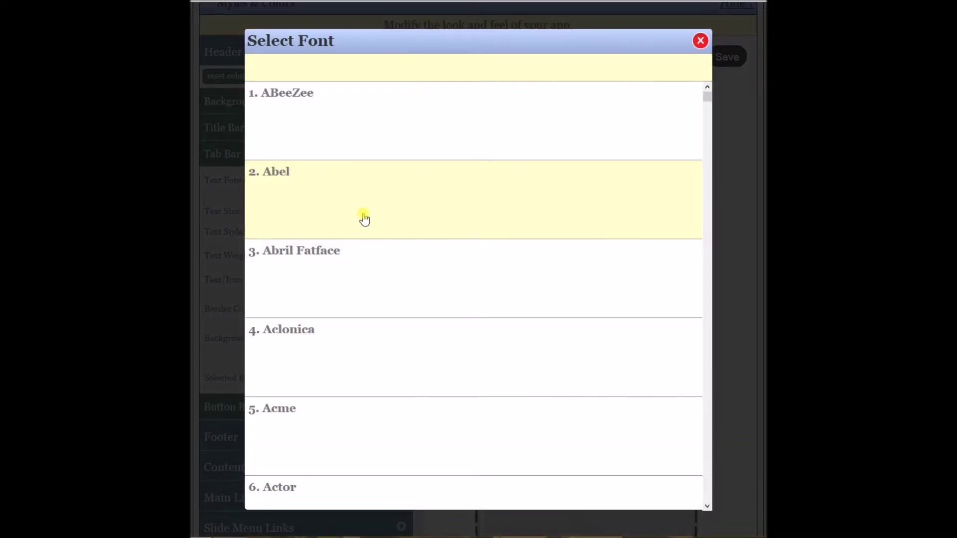
click(335, 439)
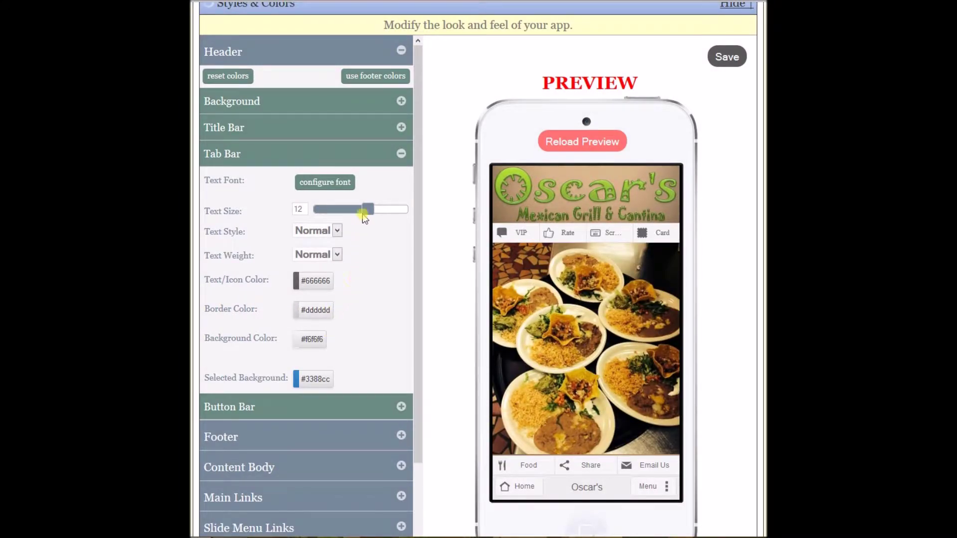
drag(366, 208, 355, 209)
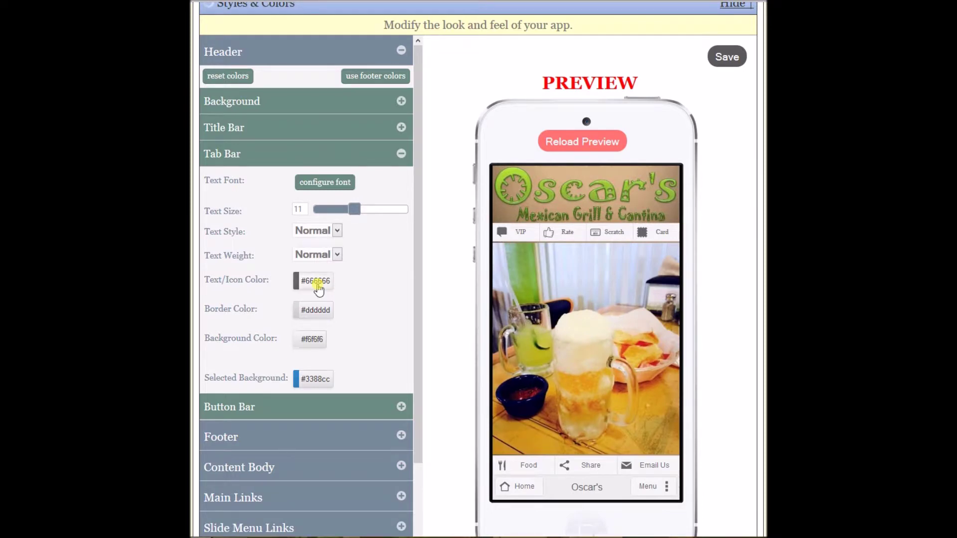
- Set the header tab bar's text and icon color to #03610e
click(318, 282)
click(278, 169)
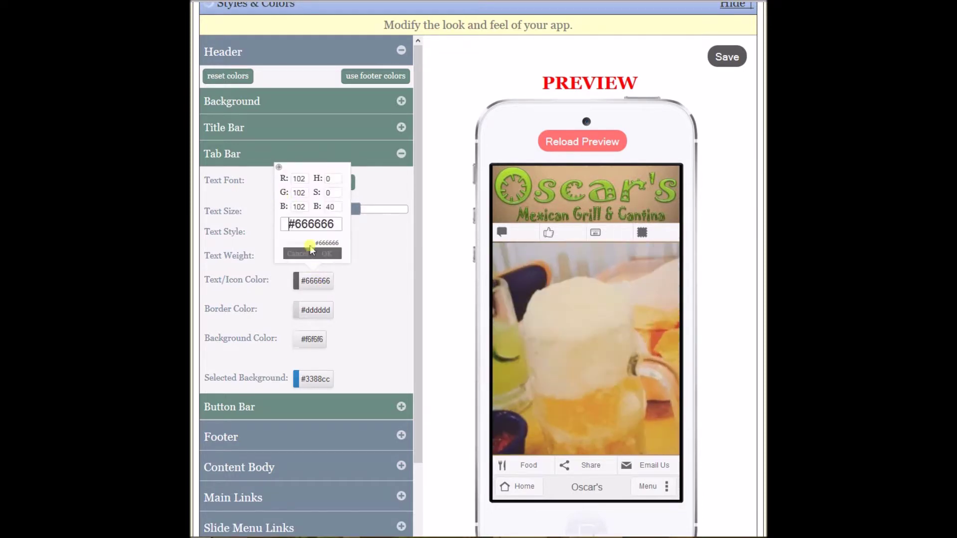
double_click(317, 223)
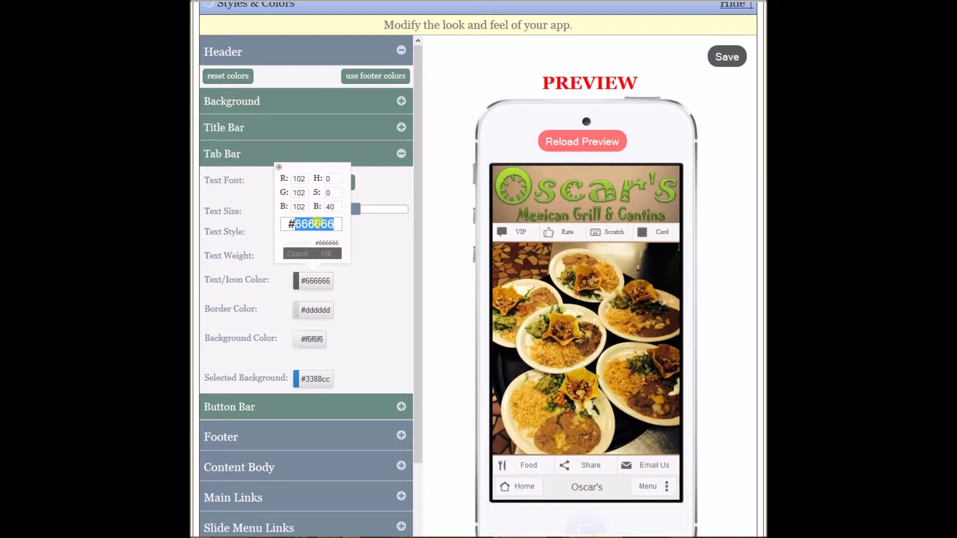
text(03)
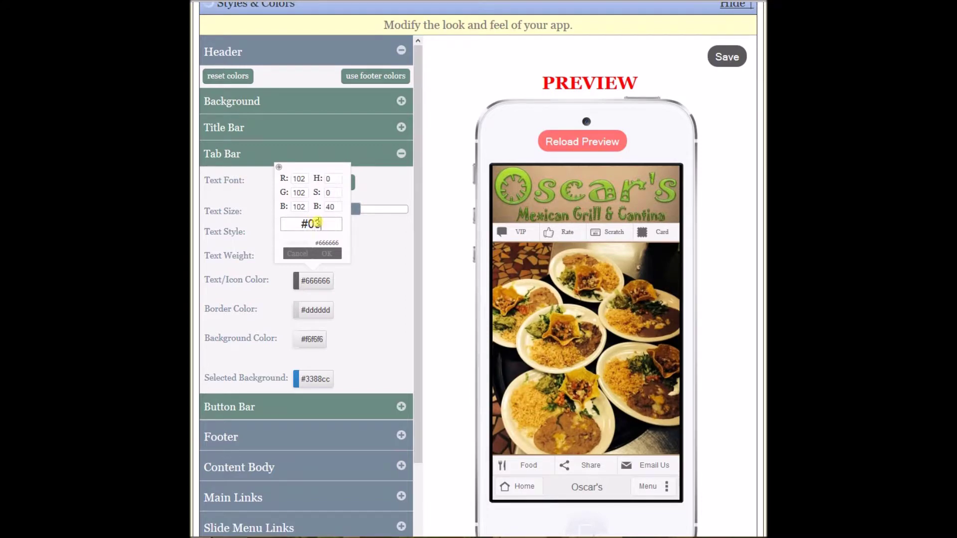
text(640e)
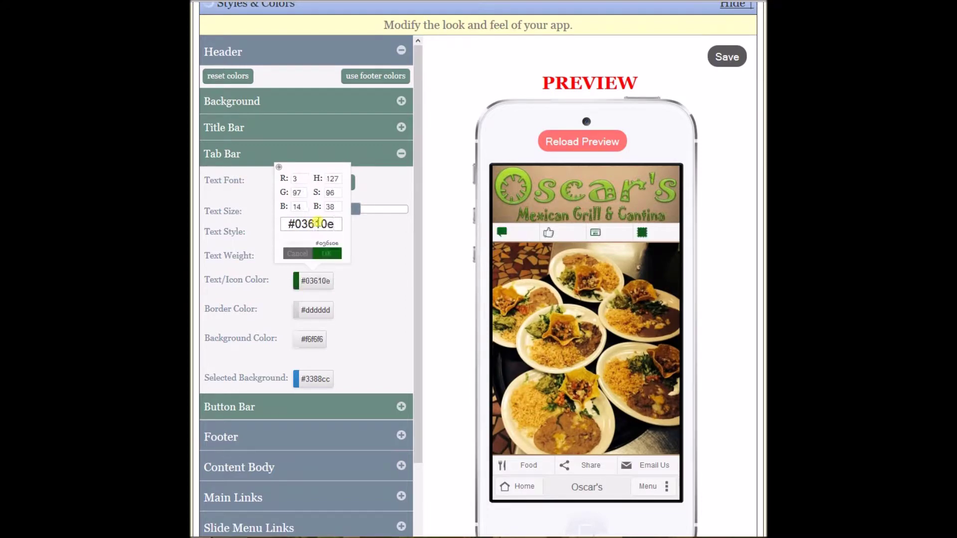
click(324, 254)
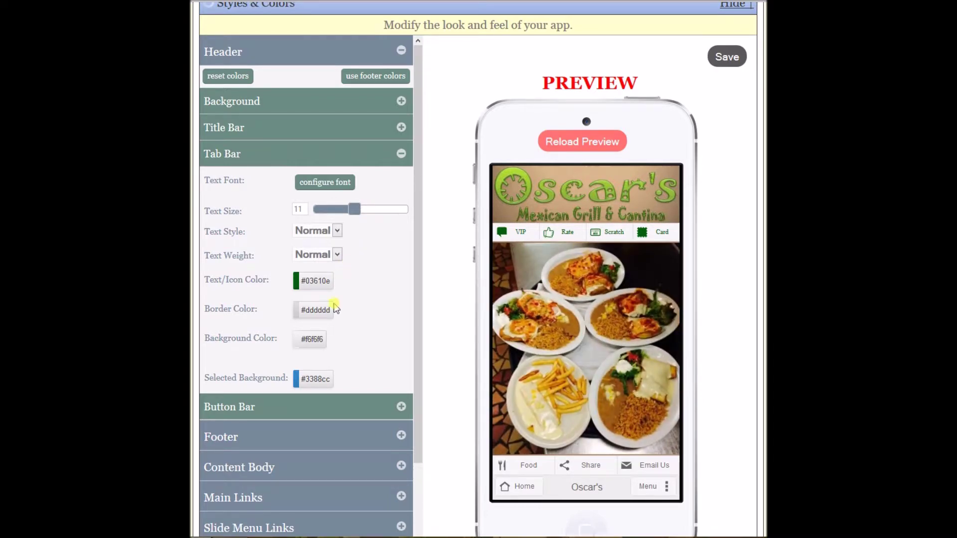
- Set the header tab bar's border color to white (#ffffff)
click(315, 310)
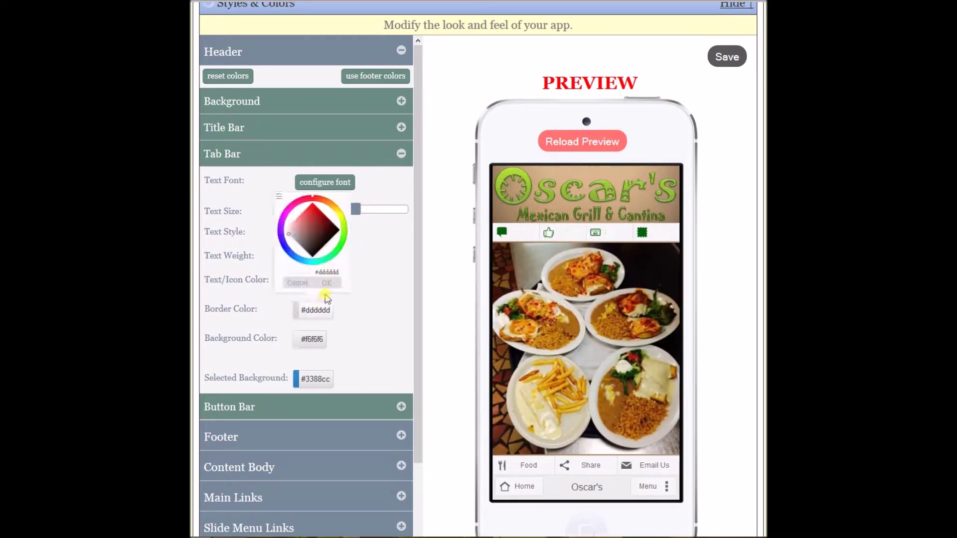
click(271, 226)
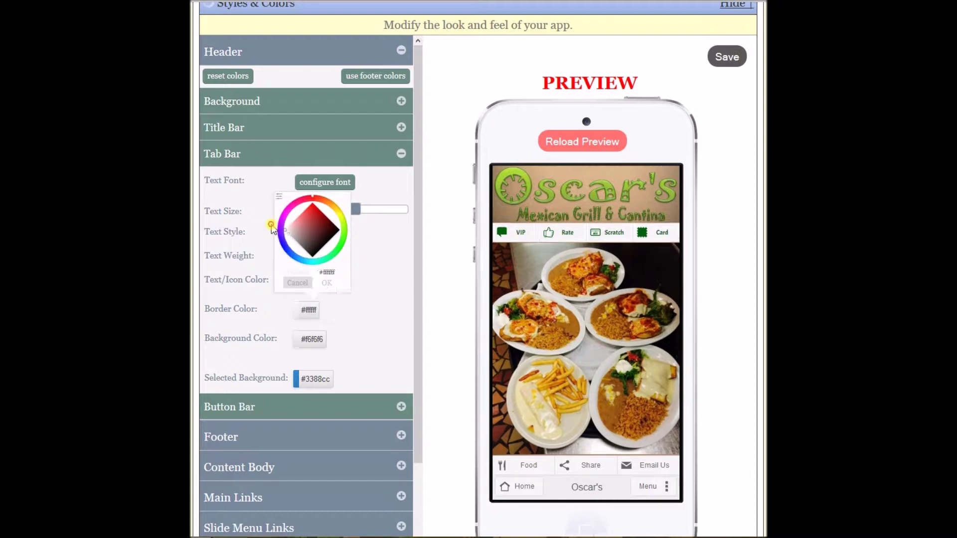
click(326, 283)
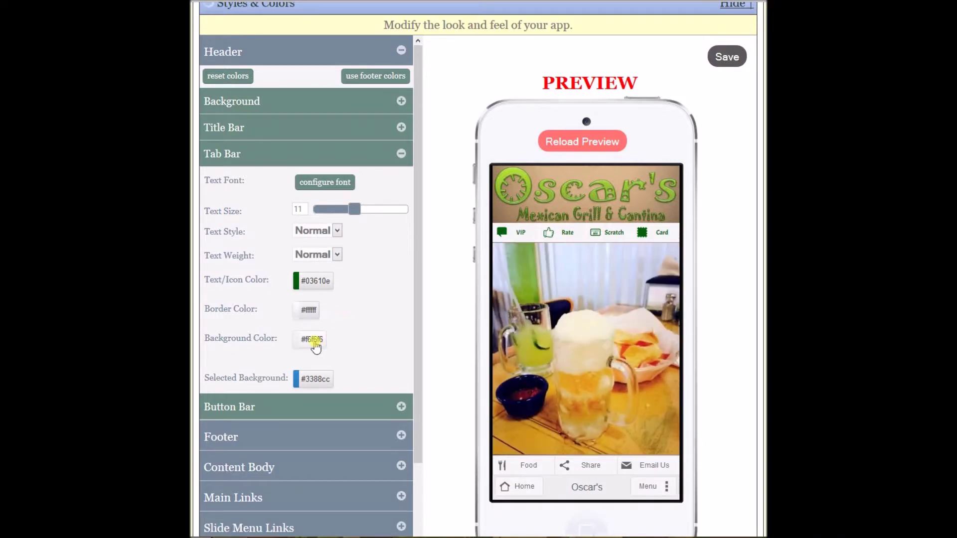
- Set the header tab bar's background color to #86b141
click(314, 343)
click(276, 228)
double_click(310, 282)
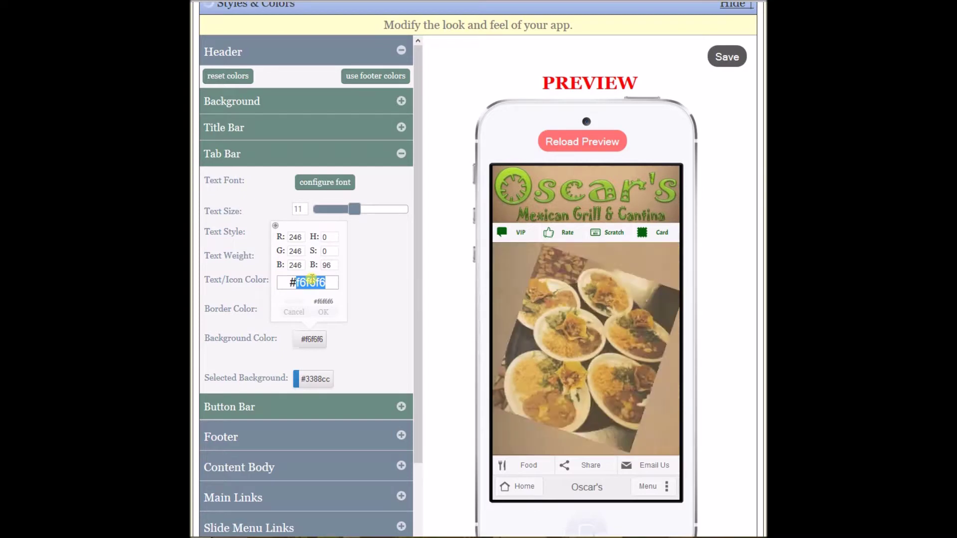
text(85)
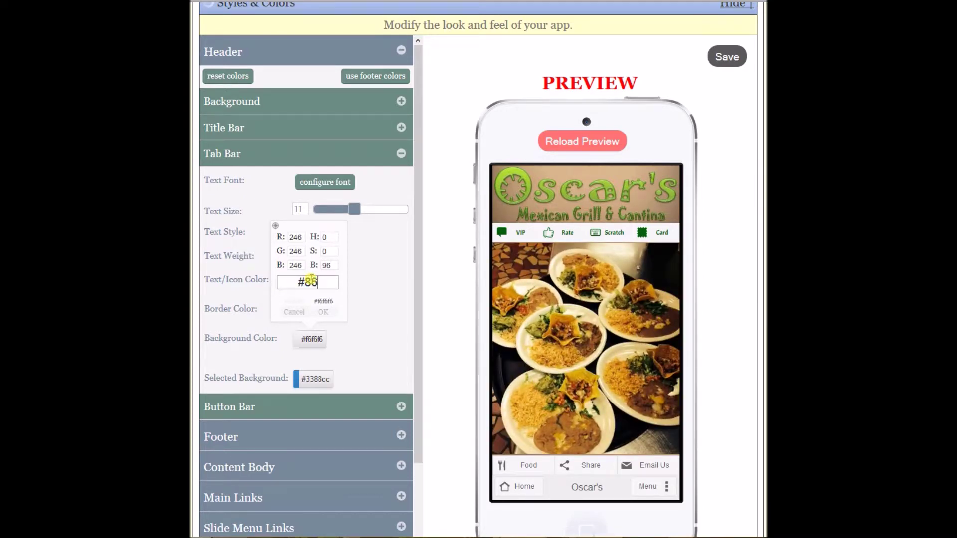
text(B141)
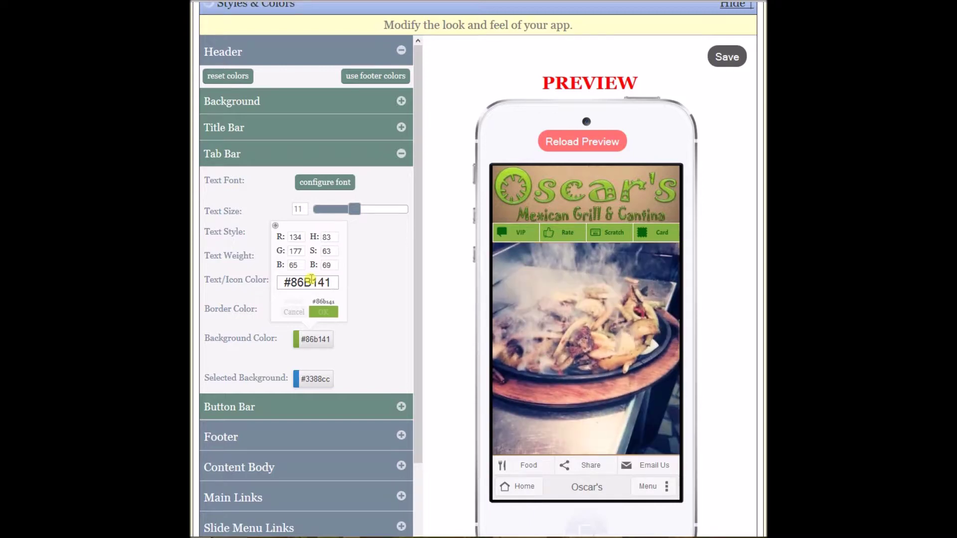
click(324, 311)
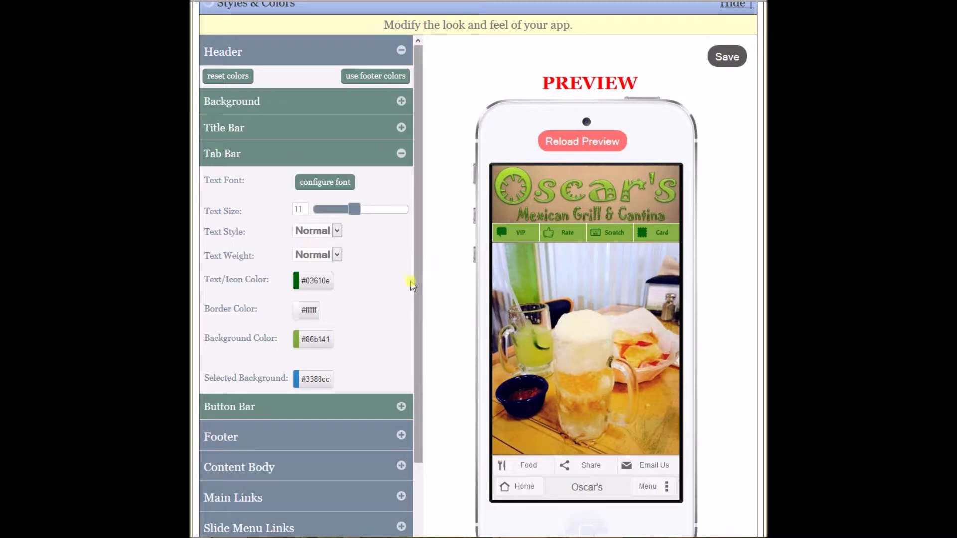
- Set the header tab bar's selected background color to #abdbab and collapse the header style settings
click(313, 382)
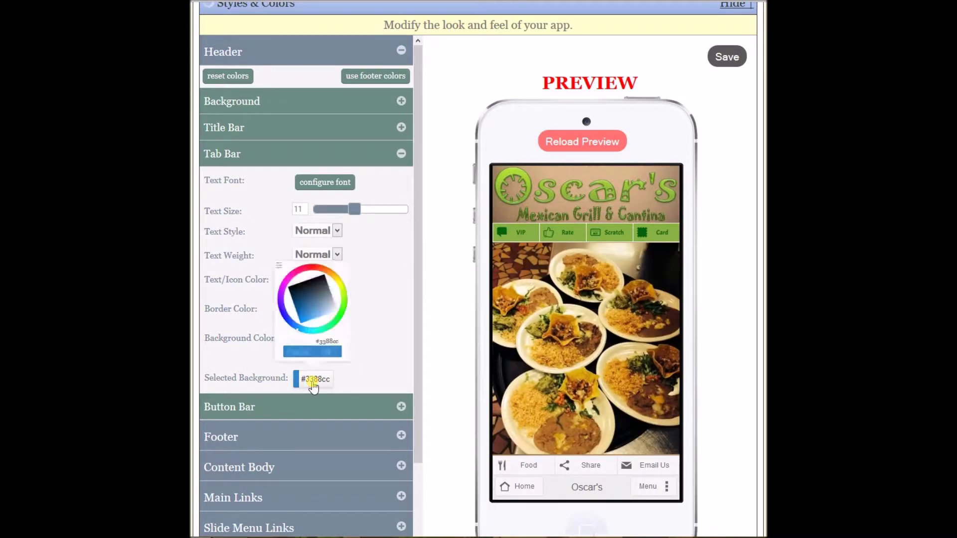
click(278, 265)
double_click(323, 322)
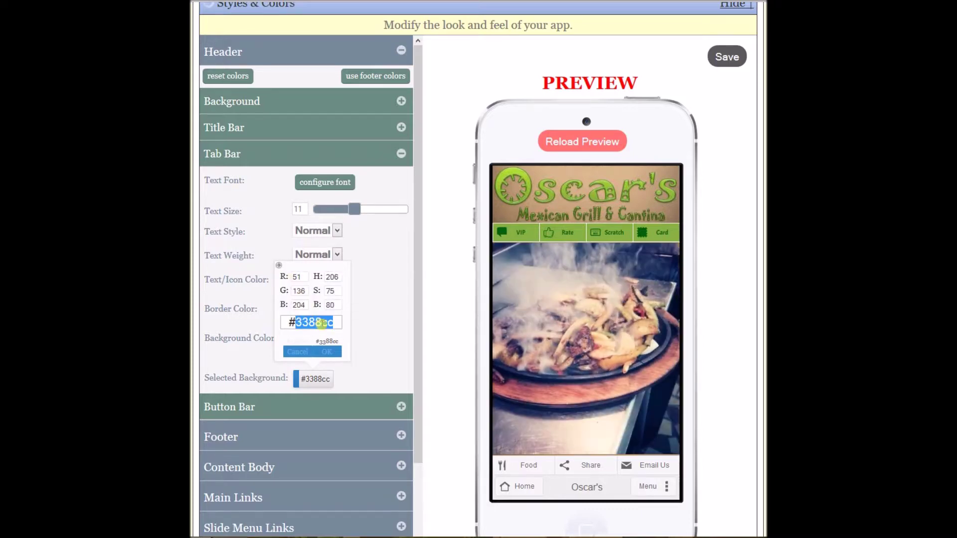
text(abdbab)
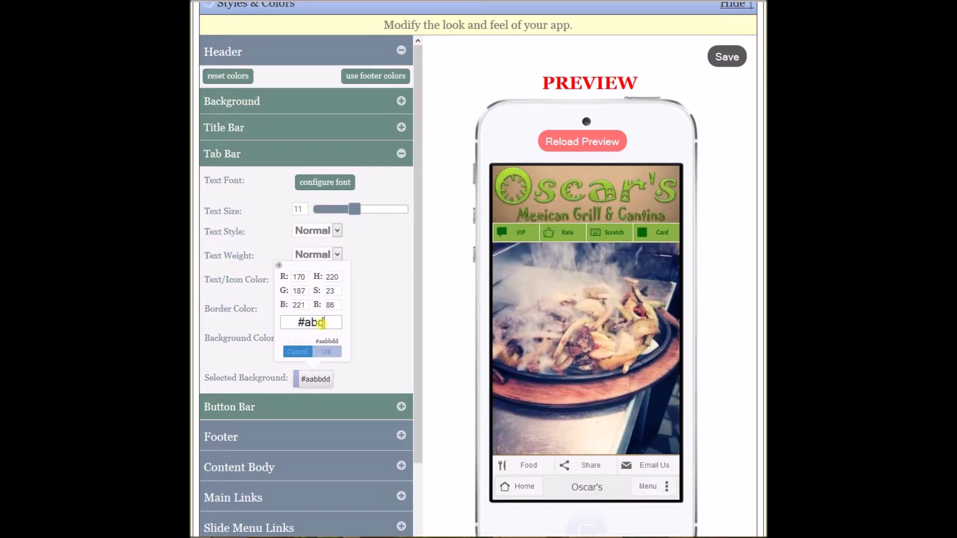
click(332, 352)
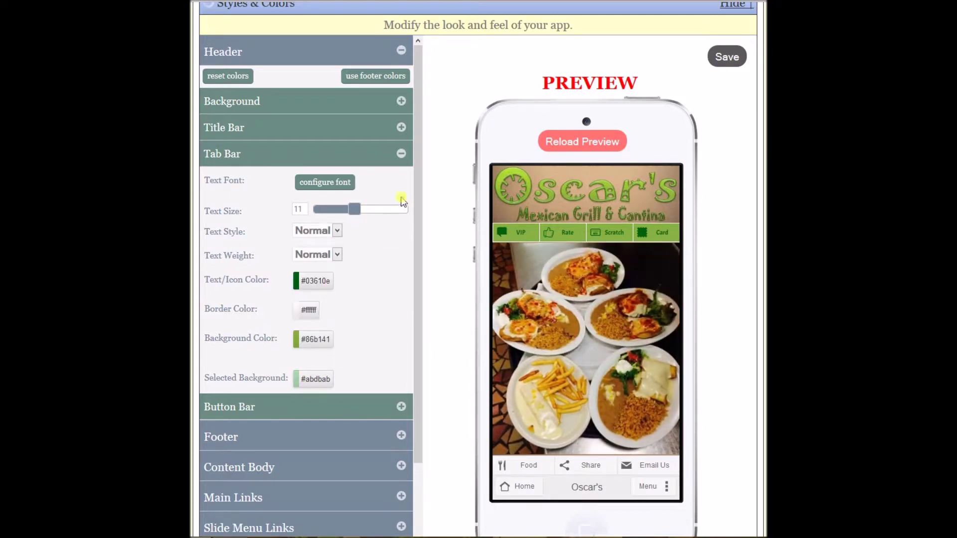
click(401, 154)
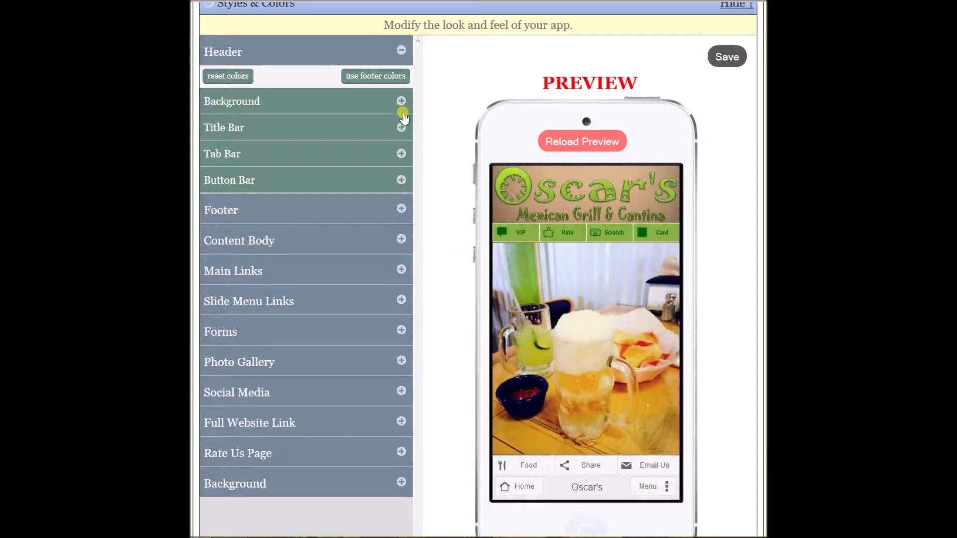
click(401, 50)
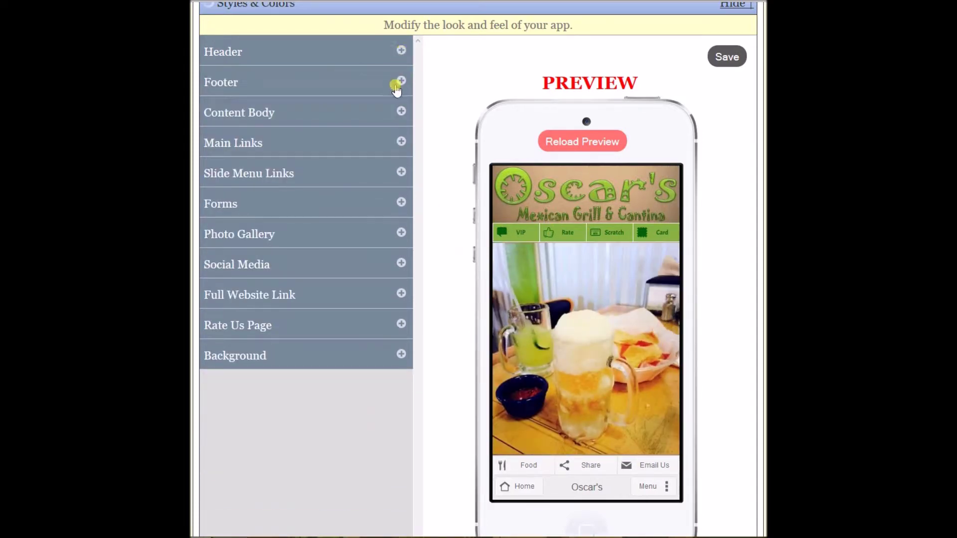
- Set the footer's background color to white (#ffffff) and its transparency to 20
click(401, 81)
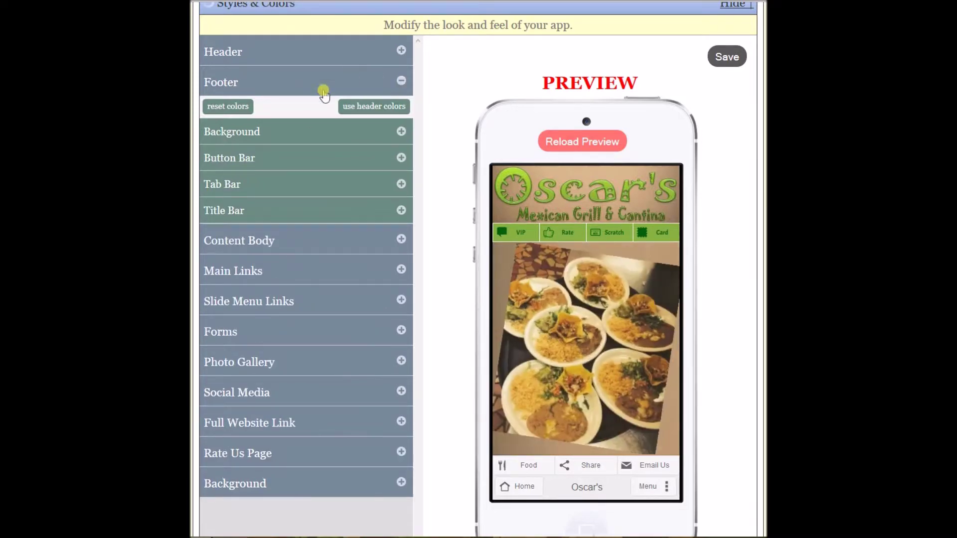
click(401, 131)
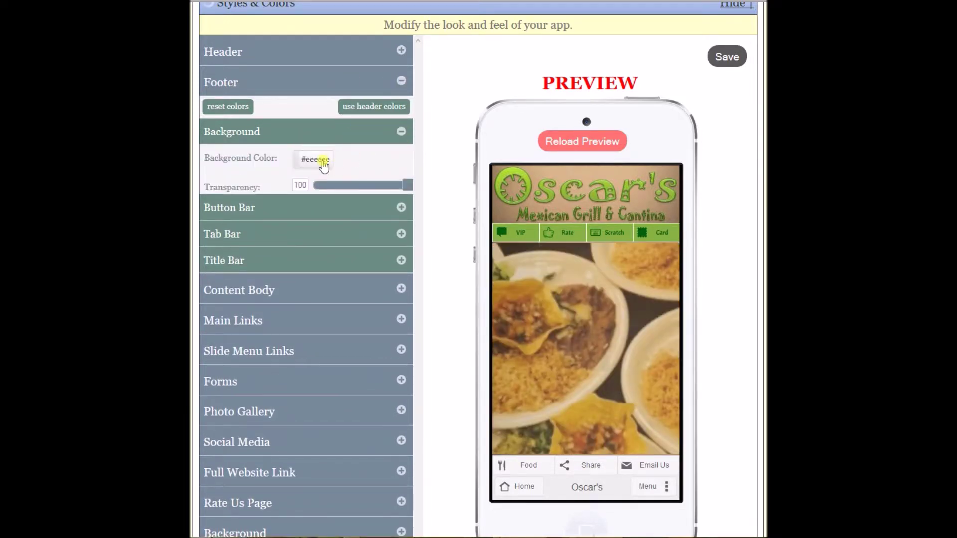
click(324, 166)
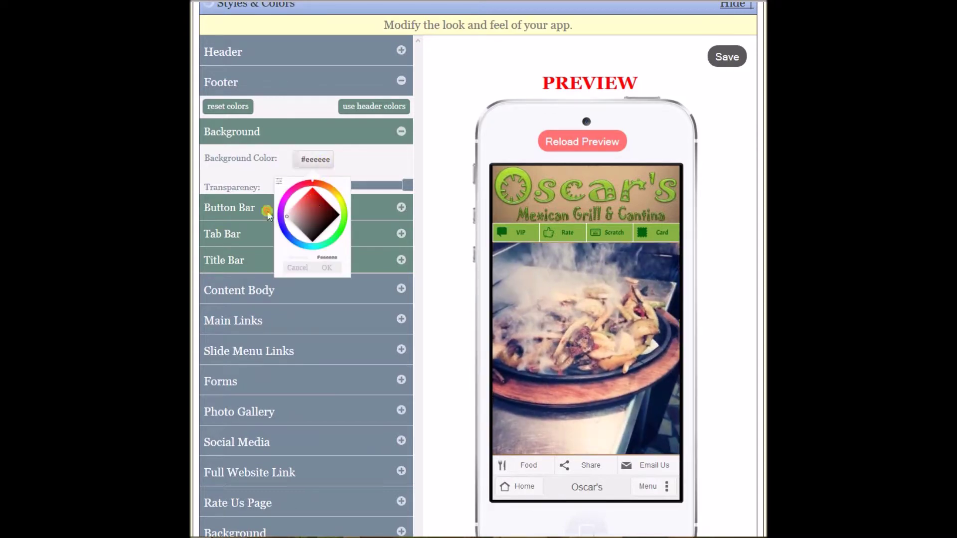
drag(267, 215, 265, 216)
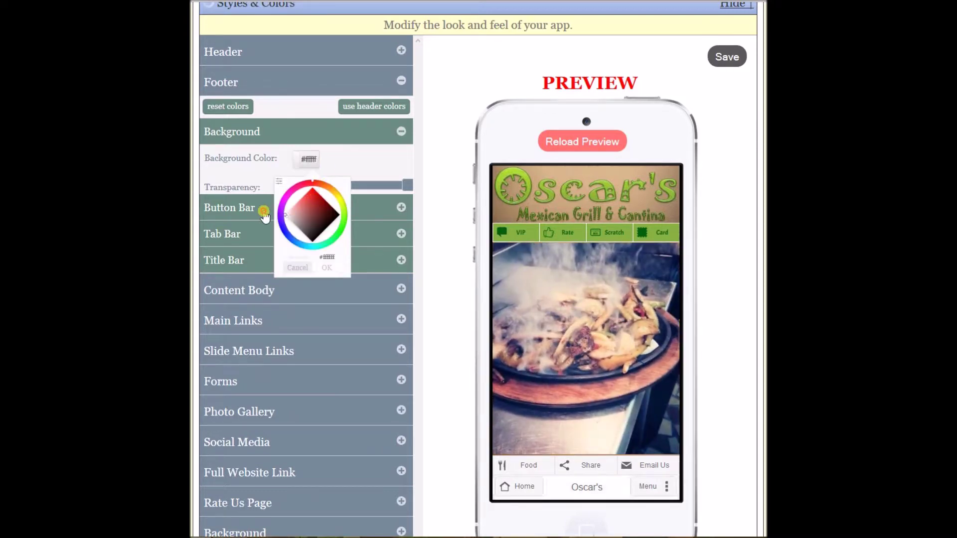
click(327, 268)
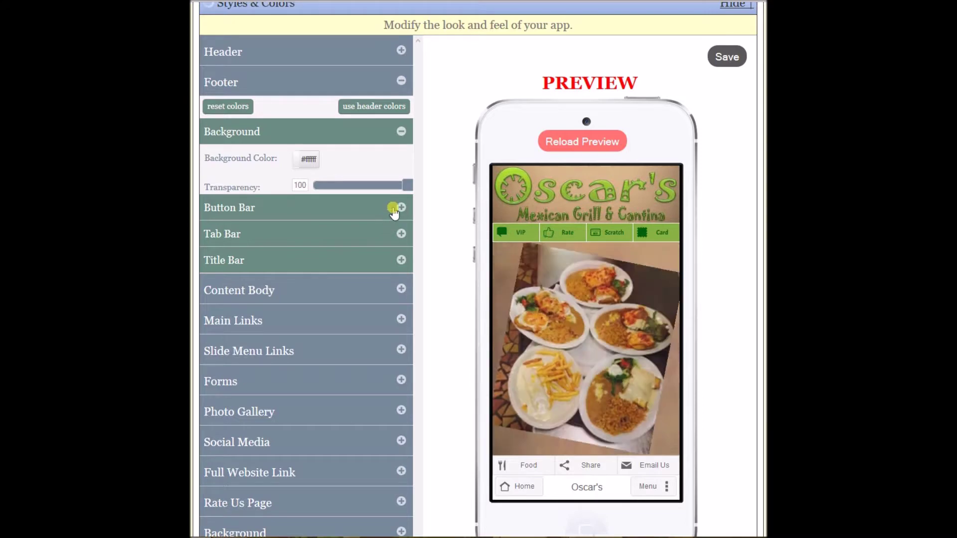
drag(394, 183, 332, 185)
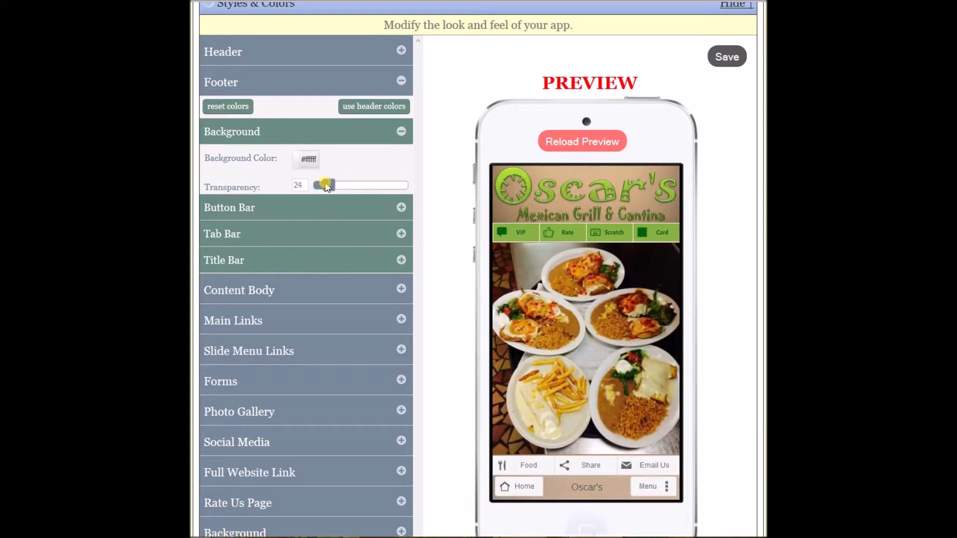
drag(321, 185, 323, 186)
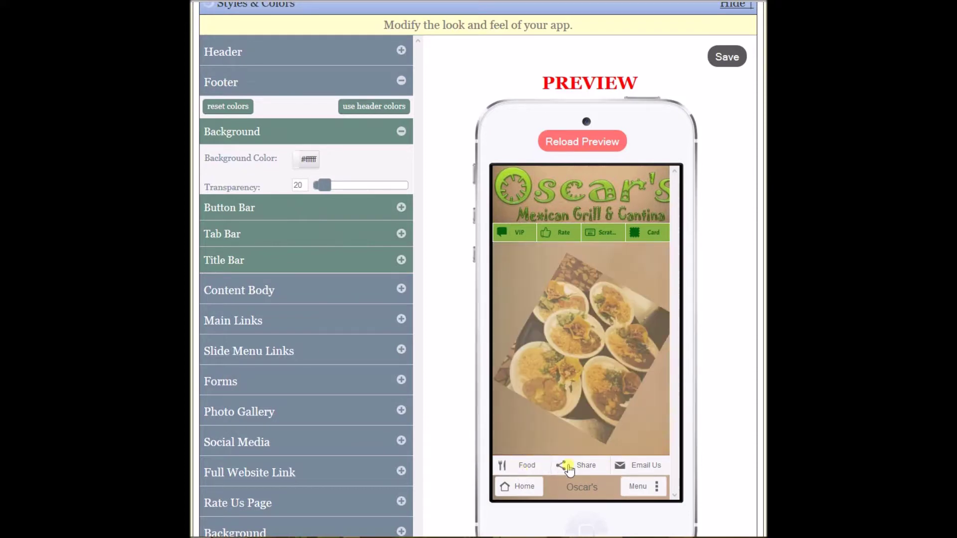
- Set the footer tab bar's text font to Acme
click(401, 235)
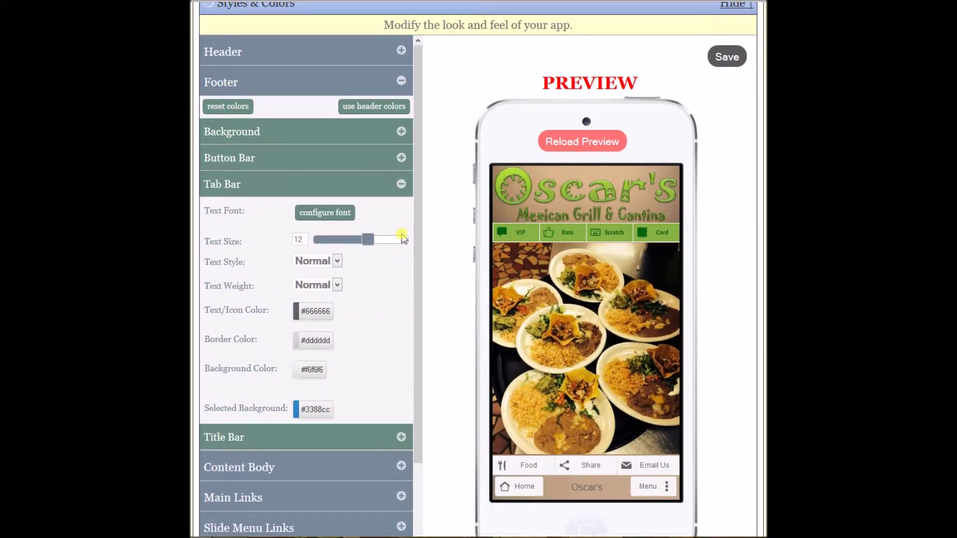
click(330, 214)
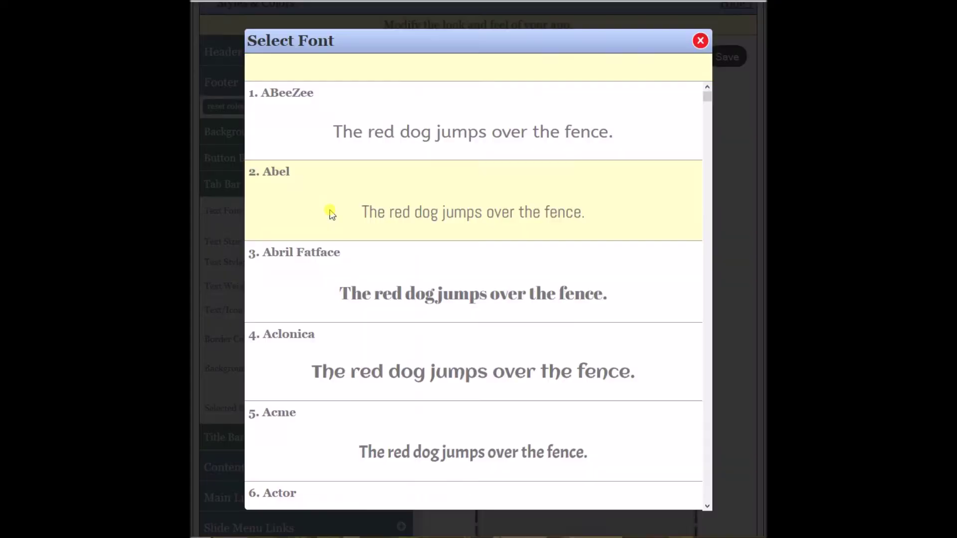
click(320, 434)
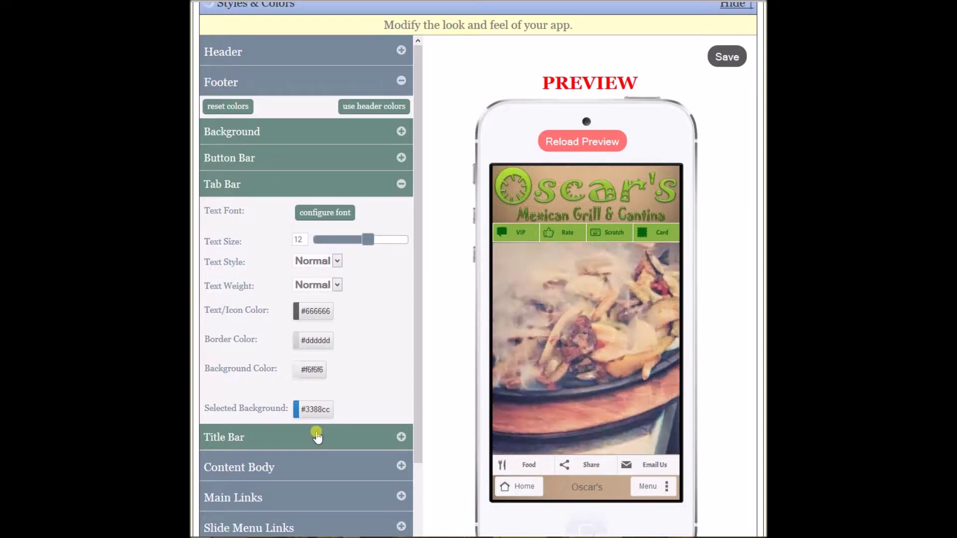
- Set the footer tab bar's text and icon color to #03610e
click(319, 311)
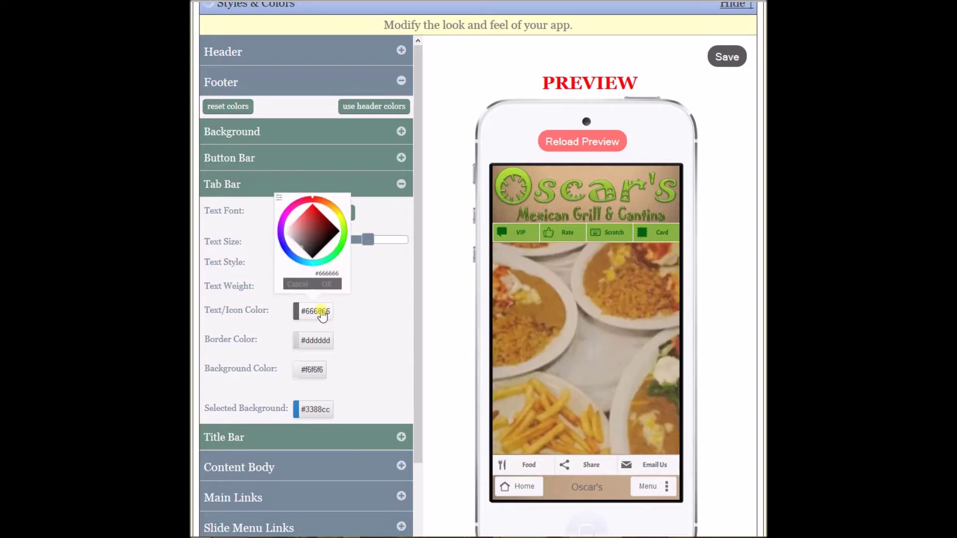
click(279, 199)
double_click(311, 254)
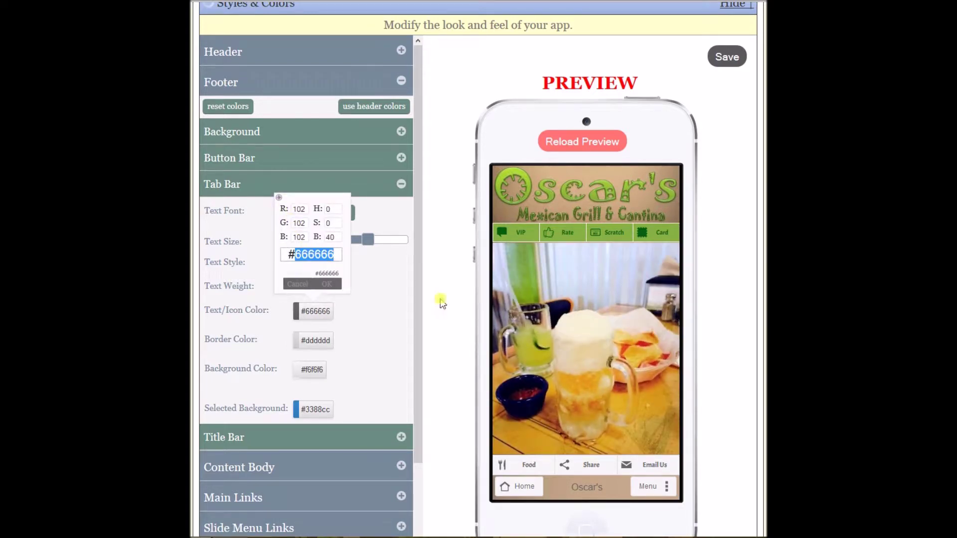
text(0361)
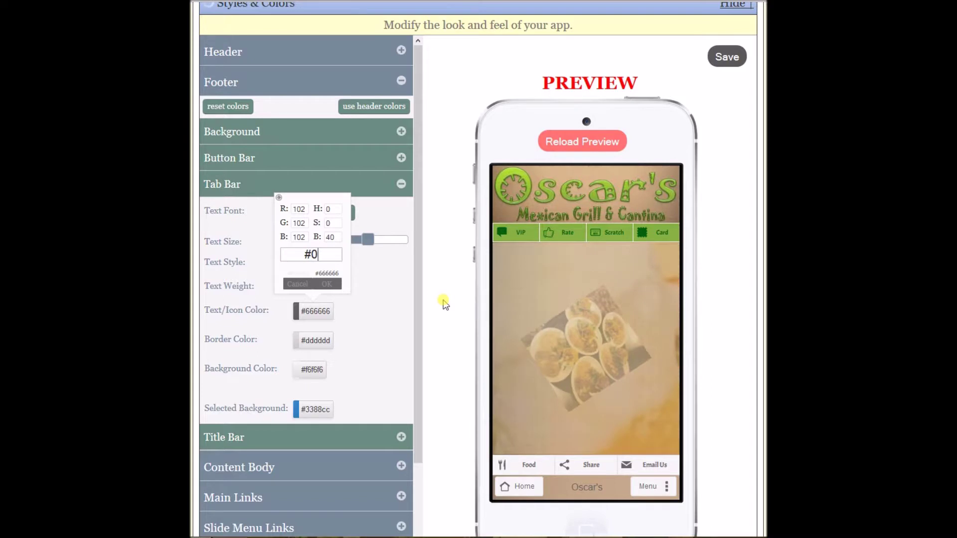
text(0e)
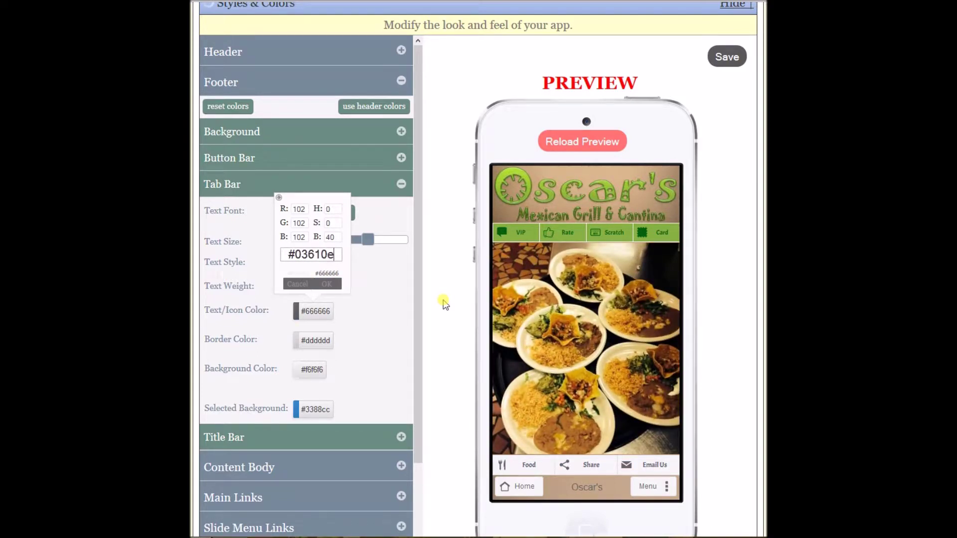
click(326, 284)
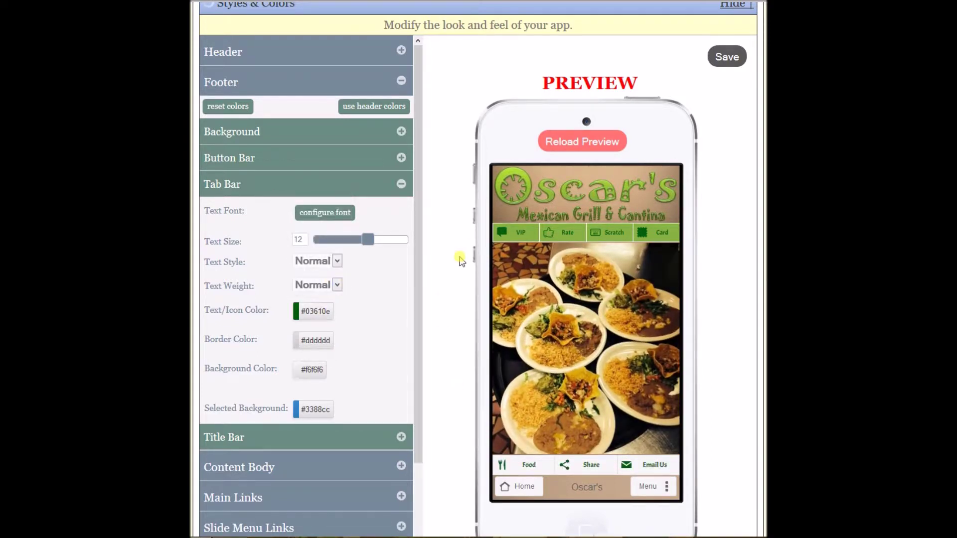
- Set the footer tab bar's border color to white (#ffffff)
click(321, 343)
drag(319, 267, 268, 264)
click(328, 313)
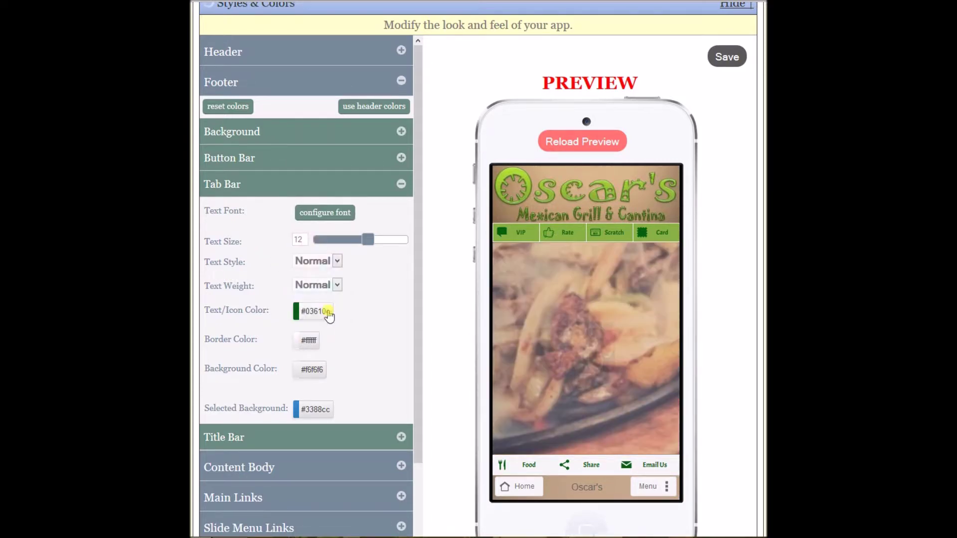
- Set the footer tab bar's background color to #86b141
click(316, 372)
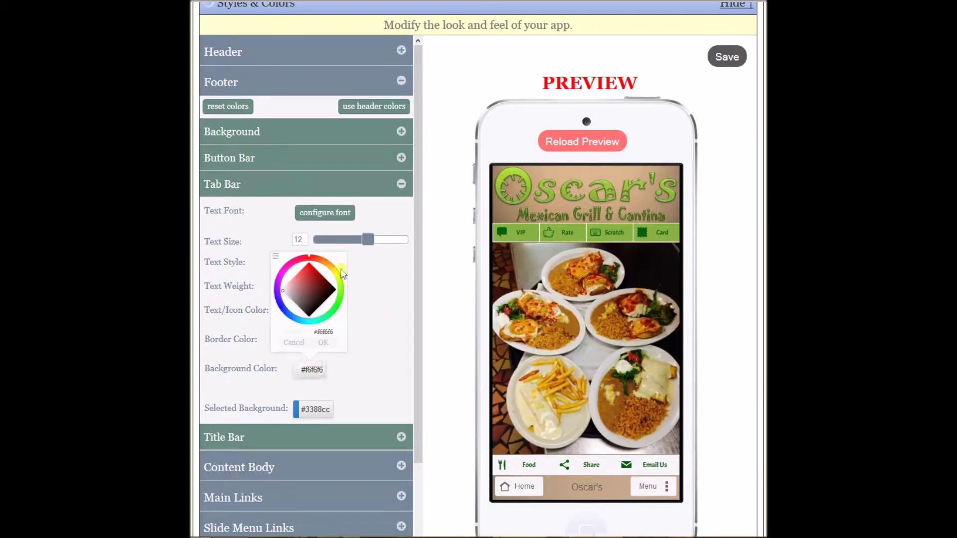
click(275, 256)
drag(296, 313, 380, 333)
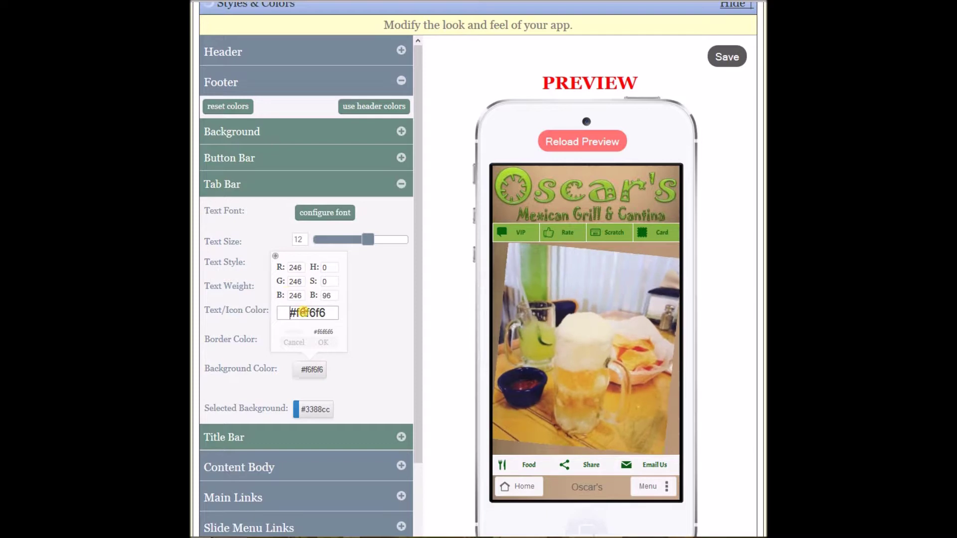
text(86)
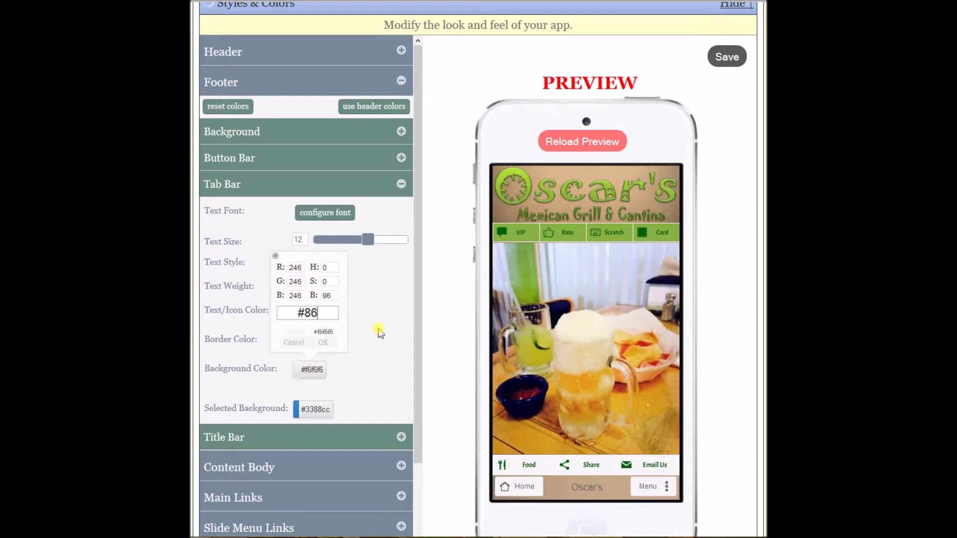
text(b141)
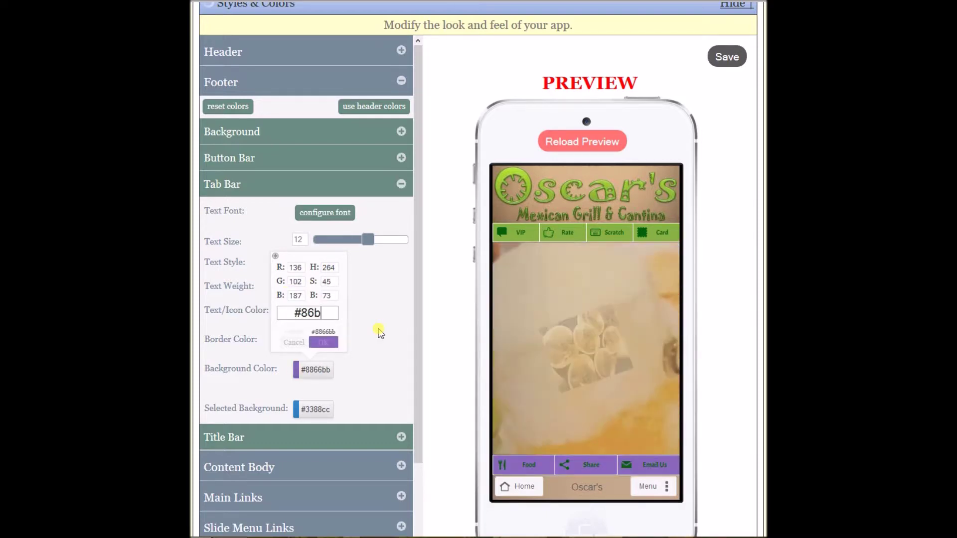
click(324, 343)
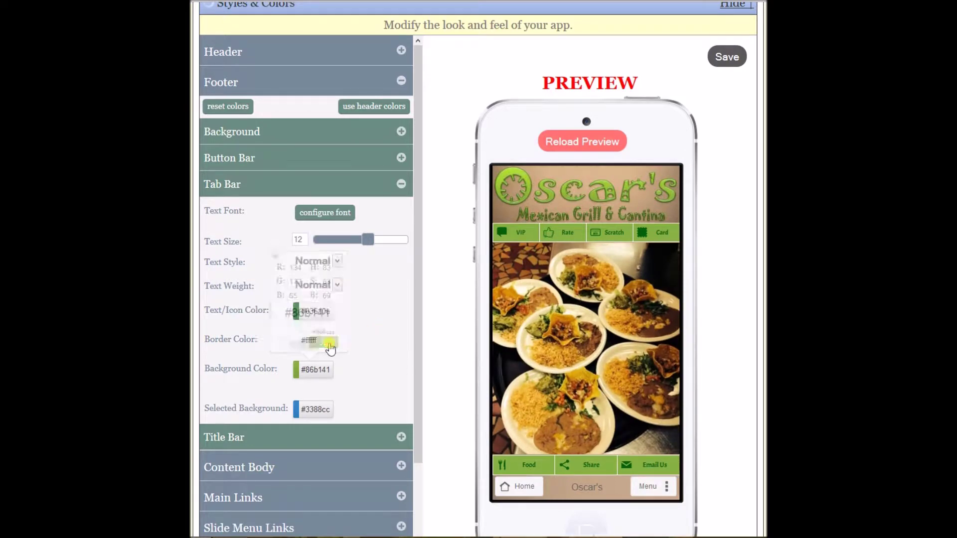
- Set the footer tab bar's selected background color to #abdbab and collapse the tab bar settings
click(319, 411)
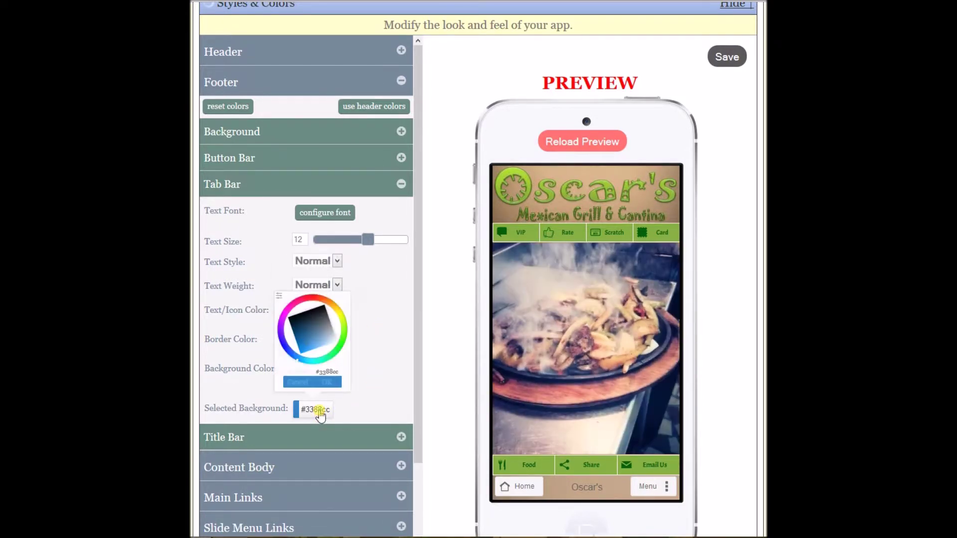
click(280, 298)
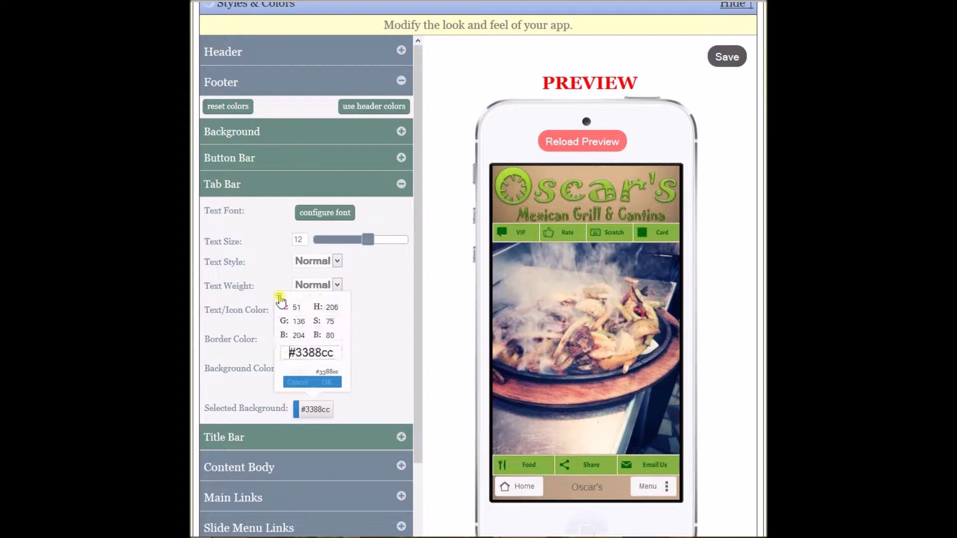
double_click(319, 352)
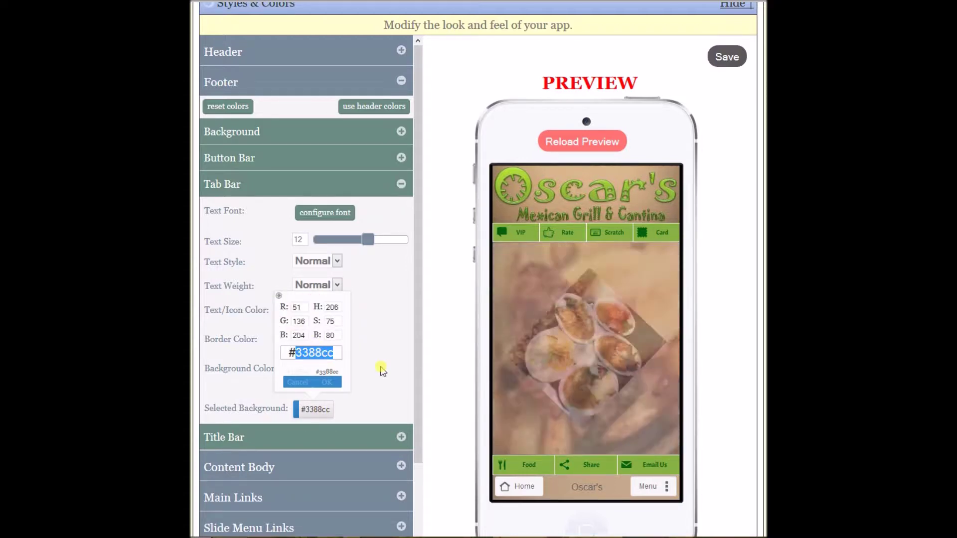
text(abdbab)
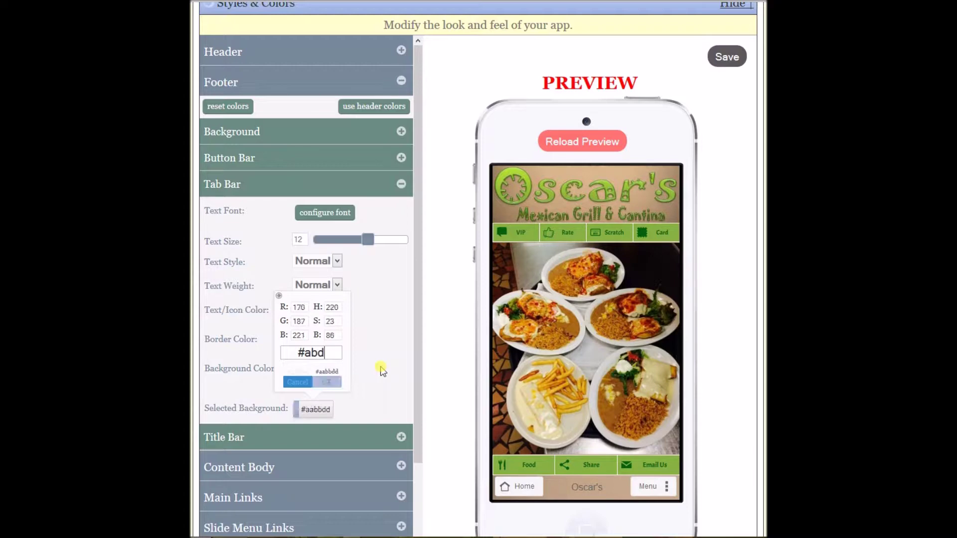
click(329, 381)
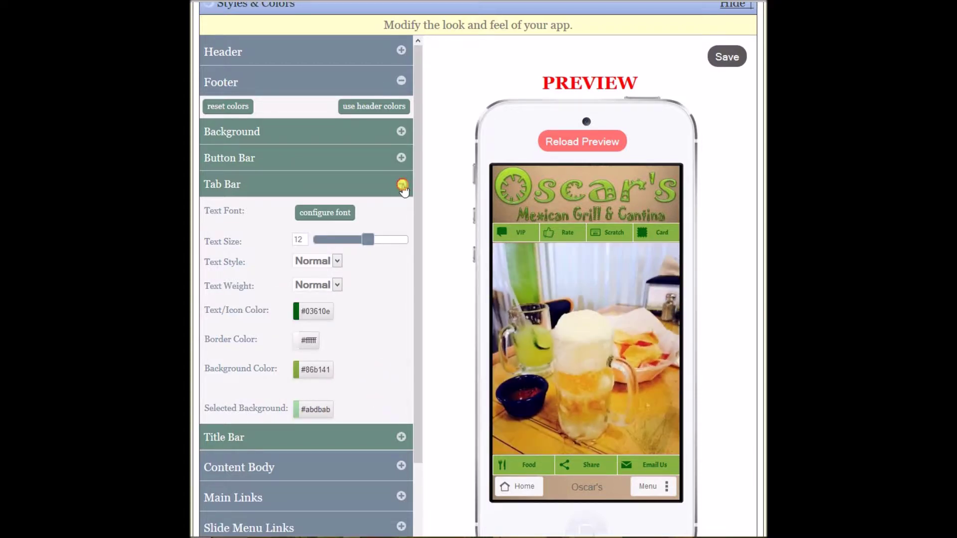
click(401, 185)
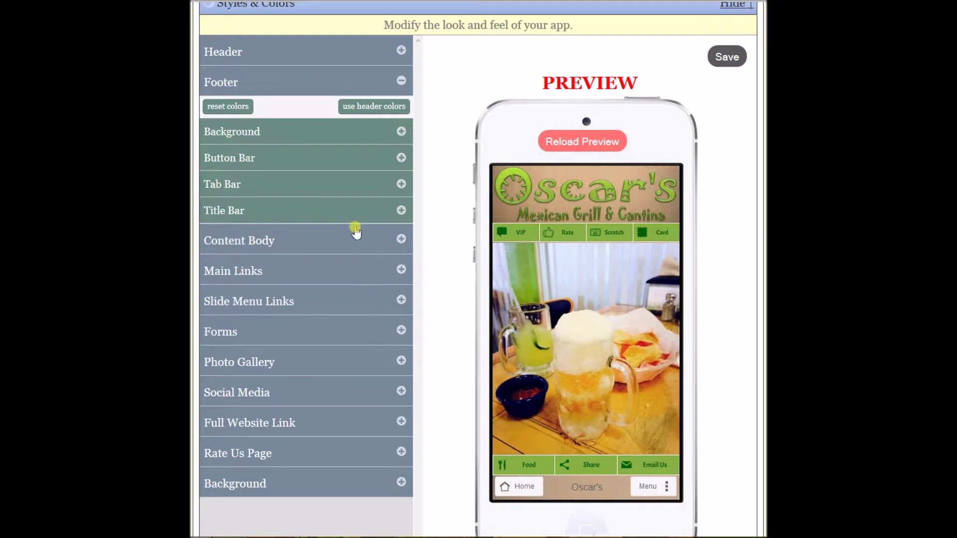
- Set the footer title bar's title text font to Wendy One
click(399, 211)
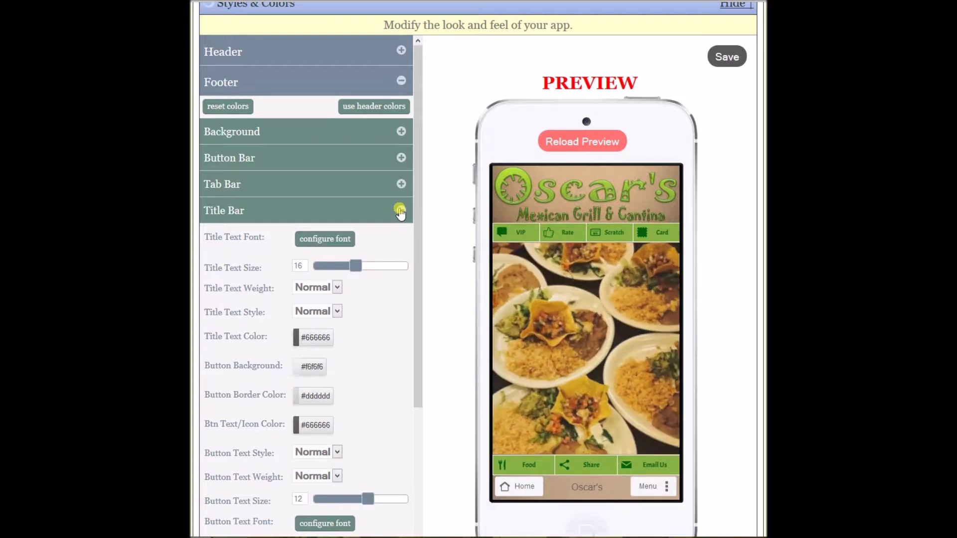
click(341, 241)
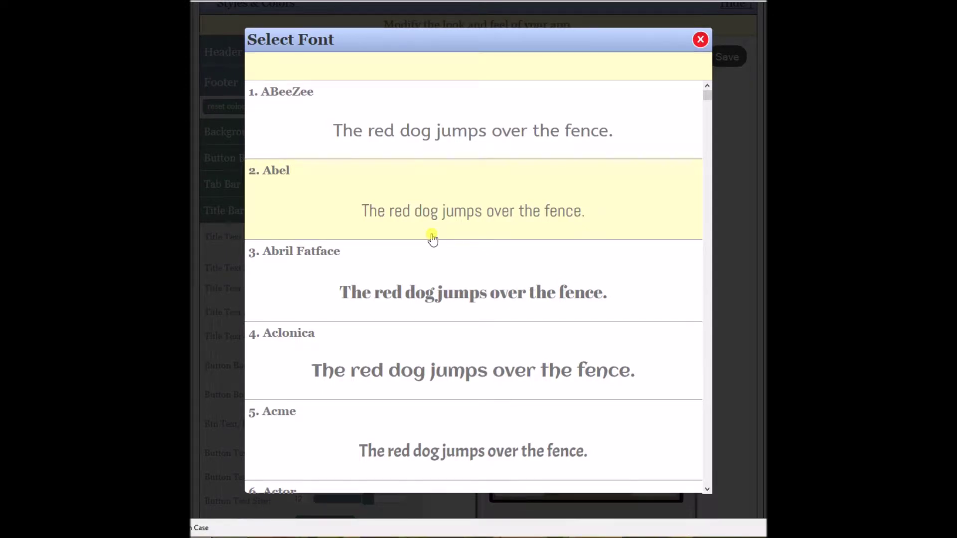
text(wen)
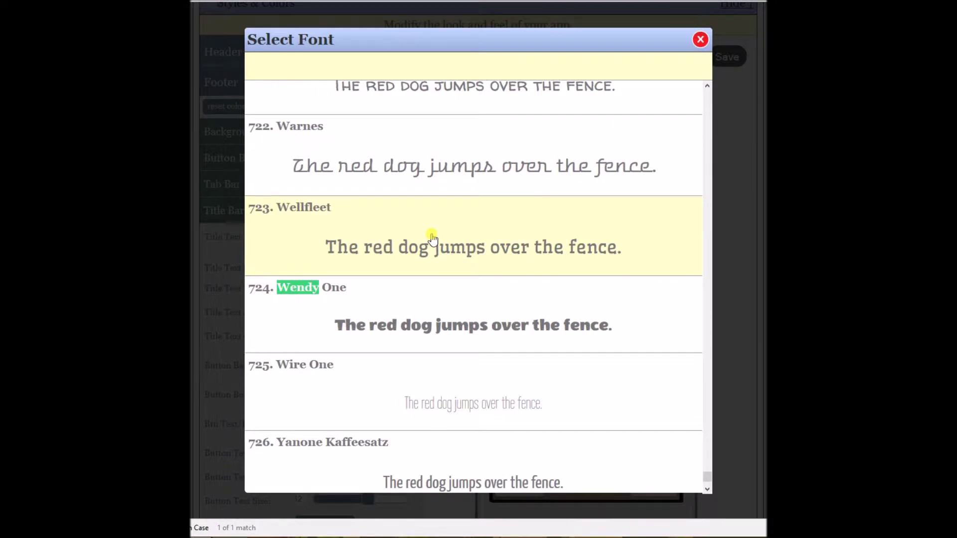
click(442, 310)
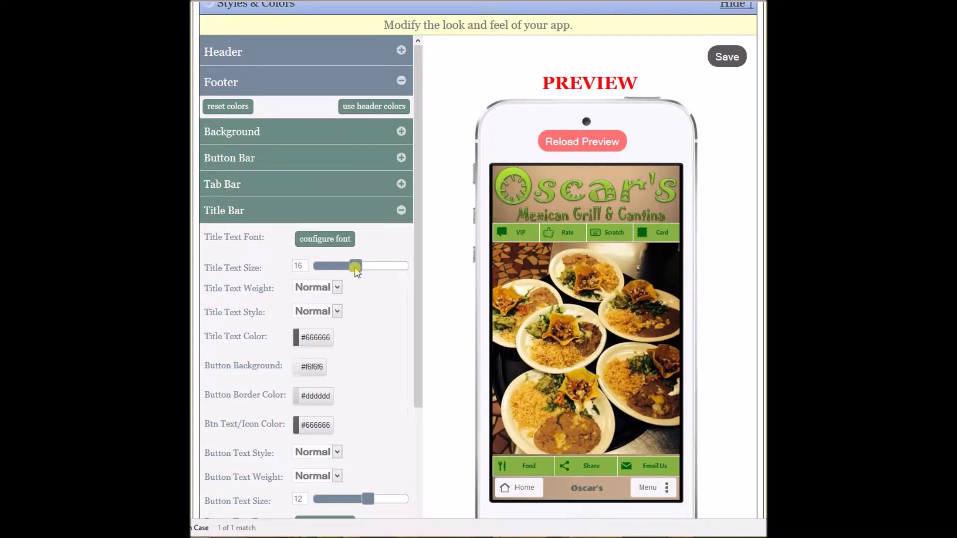
- Set the footer title text size to 18 and its style to Italics
drag(354, 268, 363, 269)
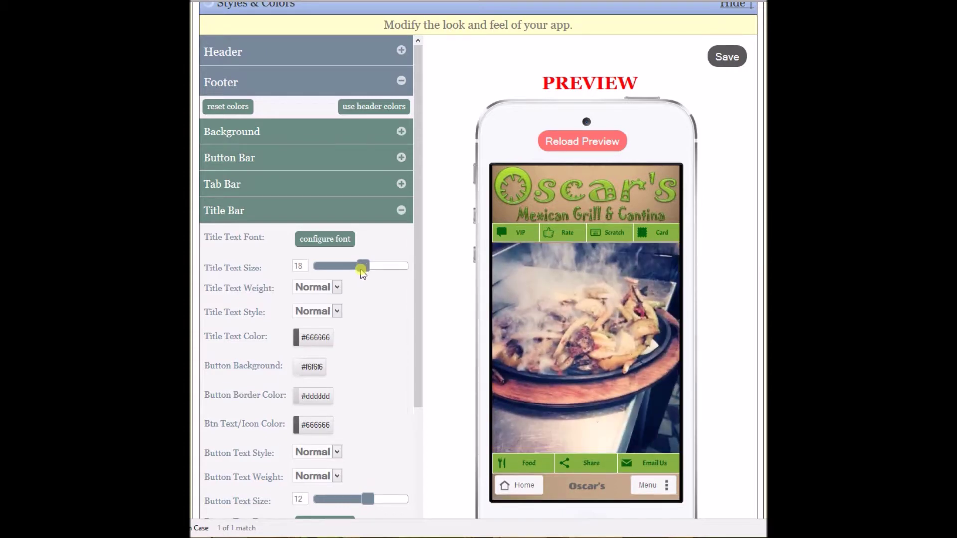
click(337, 312)
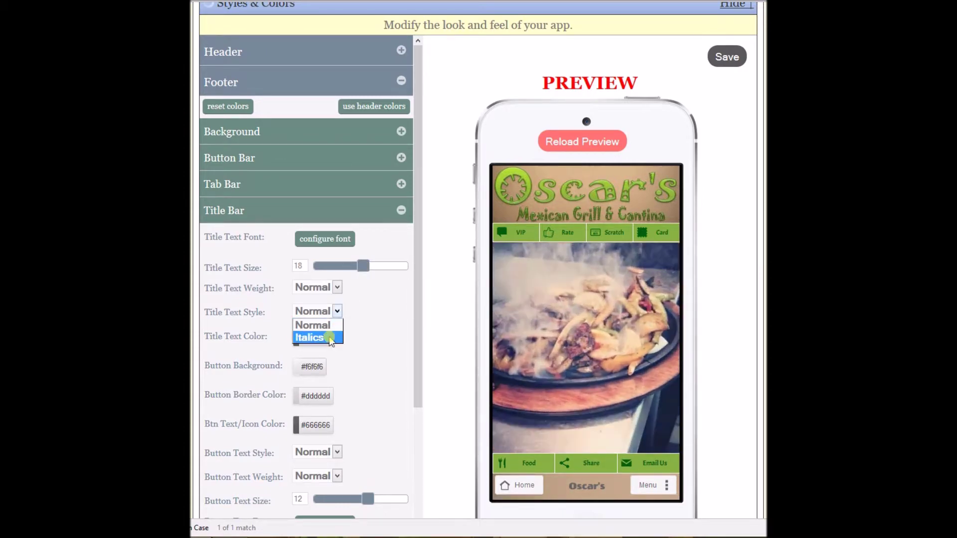
click(330, 335)
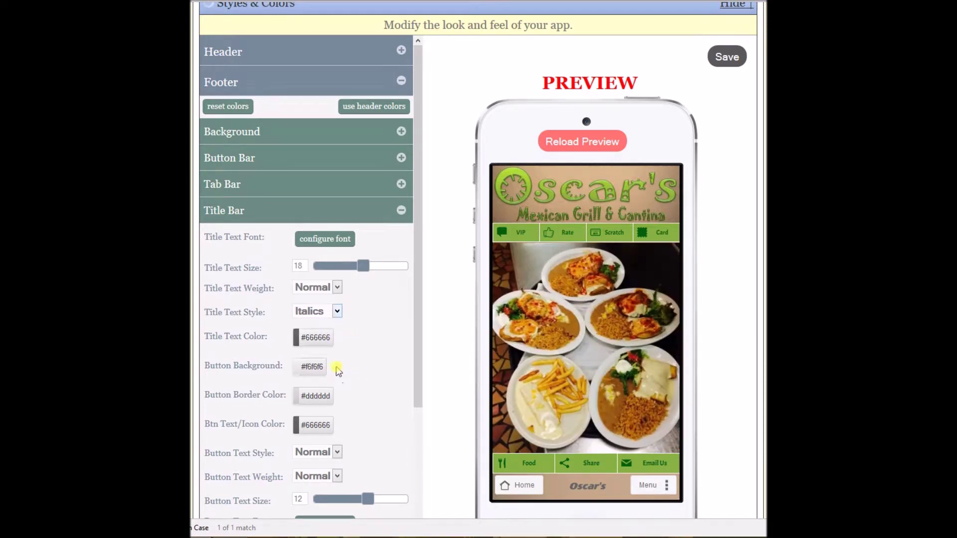
- Set the footer title bar's title text color to white (#ffffff)
click(316, 338)
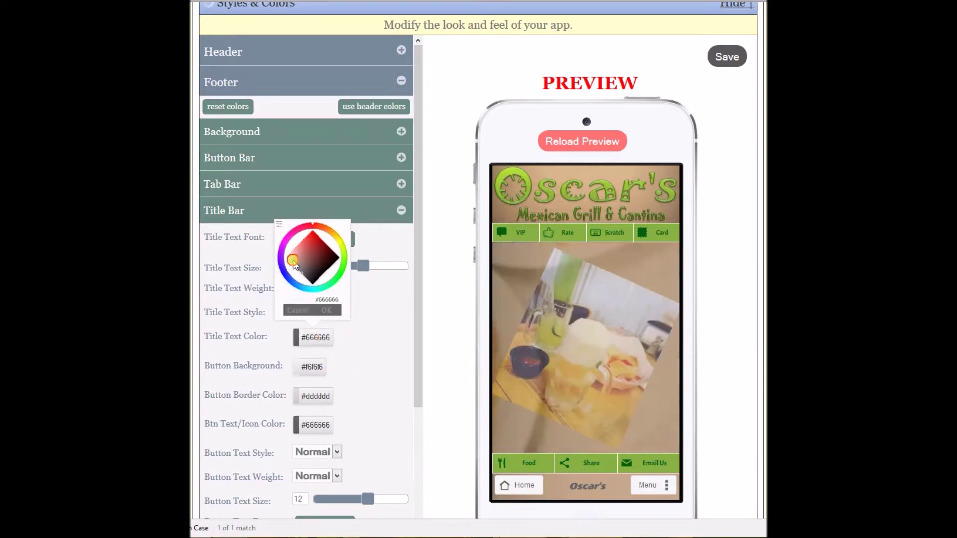
drag(294, 264, 277, 261)
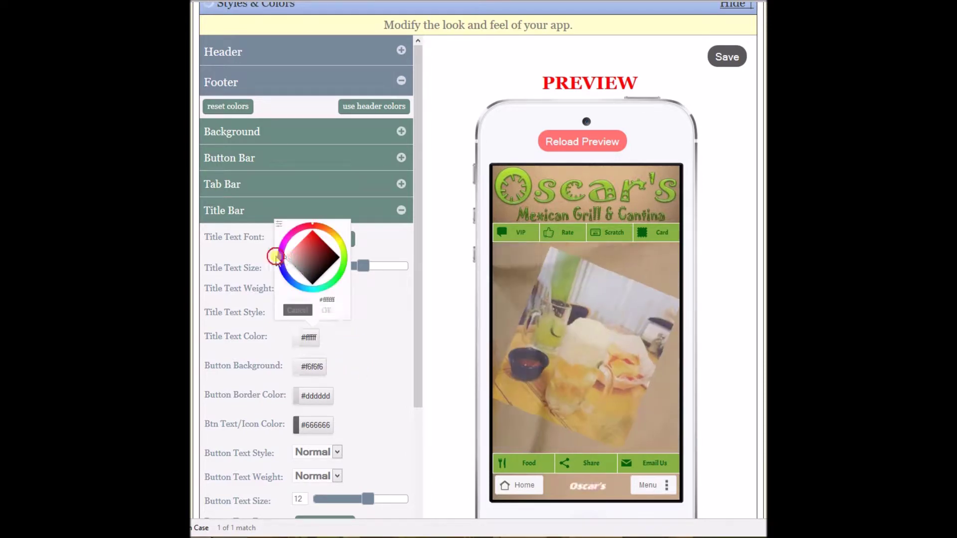
click(327, 311)
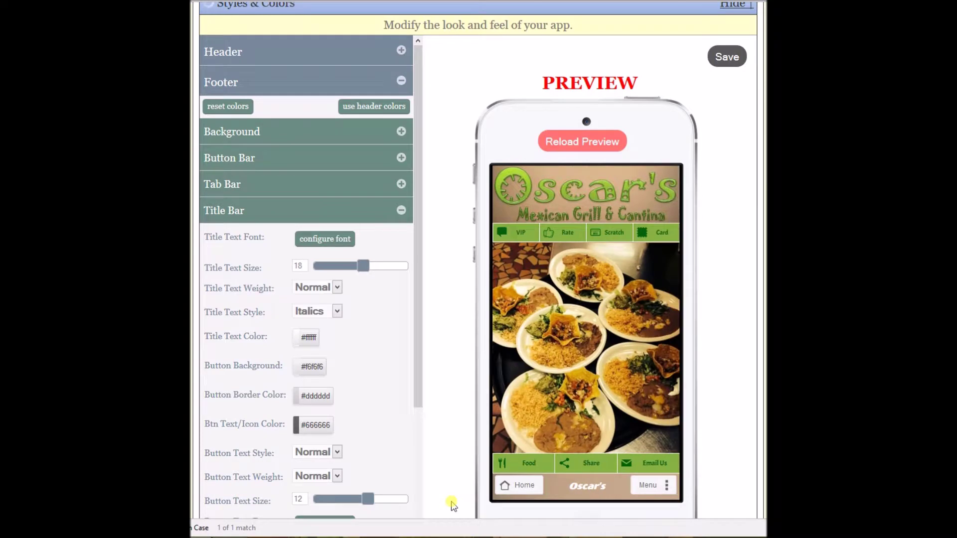
- Set the footer title bar's button background to #86b141 and its button border color to white (#ffffff)
click(325, 371)
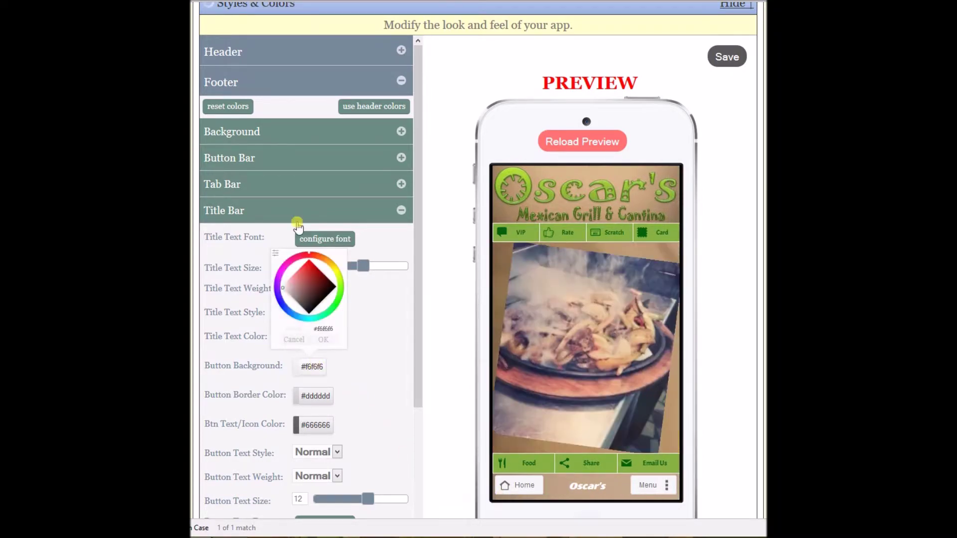
click(276, 253)
double_click(305, 311)
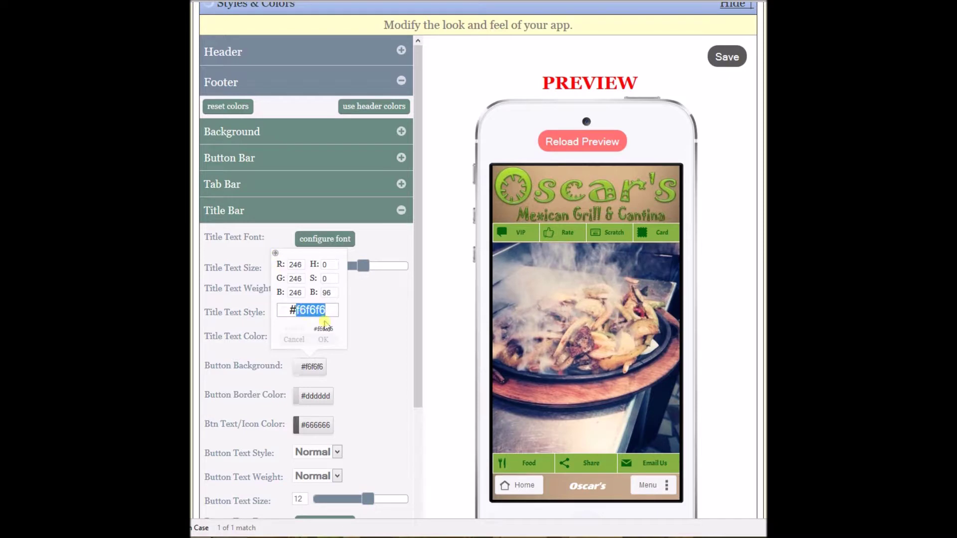
text(86b141)
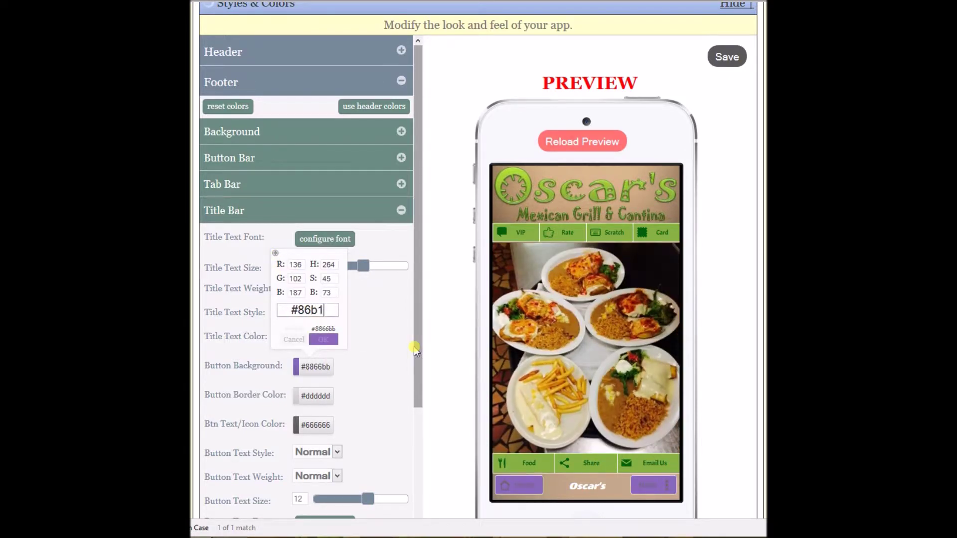
click(322, 340)
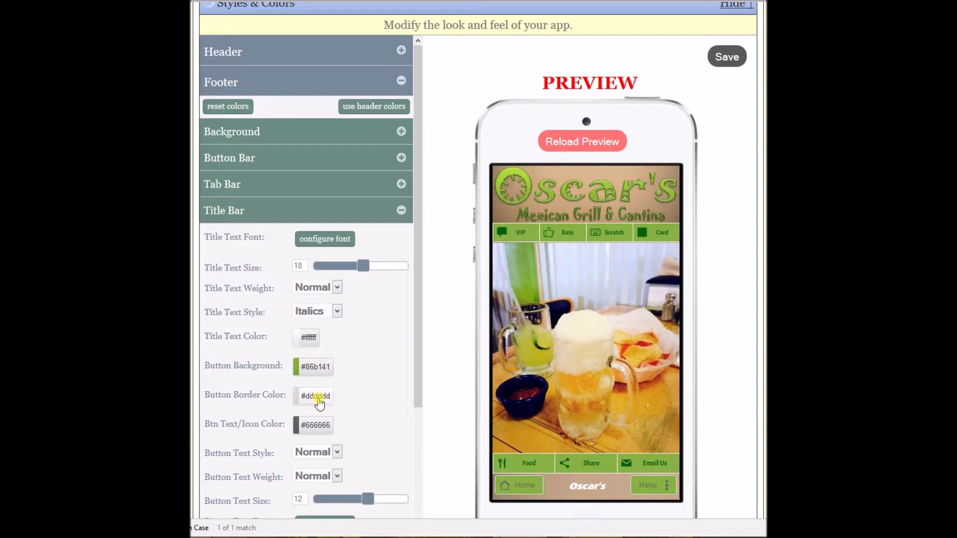
click(319, 399)
click(267, 309)
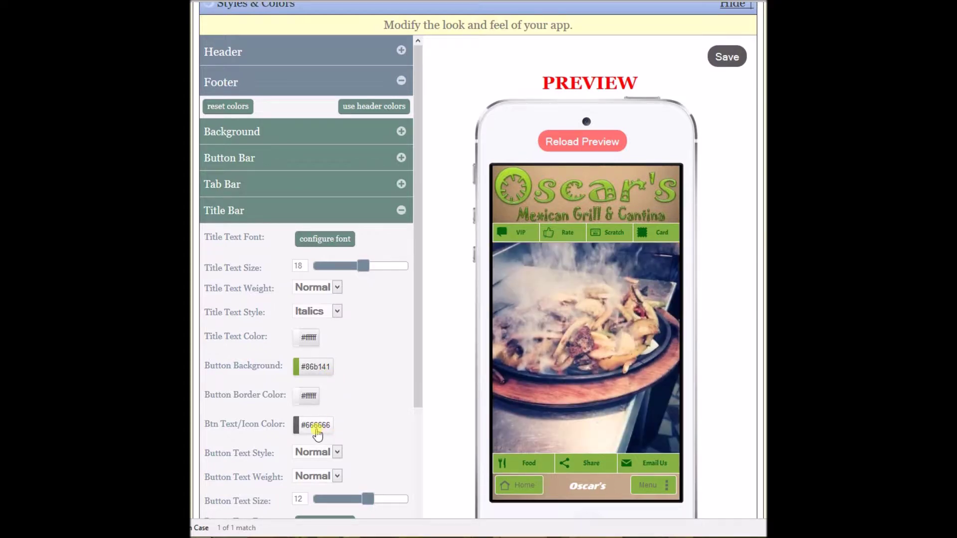
- Set the footer title bar's button text and icon color to #03610e
click(316, 428)
click(278, 312)
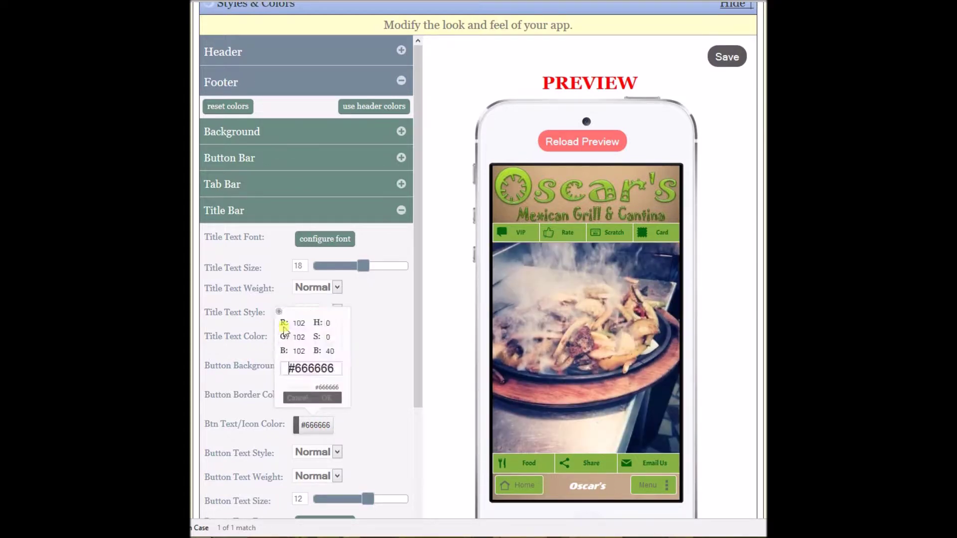
double_click(307, 367)
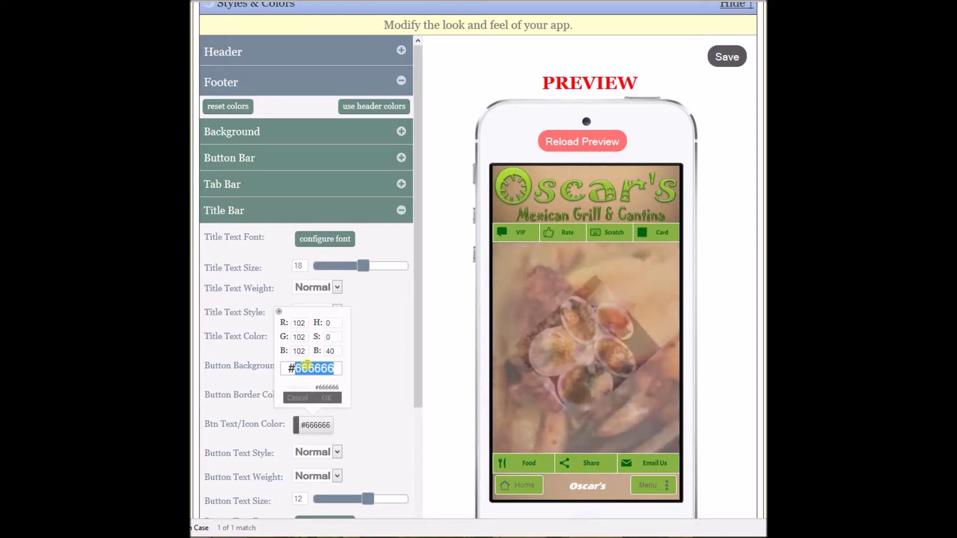
text(03610e)
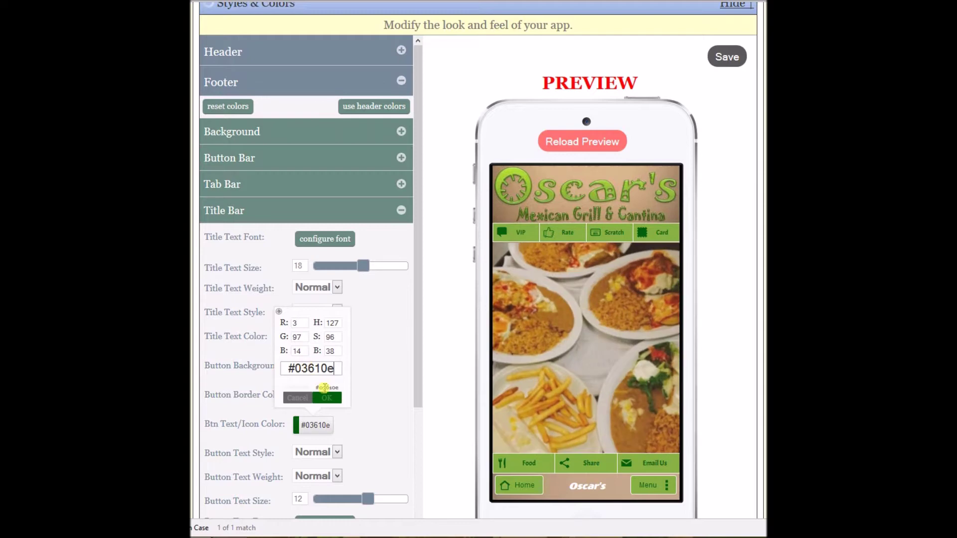
click(326, 397)
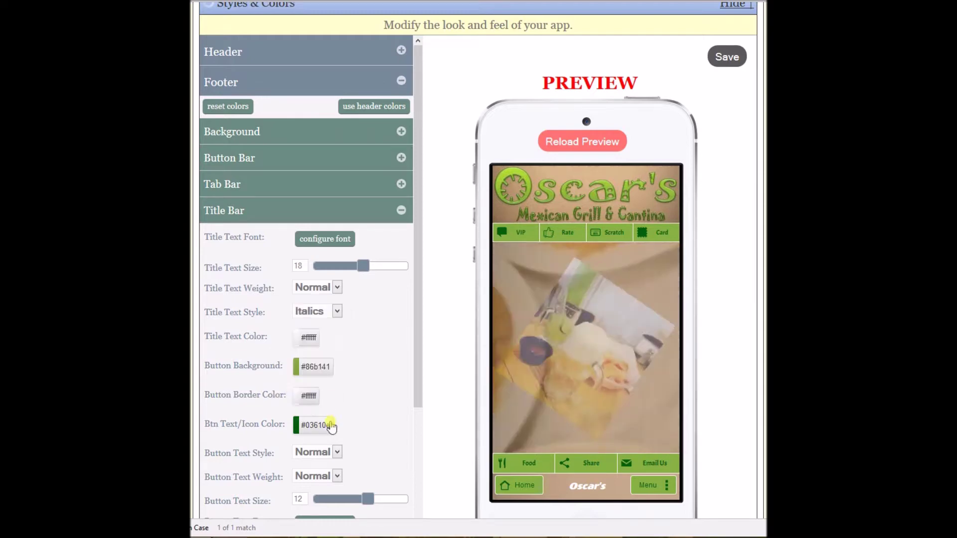
- Set the footer title bar's button text style to Italics and its weight to Bold
click(337, 453)
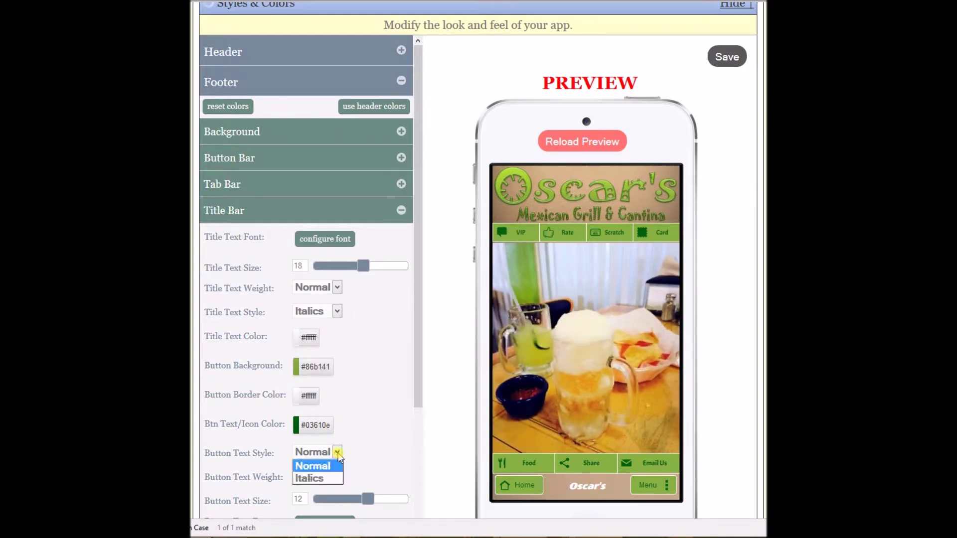
click(332, 478)
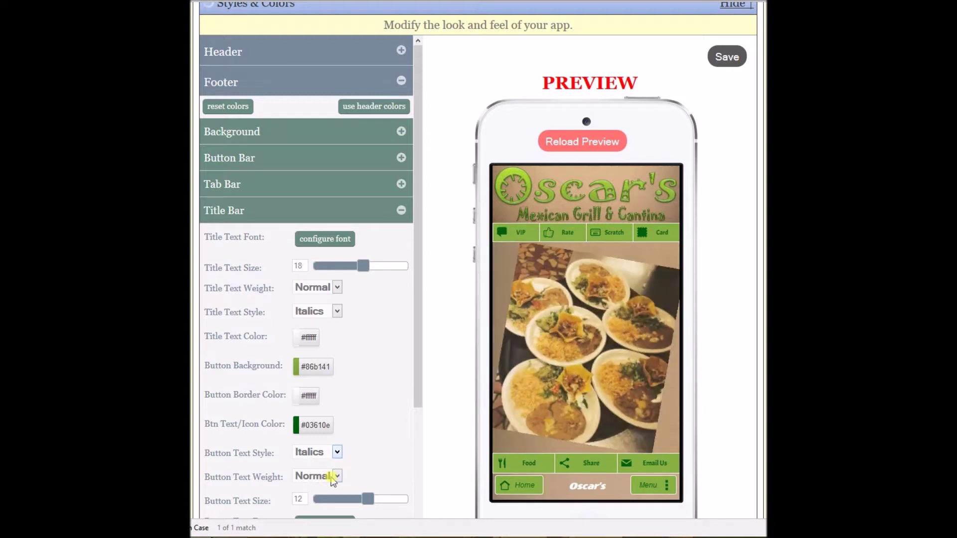
drag(418, 405, 417, 441)
click(337, 408)
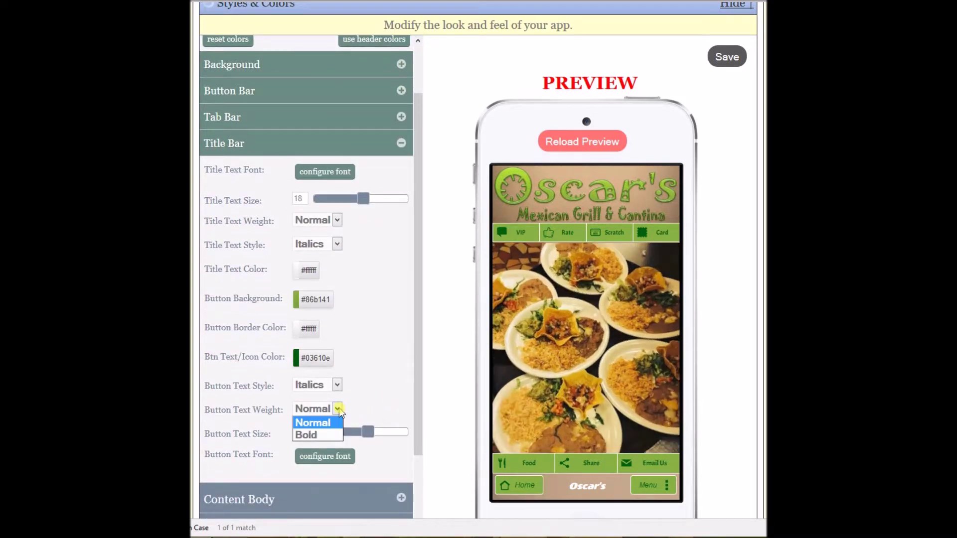
click(329, 434)
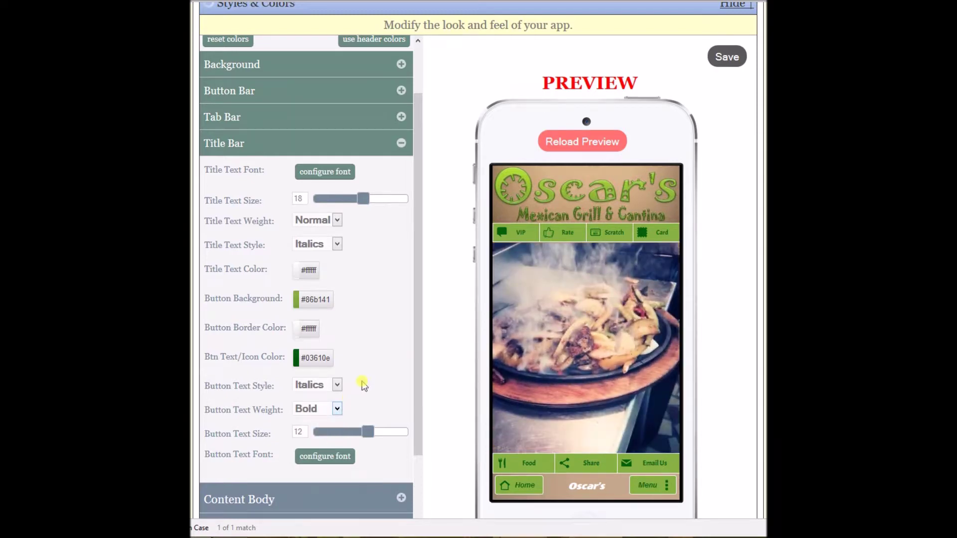
- Save the style changes and reload the app in the full preview
drag(417, 397, 417, 406)
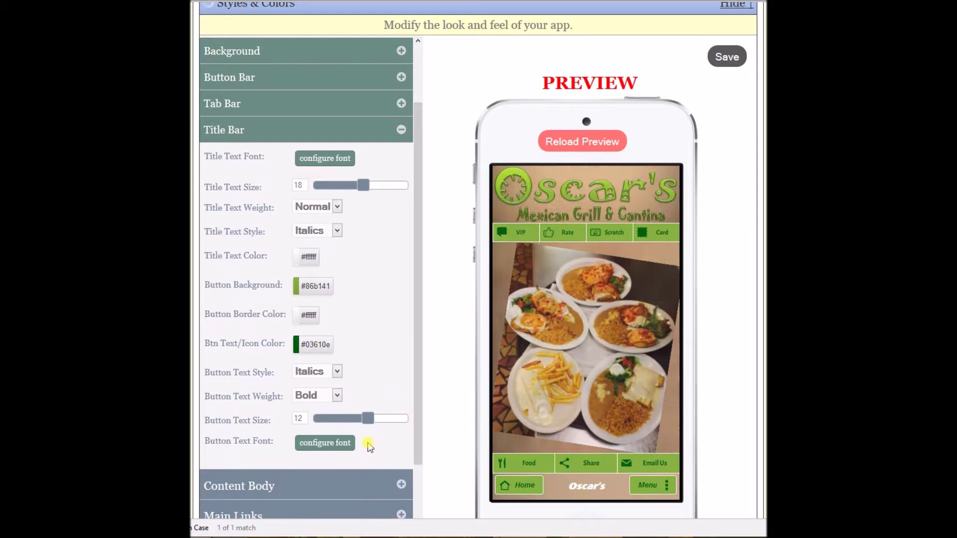
click(724, 59)
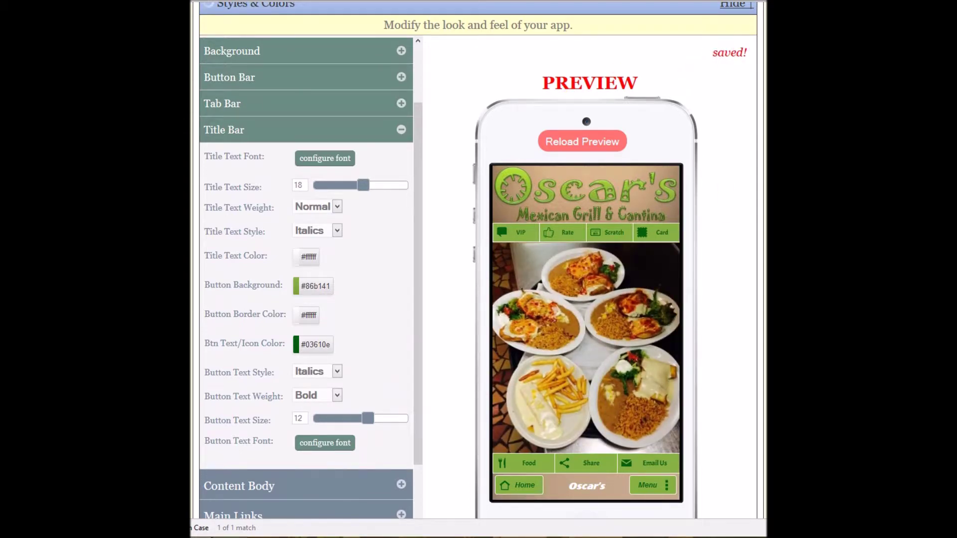
scroll(402, 129, up, 6)
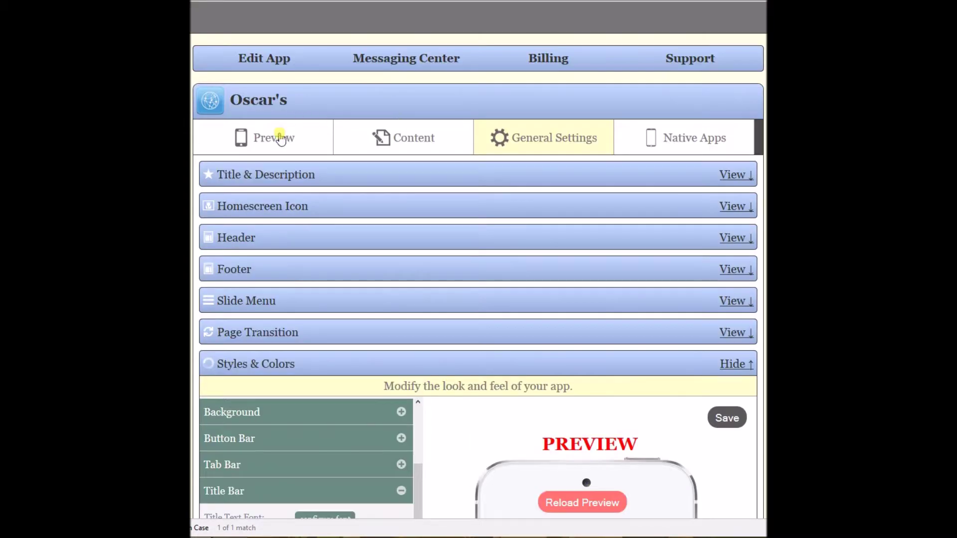
click(280, 139)
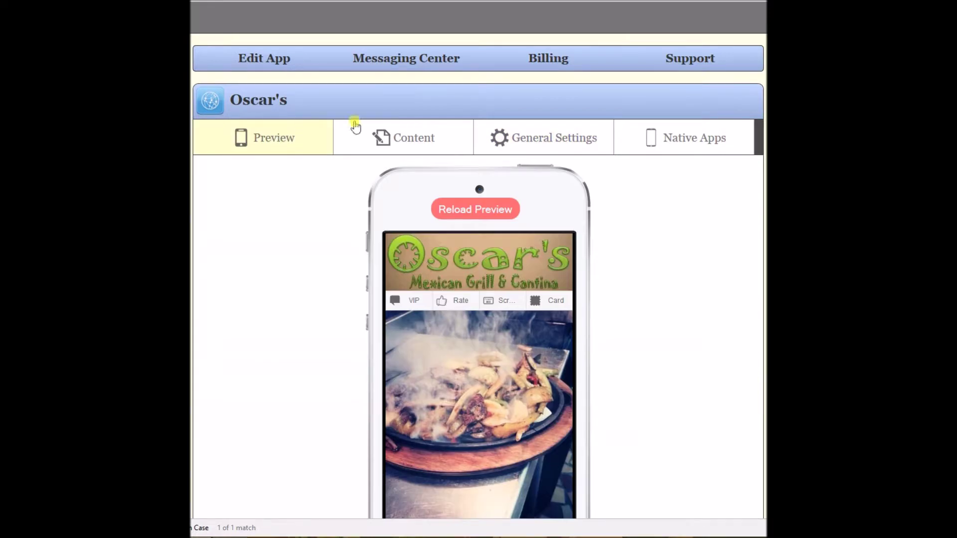
click(490, 213)
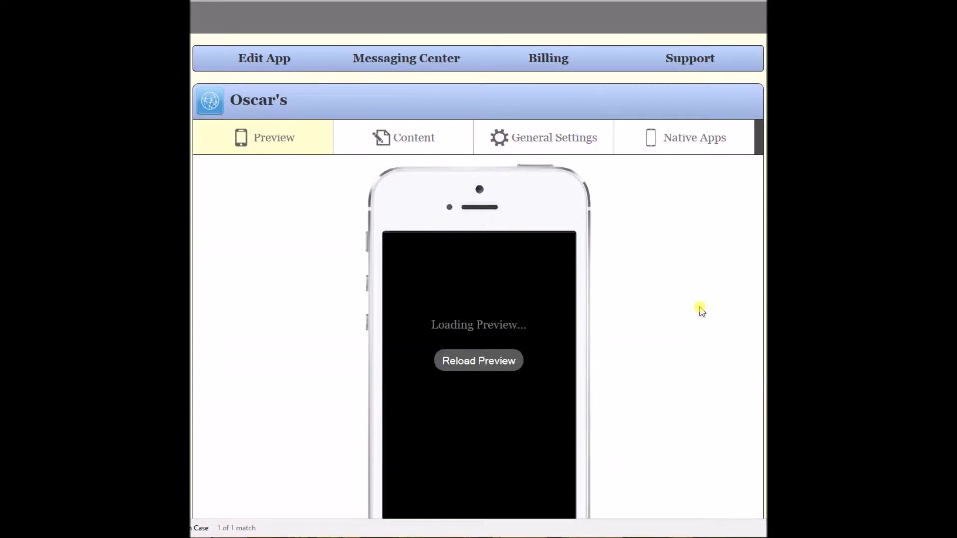
scroll(478, 279, down, 3)
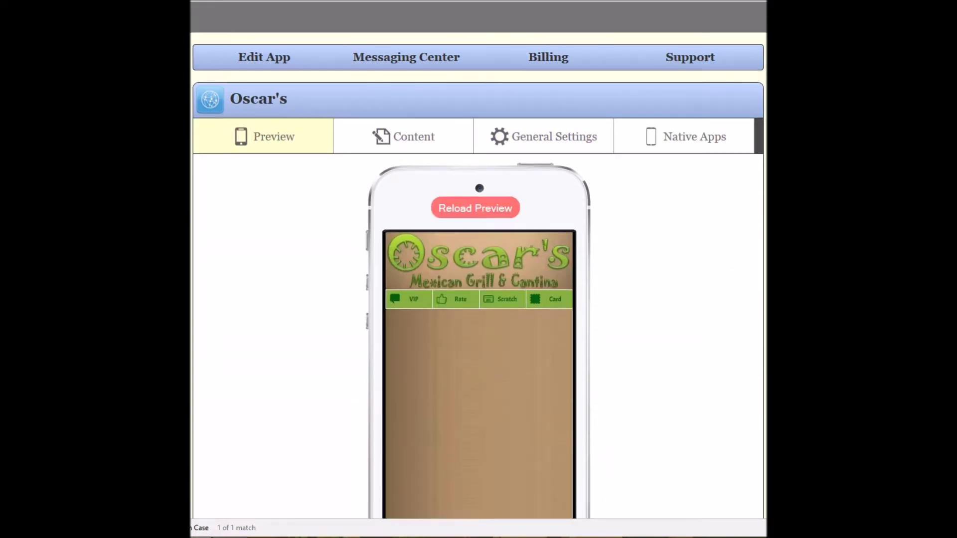
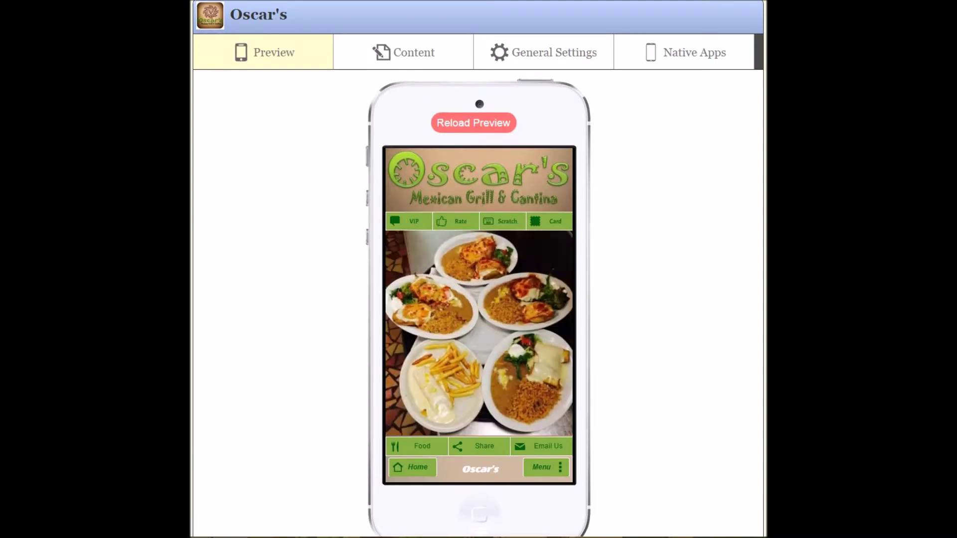
- Examine the finished app's preview, including Lunch Special# 2 Soft Tacos under Food and the Locations page from the slide menu
scroll(478, 277, down, 1)
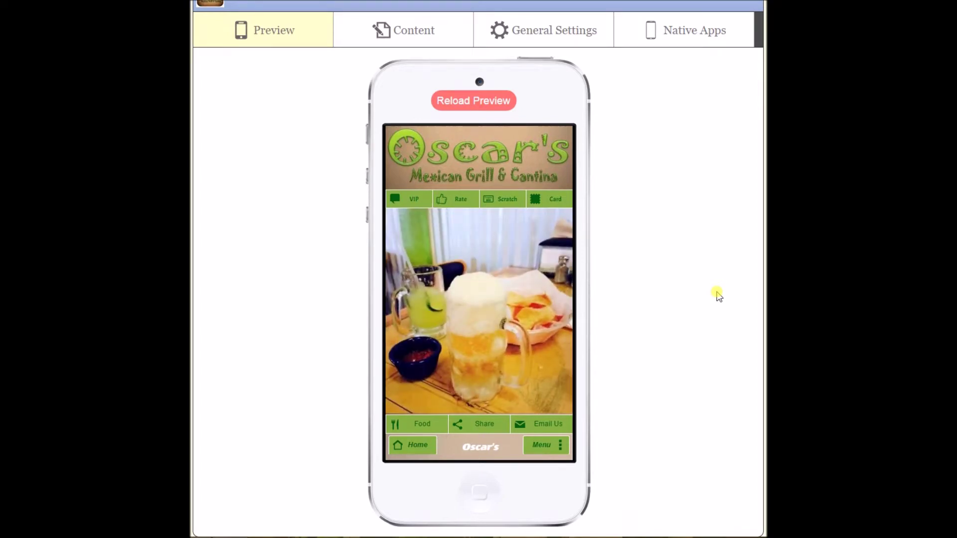
scroll(602, 280, up, 1)
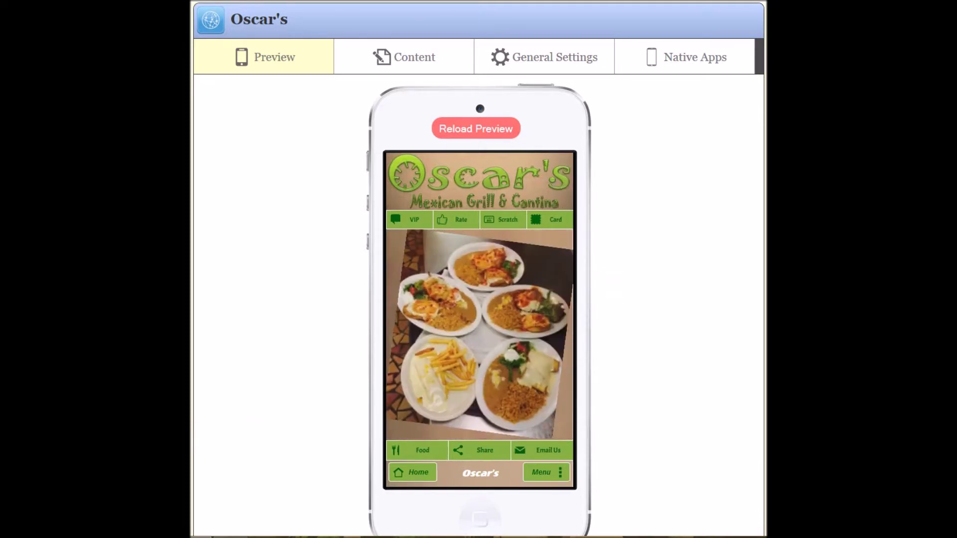
scroll(262, 238, down, 1)
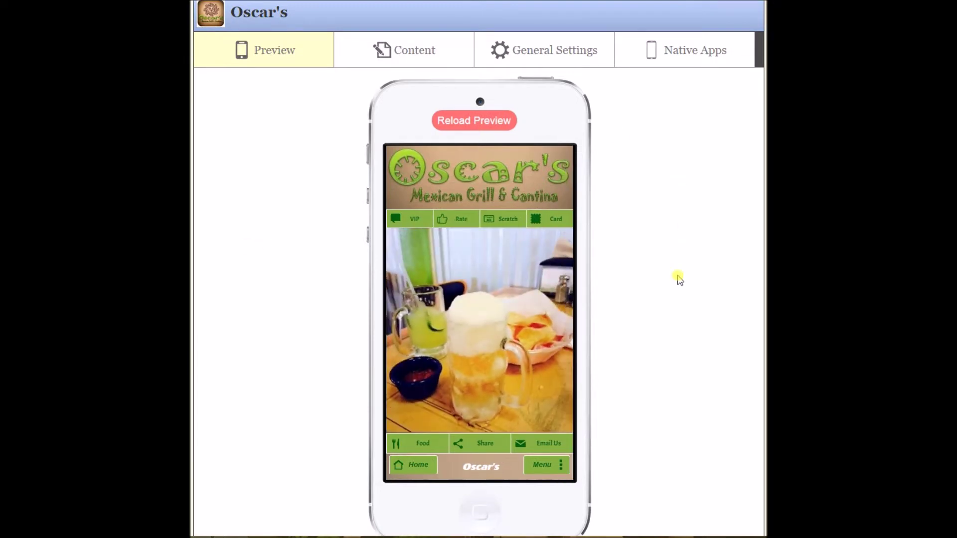
click(418, 445)
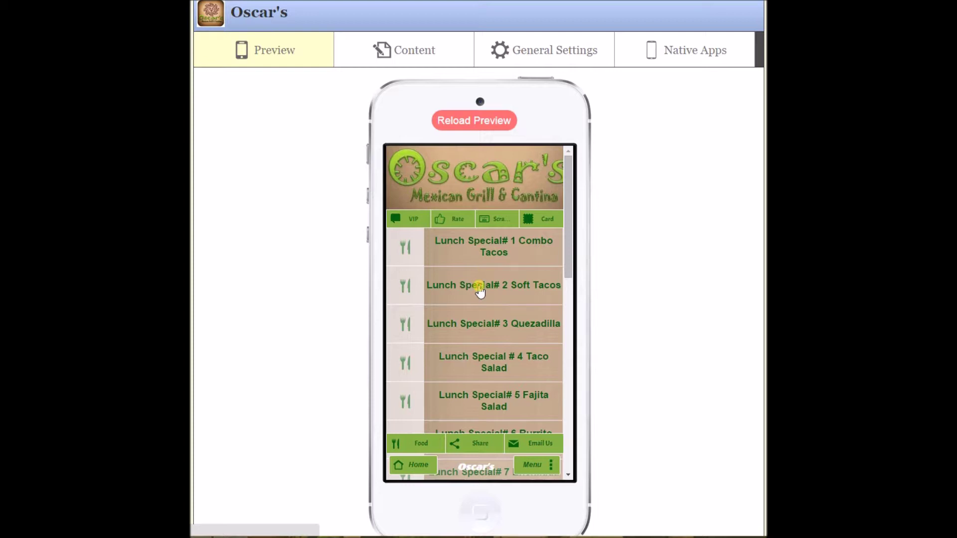
click(479, 291)
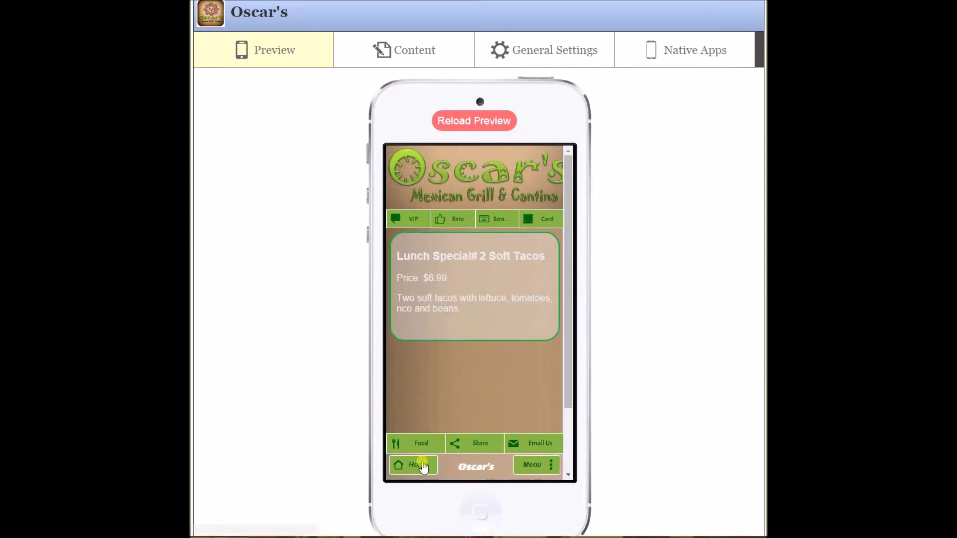
click(424, 466)
click(542, 466)
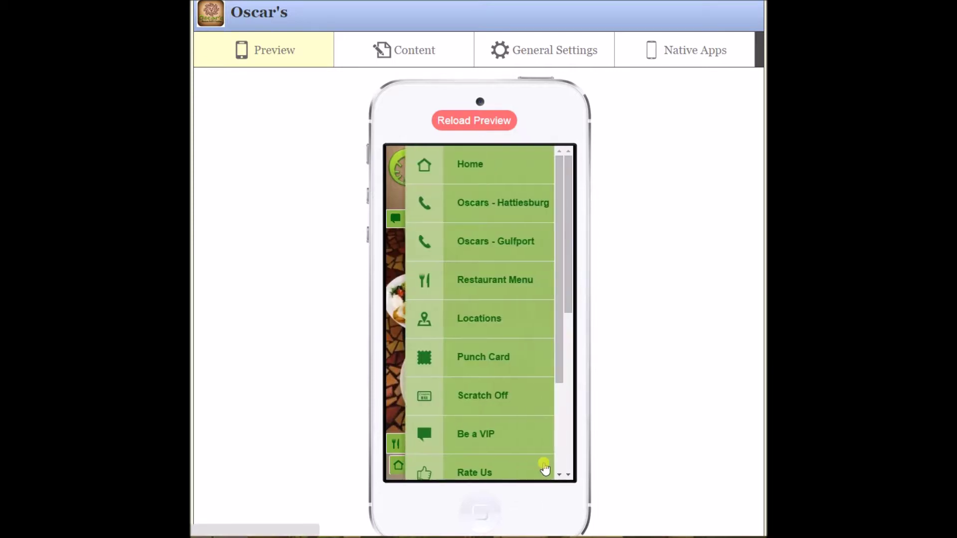
click(476, 321)
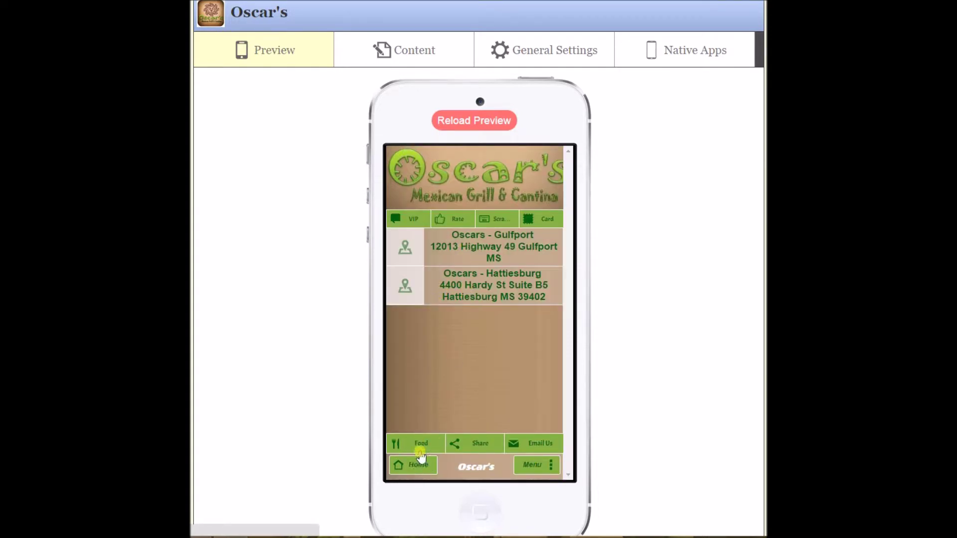
- Check the Food page in the new app's preview for comparison and return to the general settings
click(421, 443)
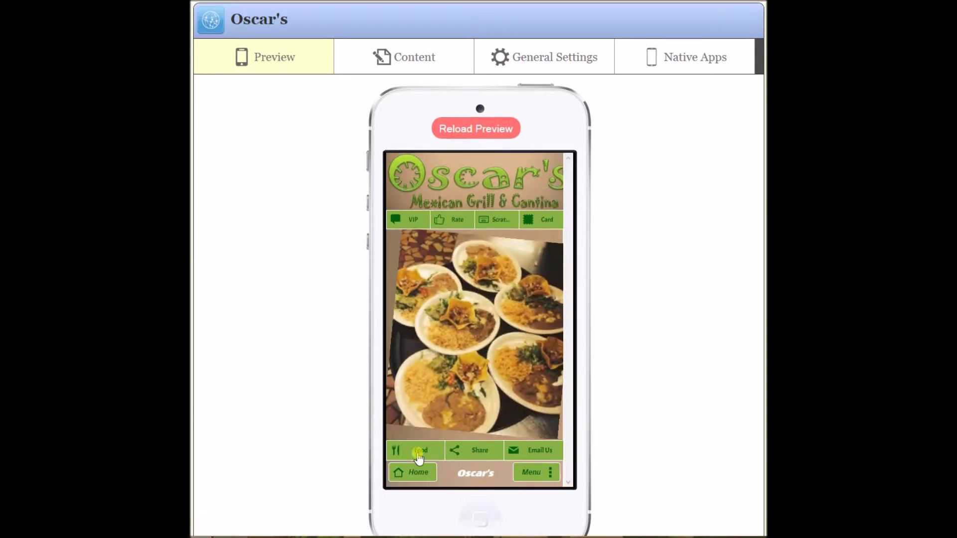
click(419, 455)
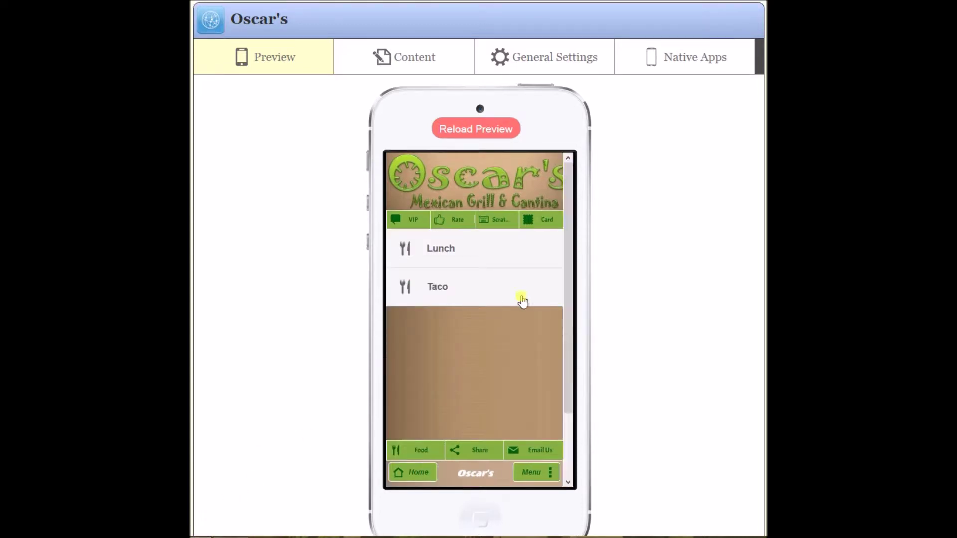
click(555, 58)
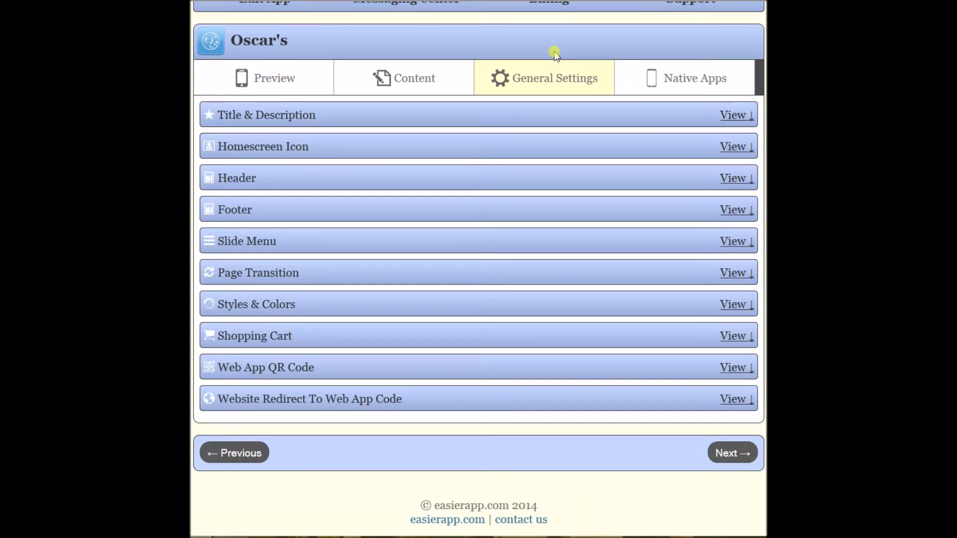
- Open the Main Links settings within Styles & Colors and show the Food page in the phone preview
click(280, 306)
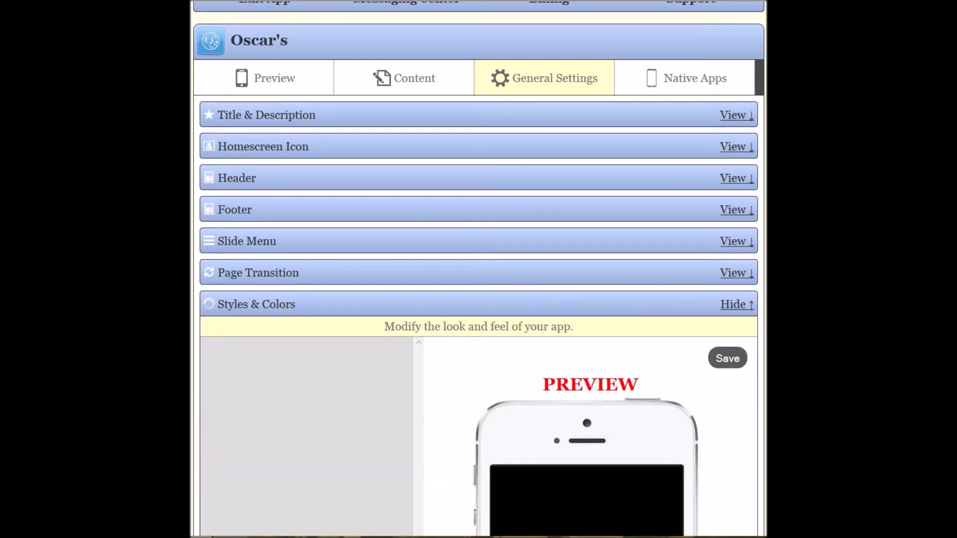
scroll(410, 323, down, 6)
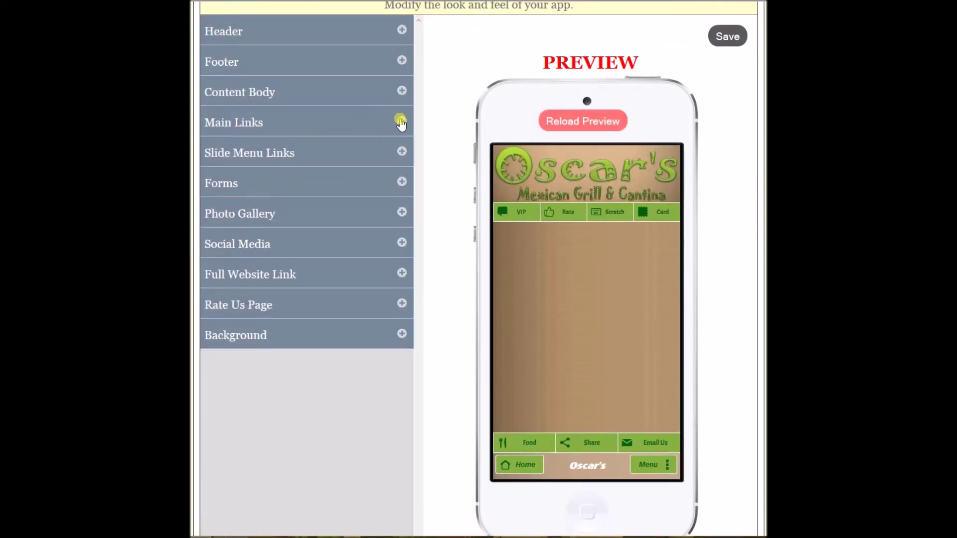
click(401, 121)
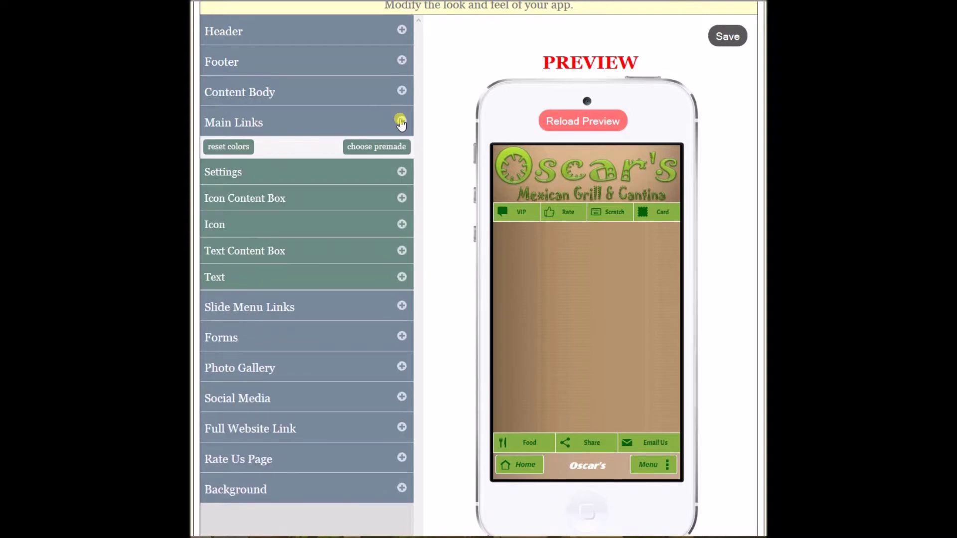
click(528, 444)
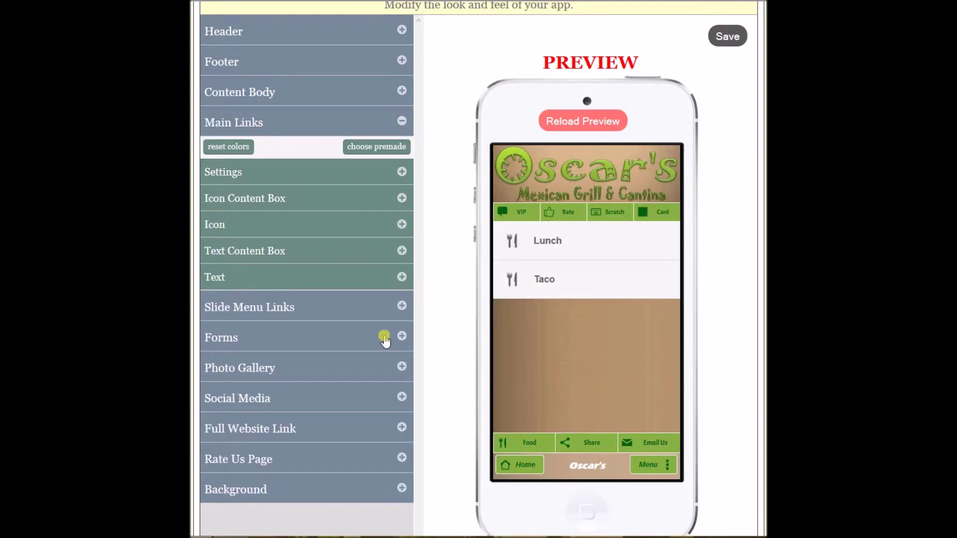
- Replace the background color of the Main Links icon content box with #ffffff
click(401, 201)
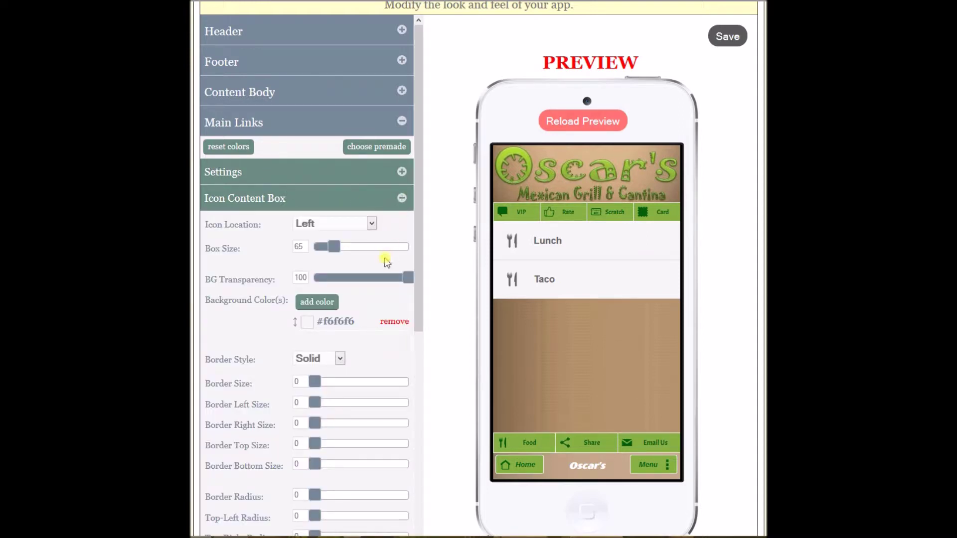
click(324, 302)
mouse_move(315, 226)
mouse_down()
mouse_move(319, 218)
mouse_move(284, 221)
mouse_up()
click(329, 275)
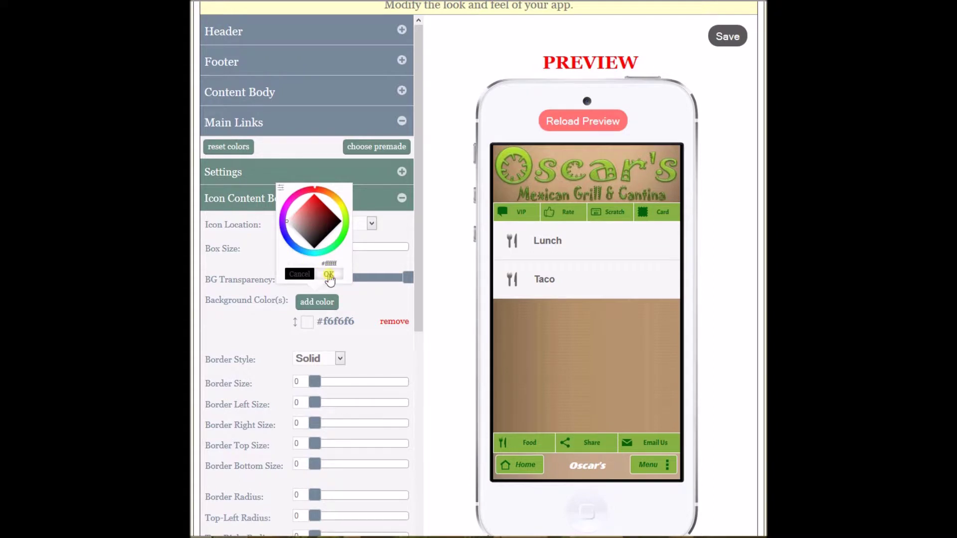
click(391, 322)
click(331, 344)
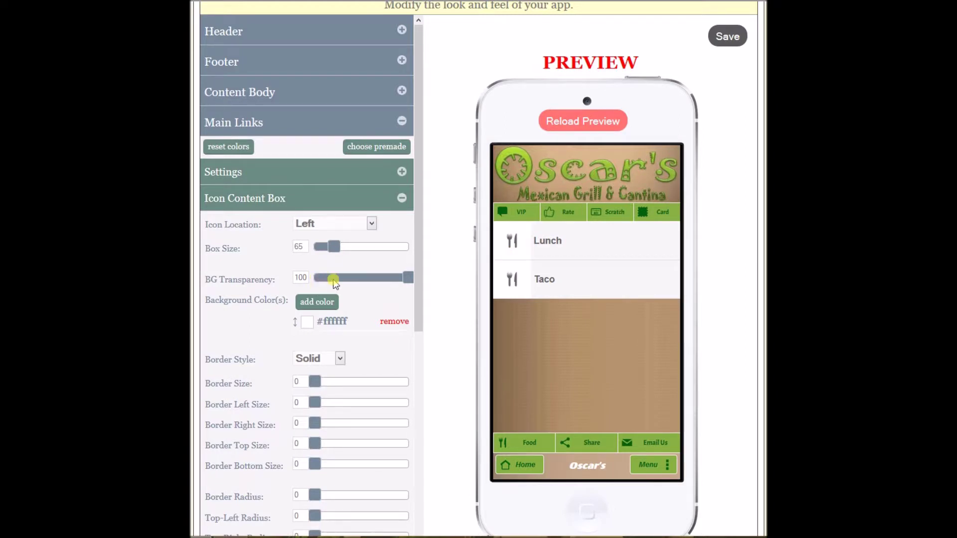
- Set the icon content box's background transparency to 75 and its bottom border size to 1
drag(409, 278, 384, 282)
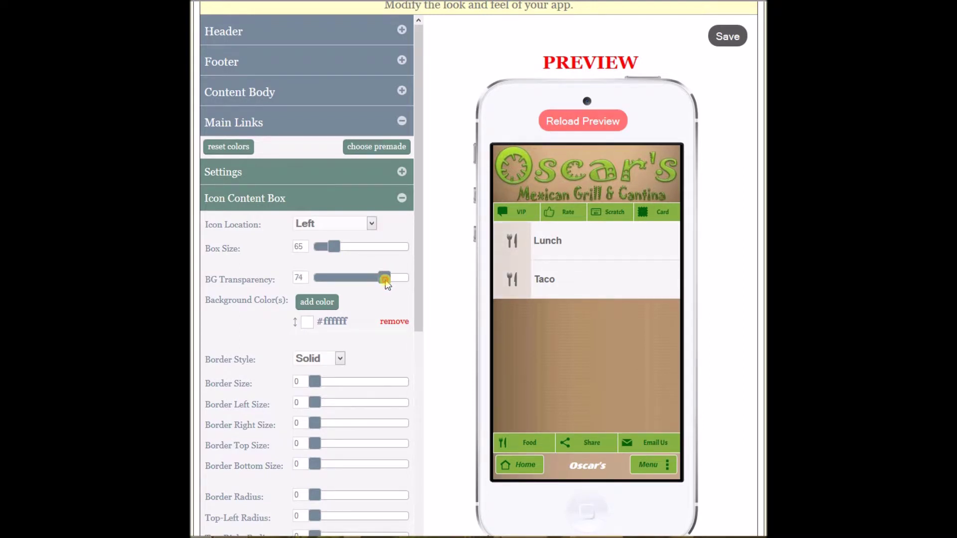
drag(387, 283, 387, 284)
drag(417, 316, 409, 377)
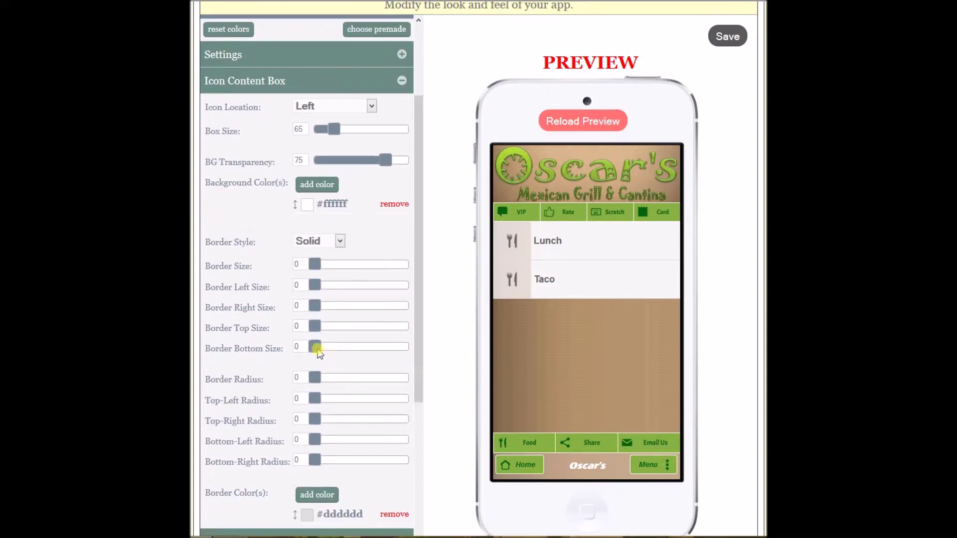
drag(317, 350, 320, 352)
- Replace the icon content box's border color with #ffffff
drag(415, 373, 402, 439)
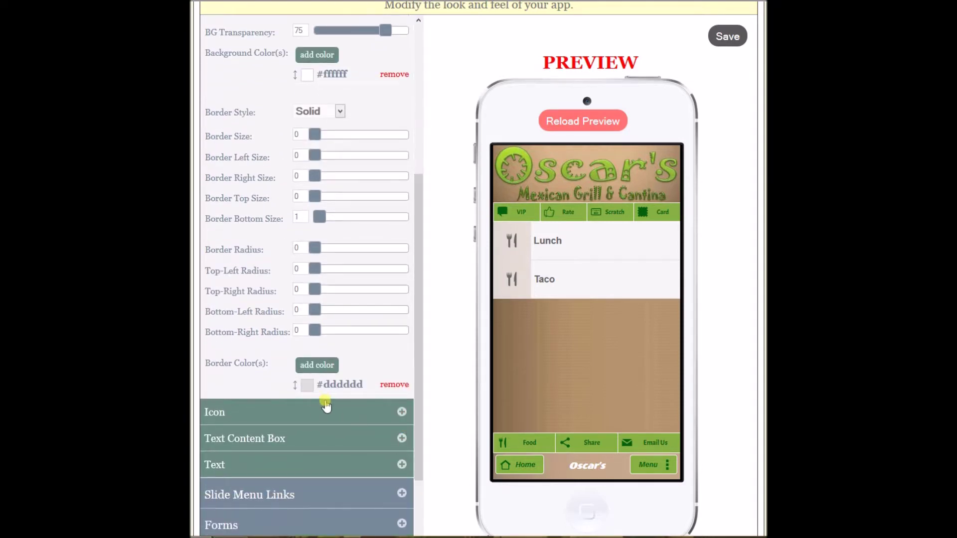
click(319, 368)
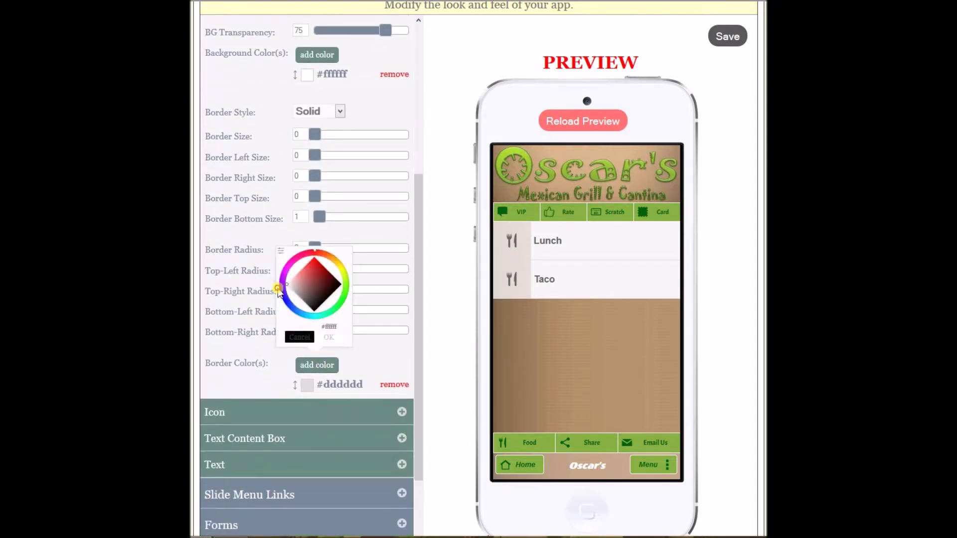
click(333, 338)
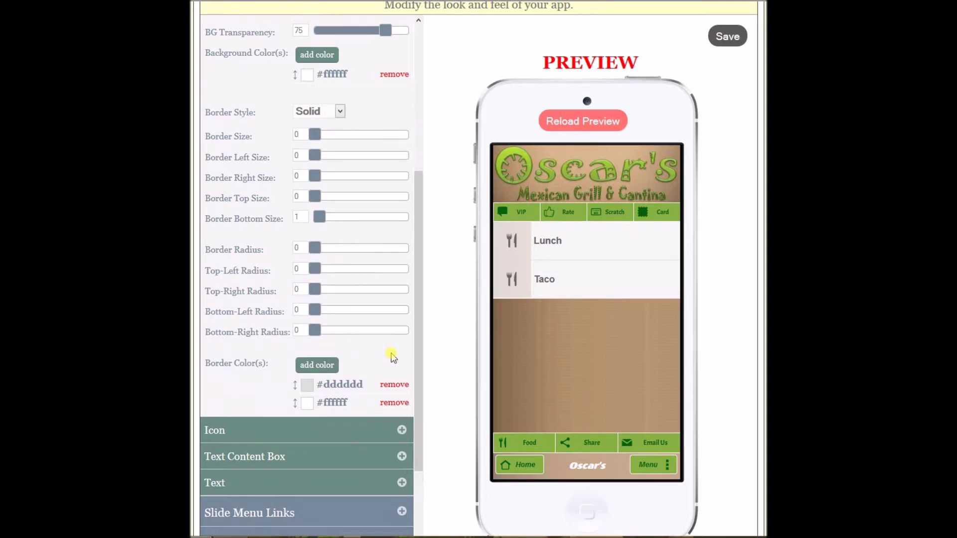
click(401, 386)
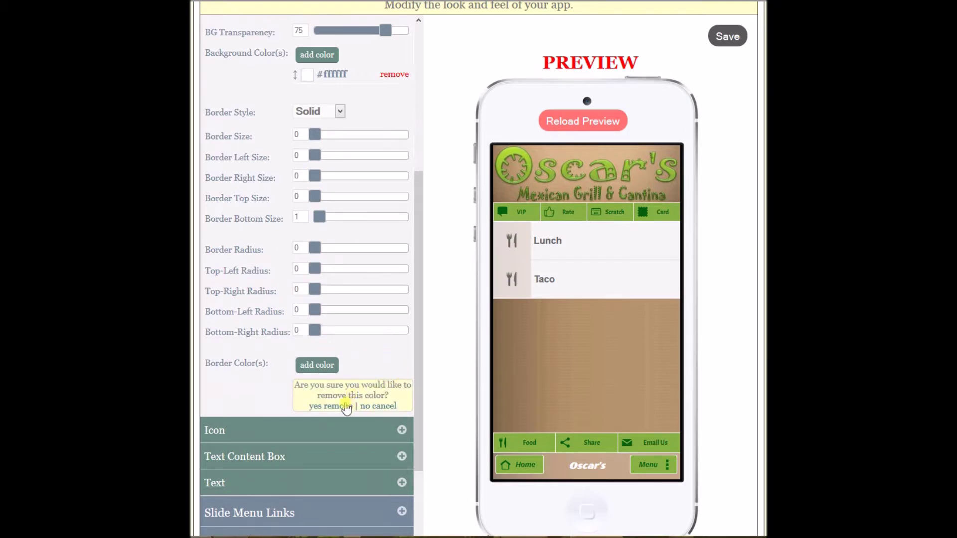
click(344, 405)
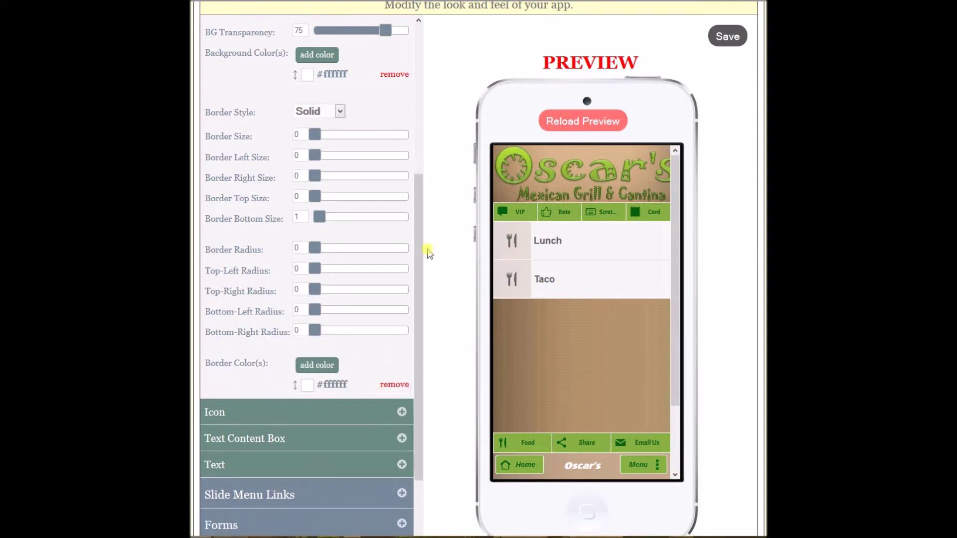
- Replace the Main Links icon color with #03610e and set the icon transparency to 50
scroll(413, 272, down, 1)
scroll(413, 273, down, 1)
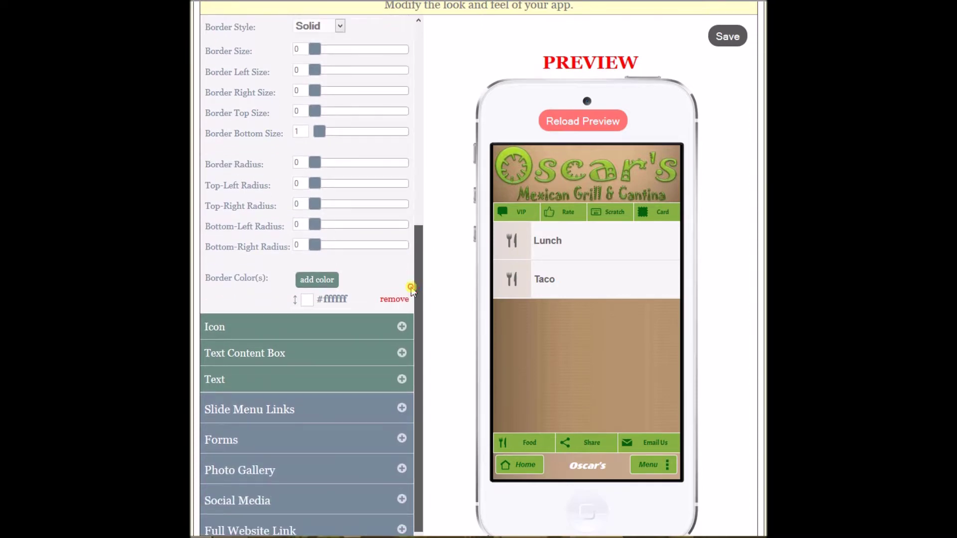
scroll(405, 302, down, 1)
drag(417, 259, 402, 311)
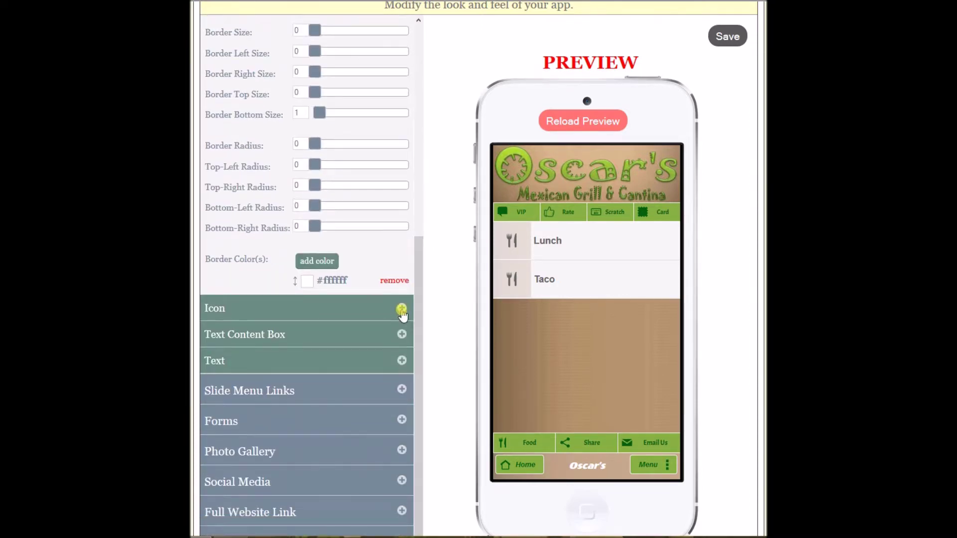
click(402, 309)
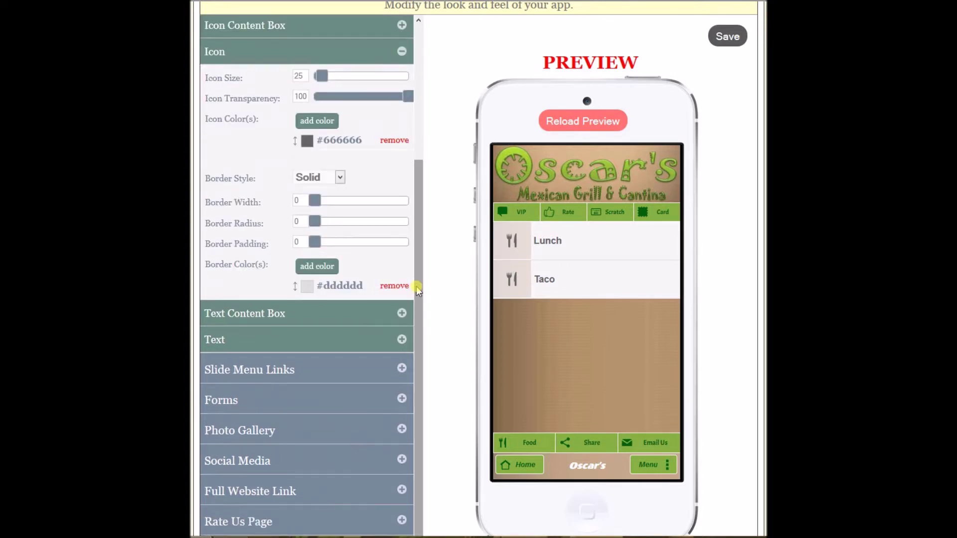
drag(417, 286, 417, 268)
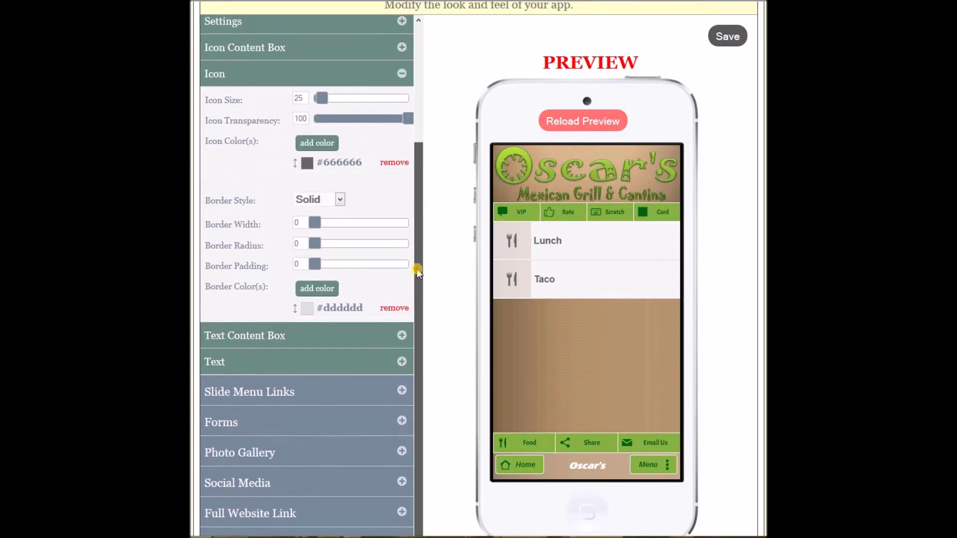
click(322, 146)
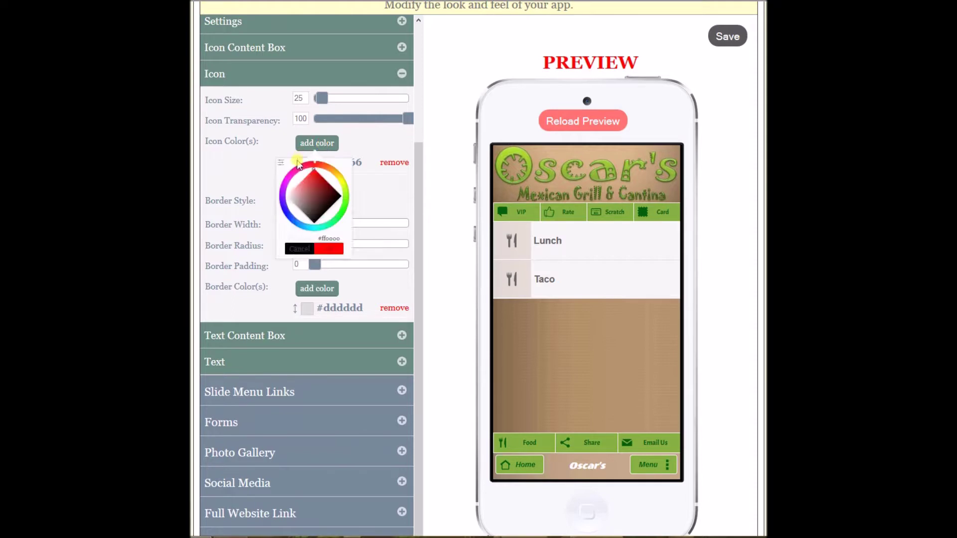
click(280, 162)
double_click(308, 221)
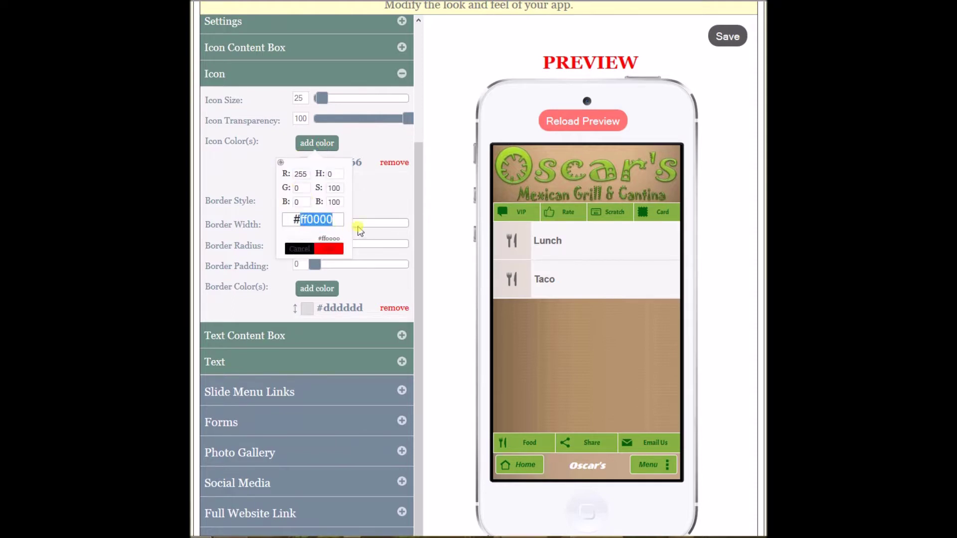
text(03610e)
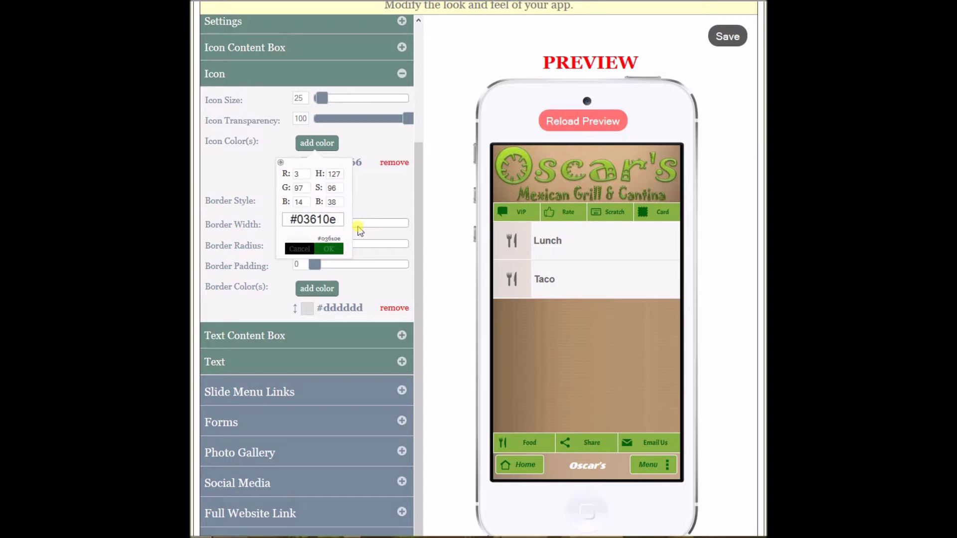
click(330, 248)
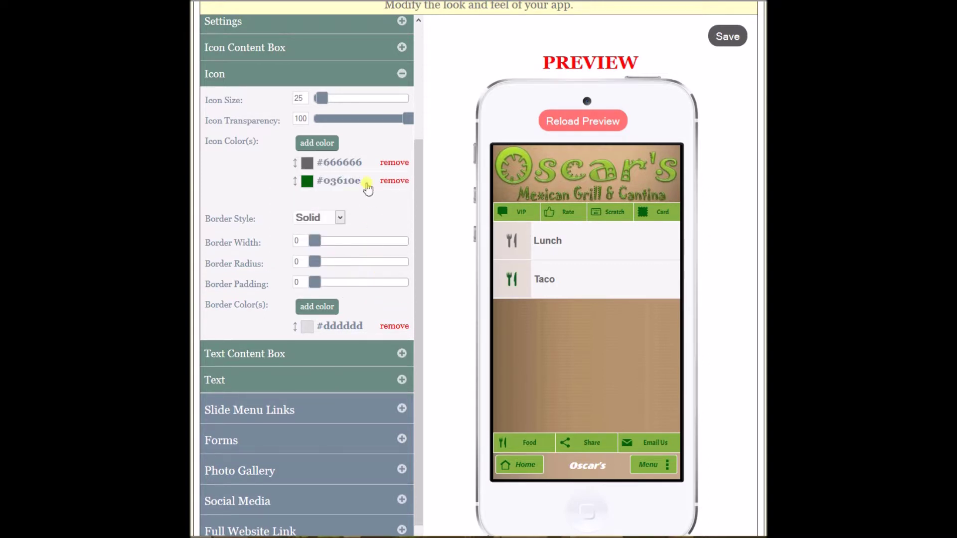
click(394, 162)
click(337, 183)
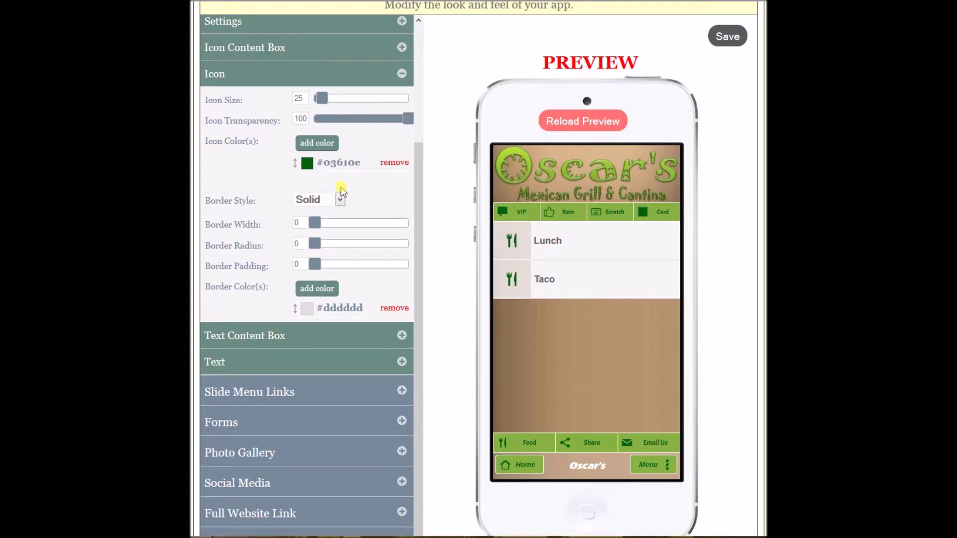
drag(410, 117, 366, 121)
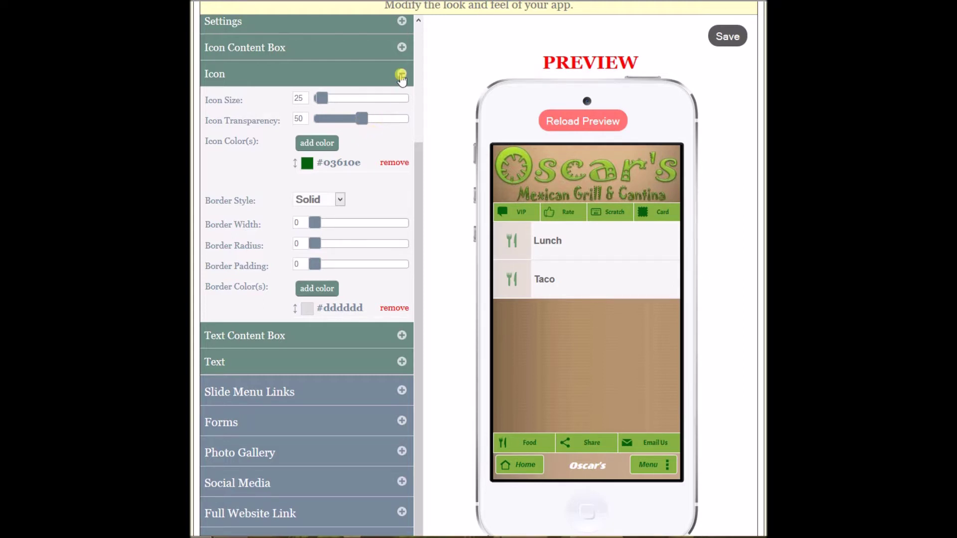
- Set the Main Links text content box's background transparency to 25 and its bottom border size to 1
click(402, 335)
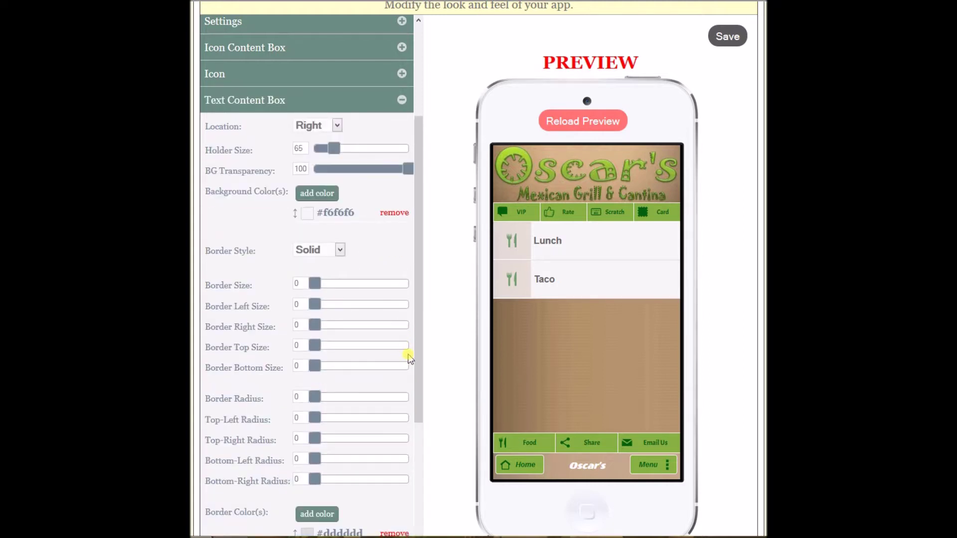
drag(406, 170, 338, 173)
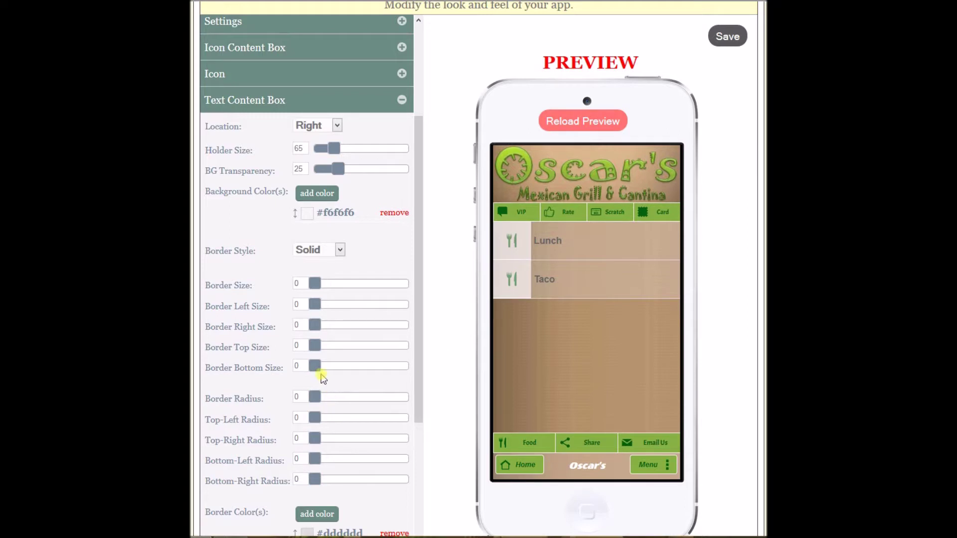
drag(315, 369, 319, 367)
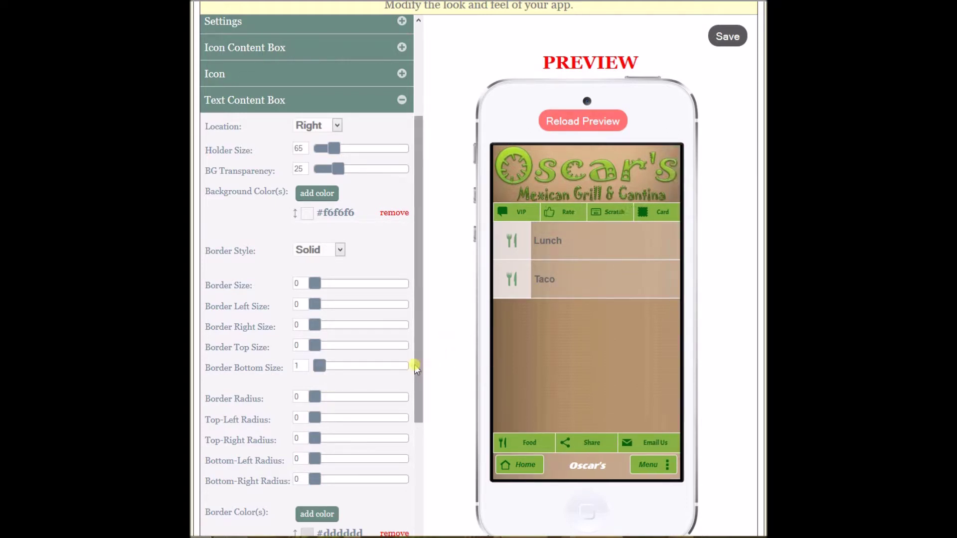
- Replace the text content box's border color with #ffffff
drag(416, 412, 414, 497)
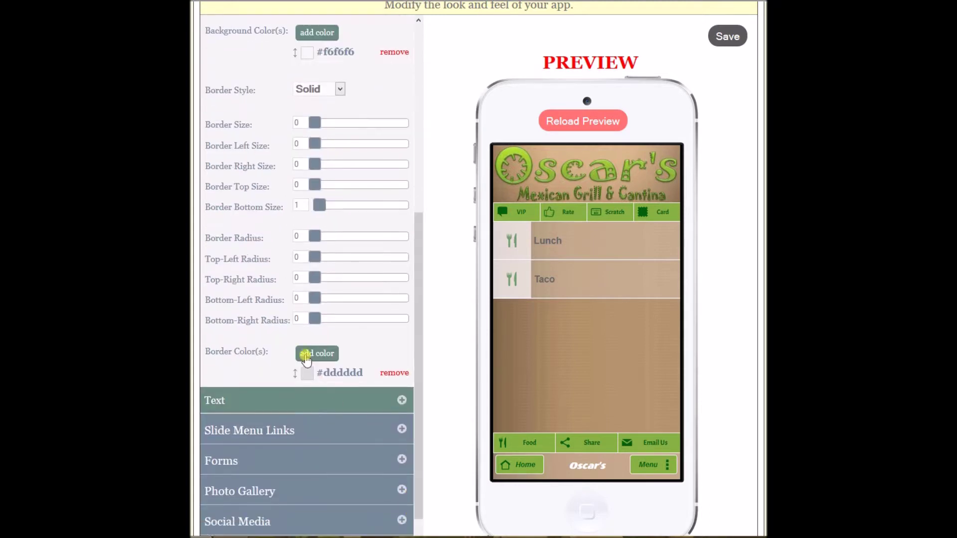
click(306, 355)
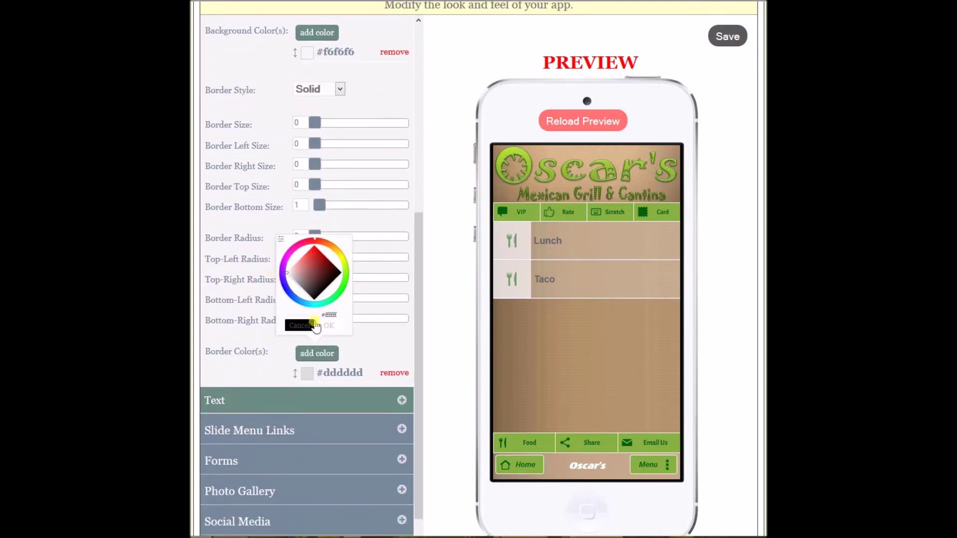
click(316, 326)
click(393, 386)
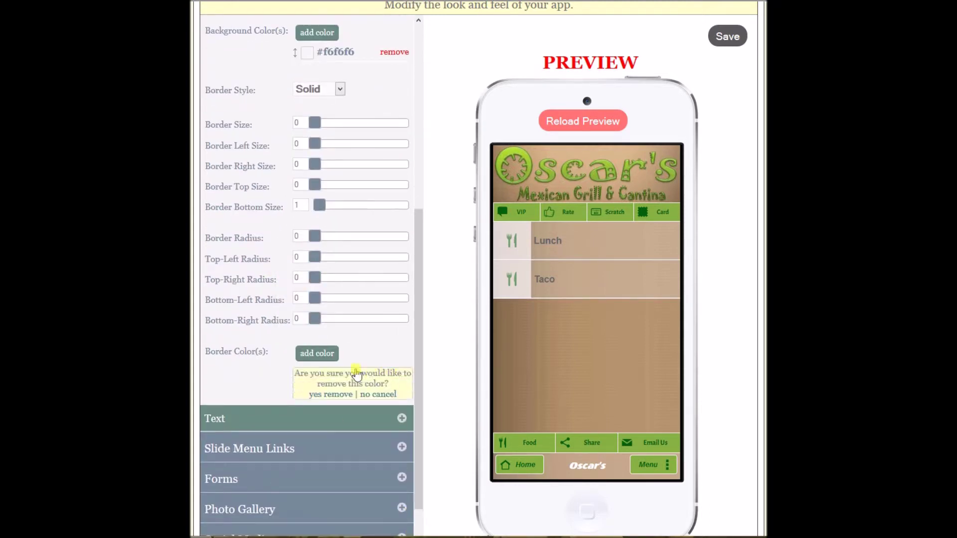
click(333, 395)
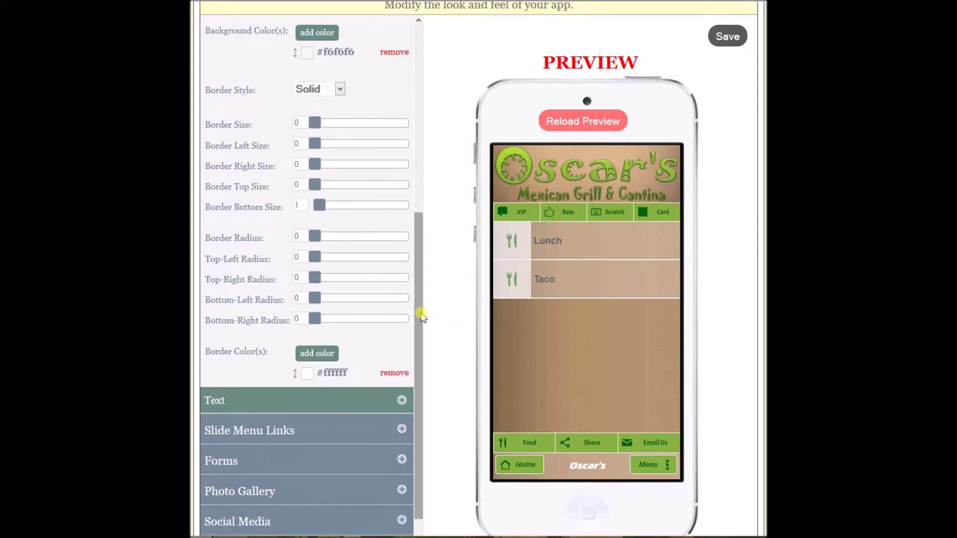
- Center-align the Main Links text
scroll(416, 339, down, 1)
click(401, 339)
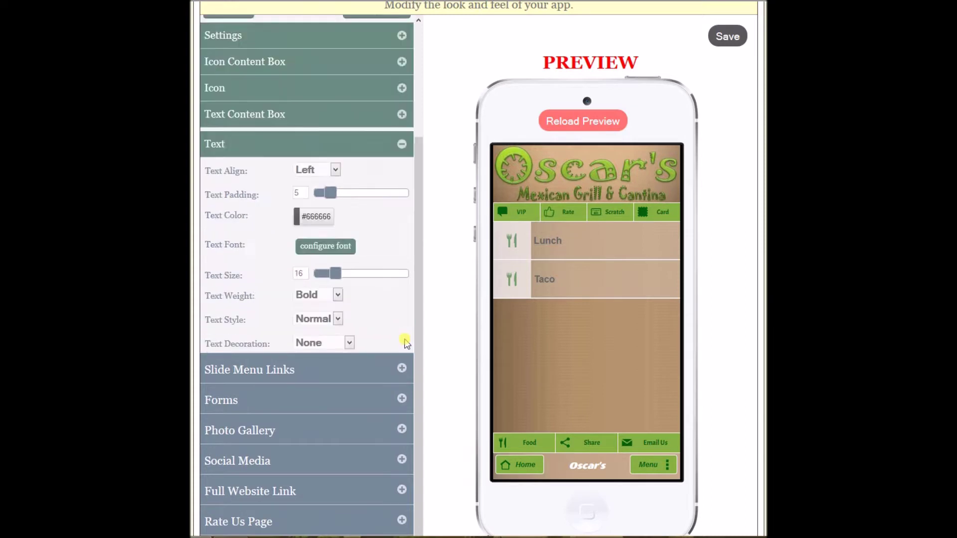
click(336, 168)
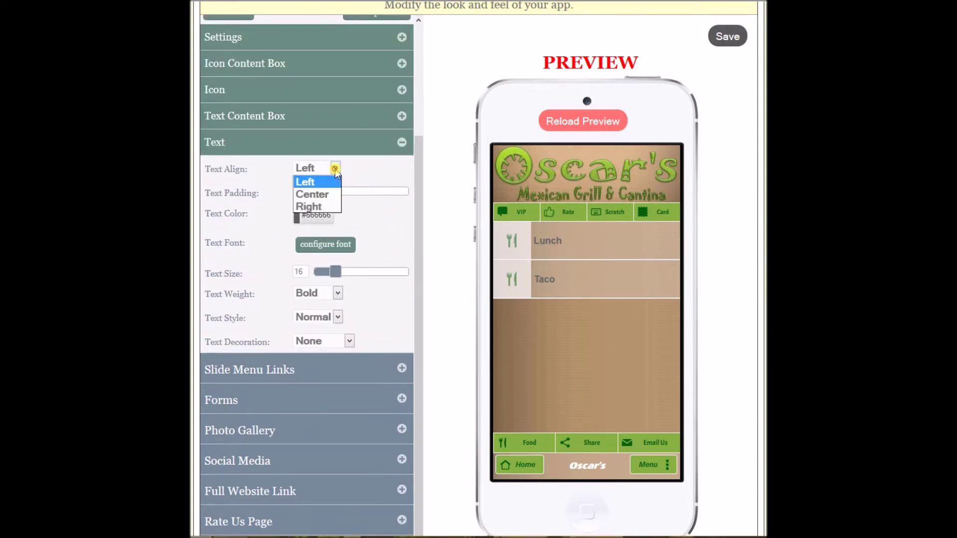
click(331, 195)
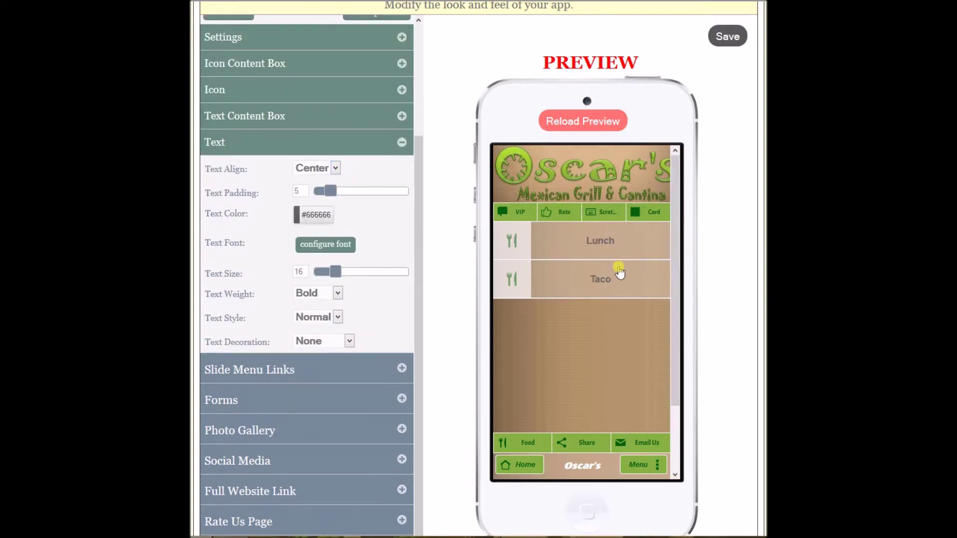
- Set the Main Links text color to #03610e
click(319, 216)
click(279, 237)
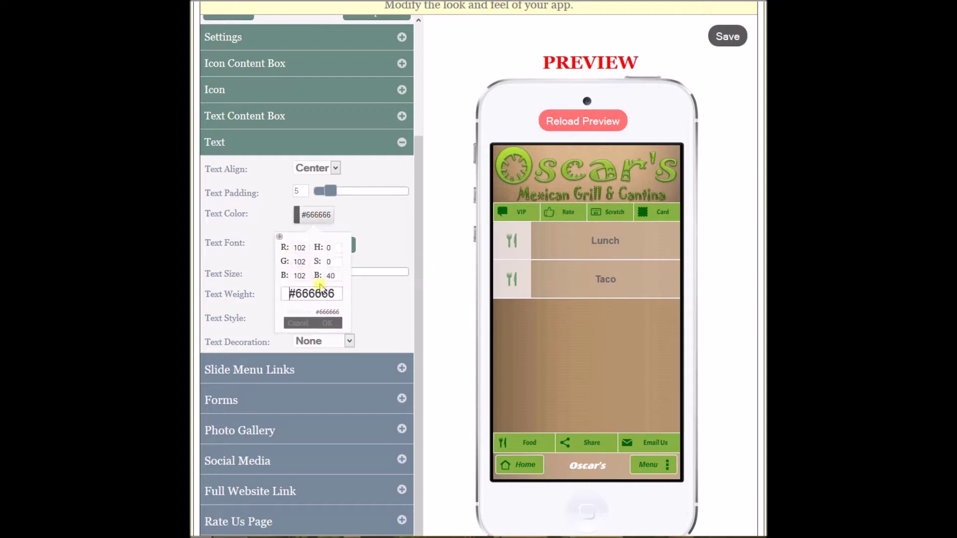
double_click(322, 294)
text(0)
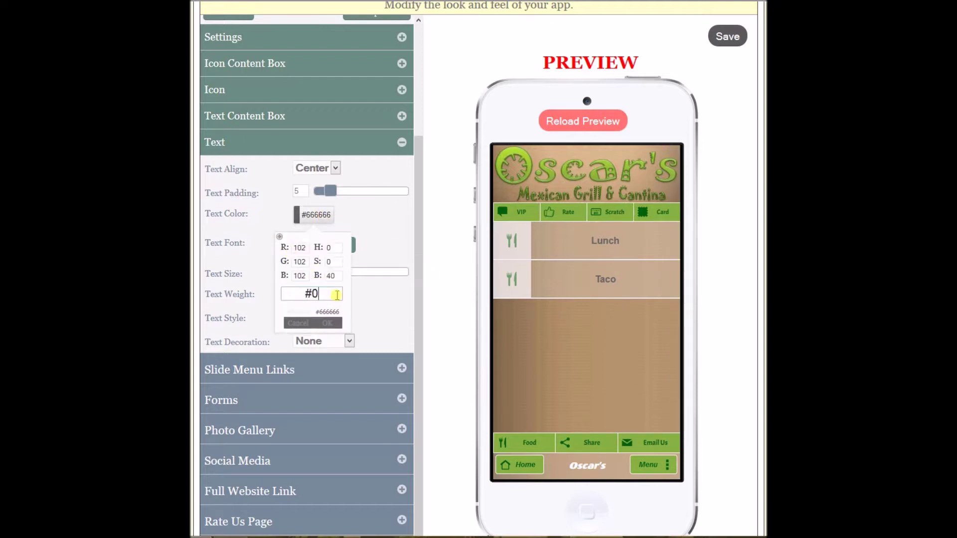
text(3610e)
click(331, 324)
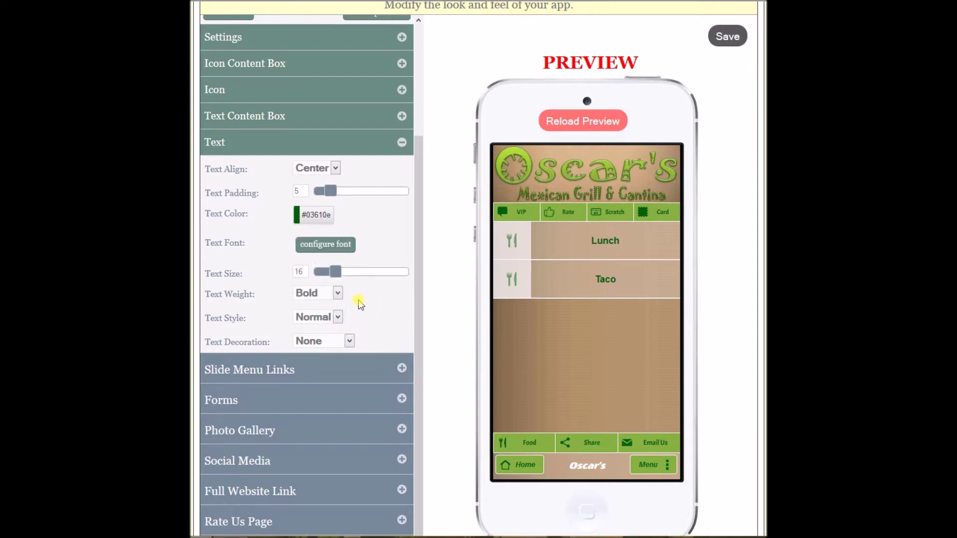
- Increase the Main Links text size slightly and save the style changes
drag(338, 278, 342, 279)
click(730, 40)
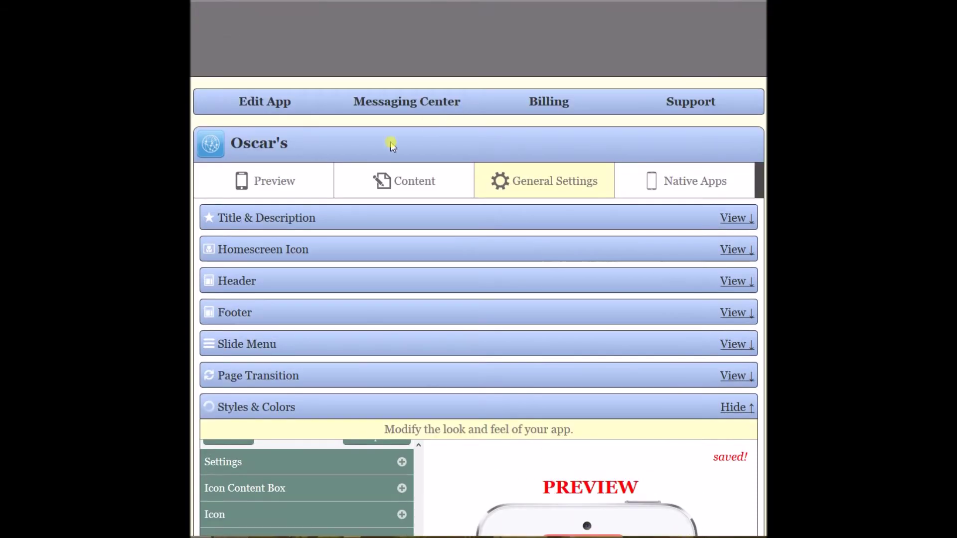
- Open the full app preview and view its Food page with the restyled links
click(277, 181)
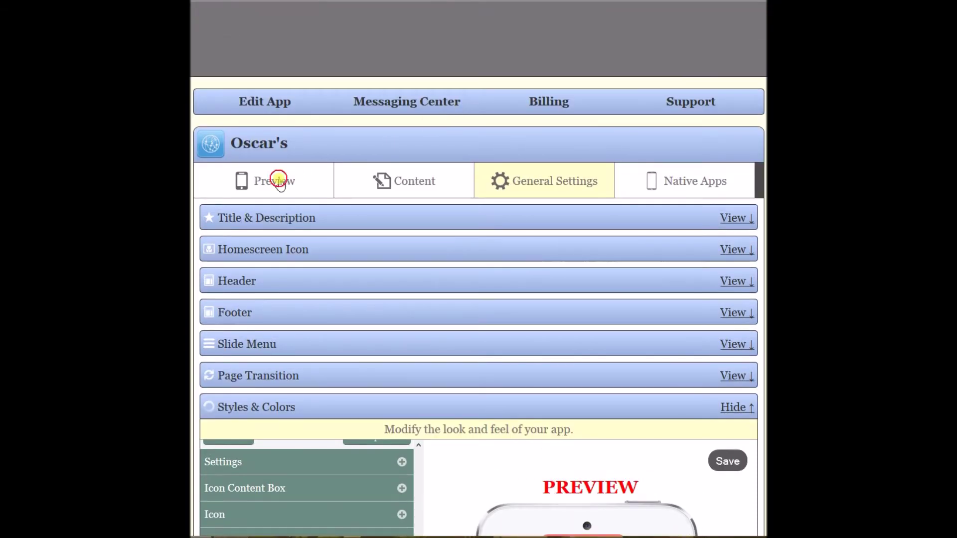
click(469, 253)
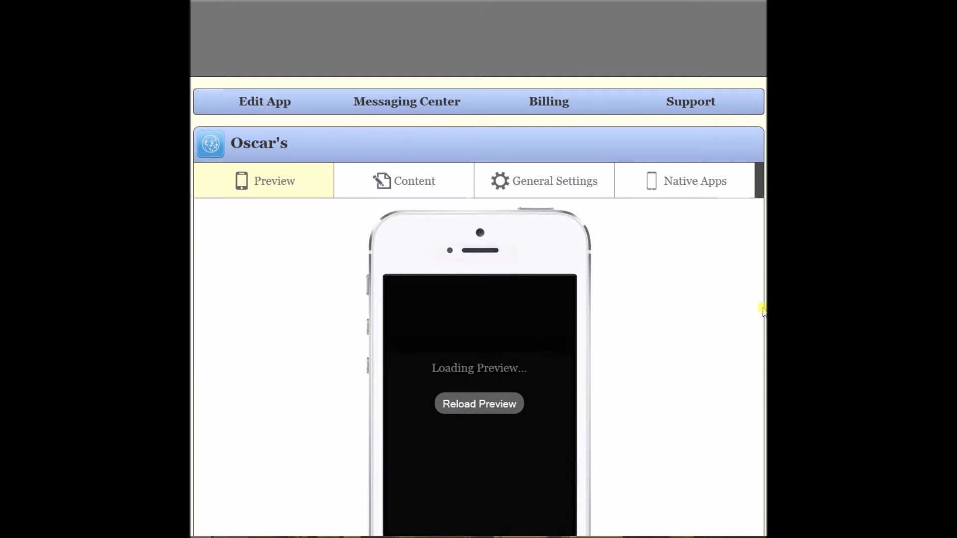
scroll(528, 367, down, 5)
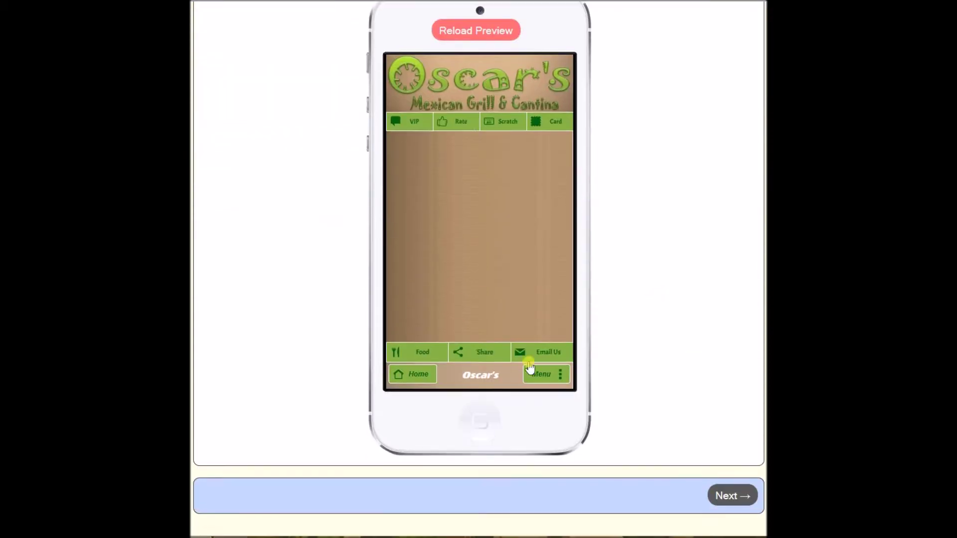
click(420, 352)
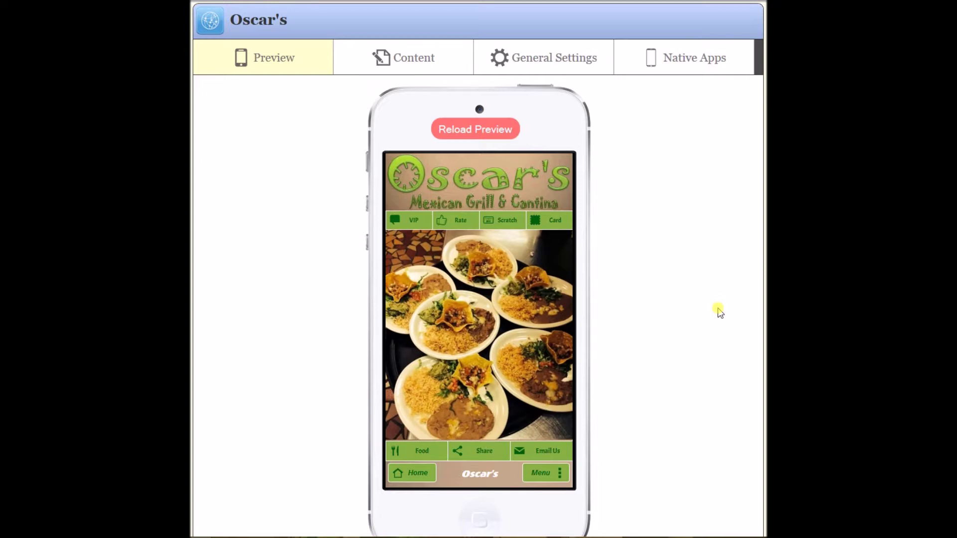
- Go to the locations page through the previewed app's slide menu and view the Gulfport location's address details
click(553, 476)
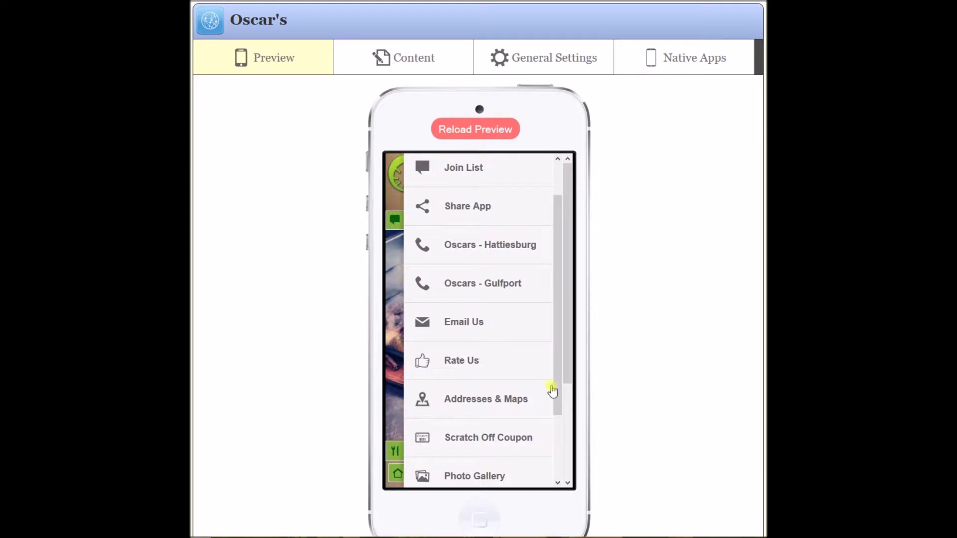
click(478, 407)
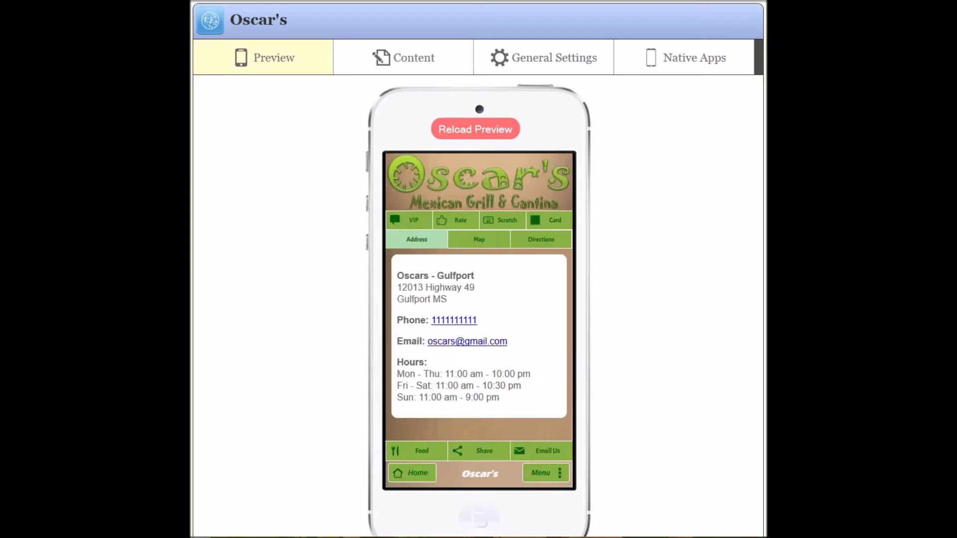
click(536, 472)
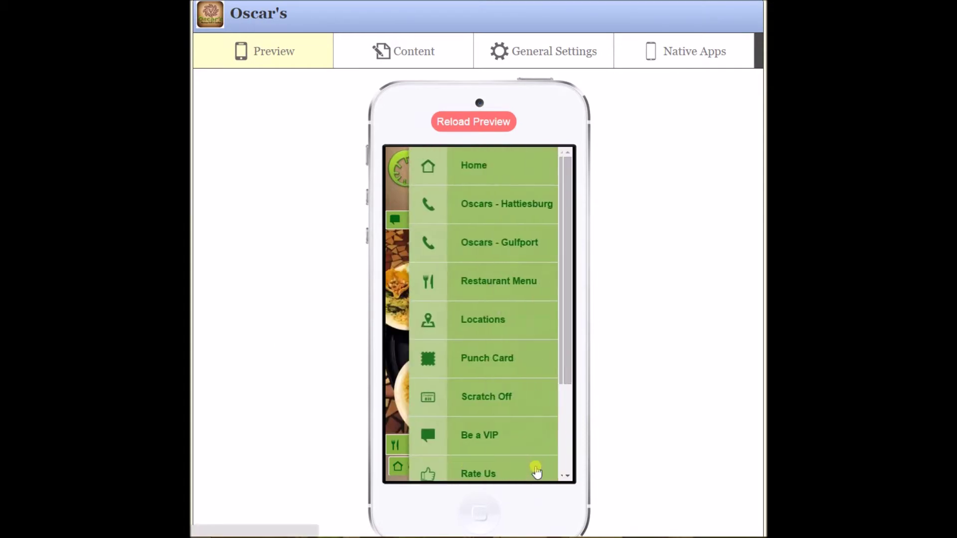
click(495, 322)
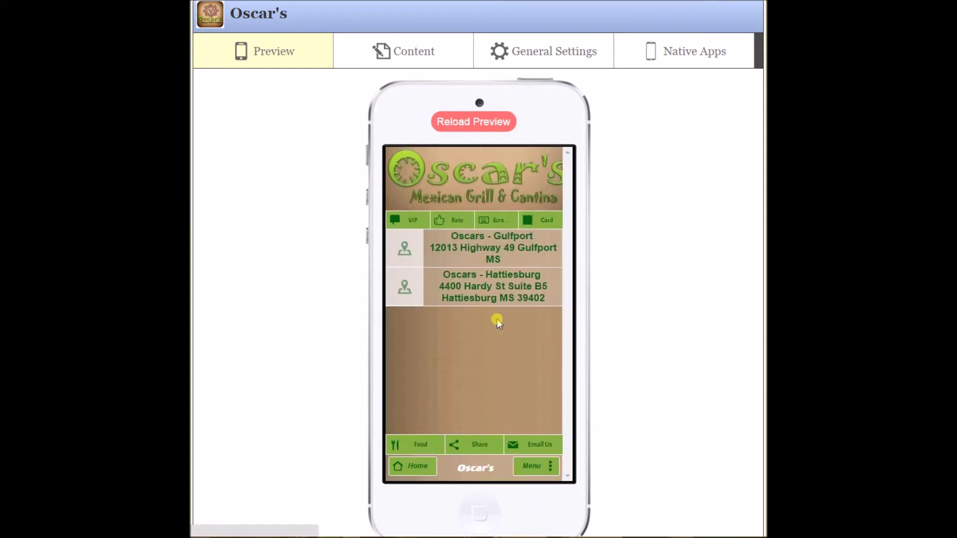
click(502, 244)
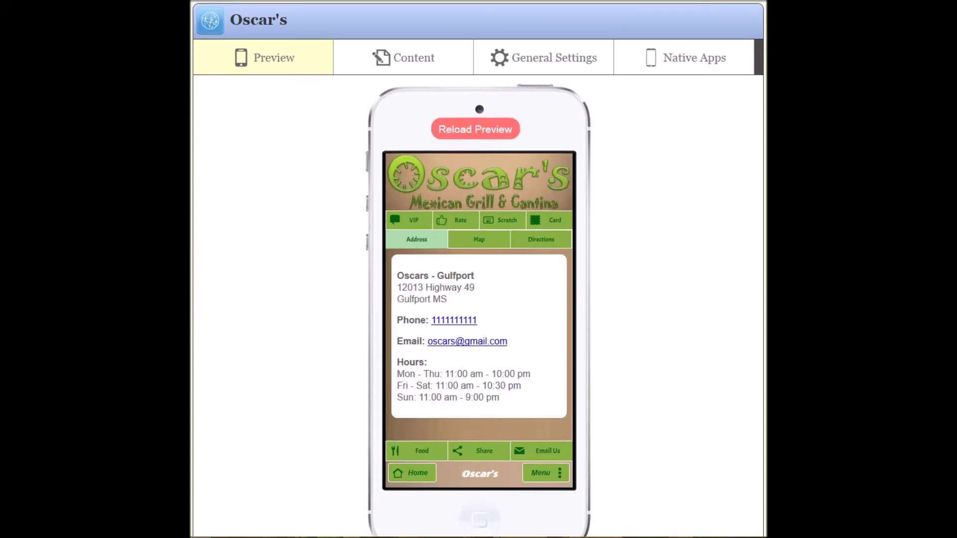
- Open the Content Body settings under the app's Styles & Colors and show the Gulfport address page in the preview
click(524, 69)
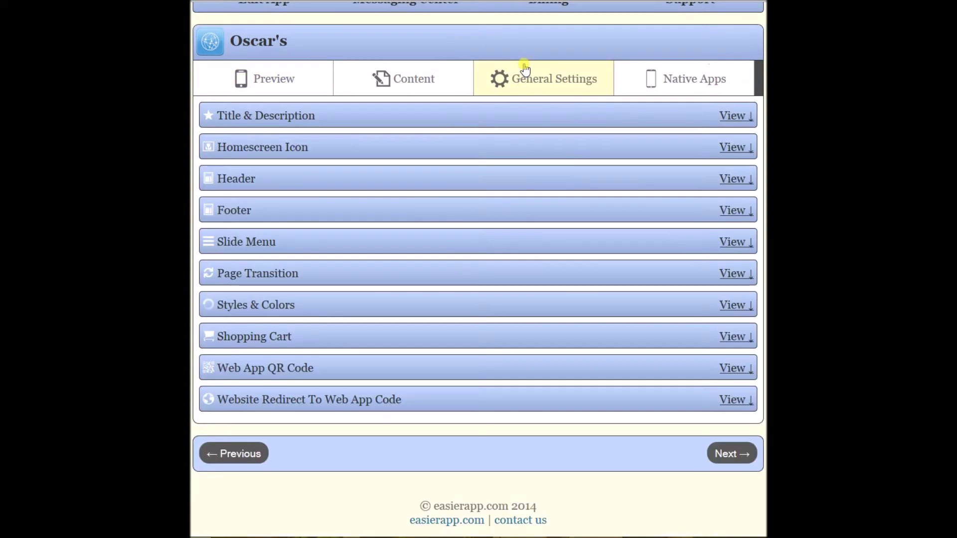
click(279, 305)
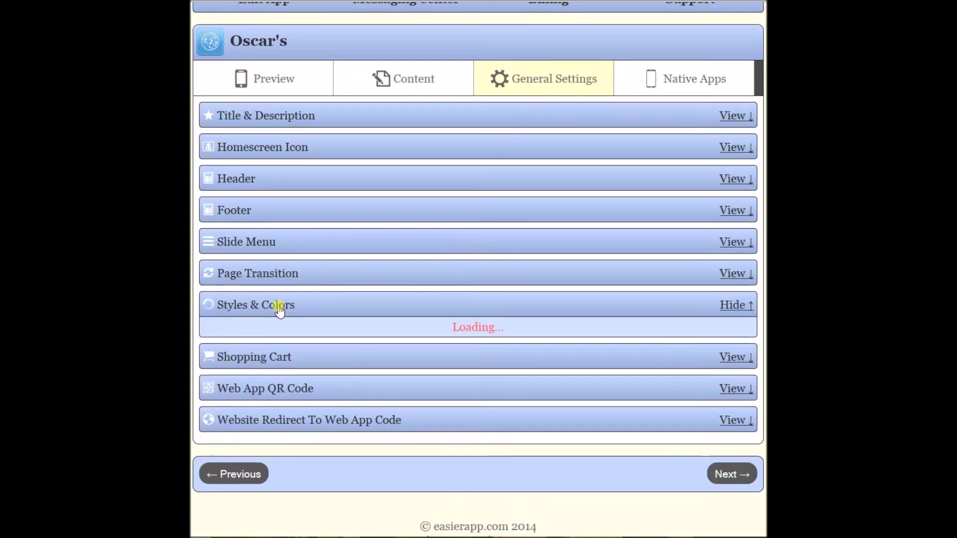
scroll(287, 305, down, 7)
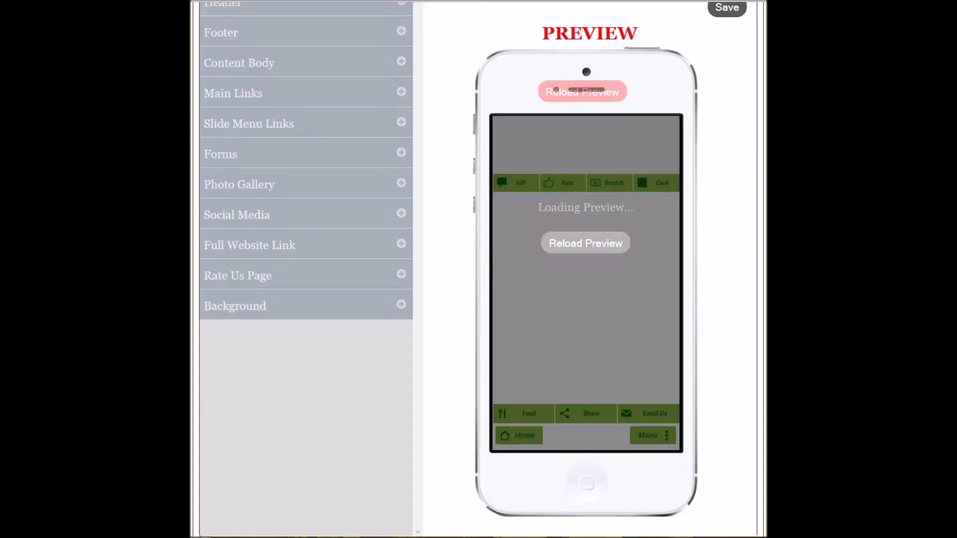
click(401, 61)
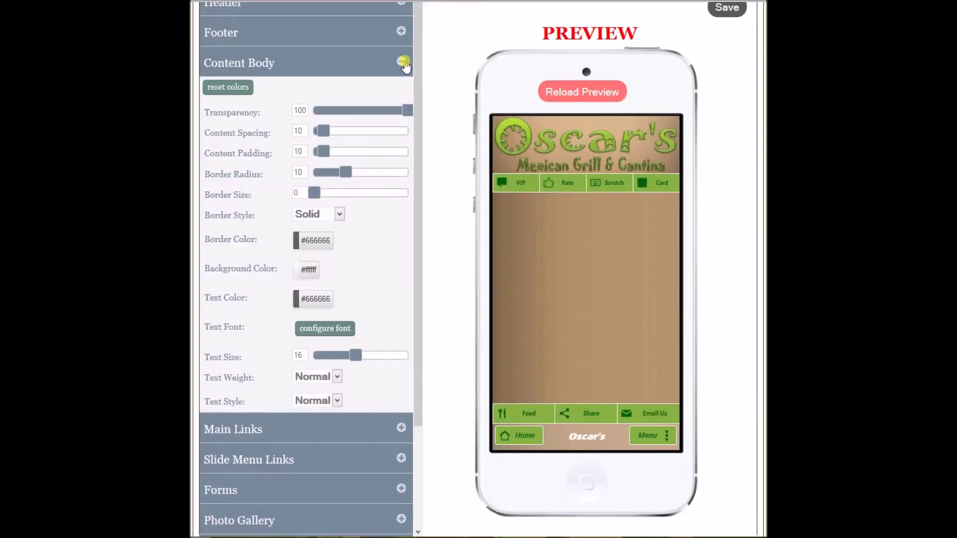
click(644, 437)
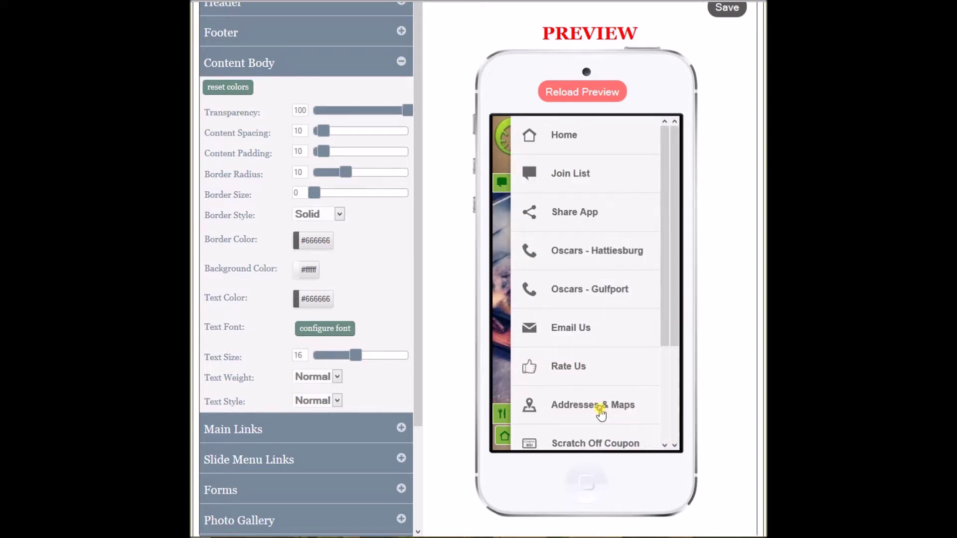
click(584, 293)
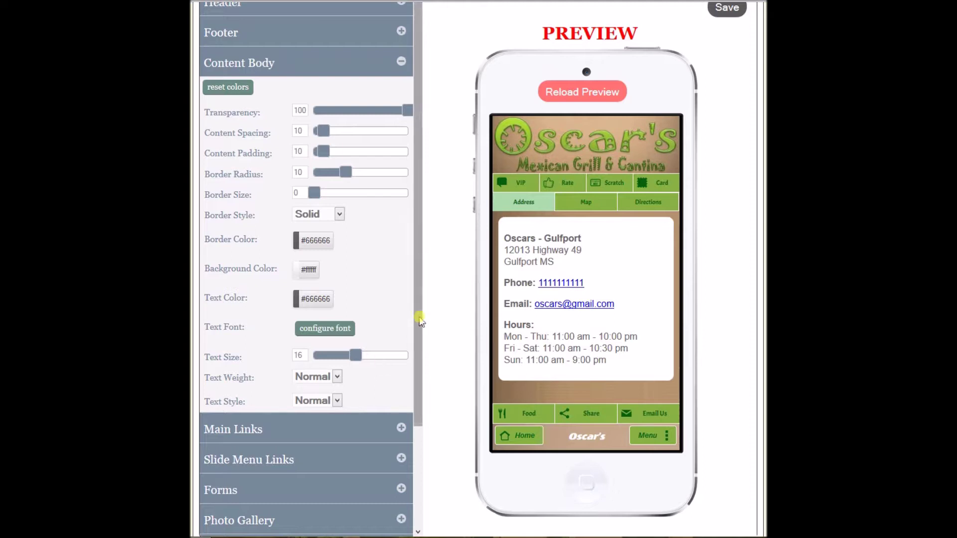
- Set the Content Body transparency to 37 and its content spacing to 6
drag(408, 114, 342, 115)
click(326, 133)
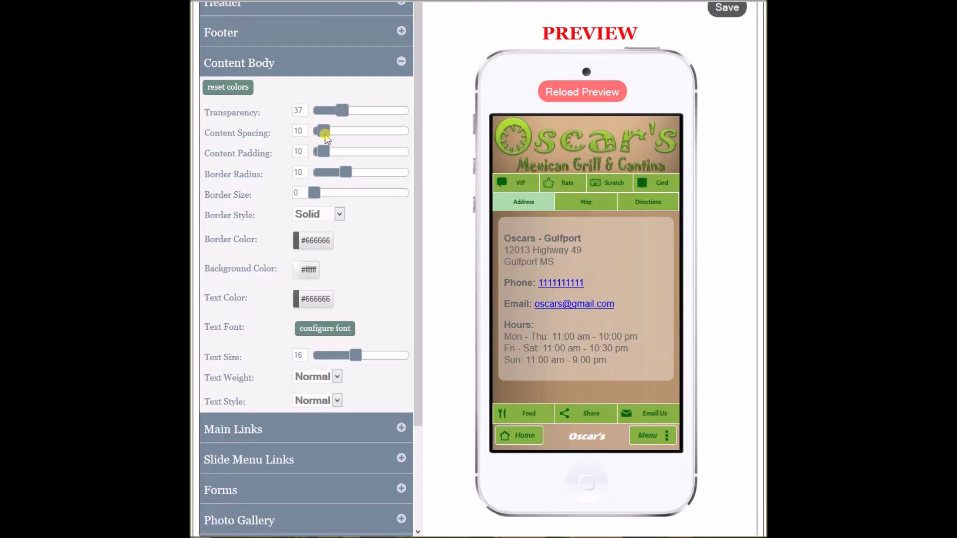
drag(324, 133, 320, 136)
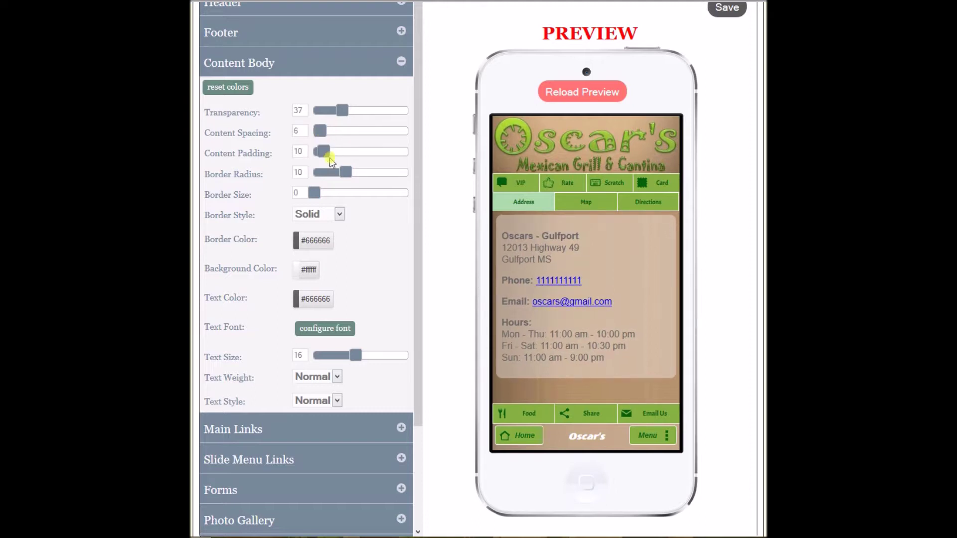
click(495, 231)
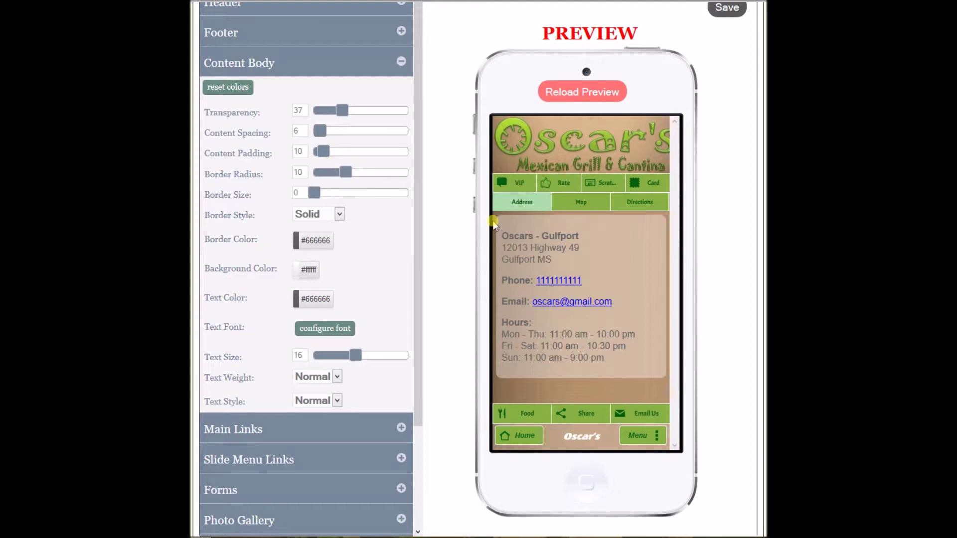
- Set the Content Body border radius to 25 and its border size to 2
click(344, 173)
drag(344, 172, 392, 172)
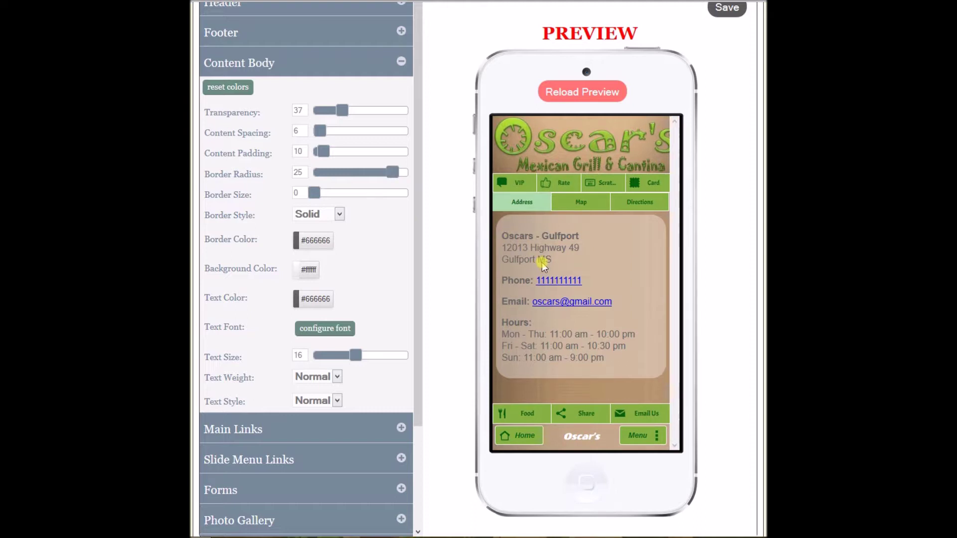
drag(310, 192, 317, 195)
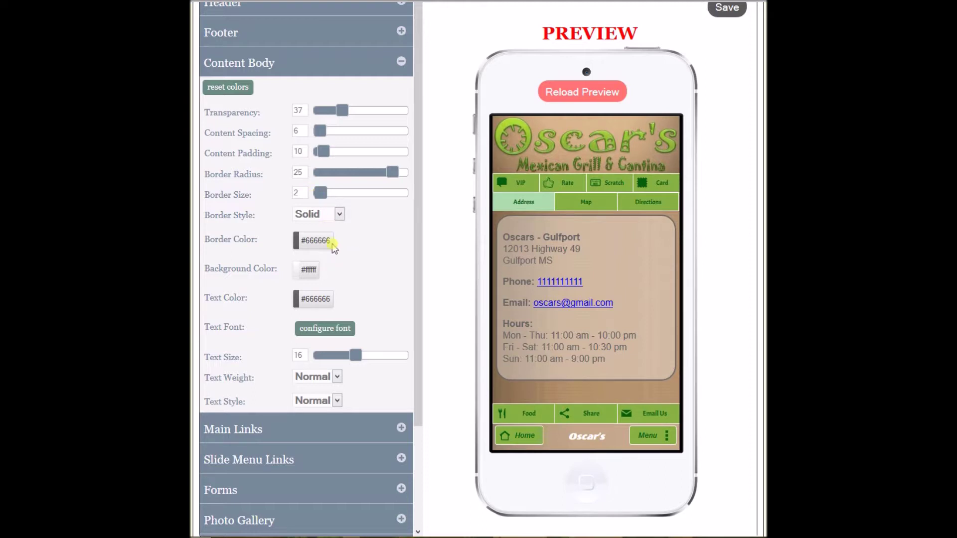
- Set the Content Body border color to #05ad48
click(312, 240)
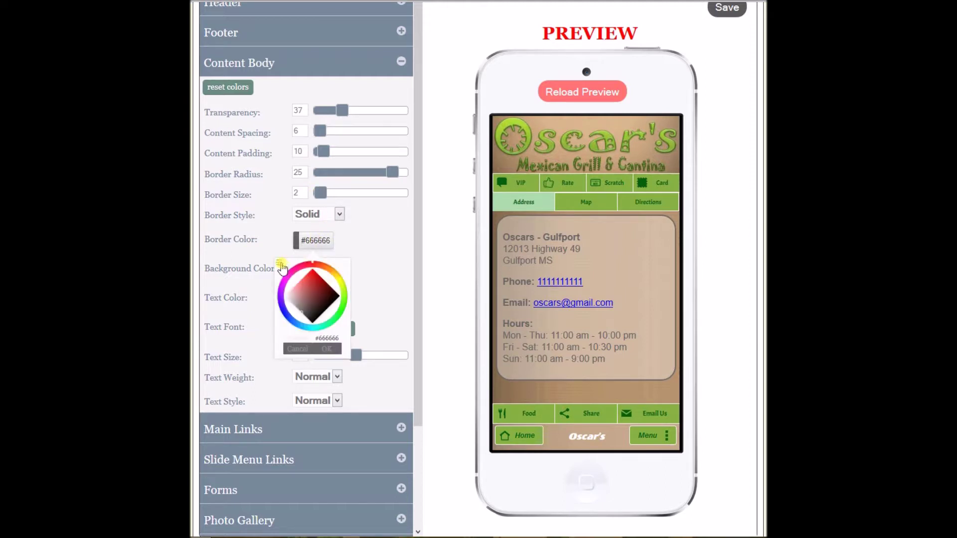
click(280, 263)
double_click(312, 320)
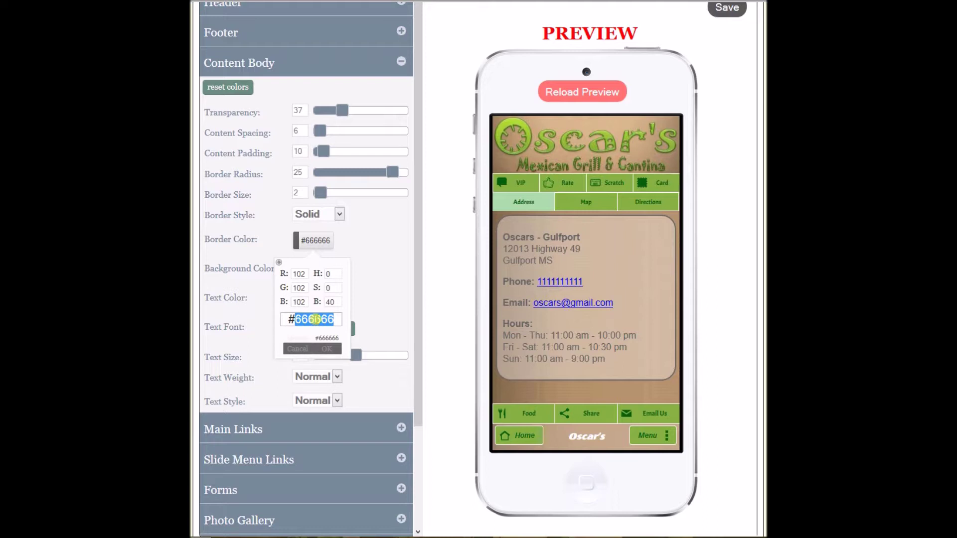
text(0)
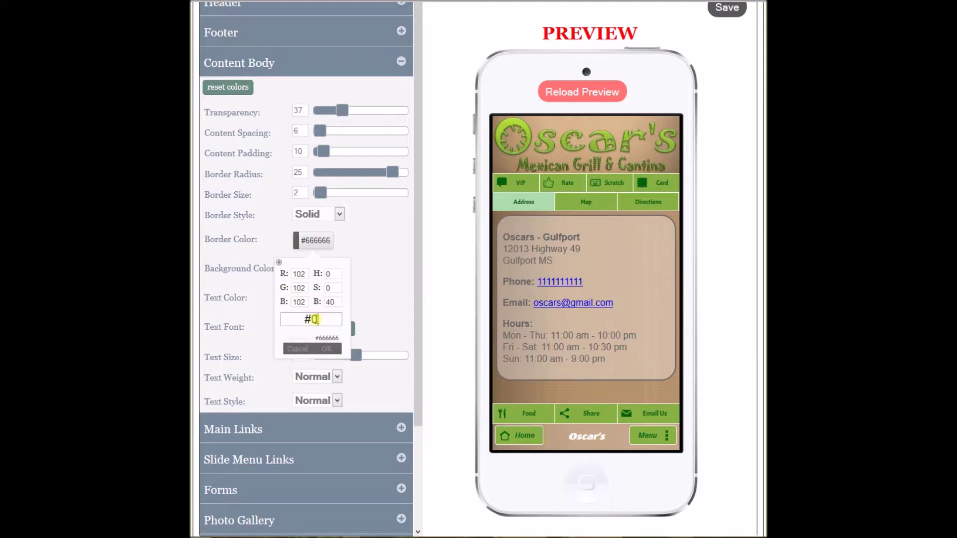
text(5a)
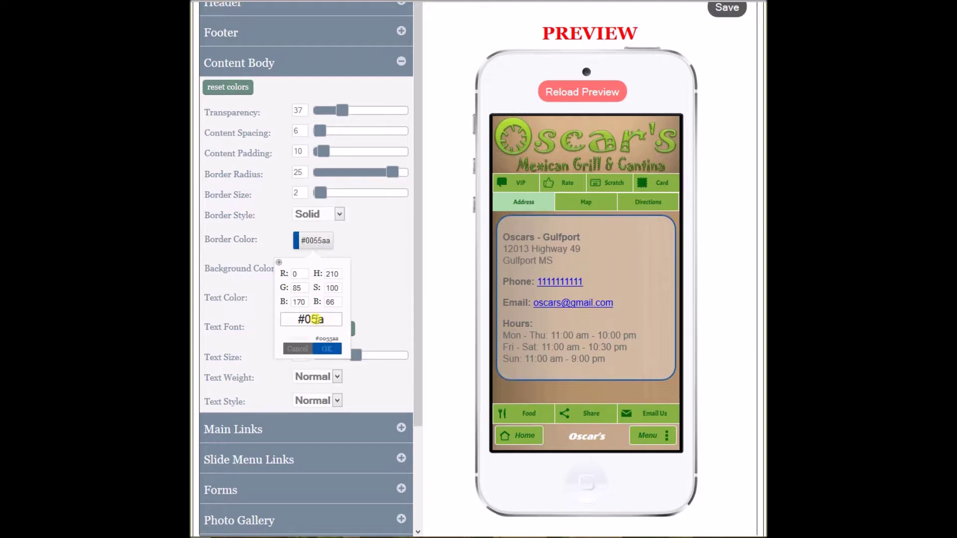
text(d48)
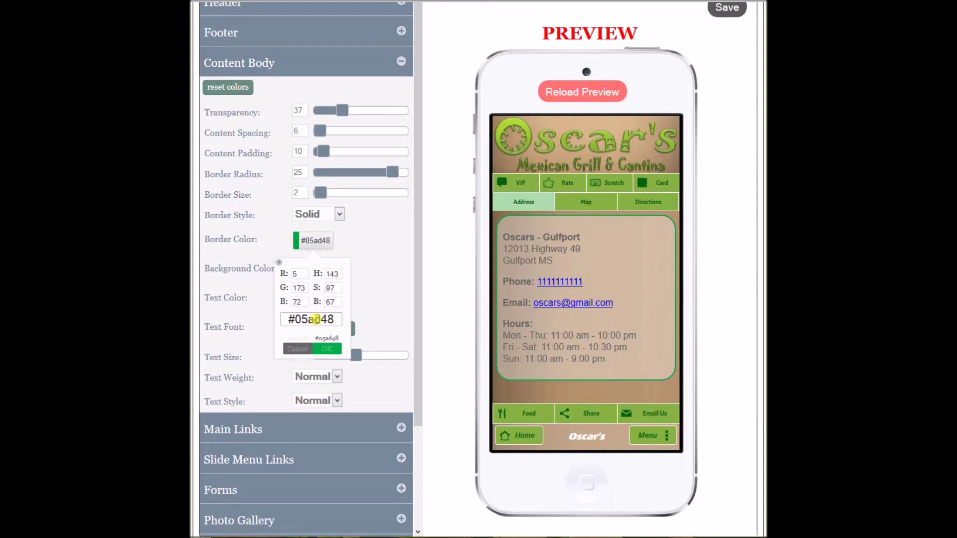
click(327, 348)
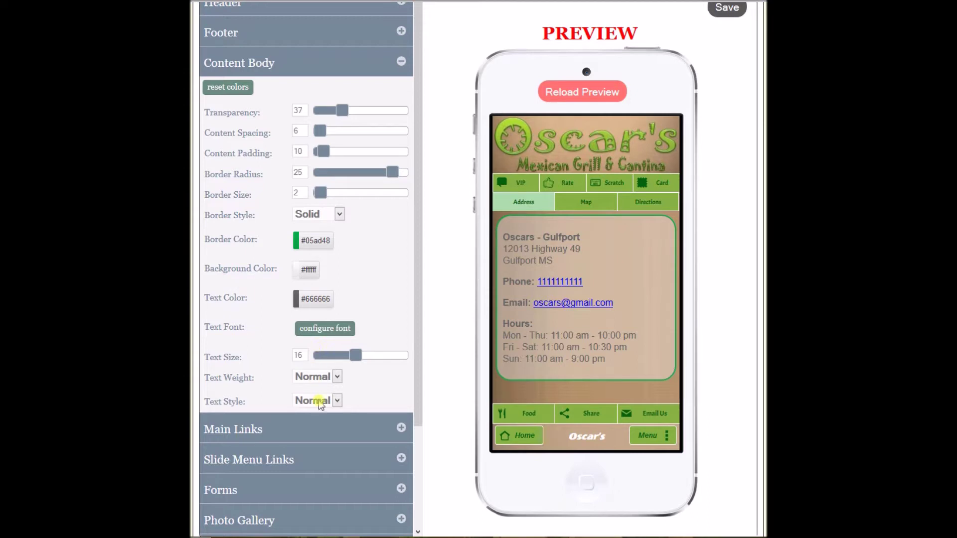
- Change the Content Body text color to white (#ffffff) and save the styles
click(310, 301)
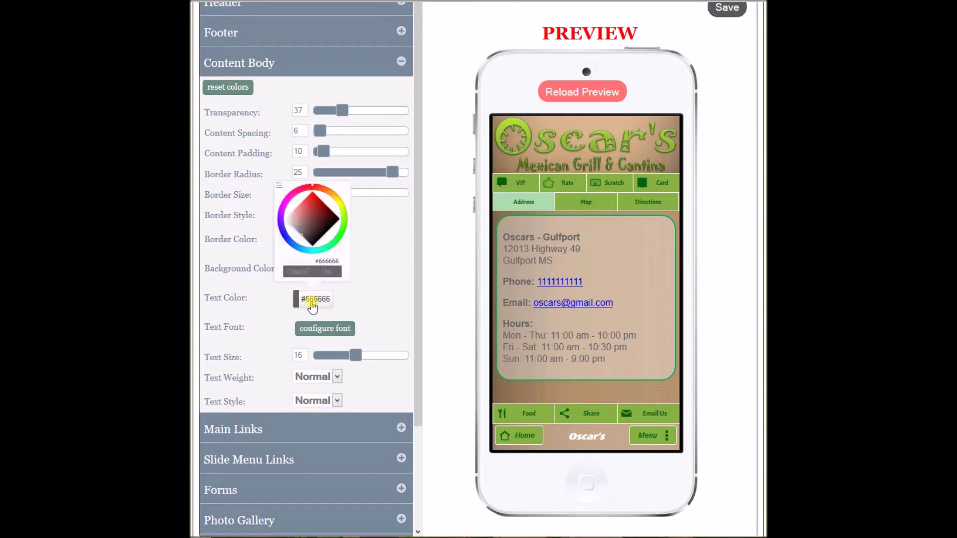
drag(315, 215, 272, 221)
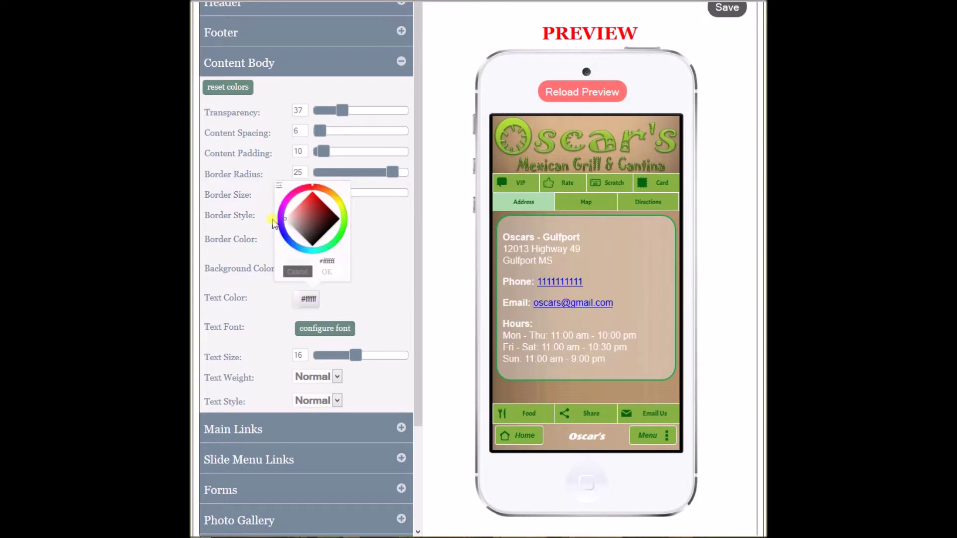
click(326, 271)
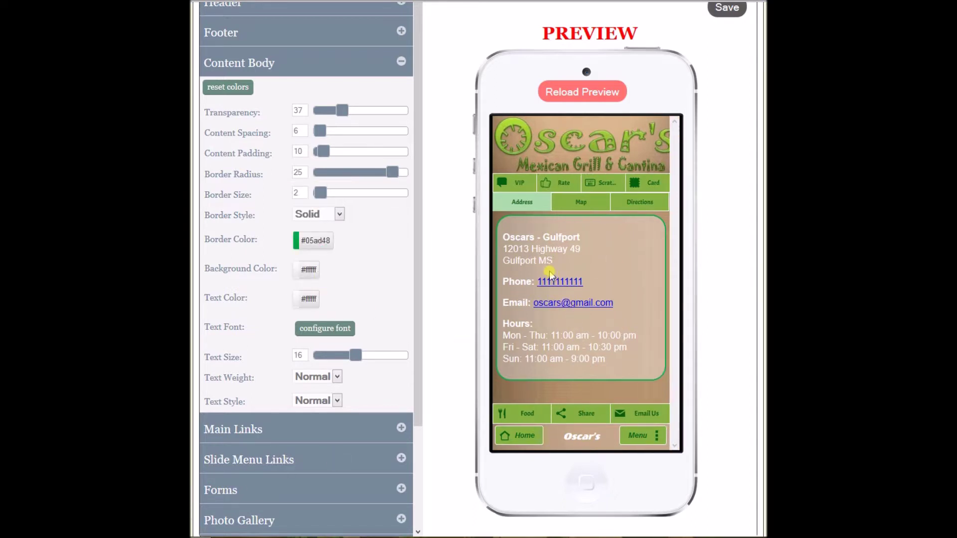
click(726, 8)
- Examine the new content body styling on the previewed Rate and Email Us pages
click(563, 186)
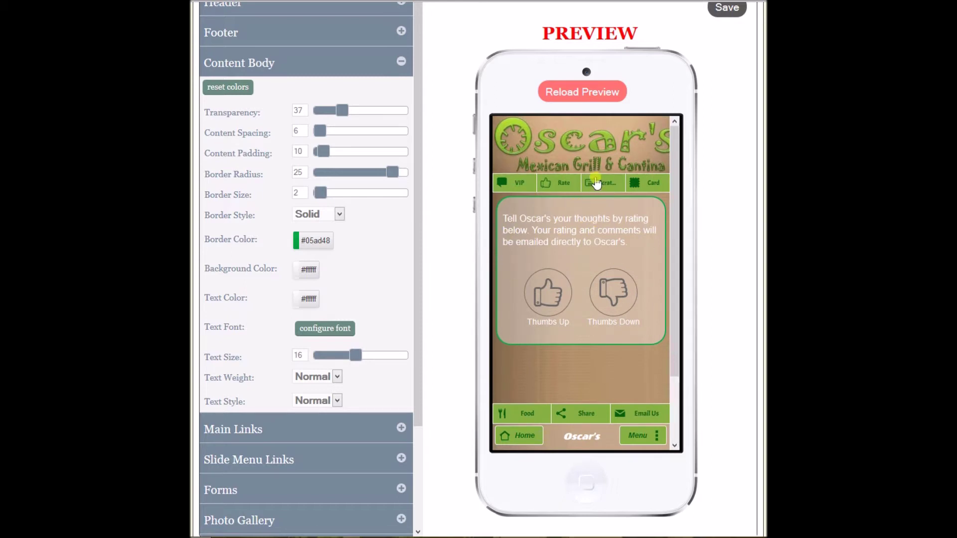
click(650, 409)
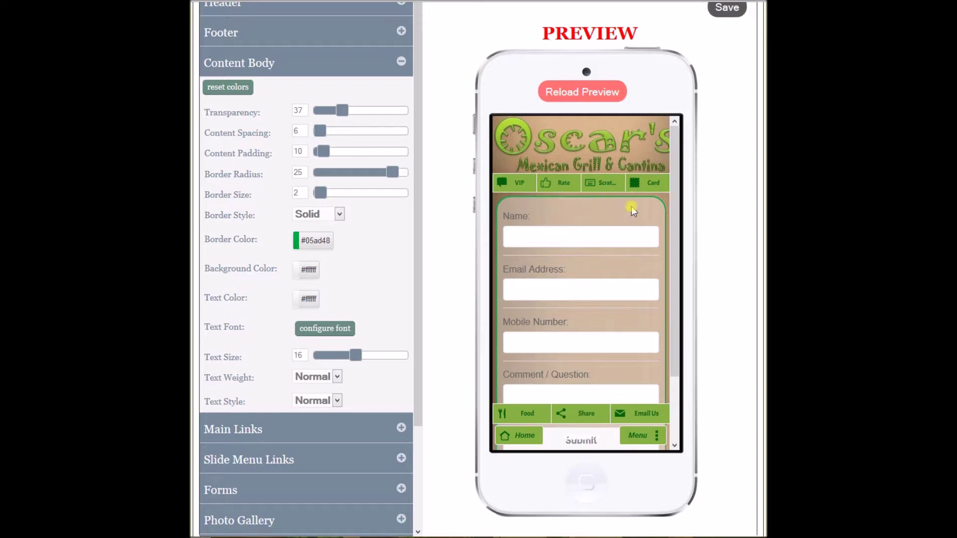
- Examine the Email Us and VIP forms in the preview, switching the VIP consent to Agree and back to Disagree
drag(670, 208, 674, 265)
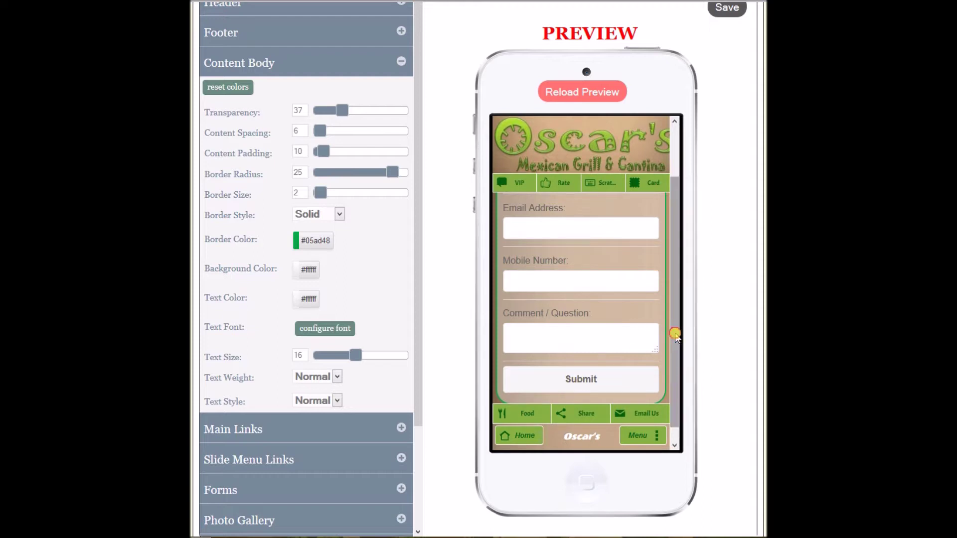
drag(674, 334, 678, 290)
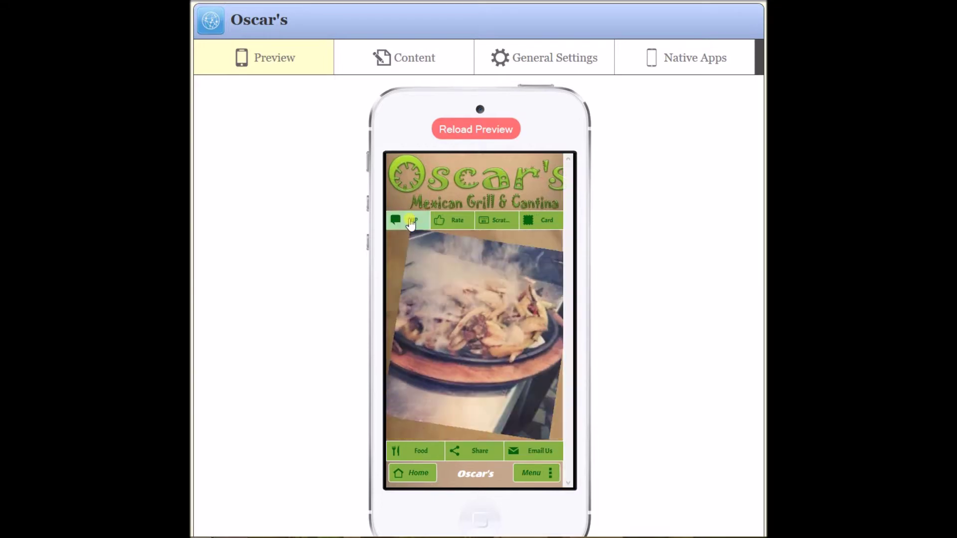
click(409, 222)
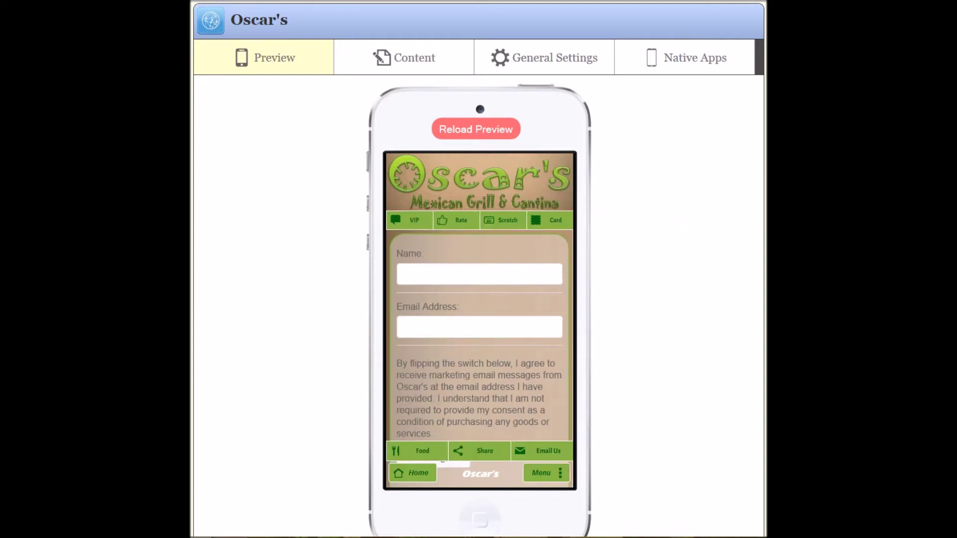
scroll(478, 269, down, 1)
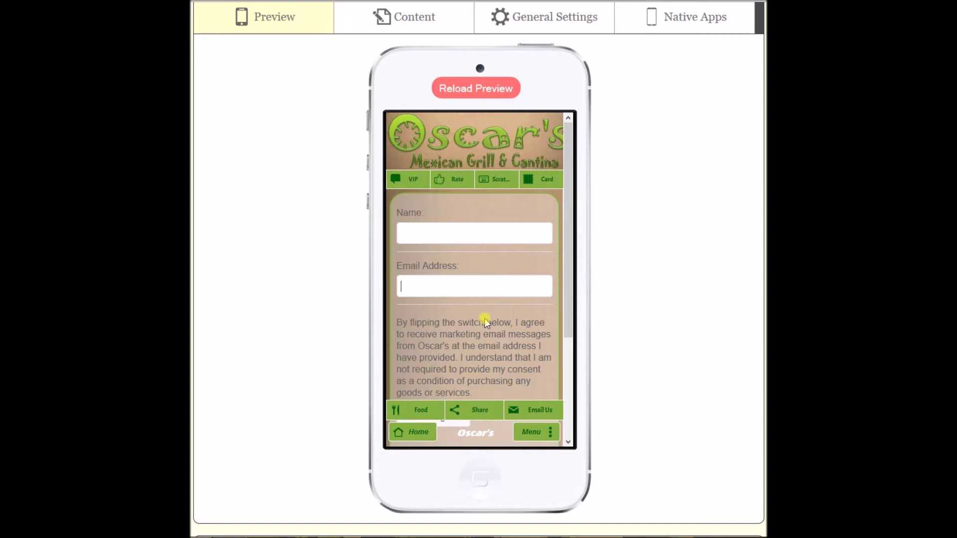
scroll(484, 321, down, 3)
click(409, 288)
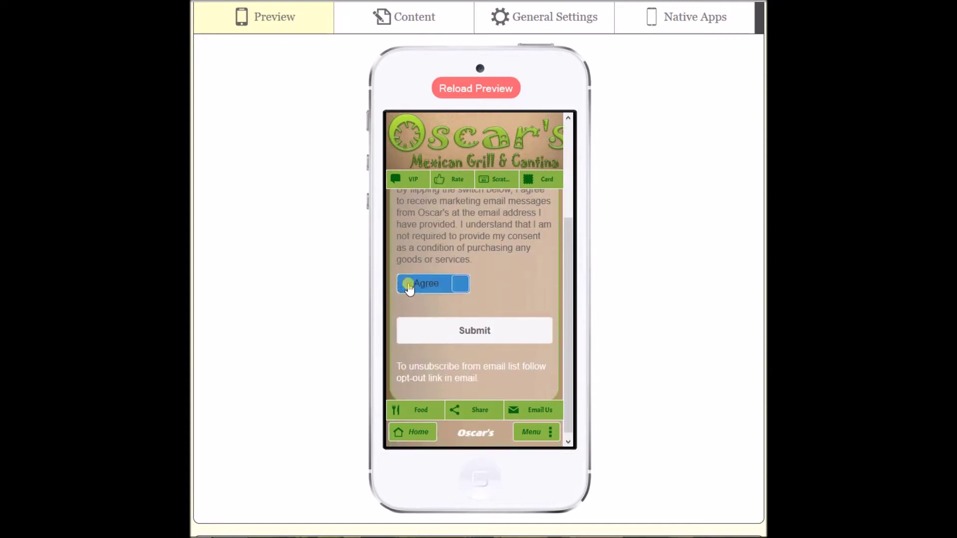
click(423, 285)
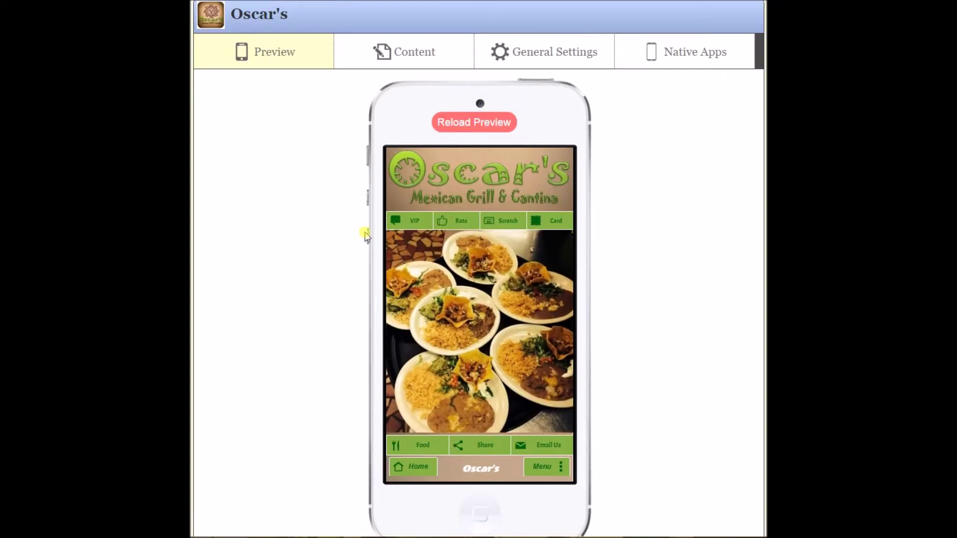
- Compare the finished Oscar's app's VIP form with the VIP form of the app being edited
click(414, 222)
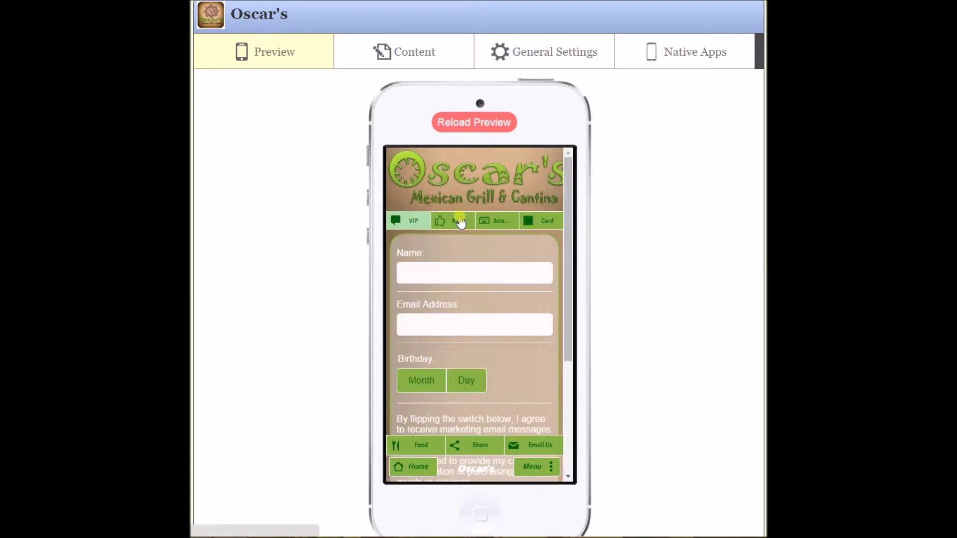
mouse_move(566, 222)
mouse_down()
mouse_move(570, 344)
mouse_move(571, 223)
mouse_up()
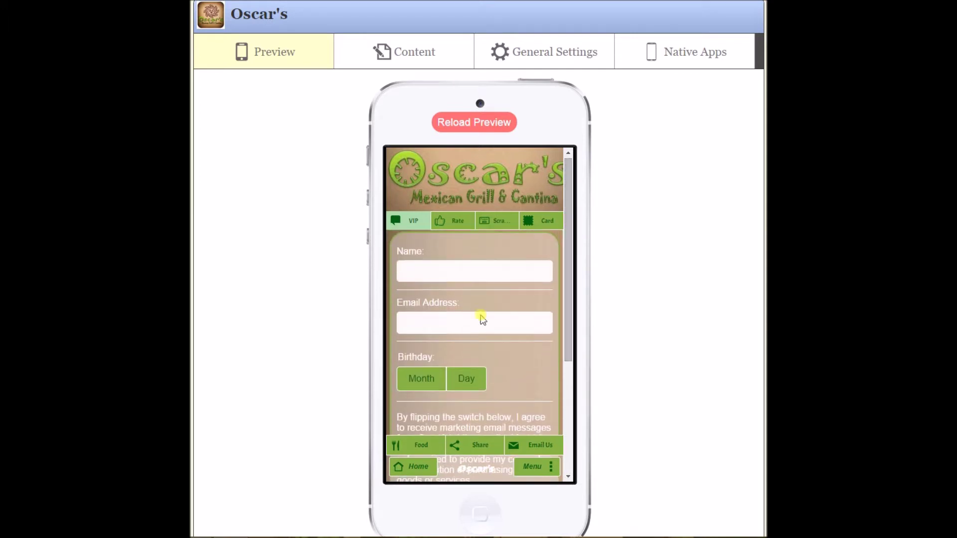
scroll(527, 294, down, 5)
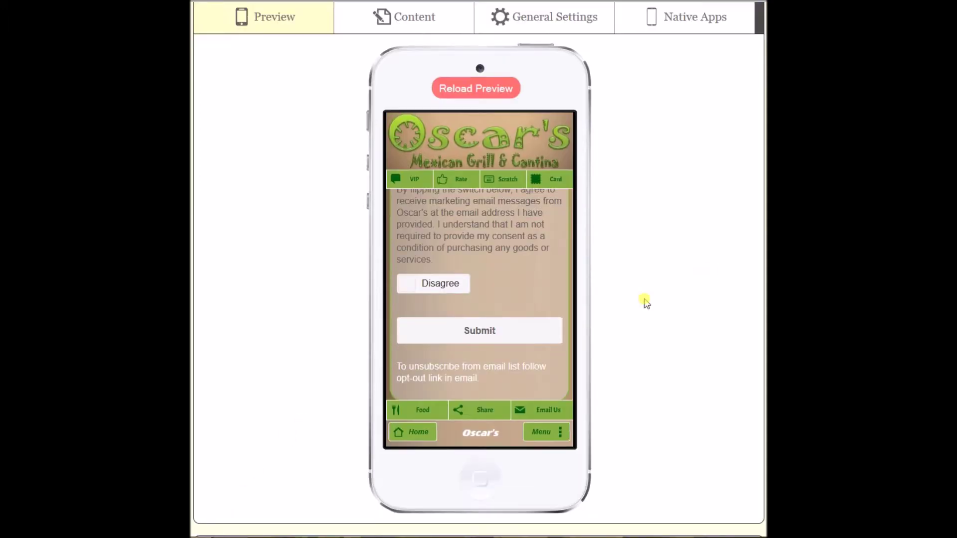
drag(563, 239, 570, 145)
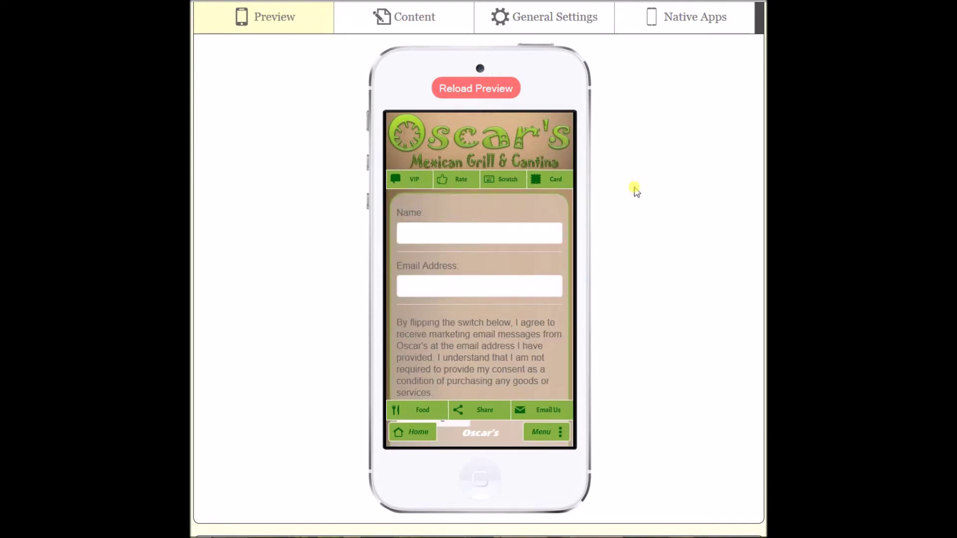
- In the general settings' Styles & Colors, set the form labels' text color to white (#ffffff) with the VIP page previewed
click(564, 20)
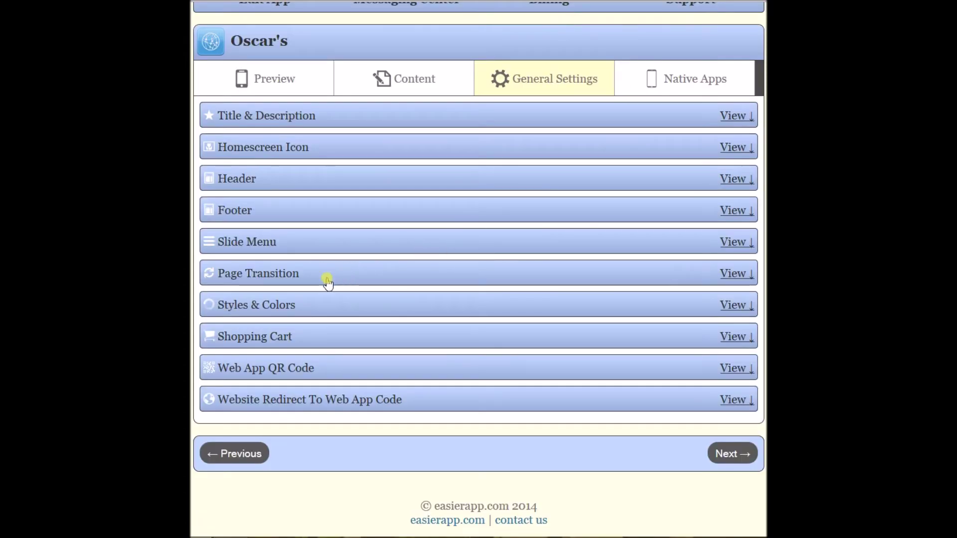
click(273, 304)
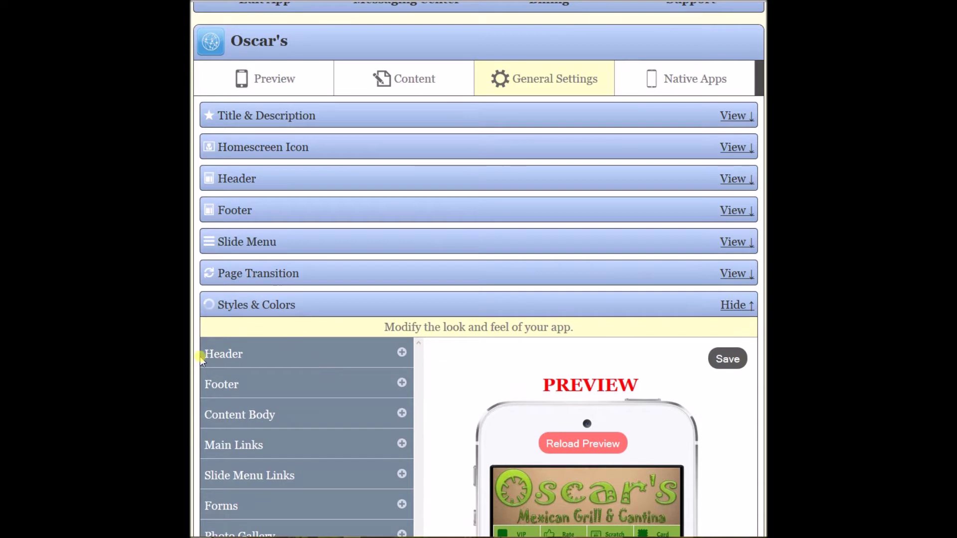
scroll(350, 321, down, 4)
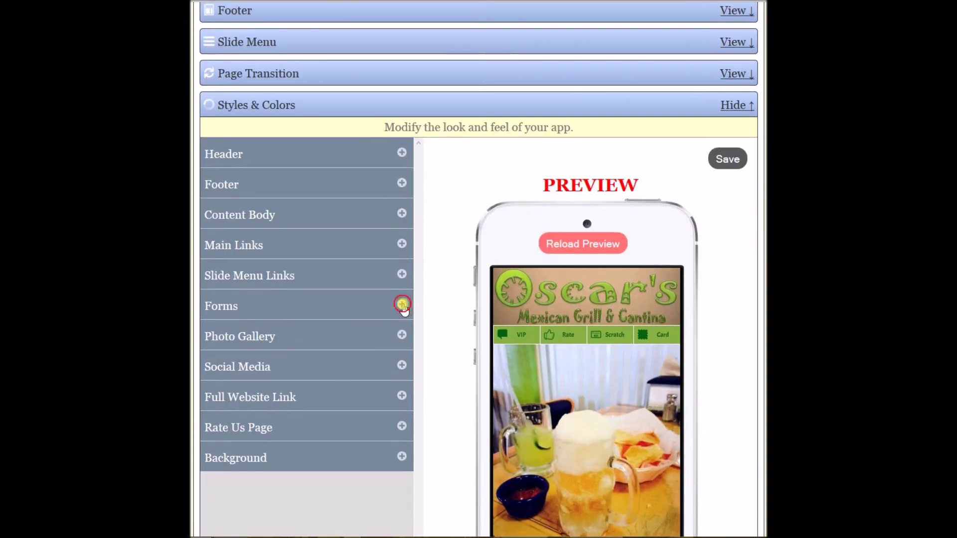
click(402, 305)
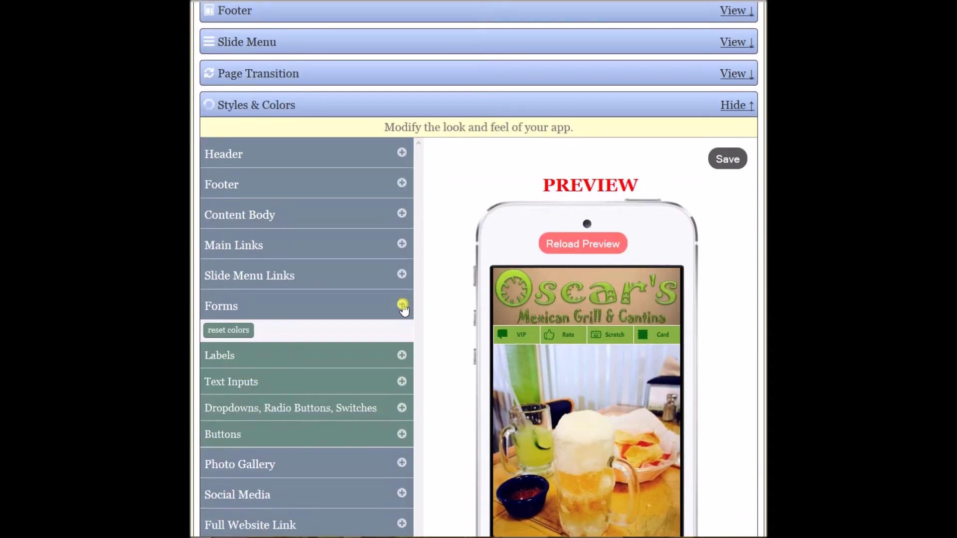
click(399, 356)
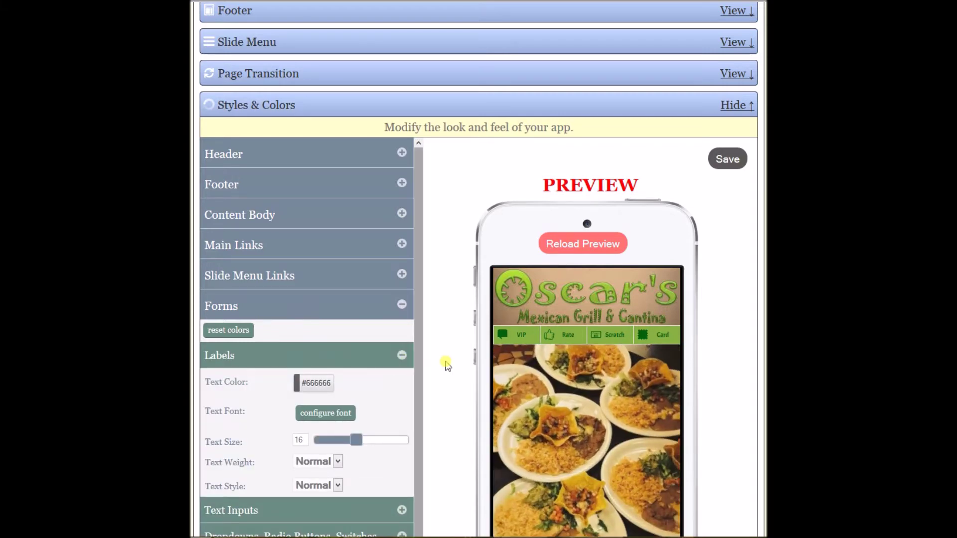
scroll(521, 152, down, 4)
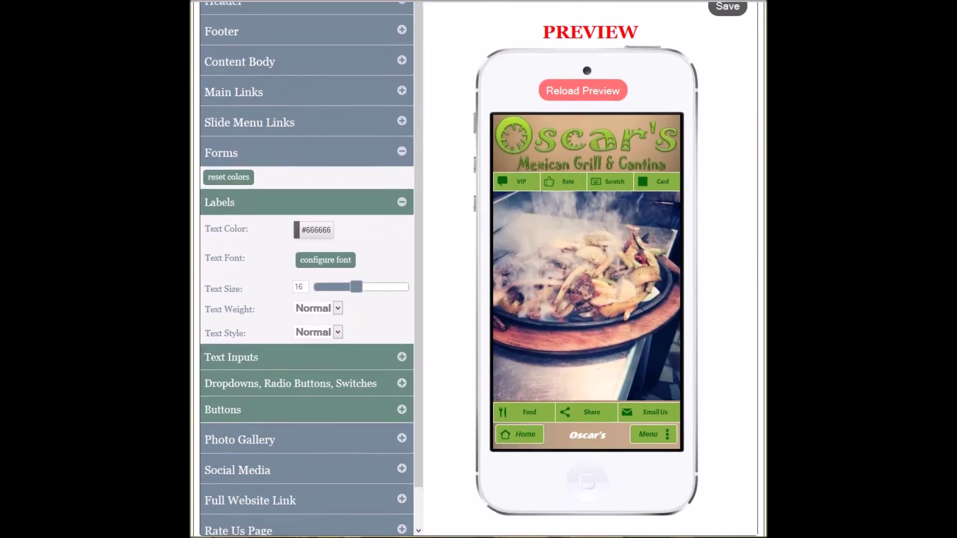
click(519, 149)
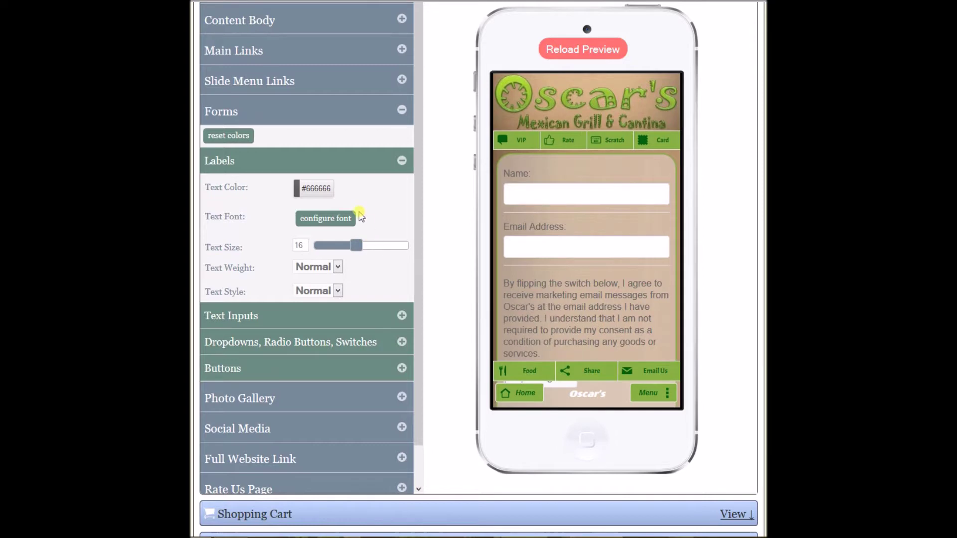
click(314, 188)
click(316, 240)
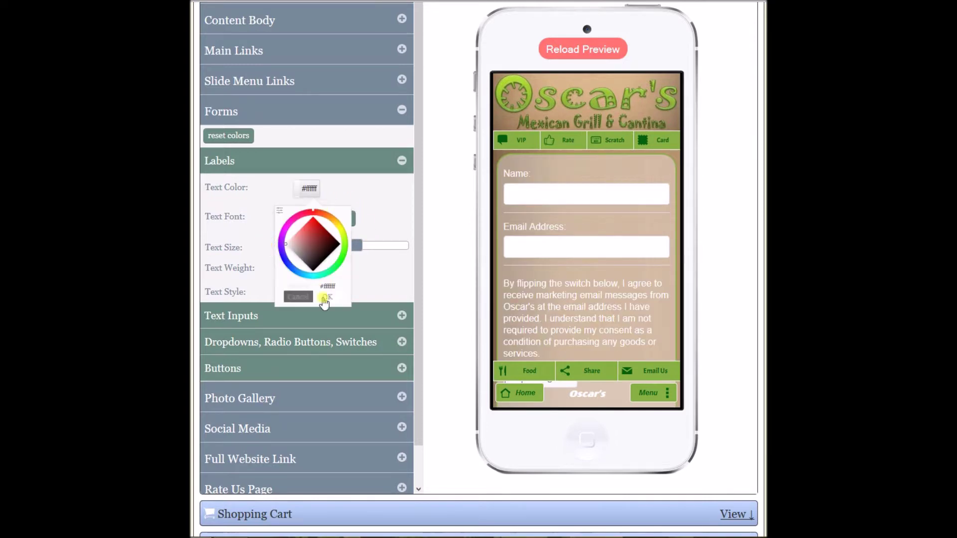
click(328, 298)
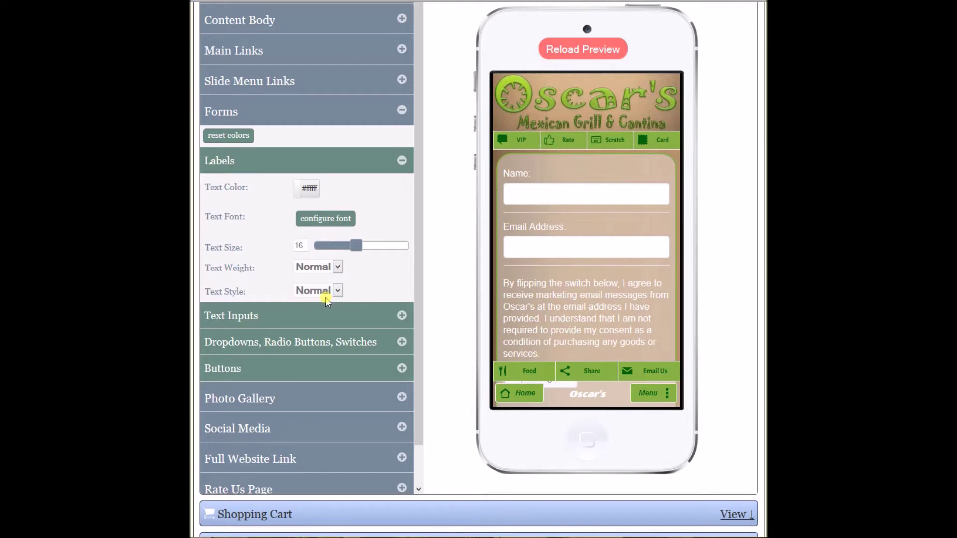
- Set the border color of the form text inputs to white (#ffffff) and check the Name field in the preview
click(401, 160)
click(402, 187)
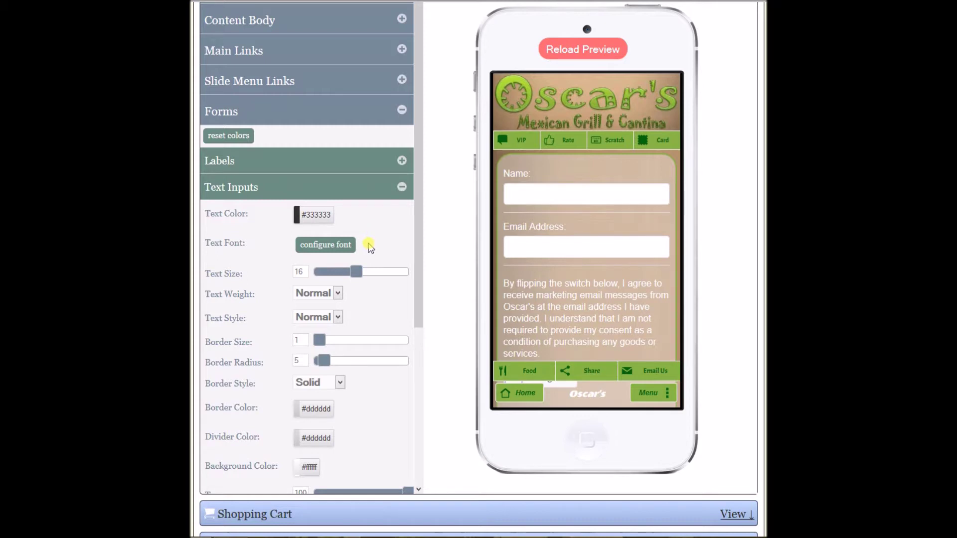
click(314, 409)
click(282, 329)
drag(282, 328, 268, 332)
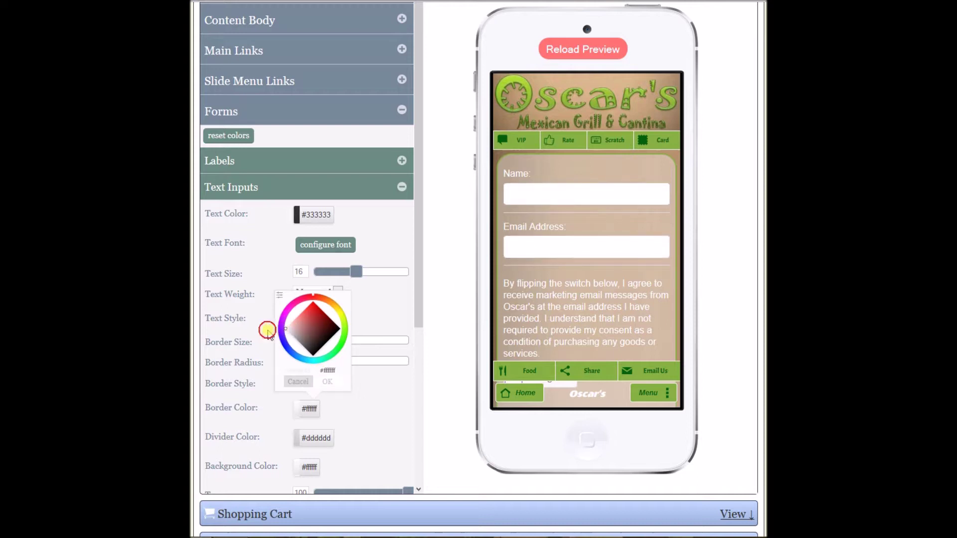
click(327, 382)
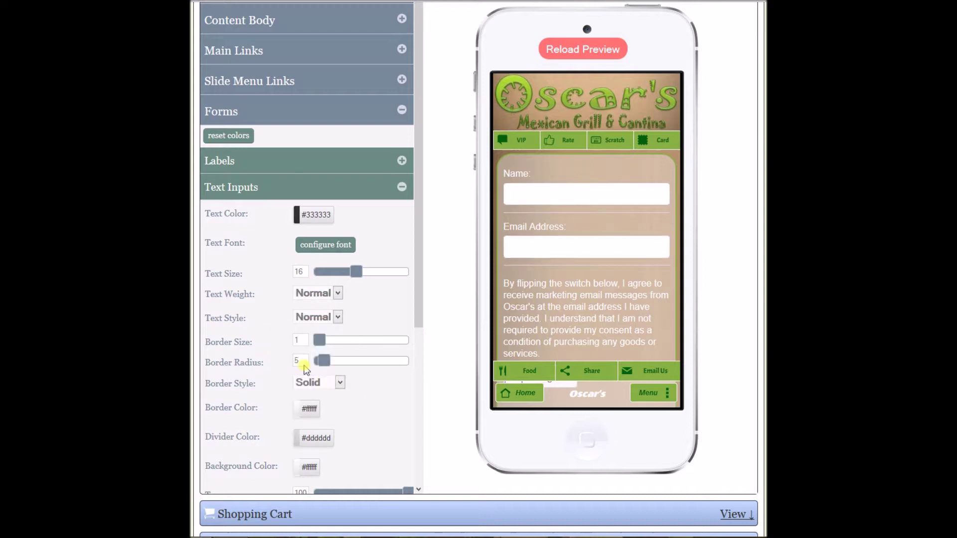
click(561, 200)
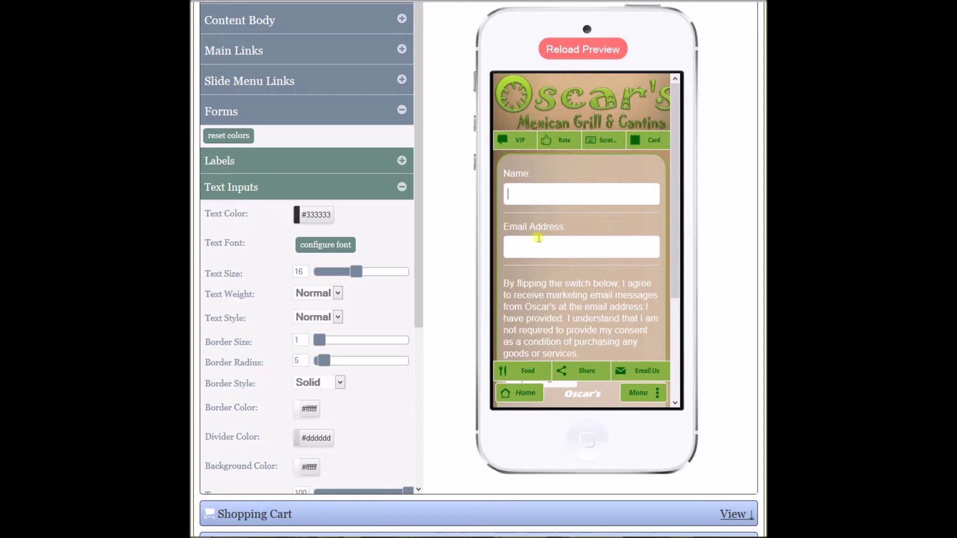
- Set the text inputs' divider color to white (#ffffff) and their transparency to 75
click(319, 438)
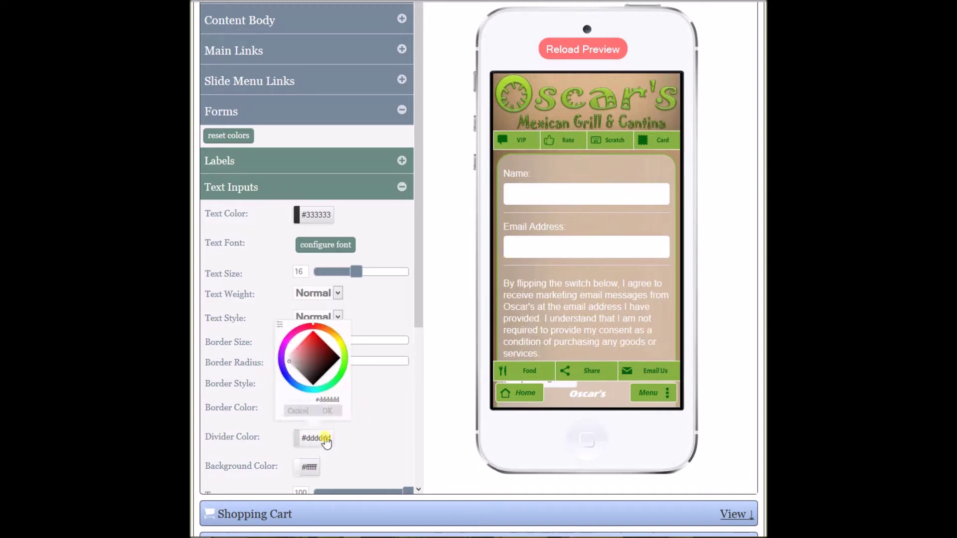
click(327, 410)
drag(415, 310, 413, 370)
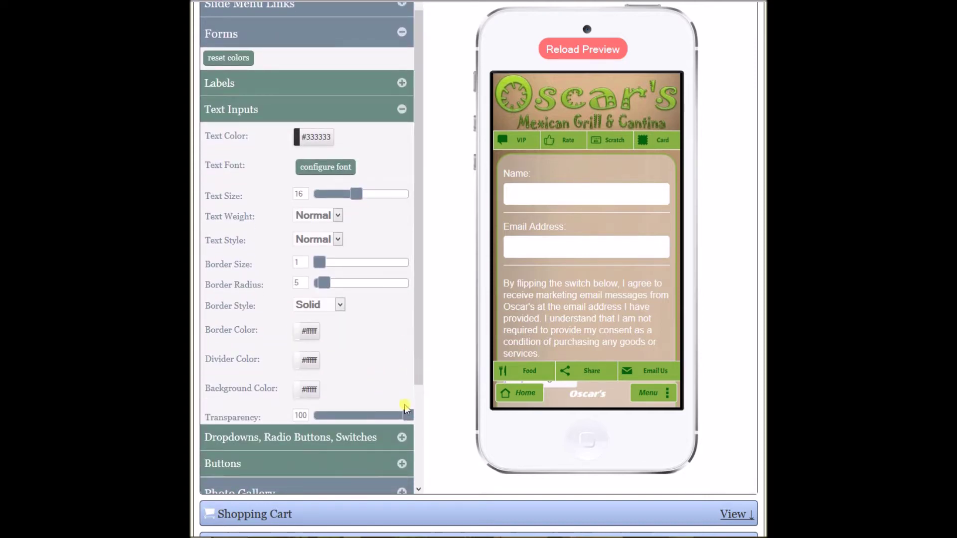
drag(407, 416, 384, 417)
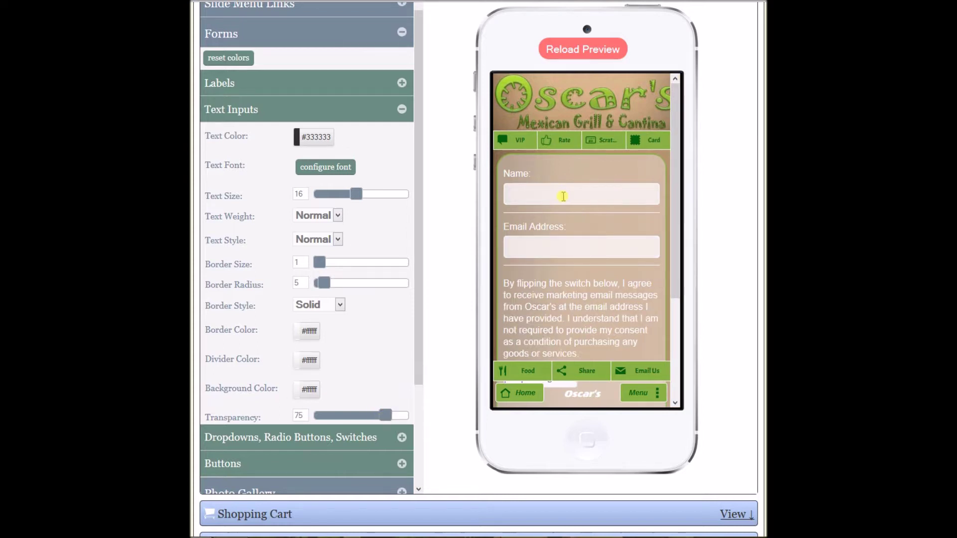
click(401, 109)
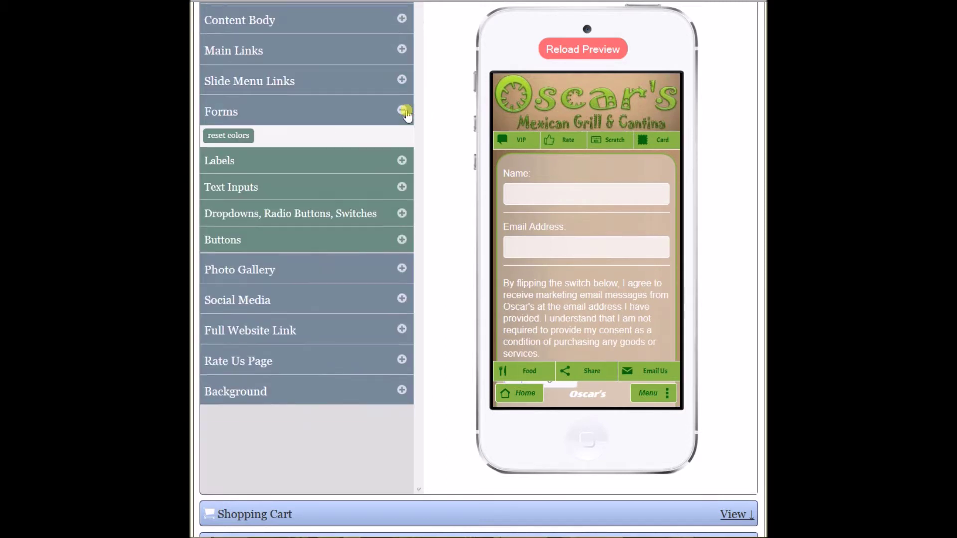
- Open the style settings for dropdowns, radio buttons and switches, and test the VIP form's consent switch in the preview
click(401, 214)
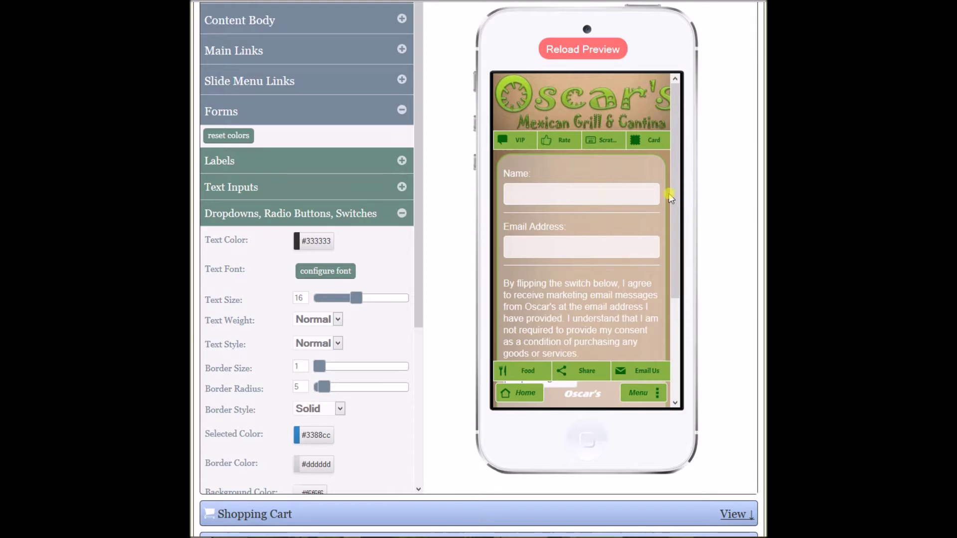
drag(671, 196, 668, 288)
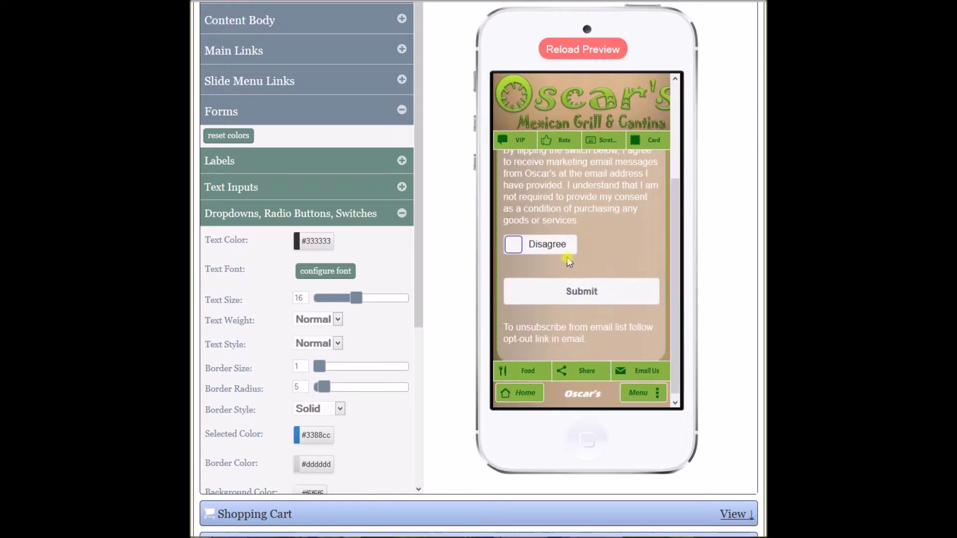
click(532, 249)
click(532, 250)
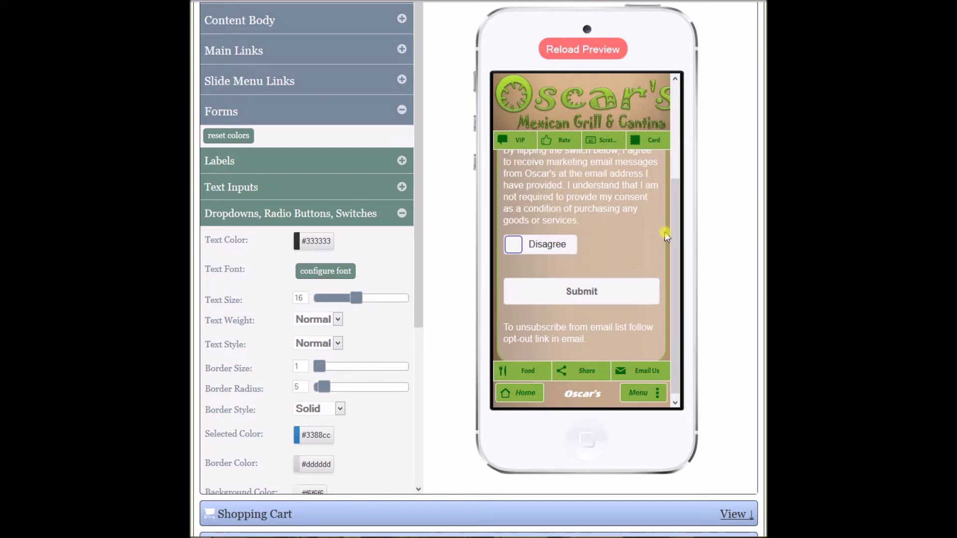
click(322, 244)
click(280, 263)
click(324, 320)
double_click(324, 320)
text(0361e)
click(336, 349)
- Set the selected color of dropdowns, radio buttons and switches to #abdbab, testing the consent switch in the preview
drag(421, 316, 419, 363)
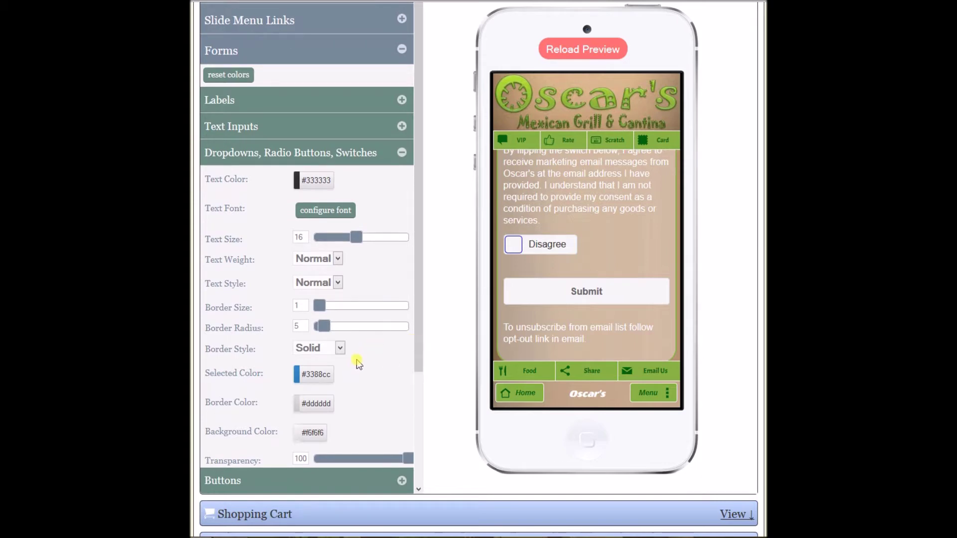
click(533, 244)
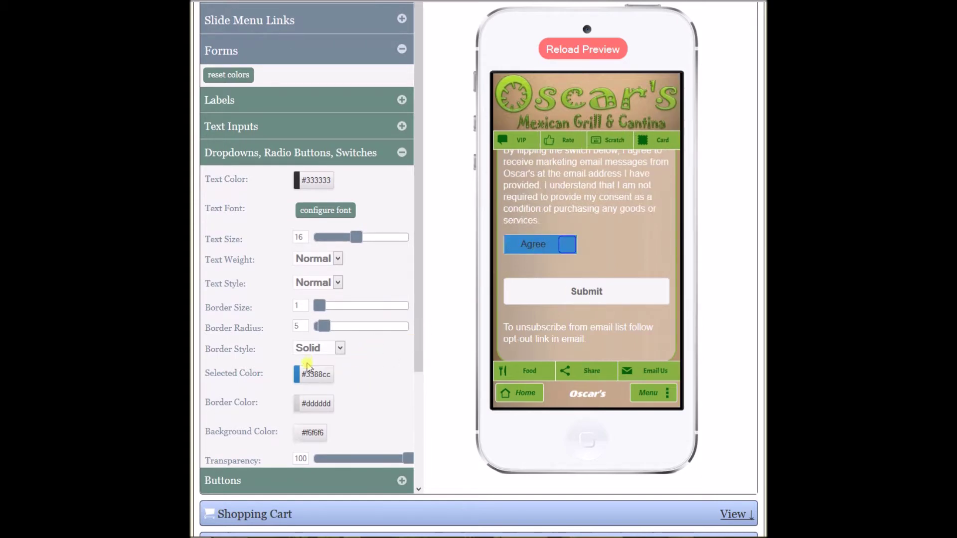
click(533, 244)
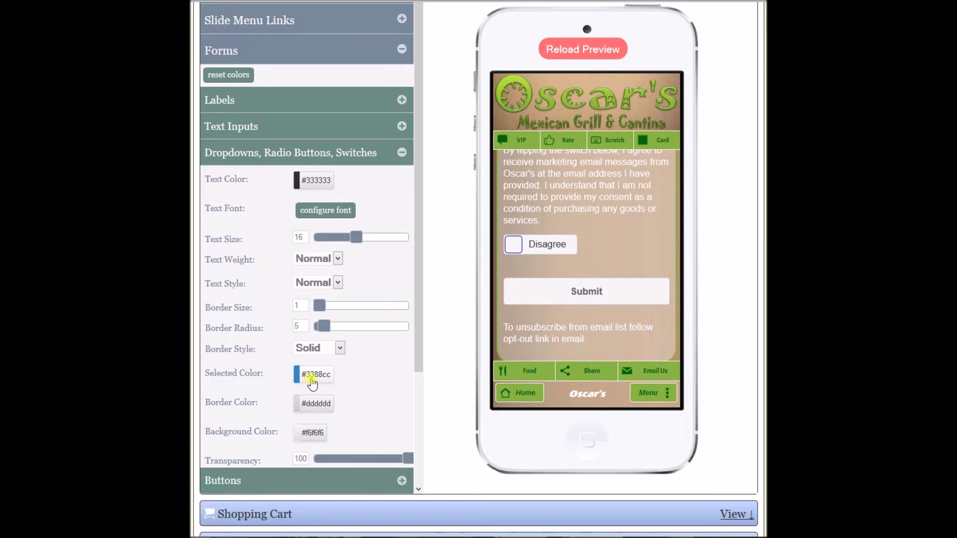
click(312, 384)
click(279, 261)
double_click(312, 318)
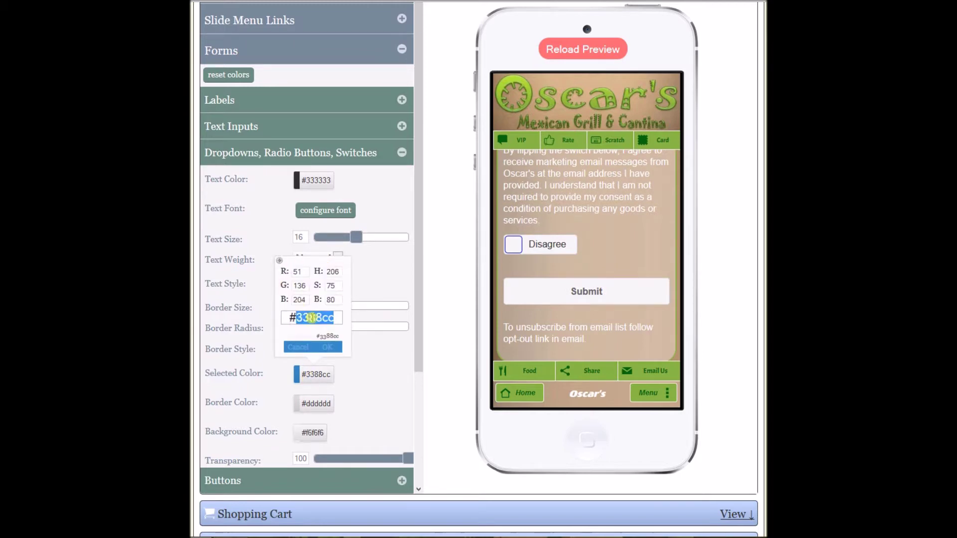
text(abd)
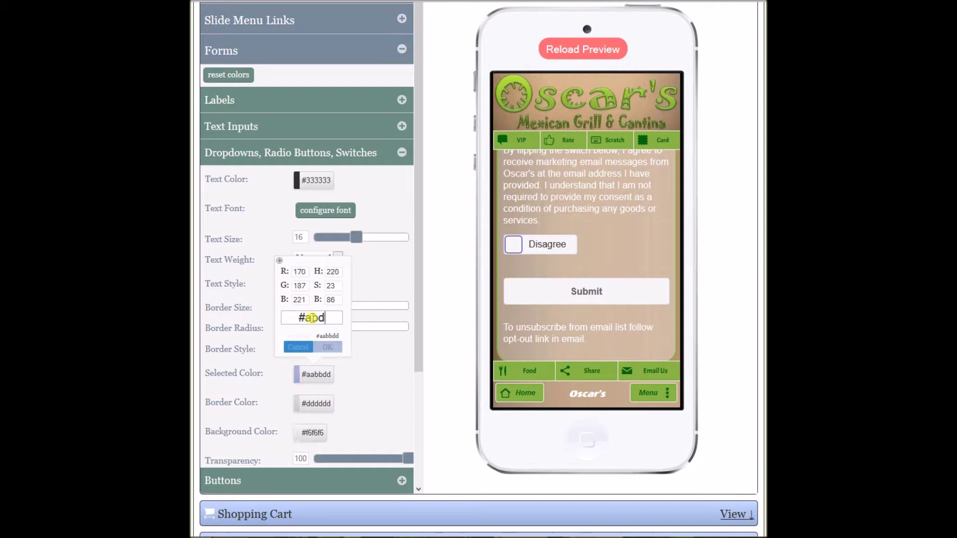
text(bab)
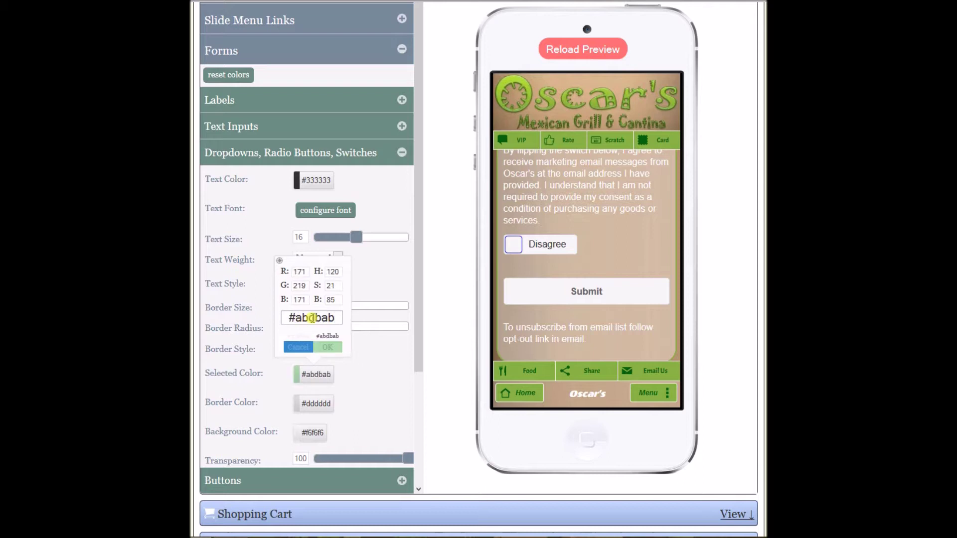
click(327, 347)
click(548, 249)
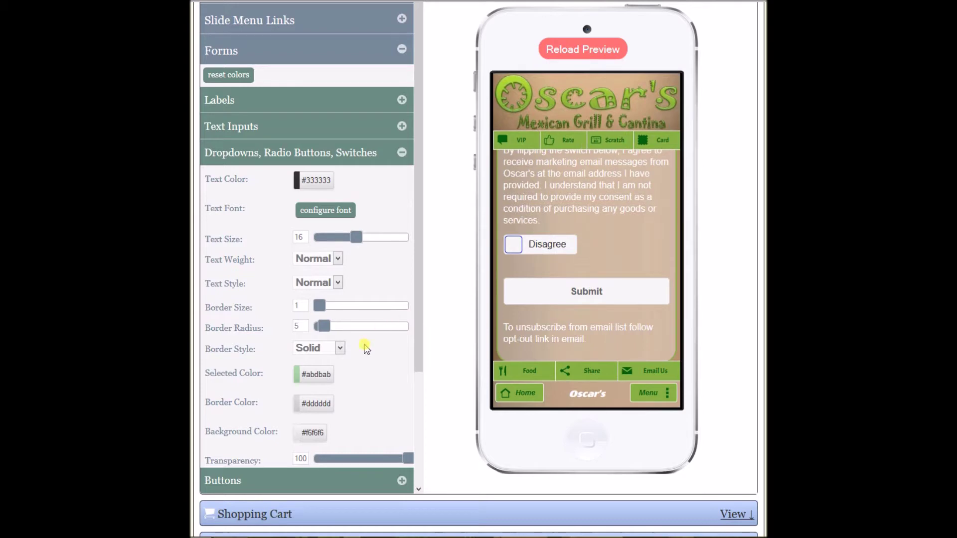
- Set the border color of dropdowns, radio buttons and switches to white (#ffffff)
click(316, 403)
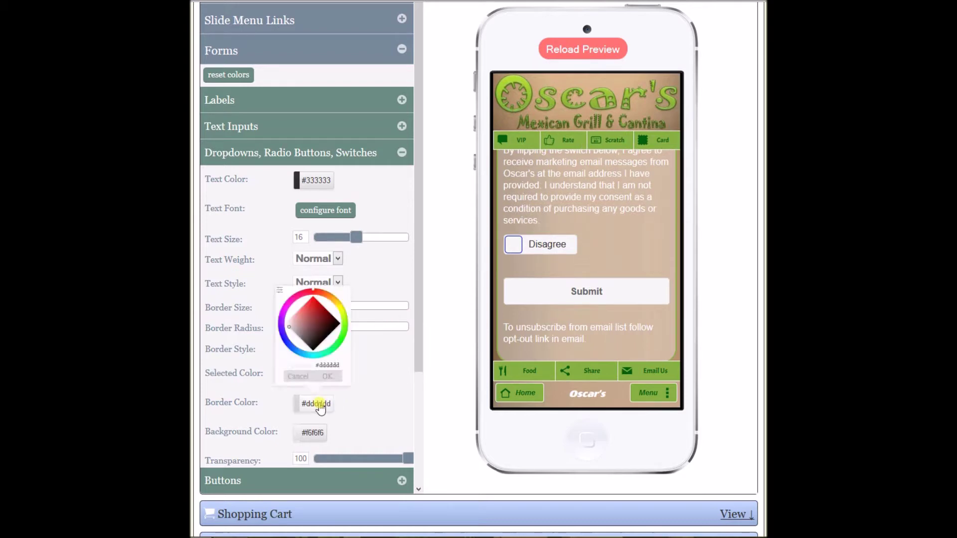
drag(310, 327, 269, 327)
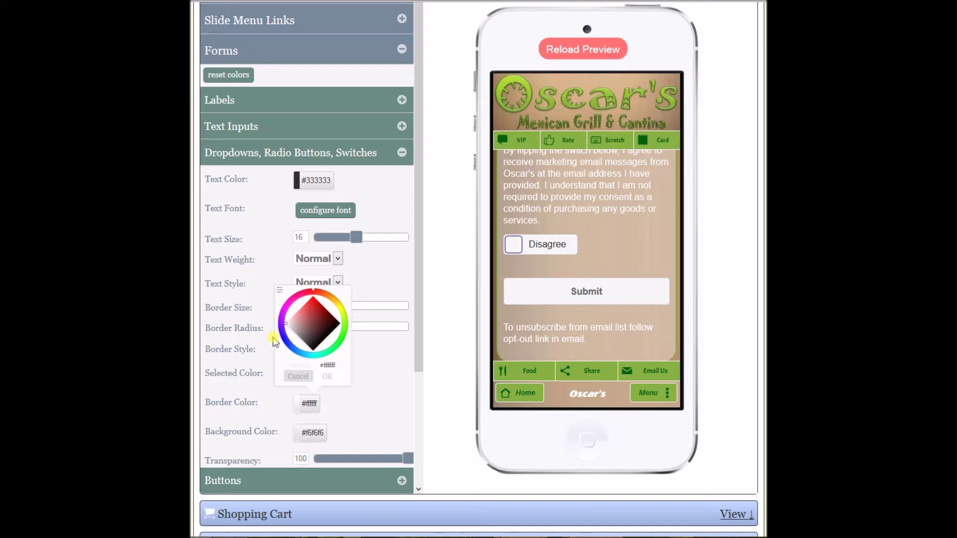
click(328, 377)
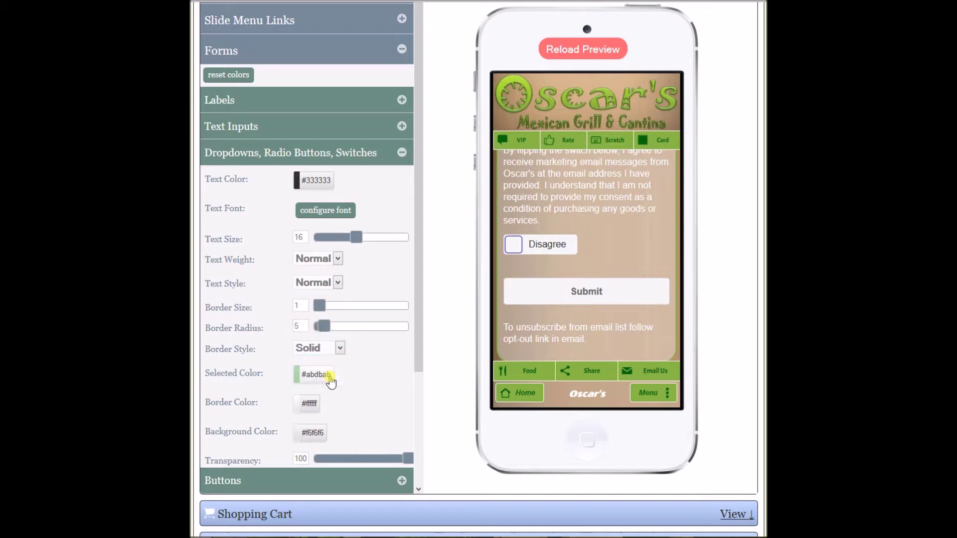
- Set the background color of dropdowns, radio buttons and switches to #86b141 and test the consent switch in the preview
click(314, 433)
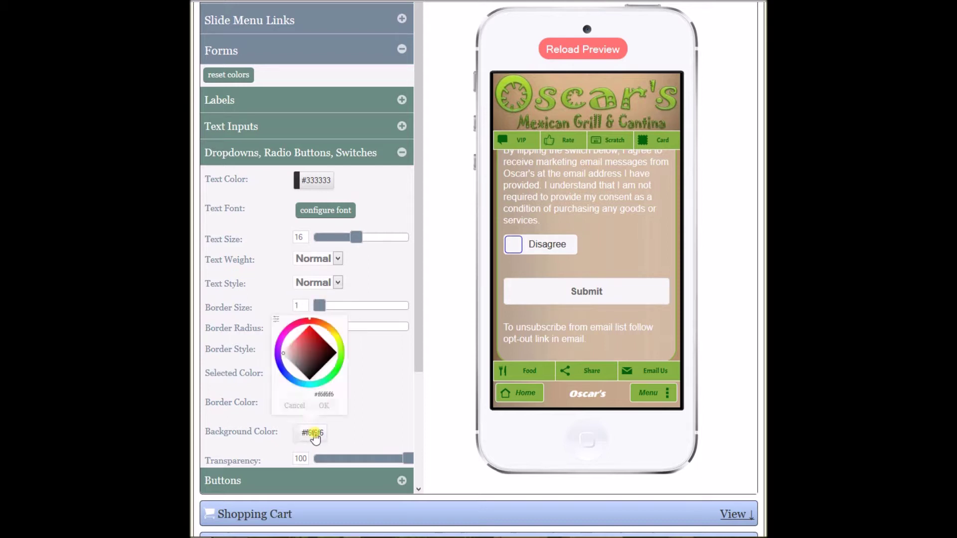
click(275, 318)
double_click(312, 376)
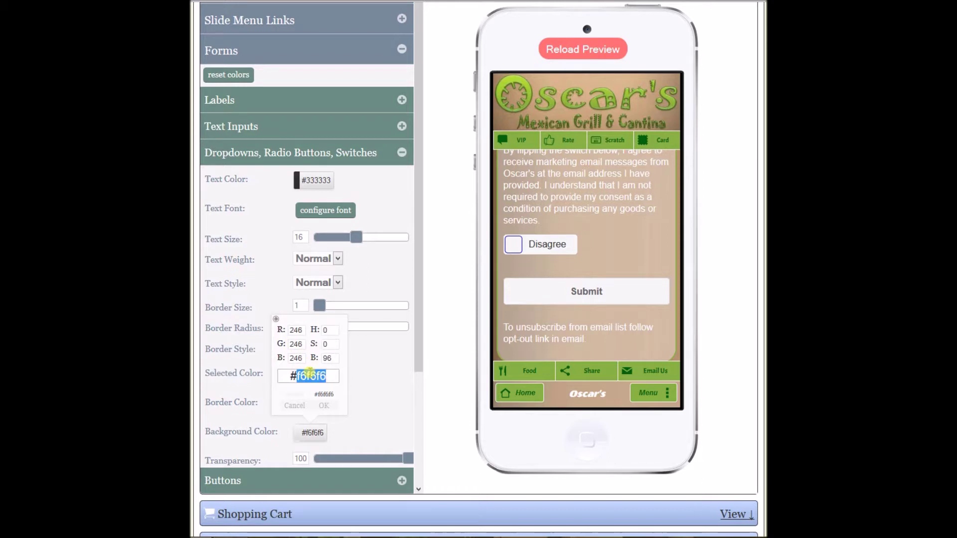
text(86141)
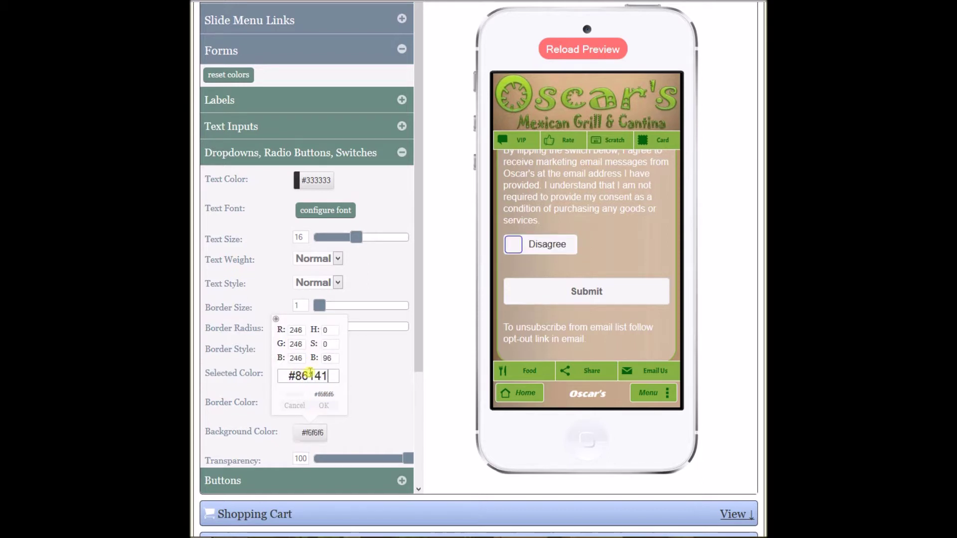
text(b)
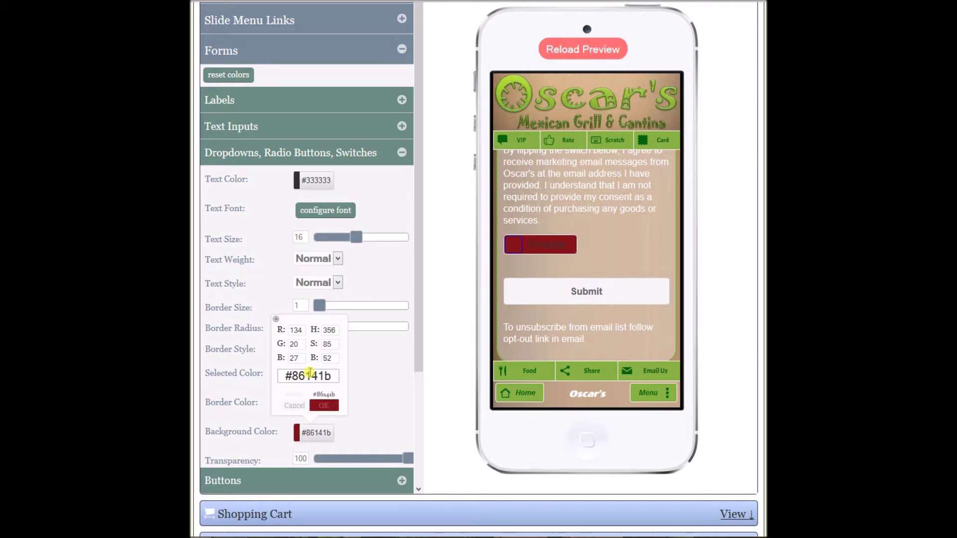
key(BackSpace)
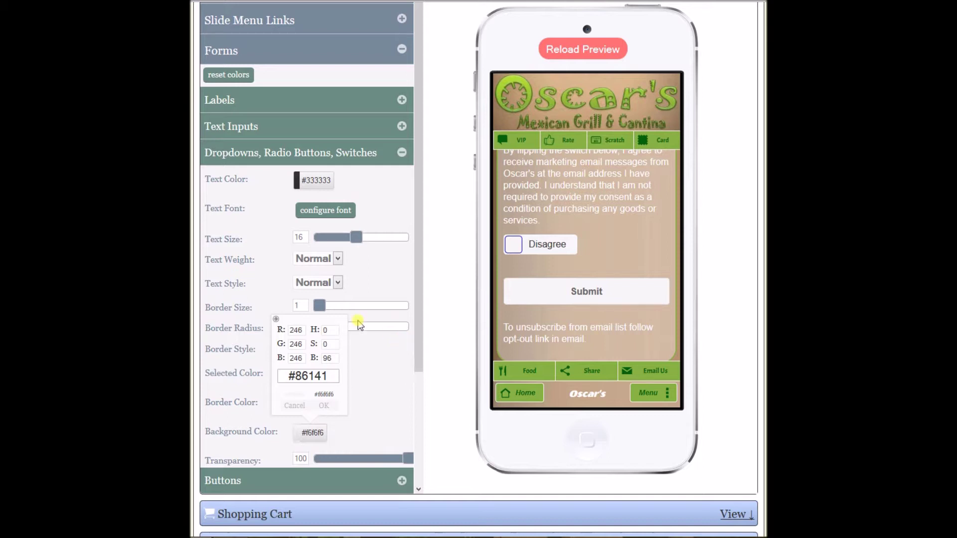
text(b)
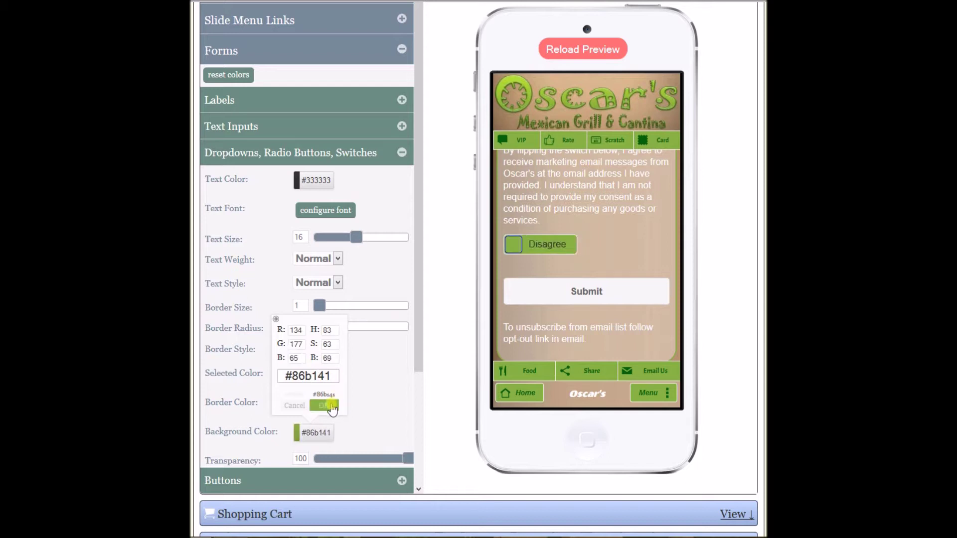
click(329, 406)
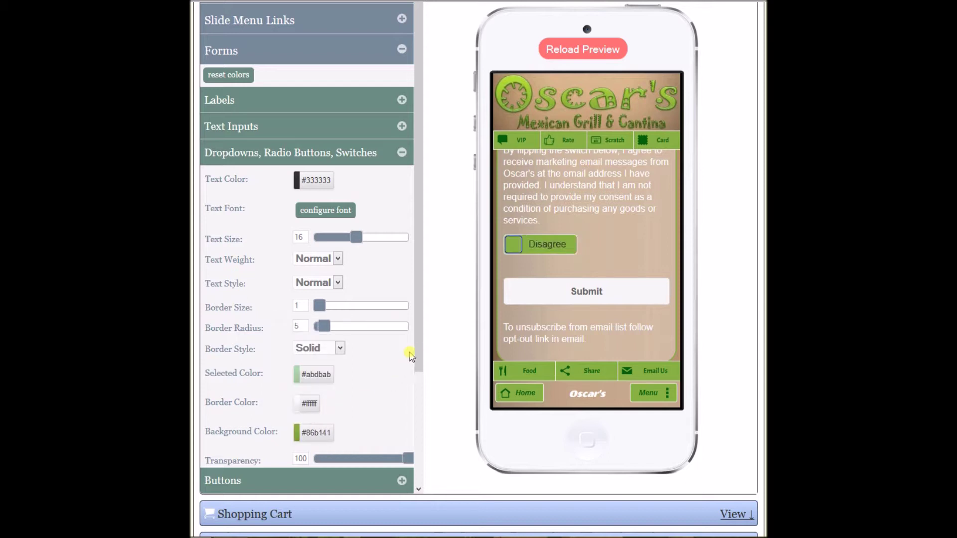
drag(417, 344, 416, 361)
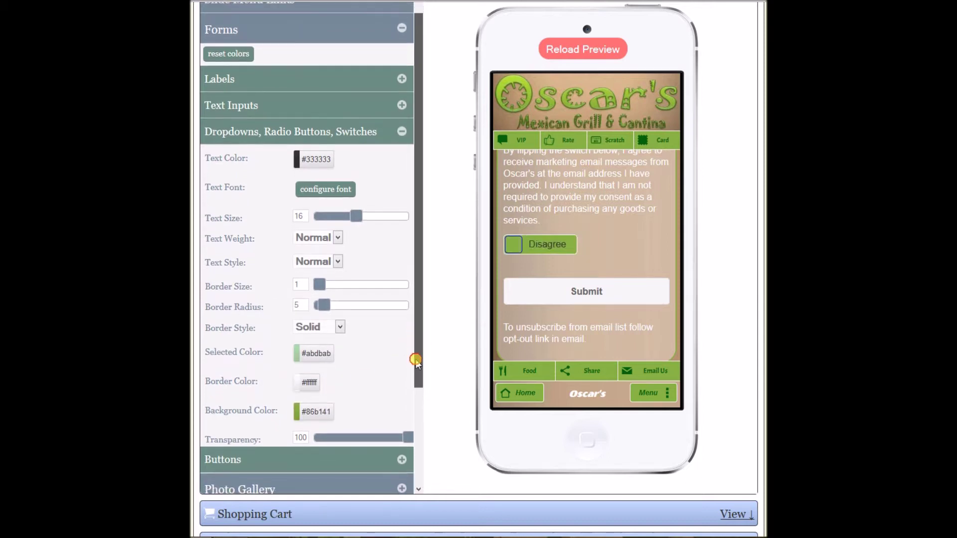
click(548, 254)
click(544, 247)
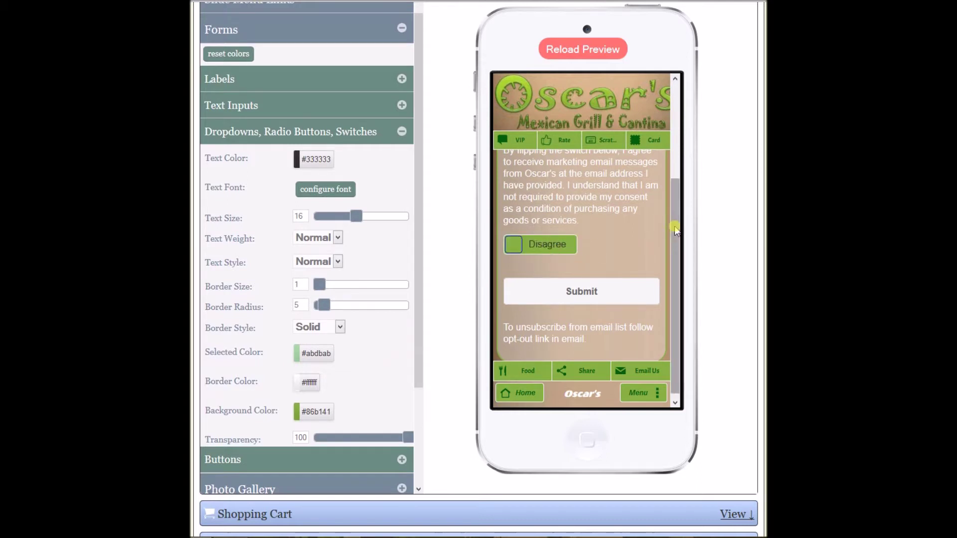
- Close the dropdown and switch settings, open the form button styles and set the button text color to #03610e
scroll(671, 225, down, 1)
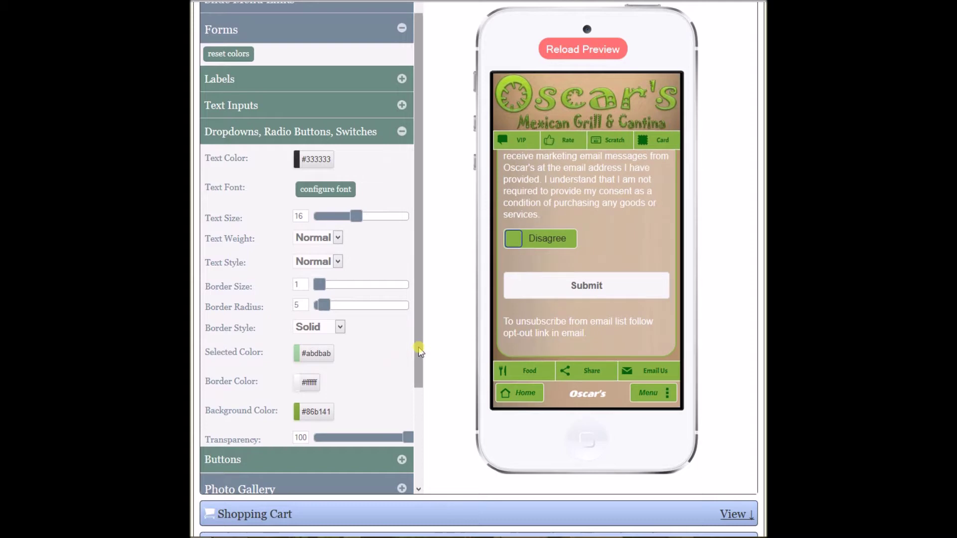
scroll(412, 368, down, 1)
click(402, 104)
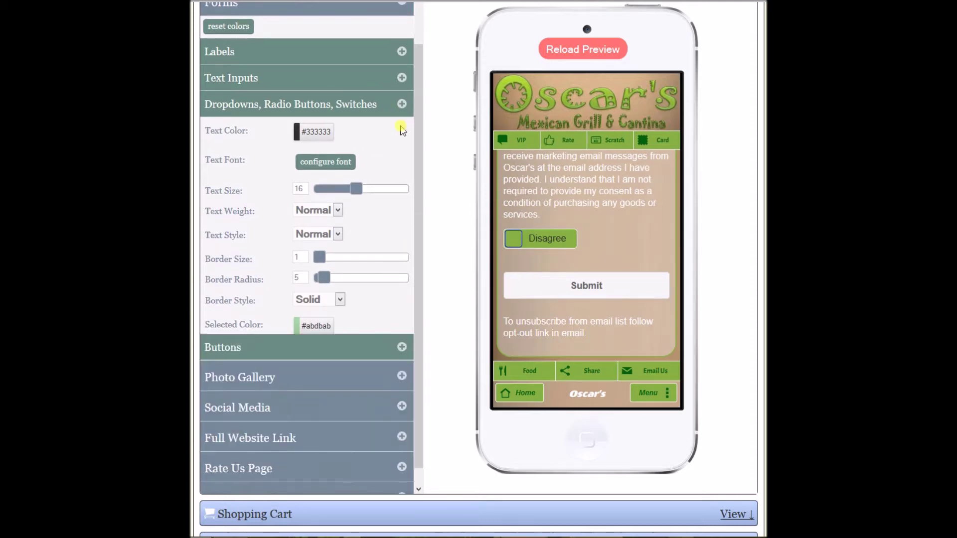
click(401, 239)
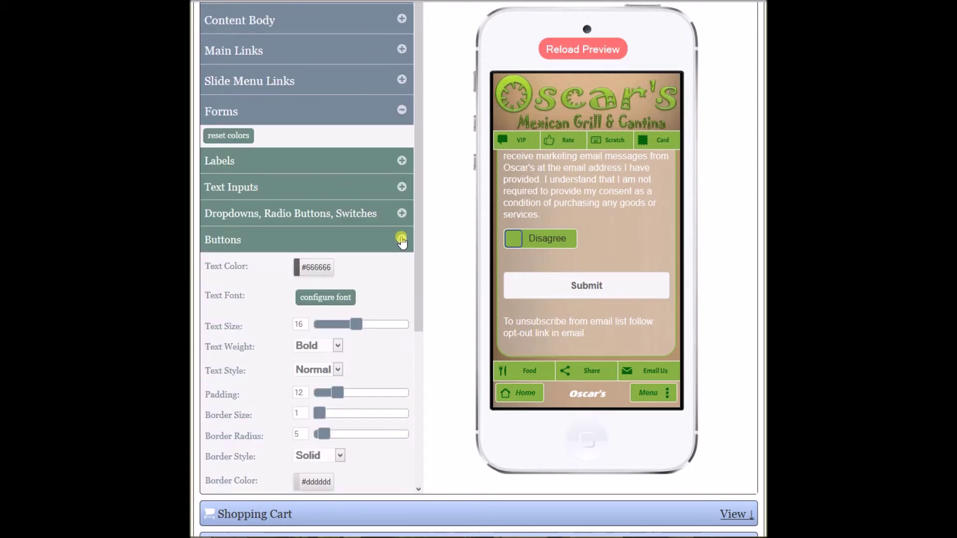
click(319, 268)
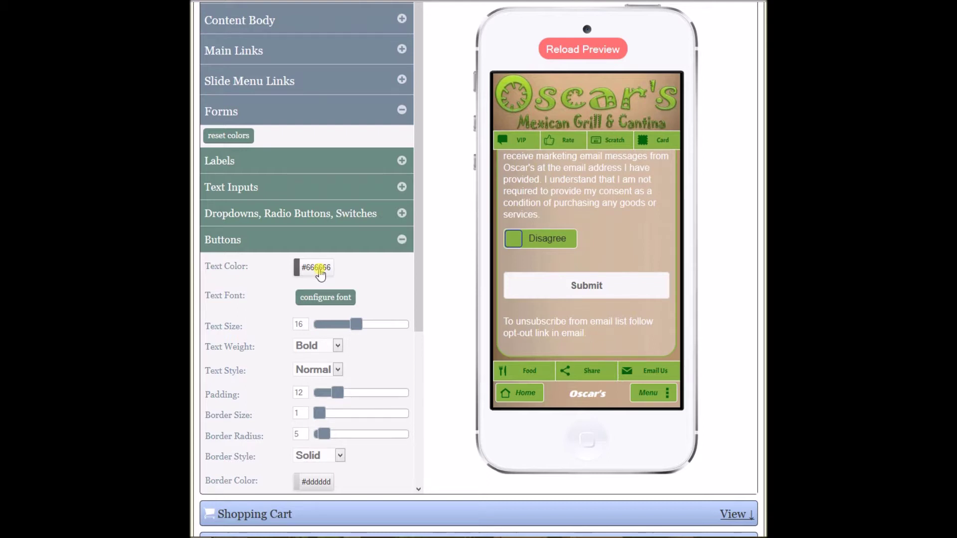
click(320, 272)
click(279, 289)
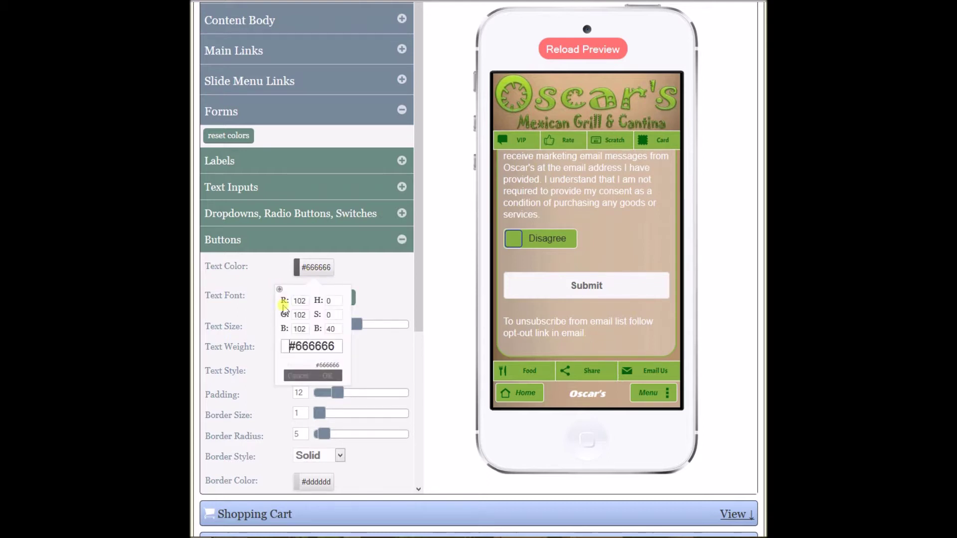
double_click(309, 343)
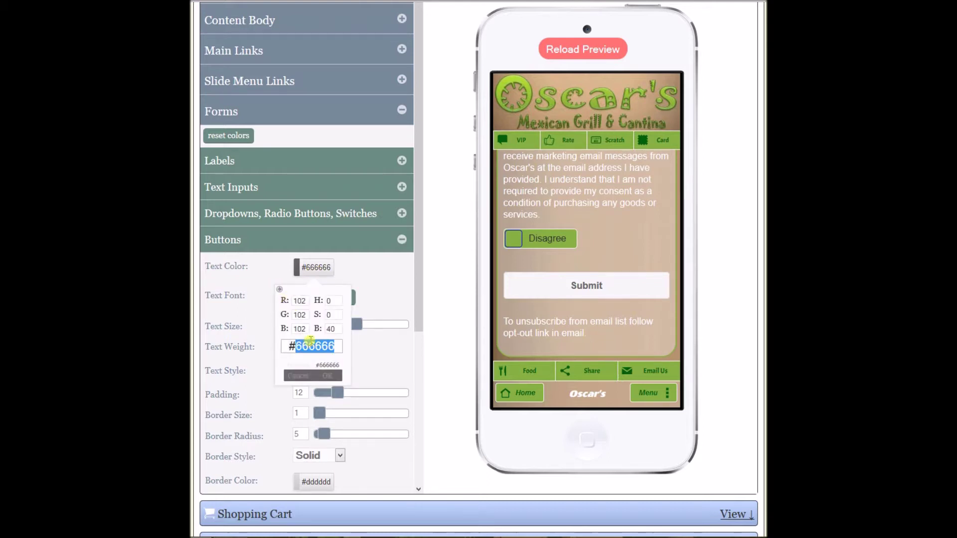
text(03610e)
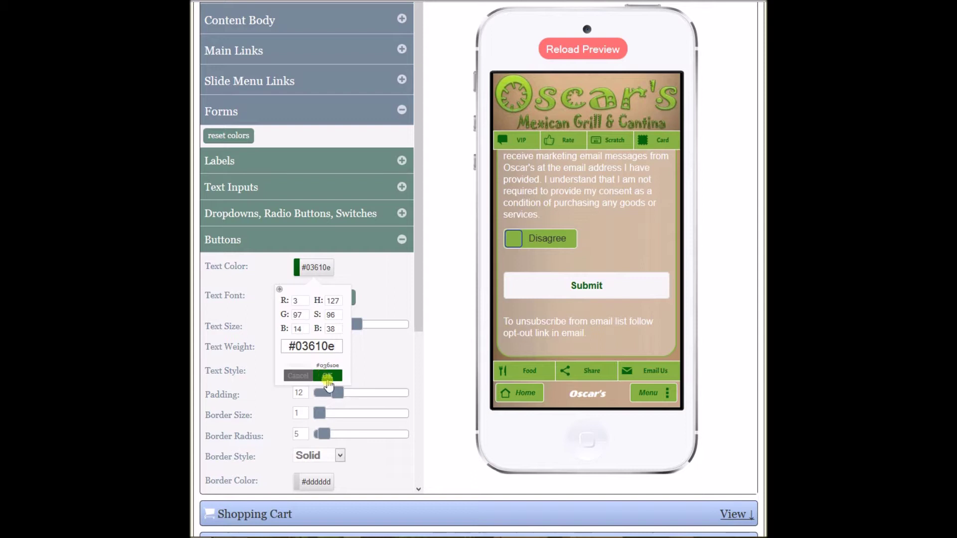
click(328, 378)
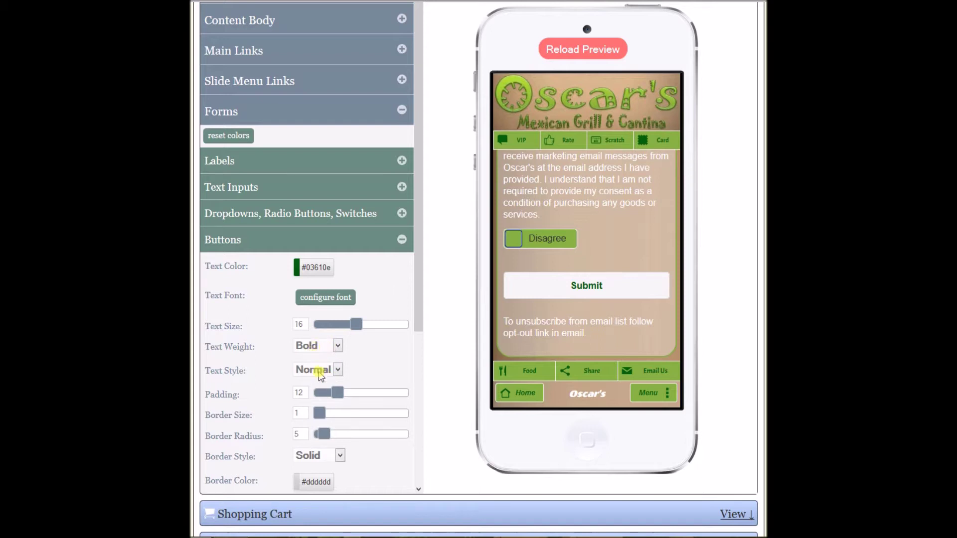
- Set the form buttons' border radius to 12 and their border color to white (#ffffff)
drag(325, 433, 338, 430)
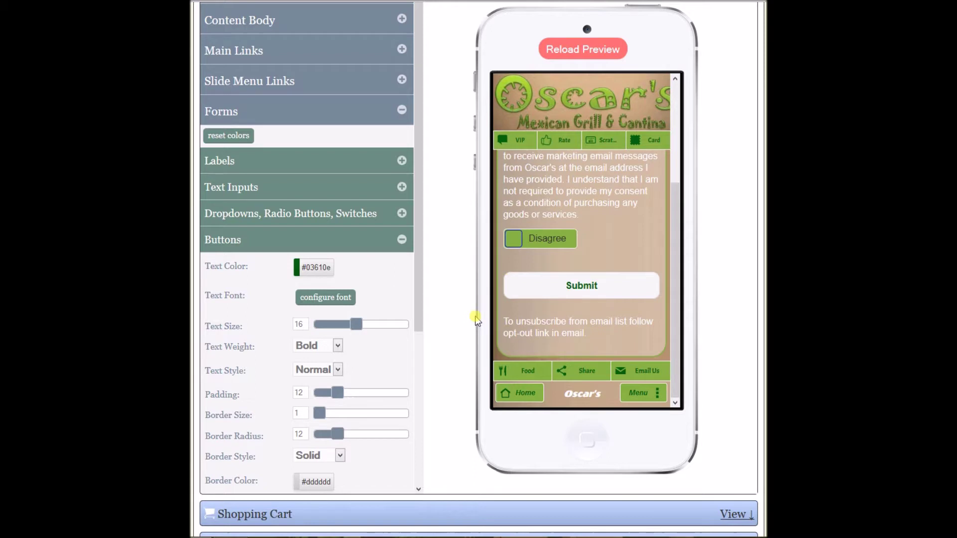
click(305, 481)
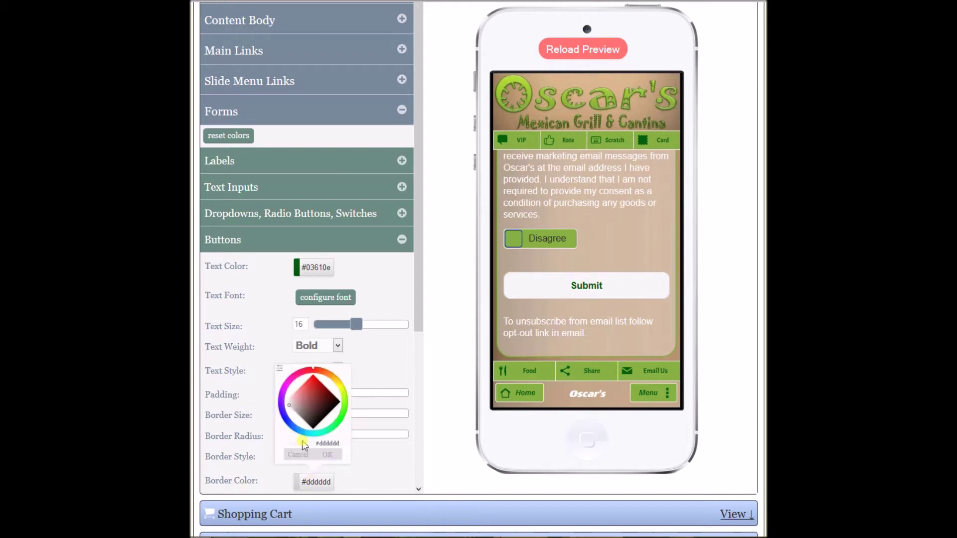
click(327, 455)
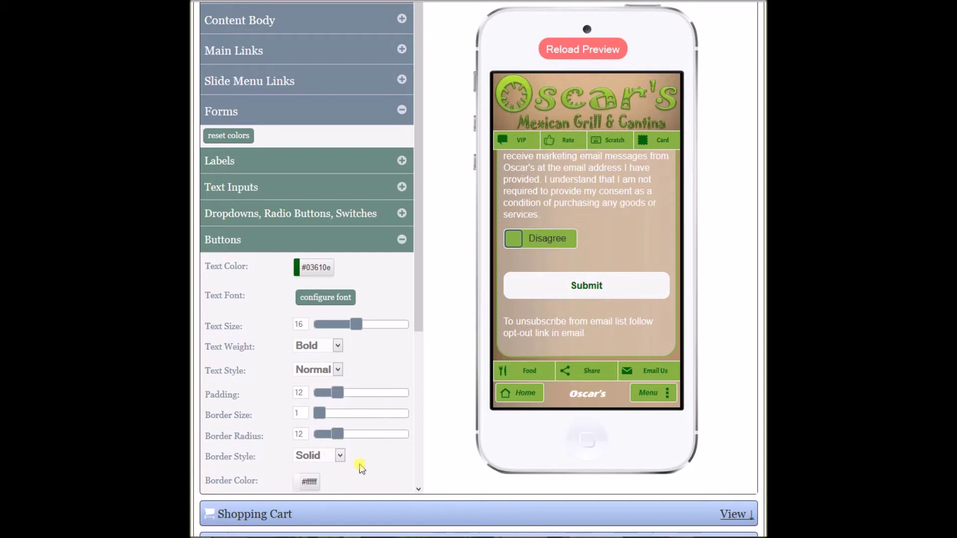
- Set the form buttons' background color to #86b141
scroll(418, 337, down, 3)
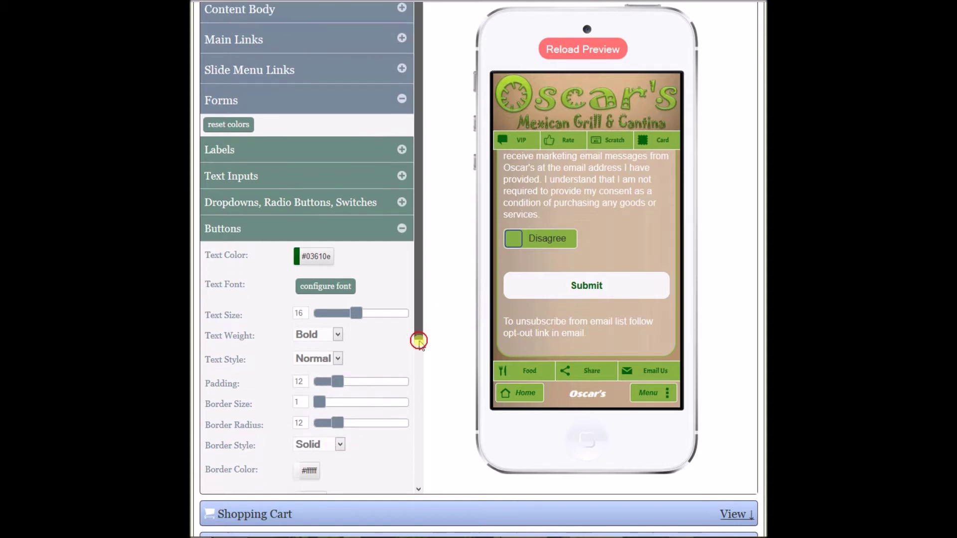
click(312, 376)
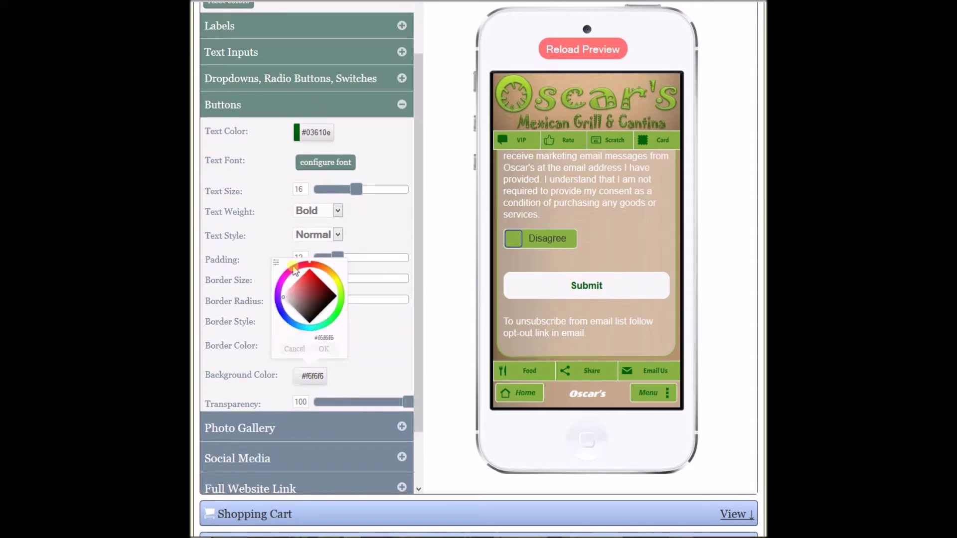
click(275, 262)
double_click(310, 317)
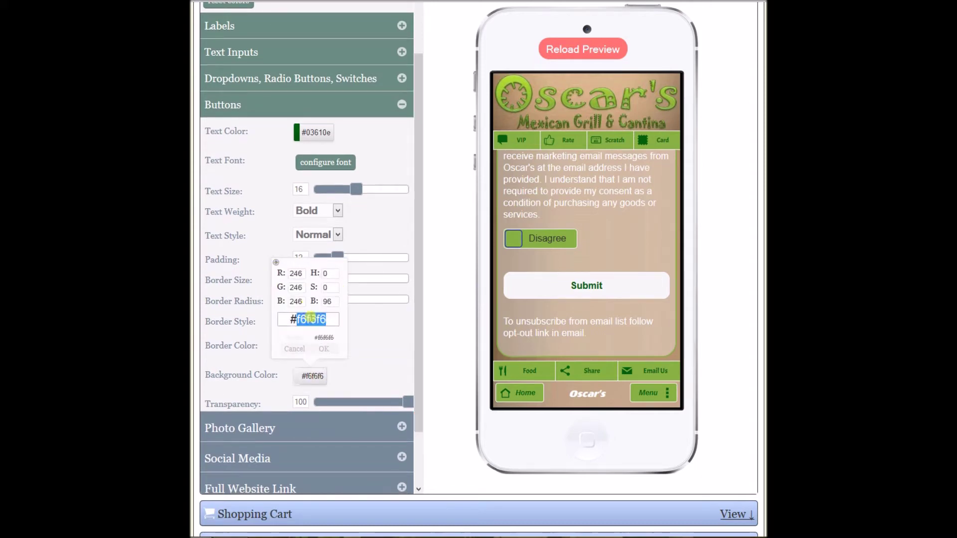
text(86)
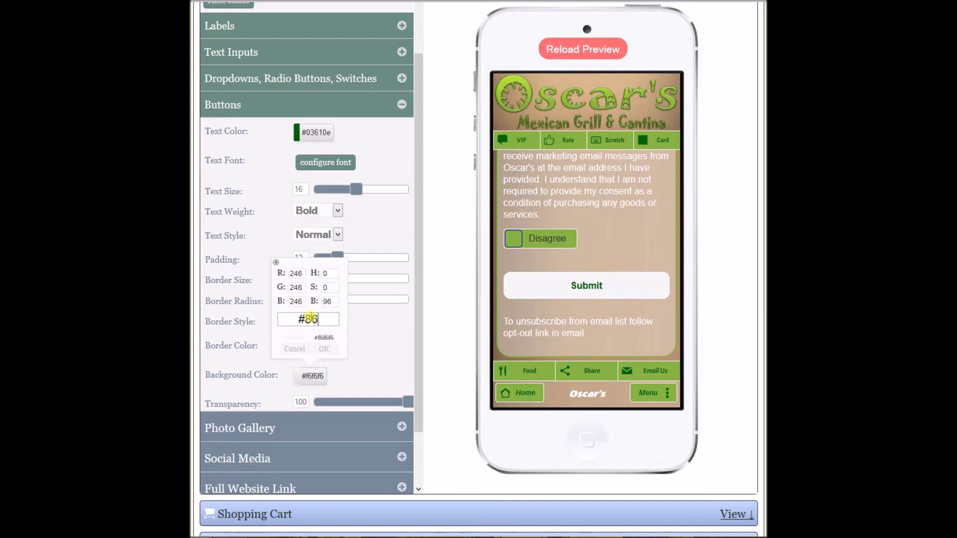
text(b141)
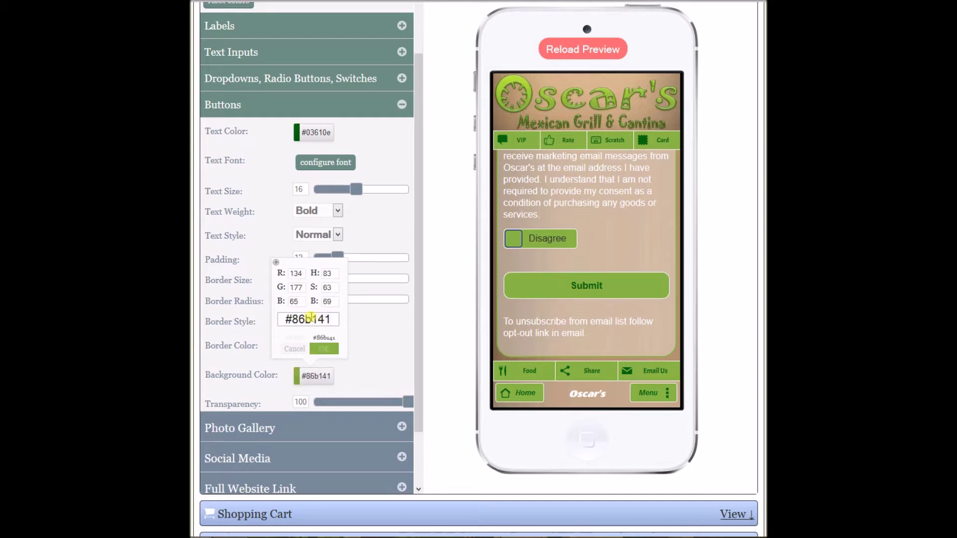
click(323, 349)
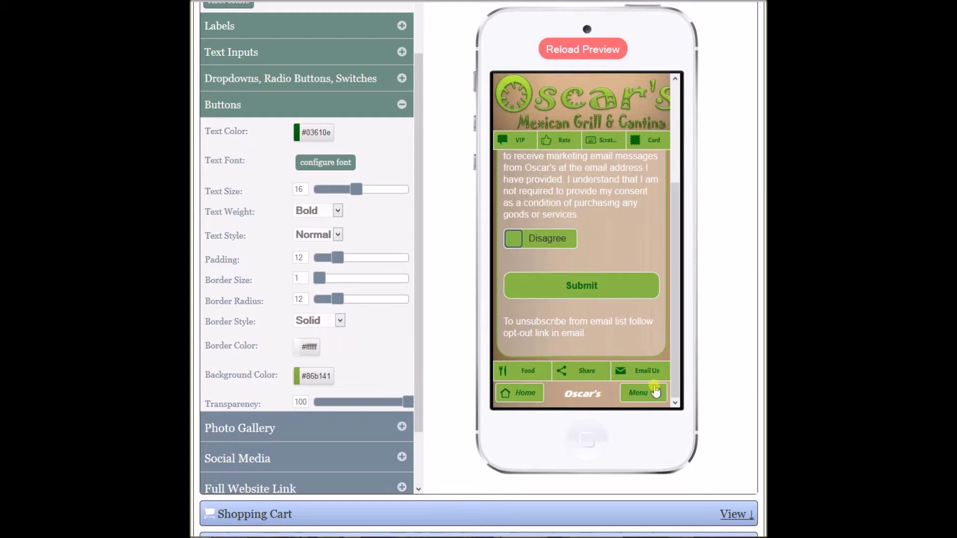
- Look over the styled form in the preview and save the style changes
drag(675, 229, 679, 162)
scroll(722, 180, up, 2)
click(727, 31)
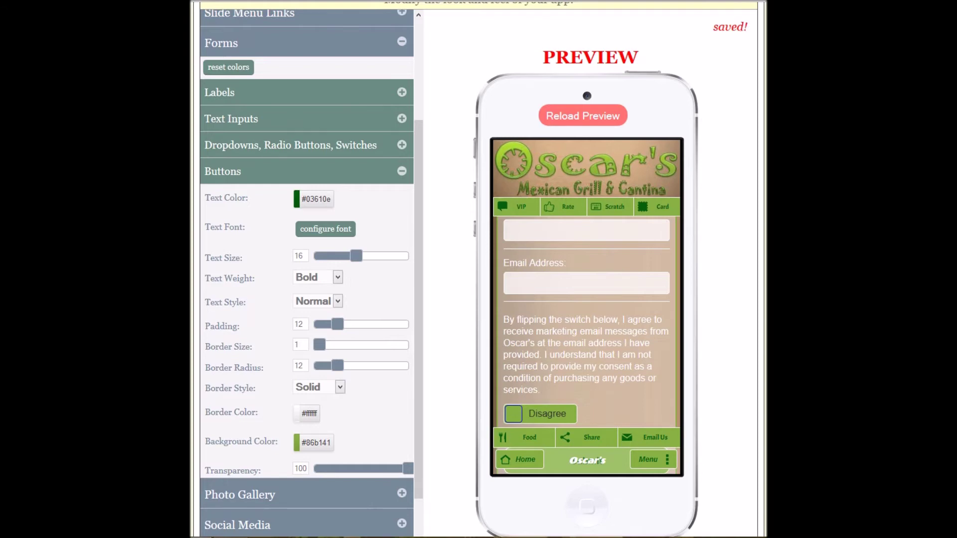
- Open the full app preview, reload it and examine the VIP form's labels, text inputs, switch and submit button
scroll(478, 199, up, 5)
click(265, 83)
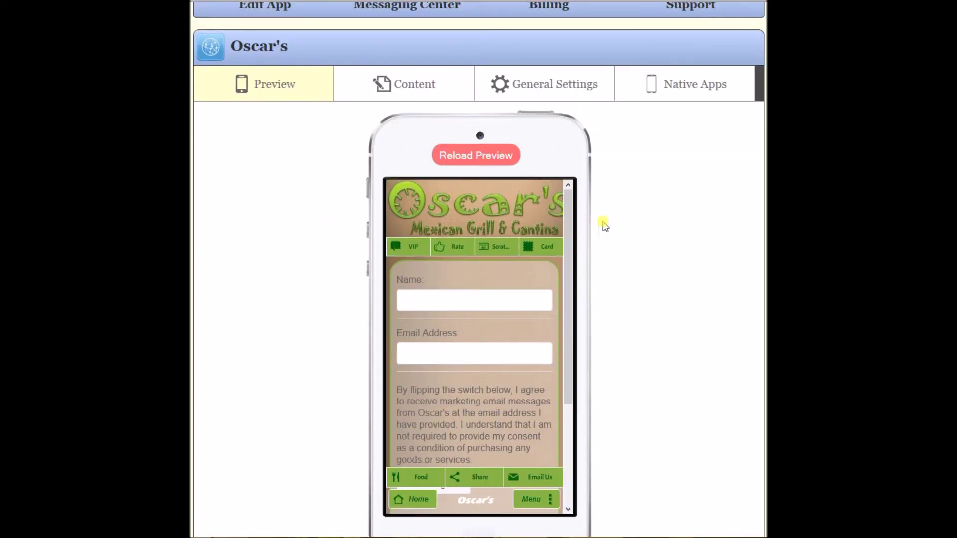
scroll(478, 269, down, 2)
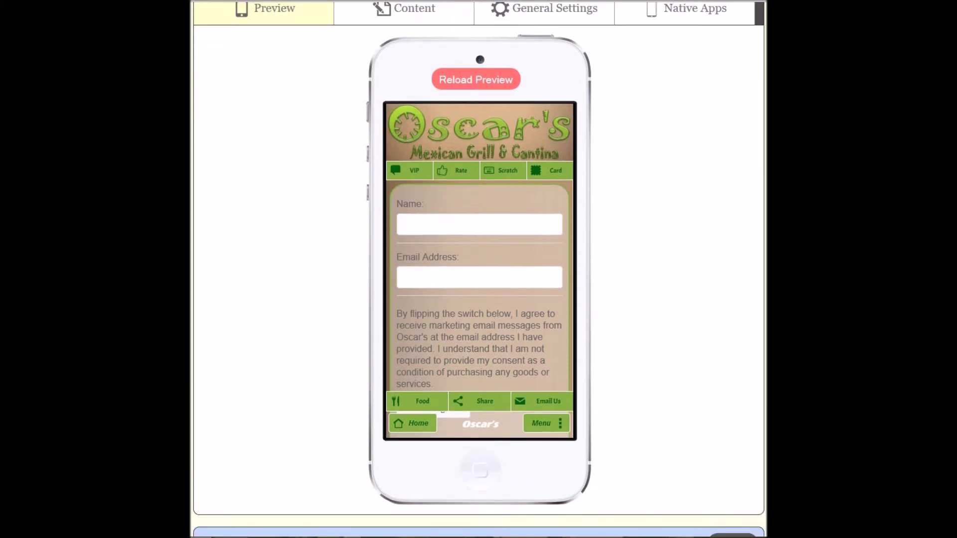
drag(570, 216, 565, 346)
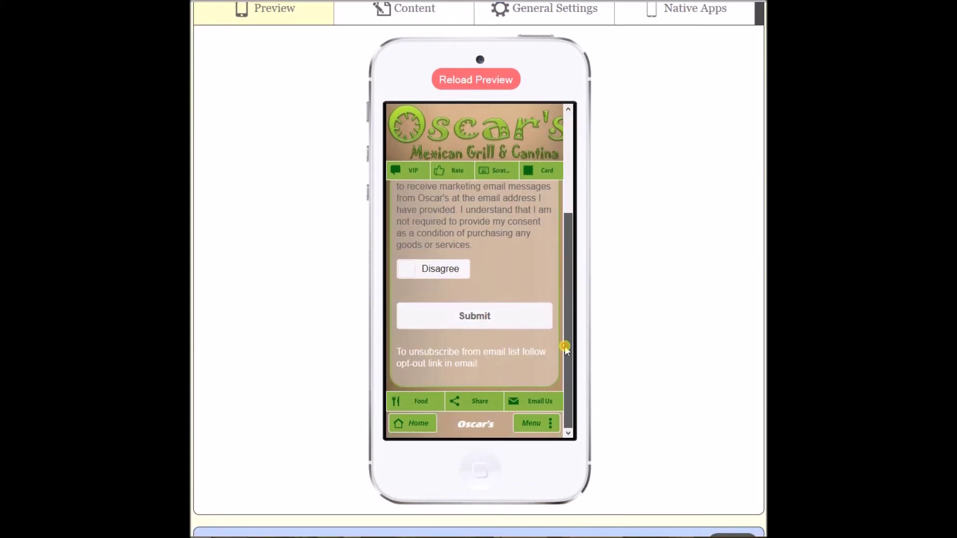
click(469, 81)
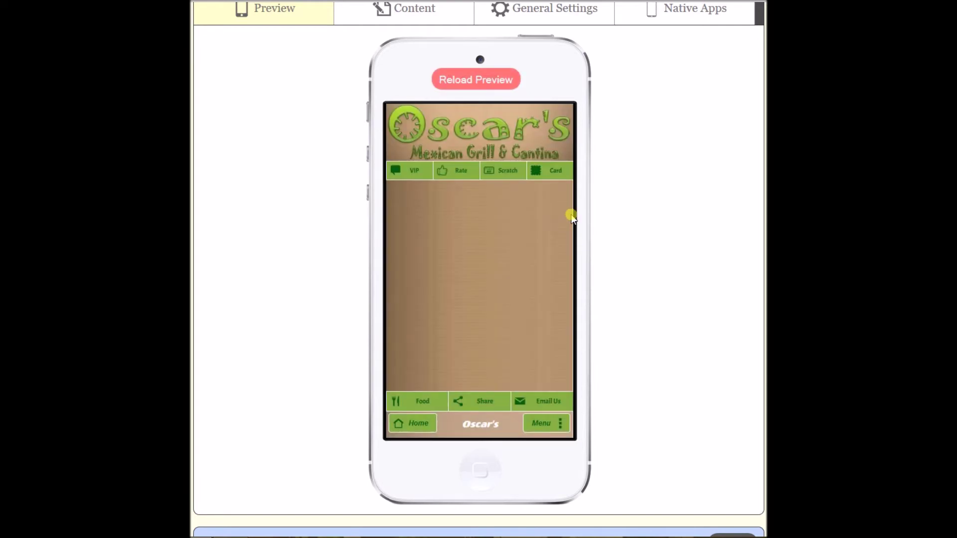
click(414, 174)
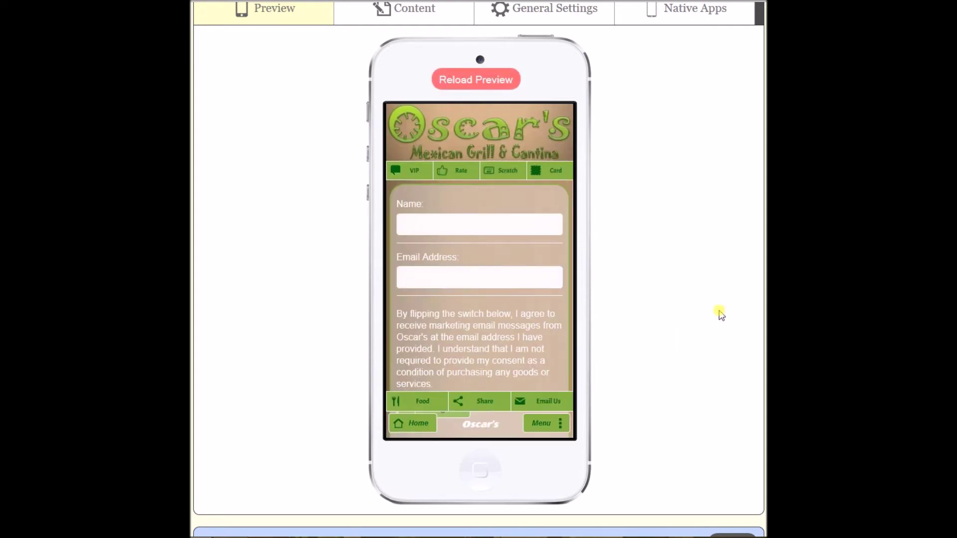
mouse_move(564, 235)
mouse_down()
mouse_move(558, 342)
mouse_move(559, 220)
mouse_up()
drag(572, 287, 559, 256)
scroll(335, 427, down, 1)
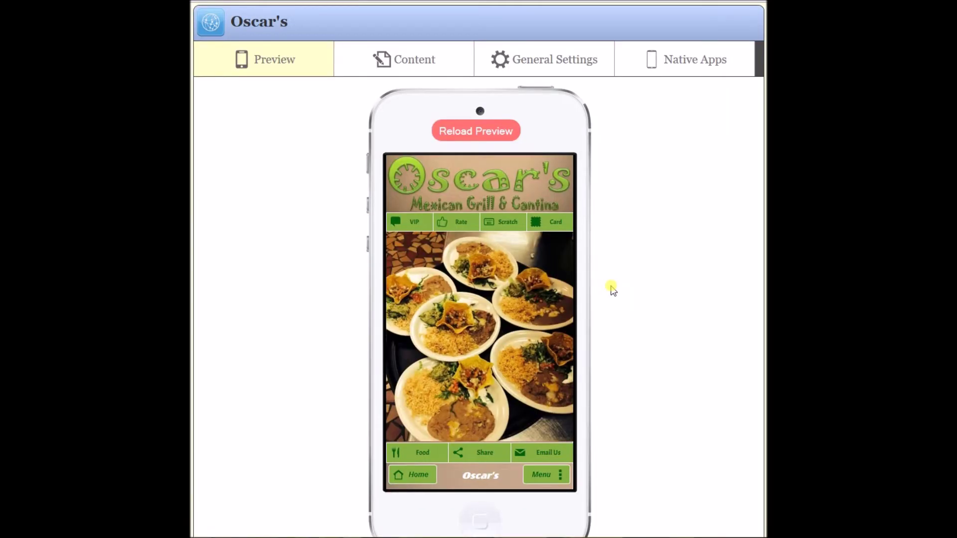
- Open the photo gallery page from the slide menu of the app preview
click(546, 474)
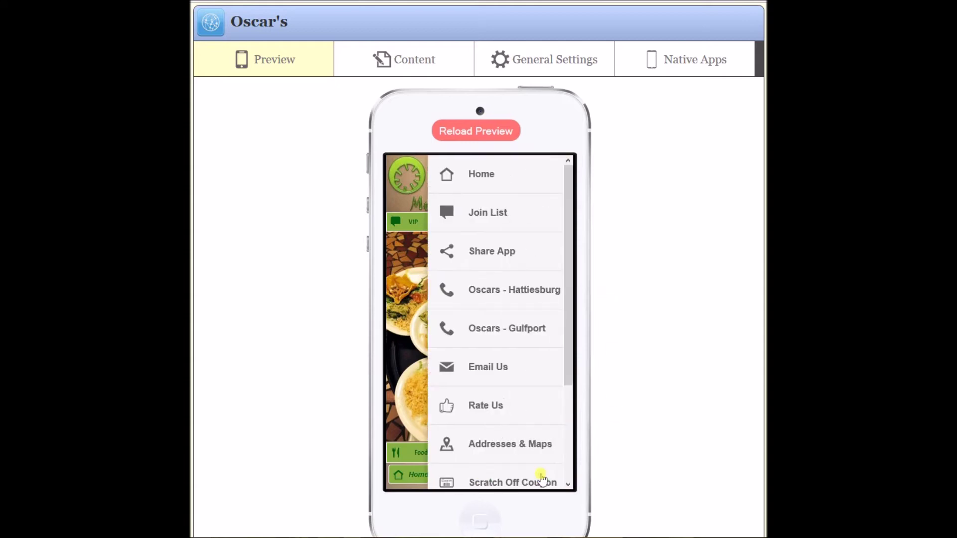
drag(559, 381, 561, 455)
click(483, 414)
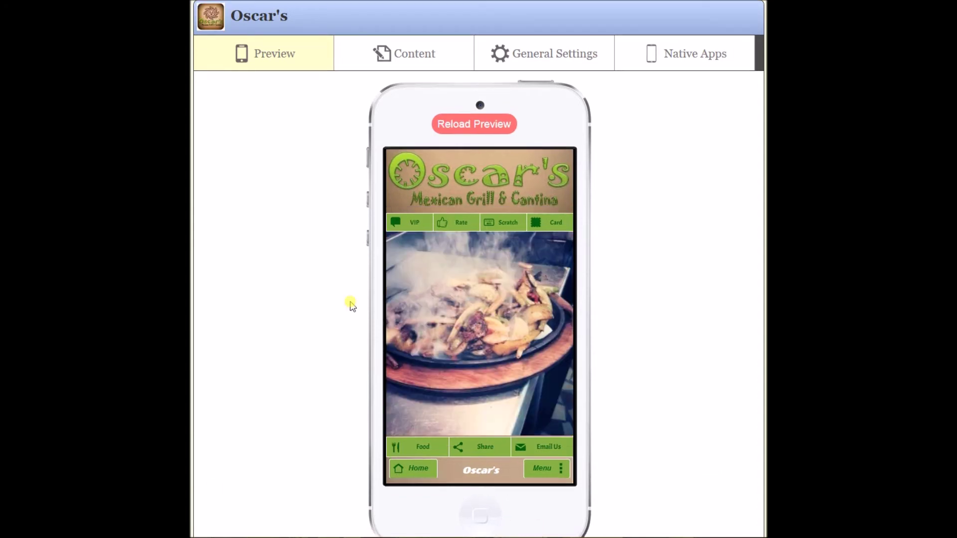
- Browse the green slide menu in the other Oscar's app preview and open its Photos page
click(541, 467)
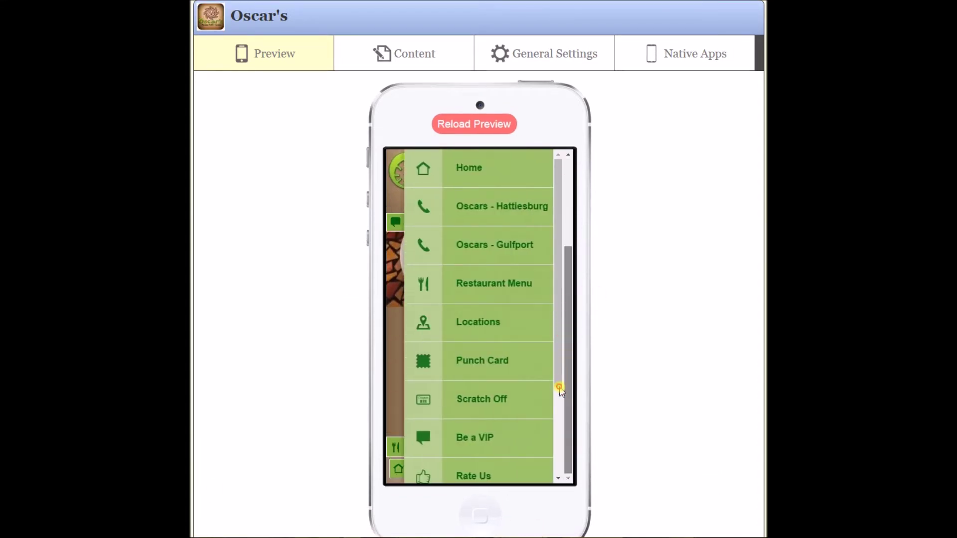
scroll(557, 399, down, 1)
scroll(554, 413, down, 2)
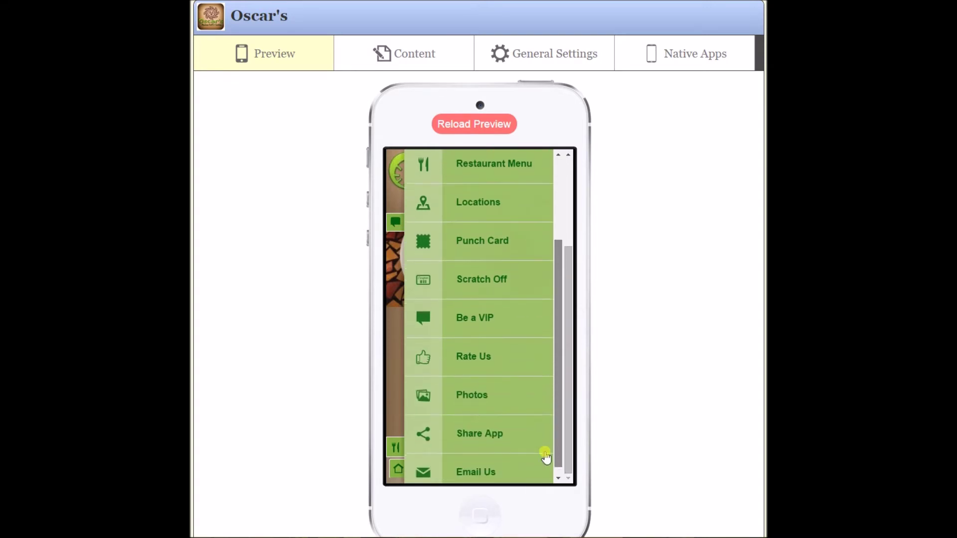
click(474, 393)
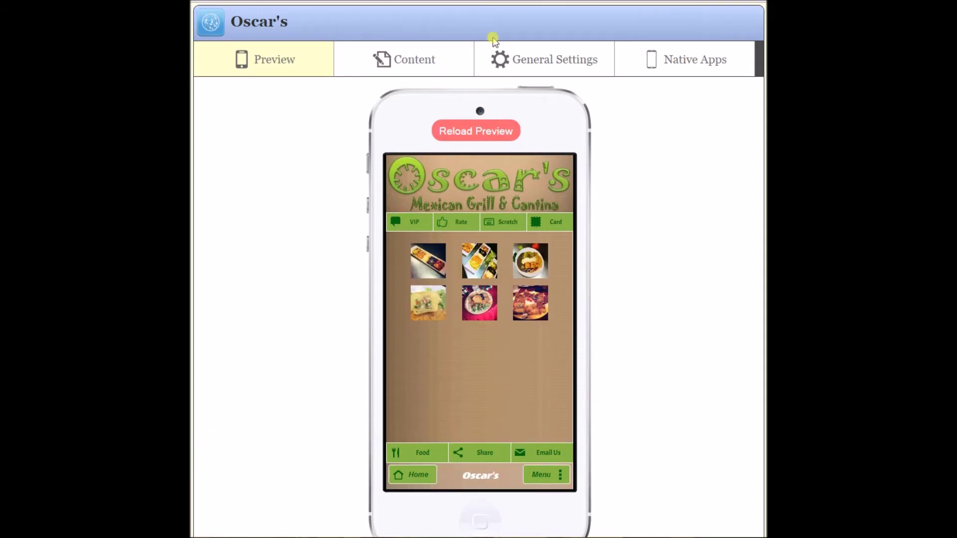
- Open the Photo Gallery style settings under Styles & Colors and display the gallery page in the accompanying preview
click(548, 60)
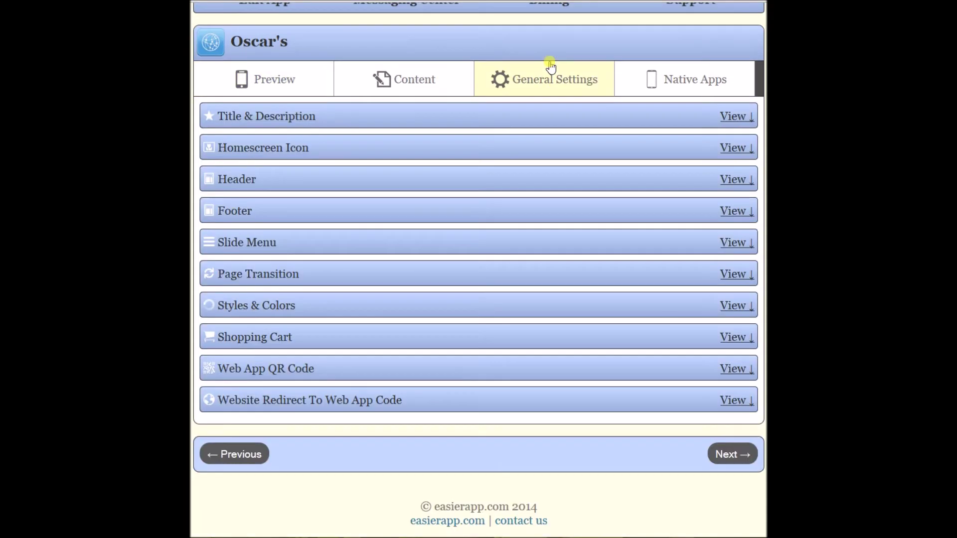
click(254, 308)
scroll(478, 269, down, 7)
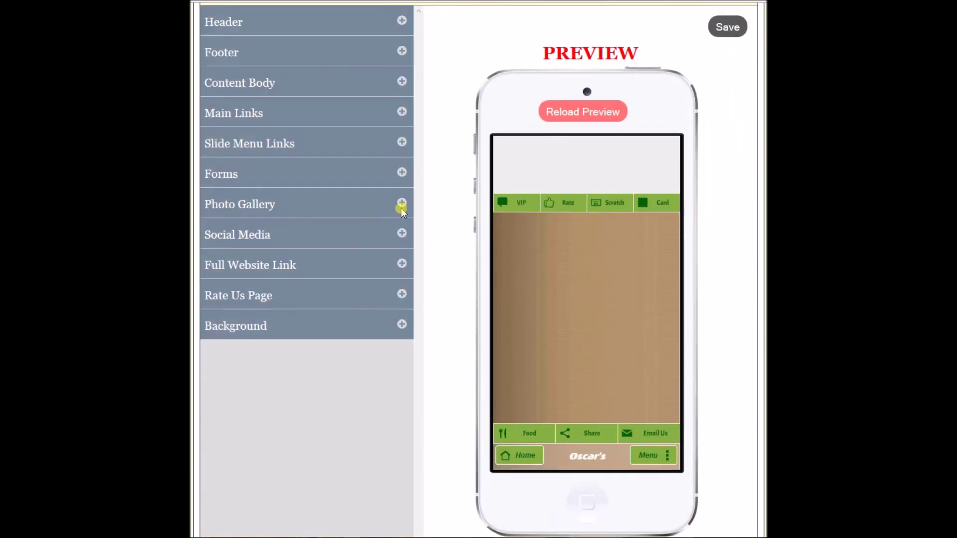
click(401, 202)
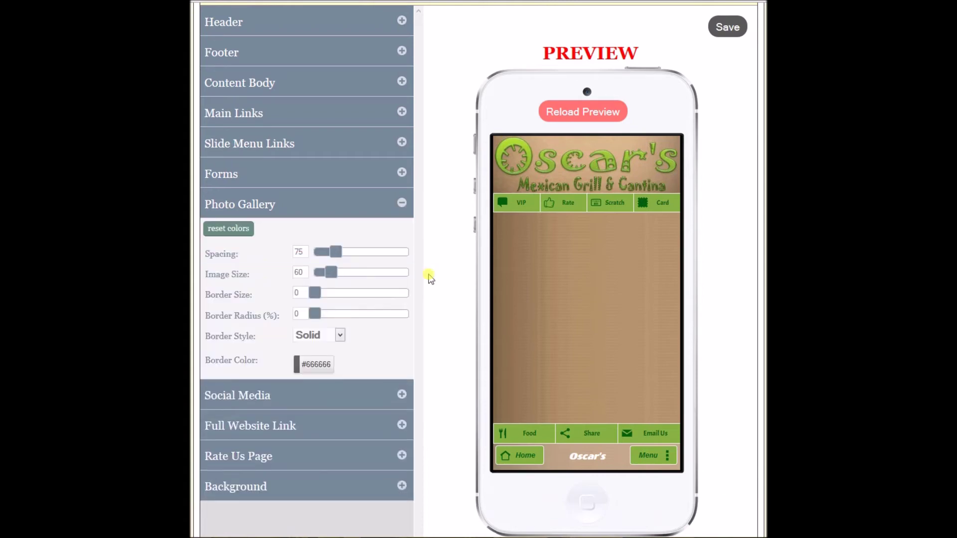
click(640, 455)
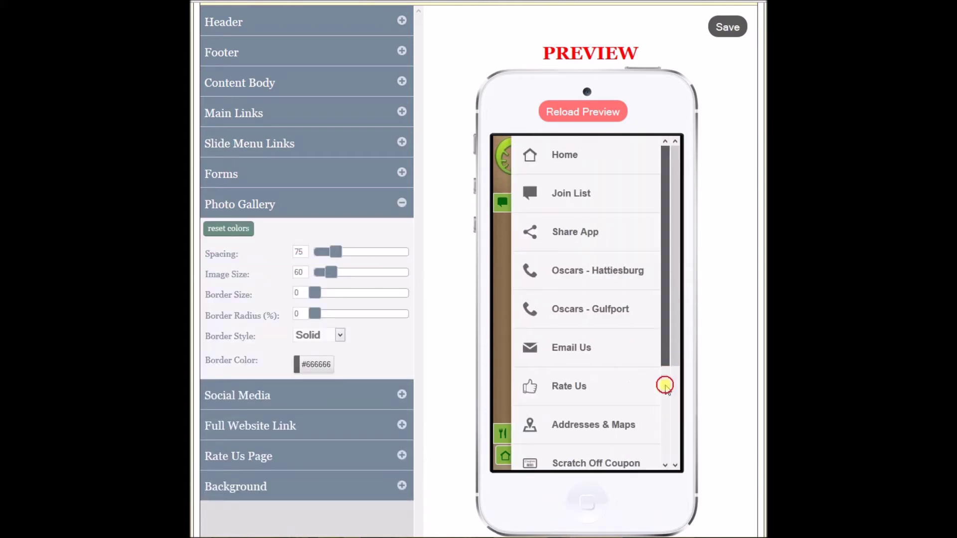
scroll(665, 384, down, 2)
click(606, 404)
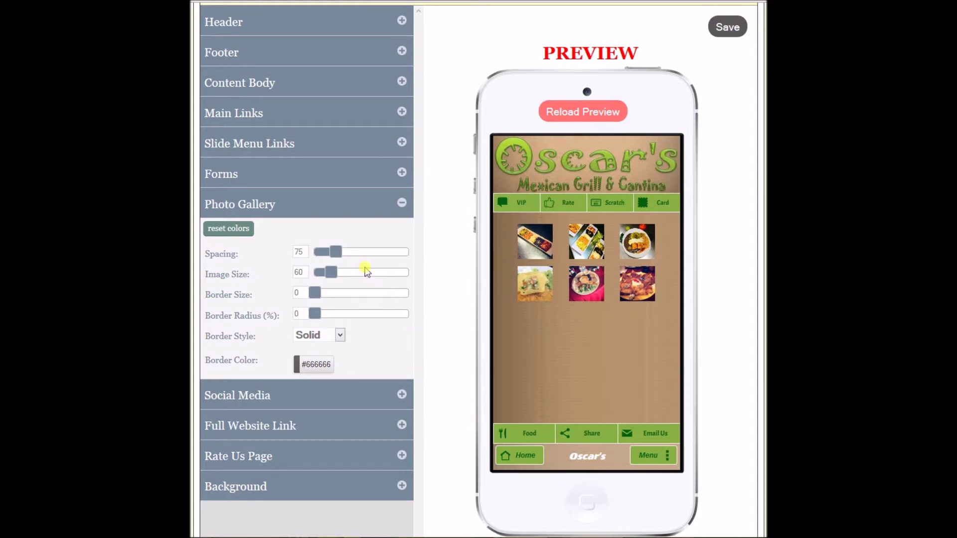
- Set the photo gallery's spacing to 128, image size to 100, border size to 3 and border radius to 25%
drag(338, 254, 356, 254)
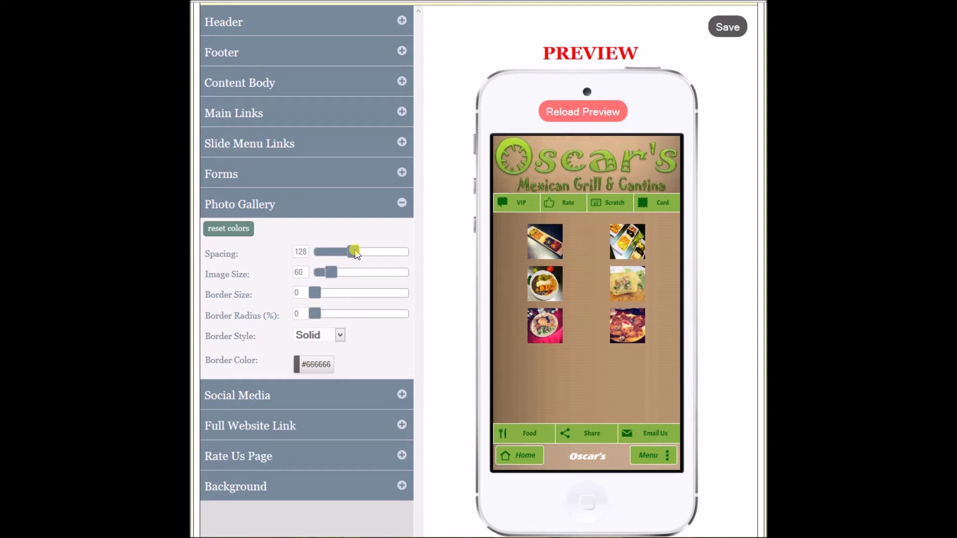
click(332, 273)
drag(332, 275, 343, 274)
drag(315, 293, 330, 293)
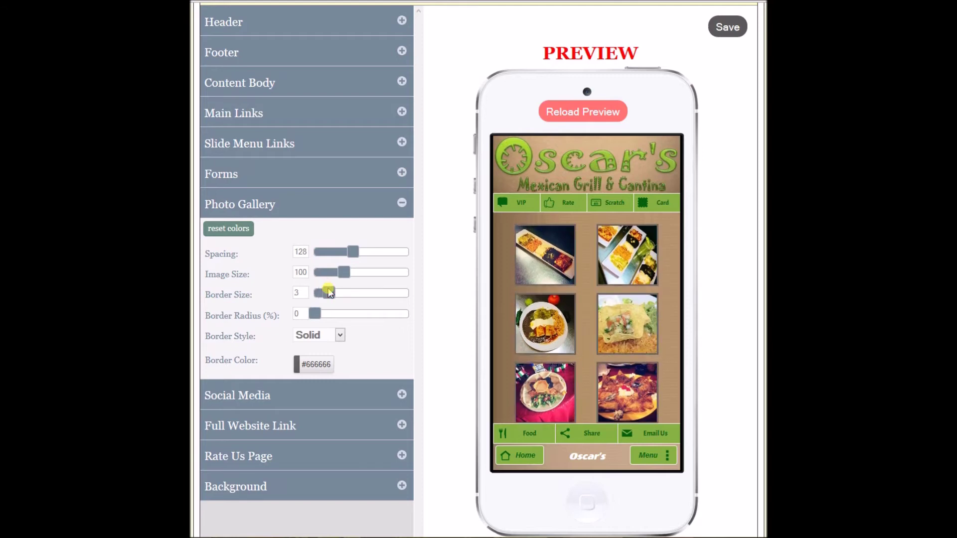
click(317, 314)
drag(317, 314, 362, 314)
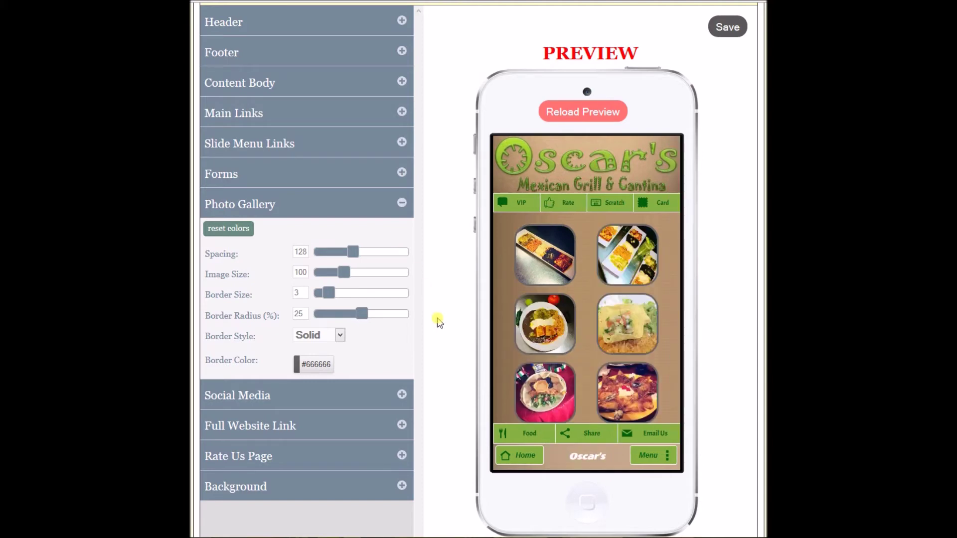
- Set the gallery images' border color to white (#ffffff) and save the styles
click(314, 364)
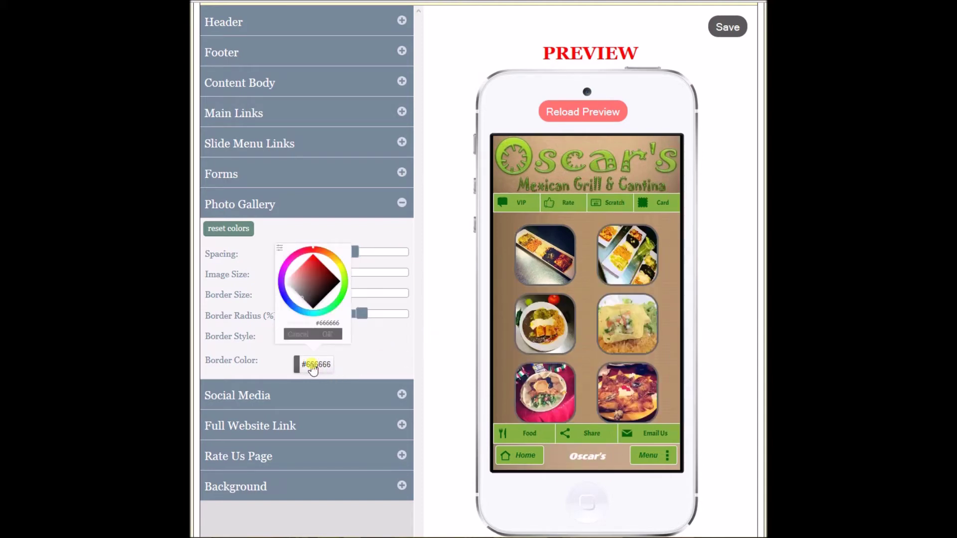
drag(304, 281, 287, 282)
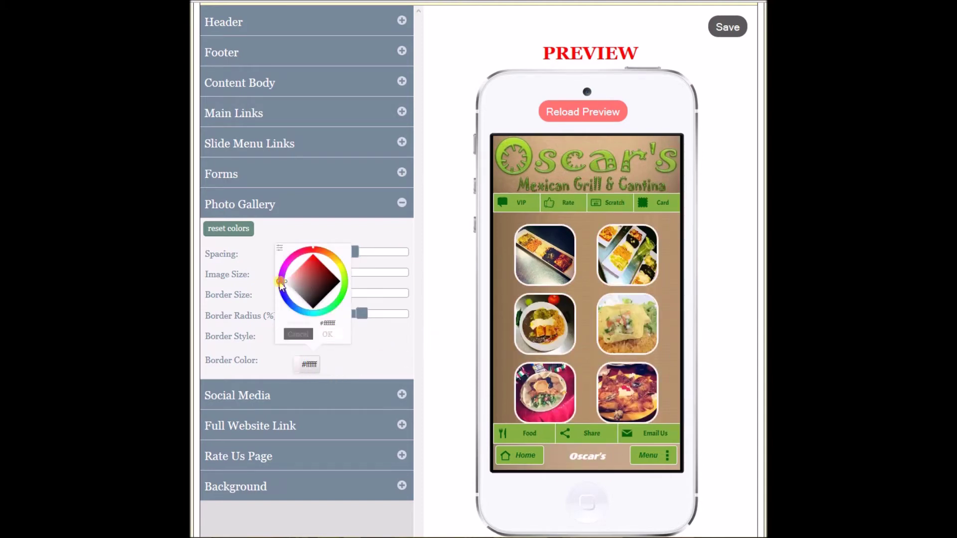
click(327, 335)
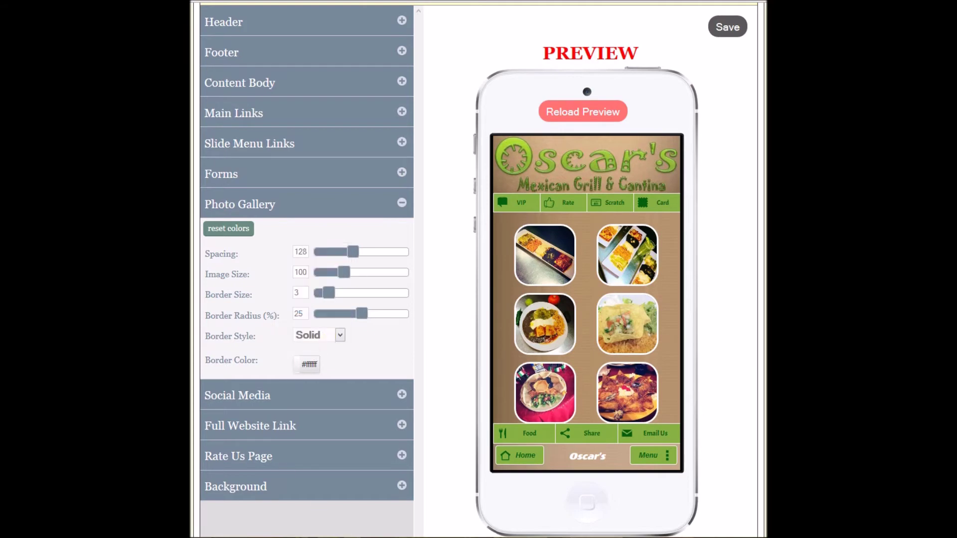
click(727, 27)
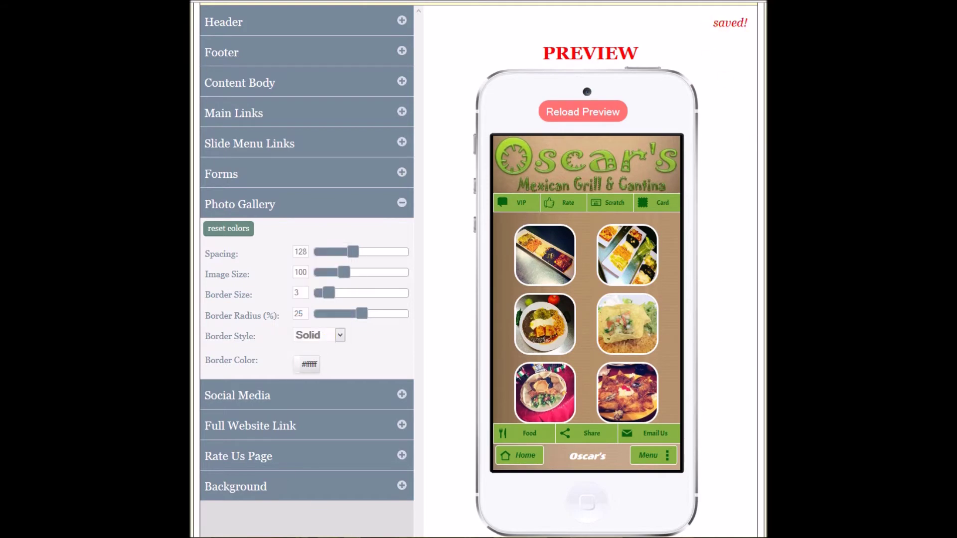
- Open the full app preview, reload it and compare it with the photo gallery in the other Oscar's app preview
scroll(363, 117, up, 9)
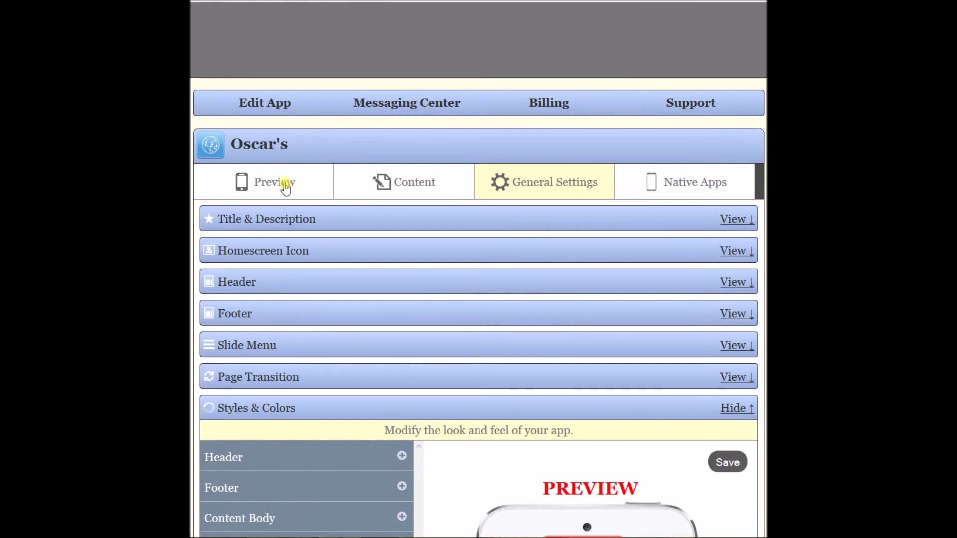
click(284, 185)
click(473, 257)
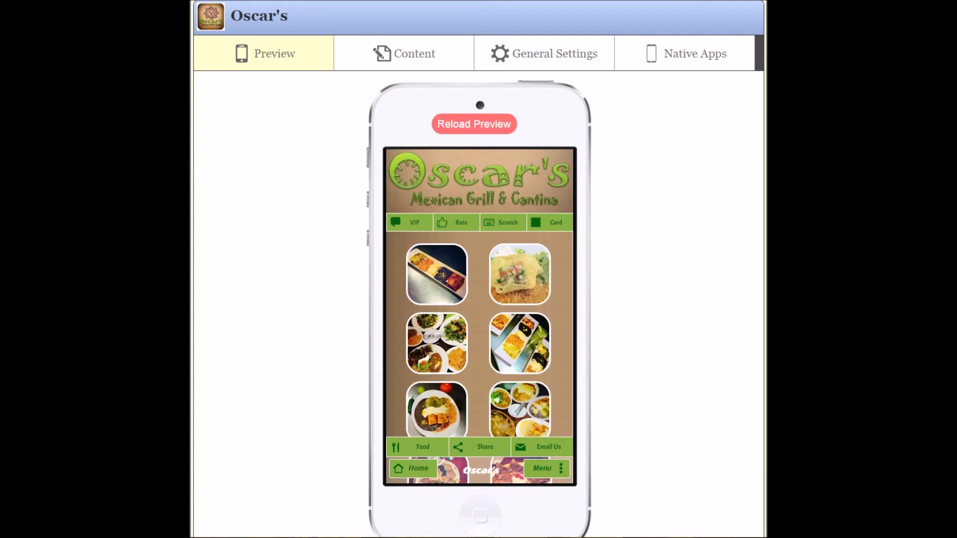
scroll(479, 304, down, 1)
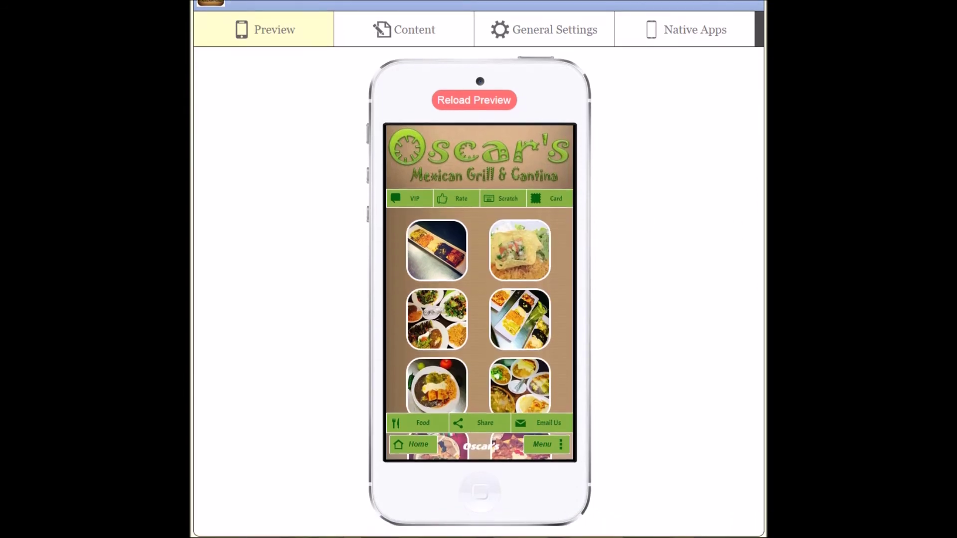
scroll(478, 274, up, 1)
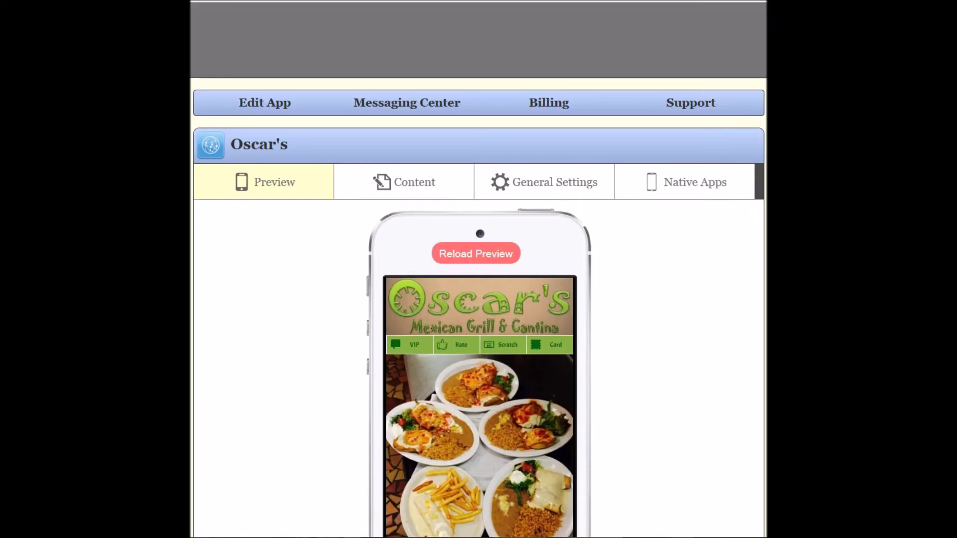
scroll(662, 384, down, 3)
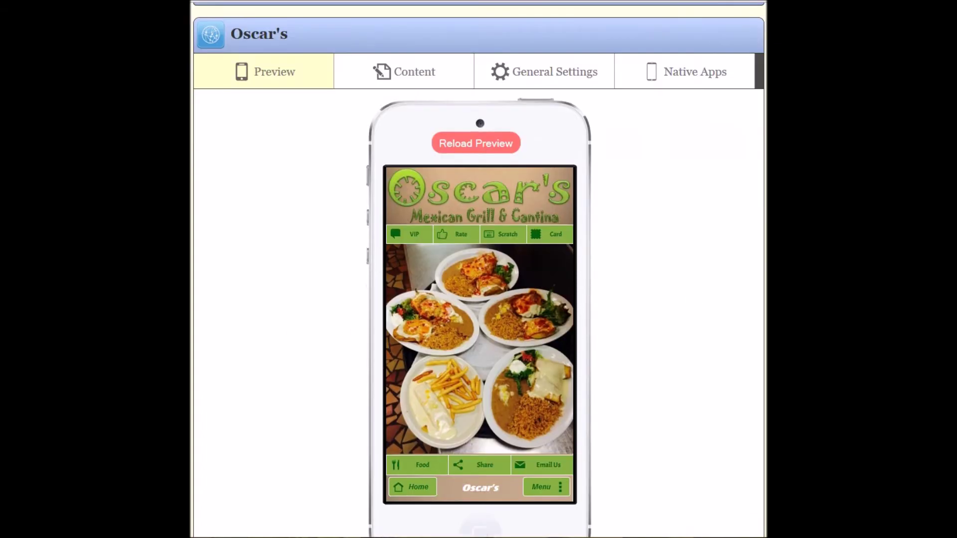
- View the Photo Gallery in the full app preview and compare the Rate page in both Oscar's app previews
click(536, 416)
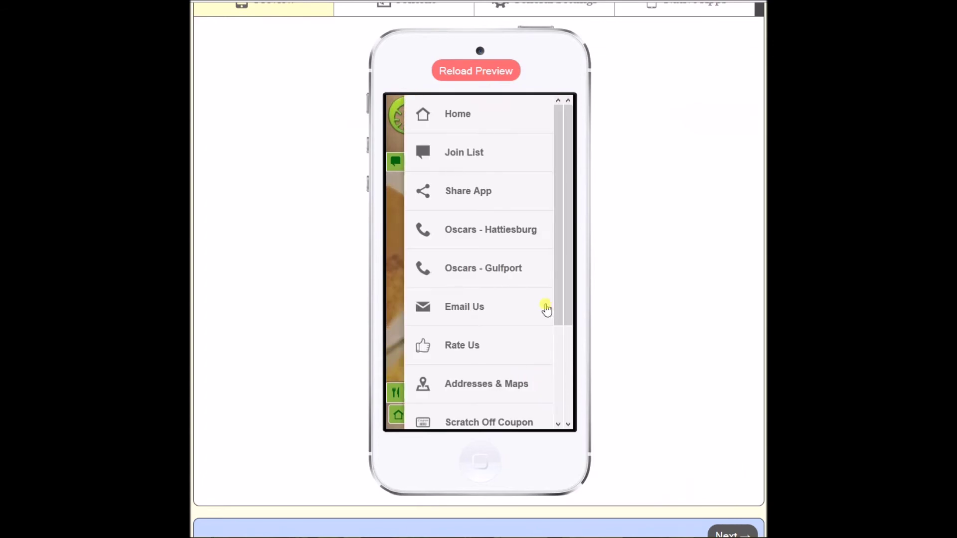
scroll(557, 289, down, 3)
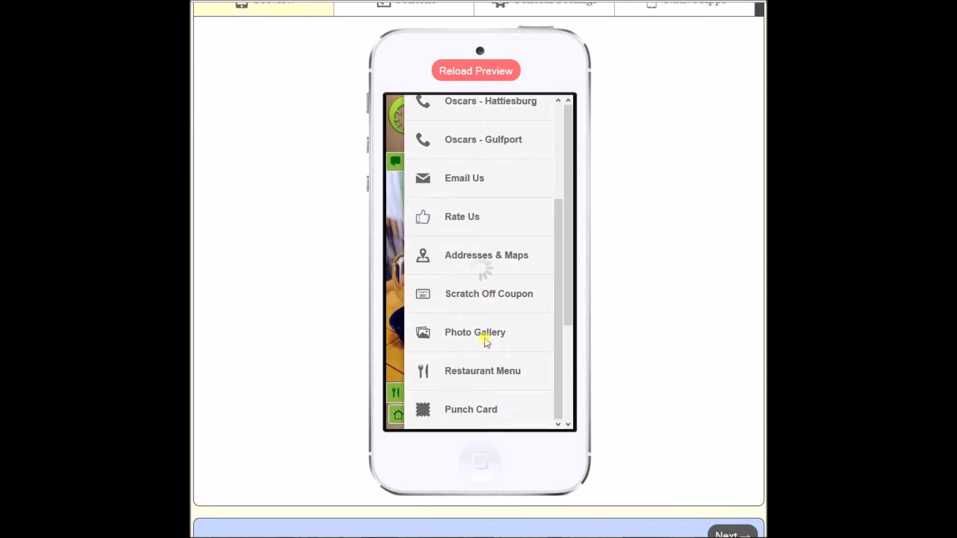
click(486, 340)
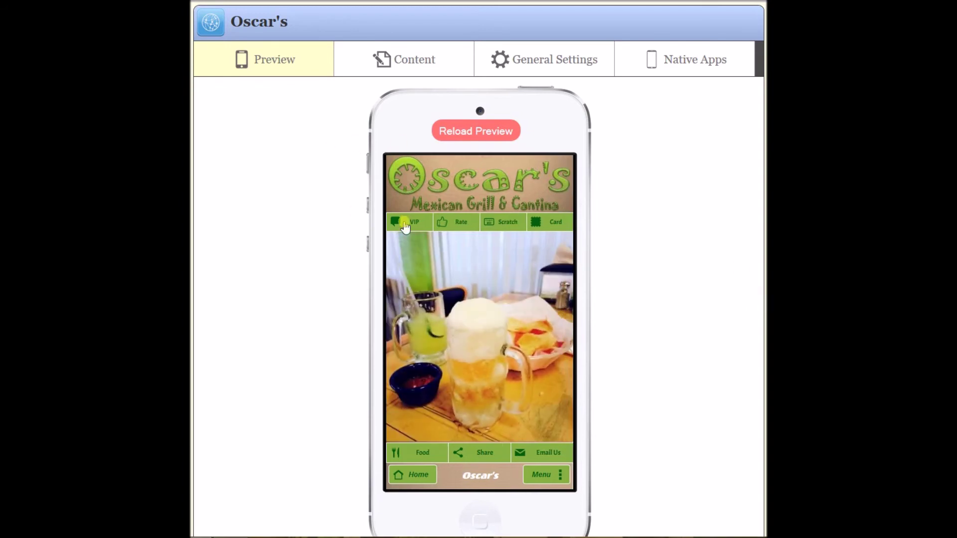
click(450, 225)
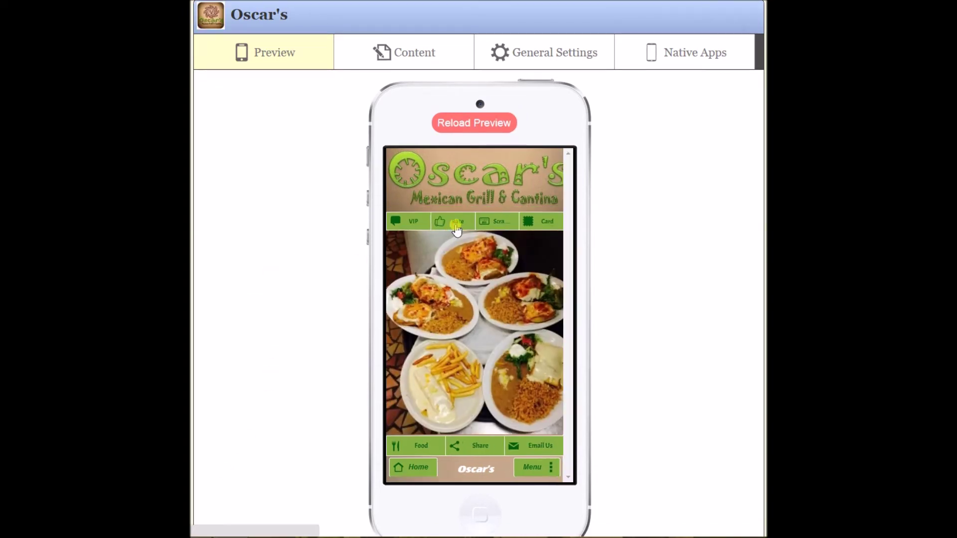
click(456, 229)
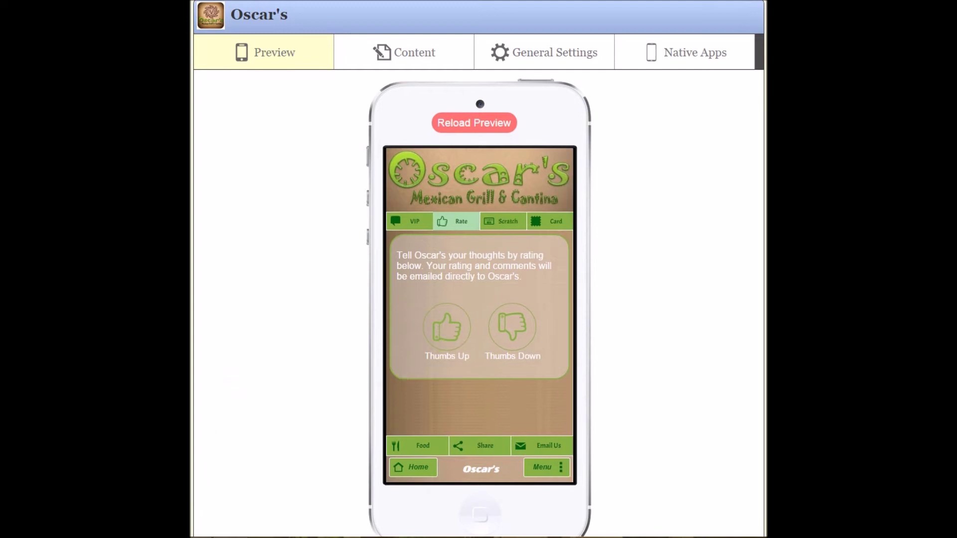
- Open the Rate Us Page style settings under Styles & Colors
click(541, 60)
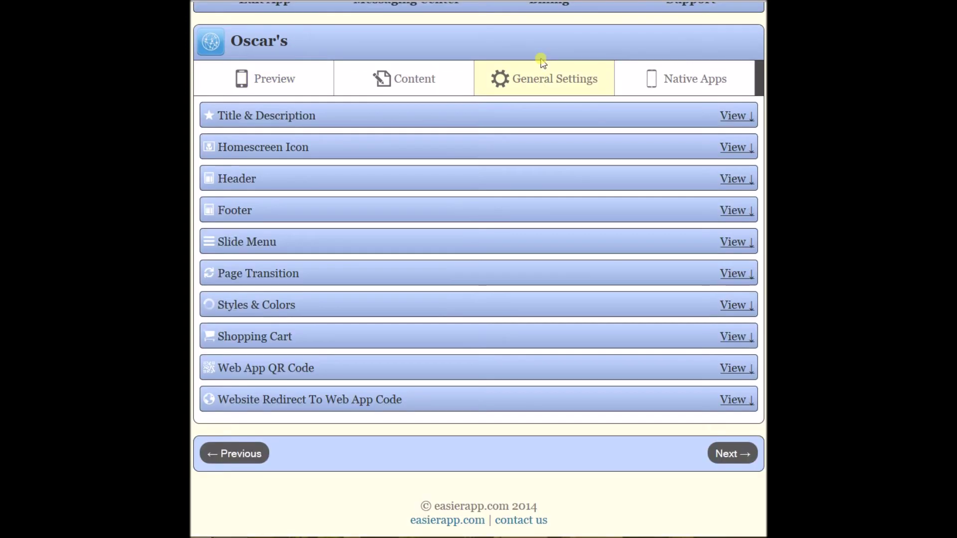
click(280, 305)
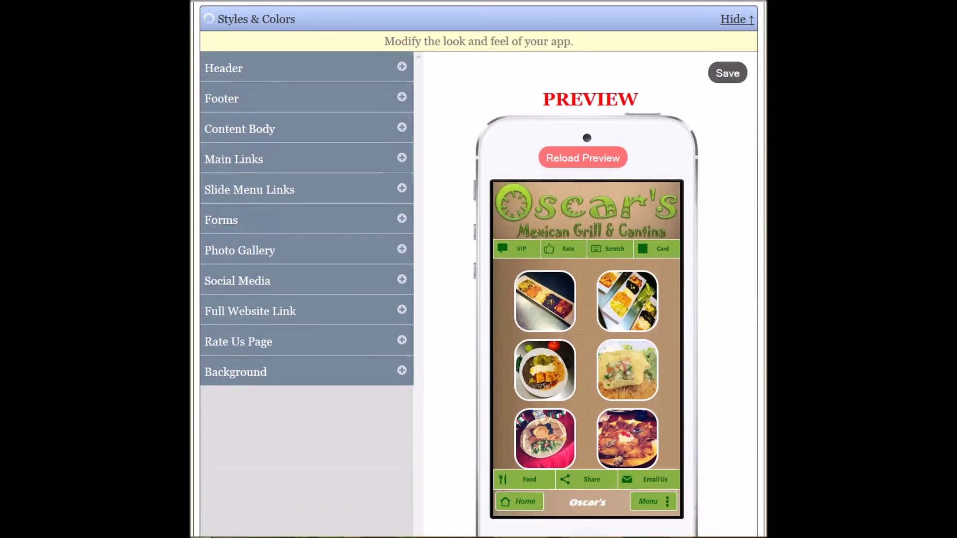
click(400, 337)
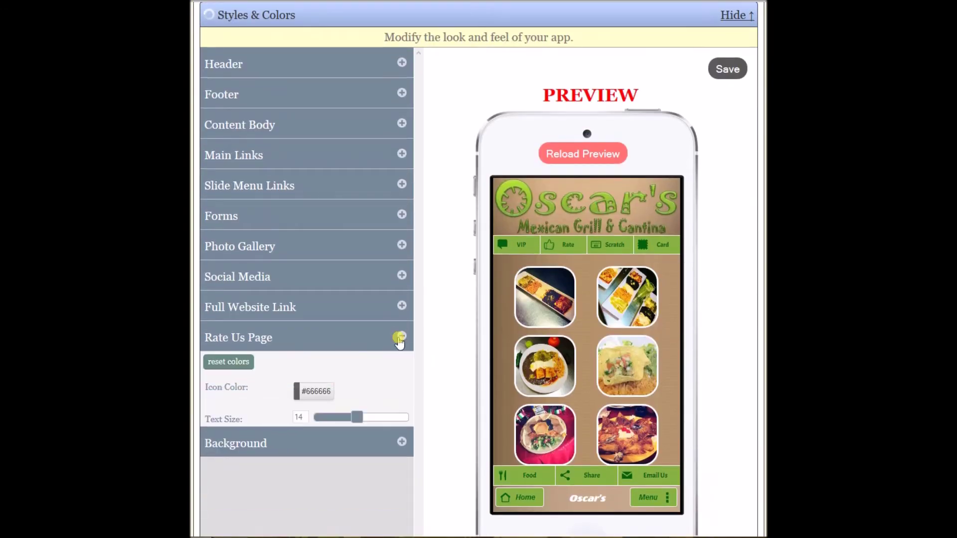
- Display the Rate page in the accompanying preview and set its icon color to #86b141
click(325, 392)
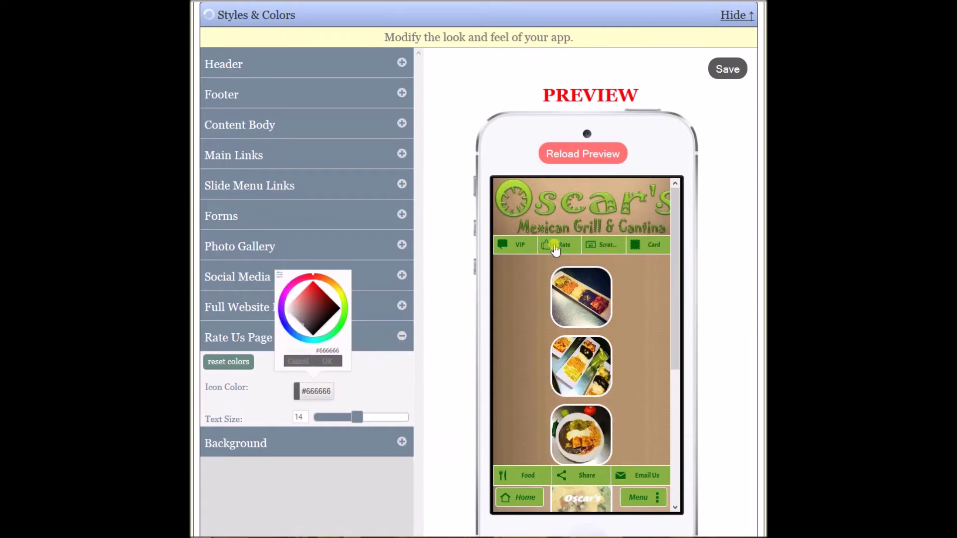
click(558, 246)
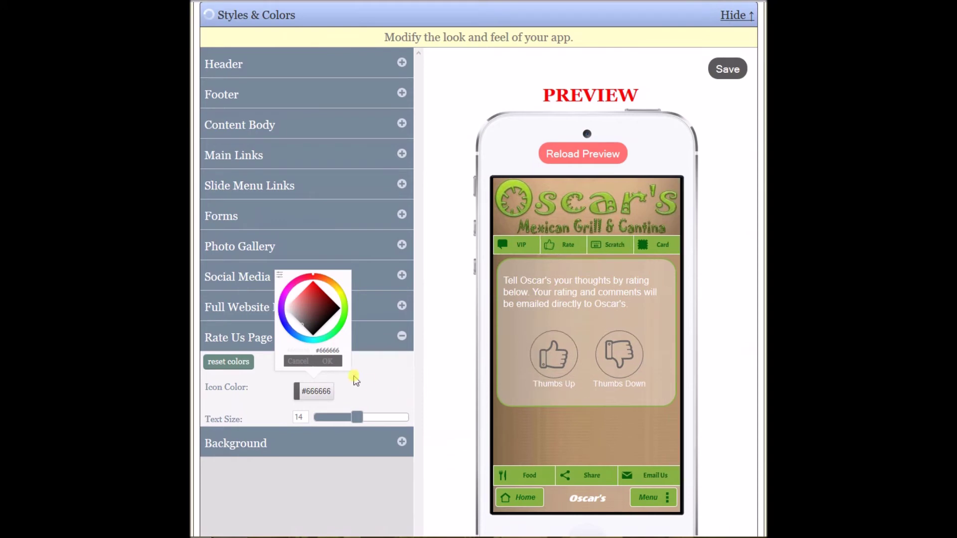
click(281, 277)
double_click(317, 332)
text(86b141)
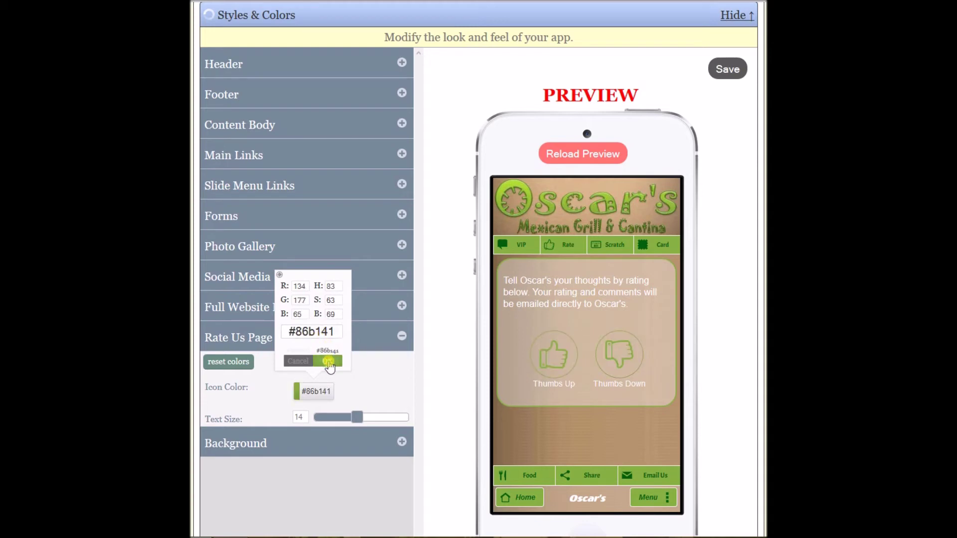
click(328, 362)
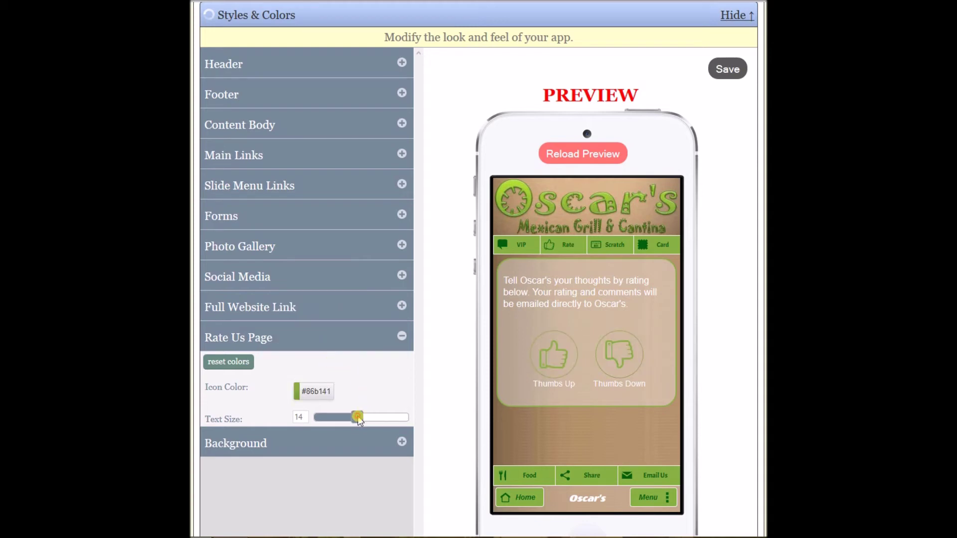
- Set the Rate Us page's text size to 15, reload the preview and save the styles
drag(360, 418, 363, 418)
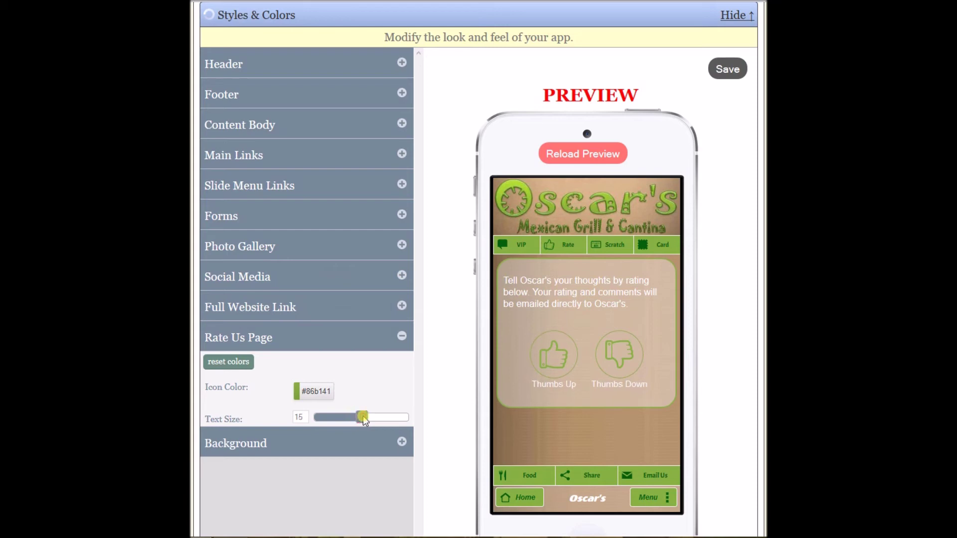
click(602, 149)
click(729, 70)
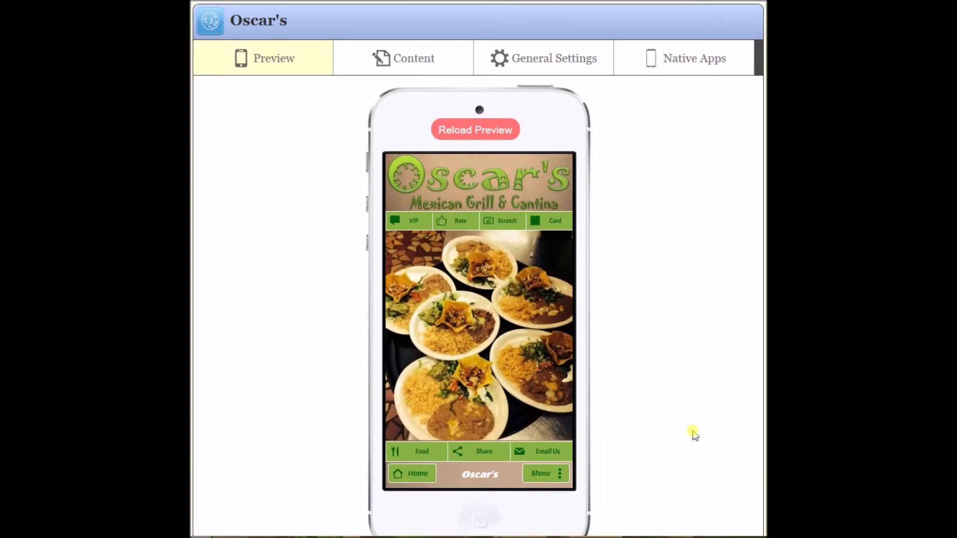
- Open the slide menu in both Oscar's app previews and compare their link styling
click(532, 474)
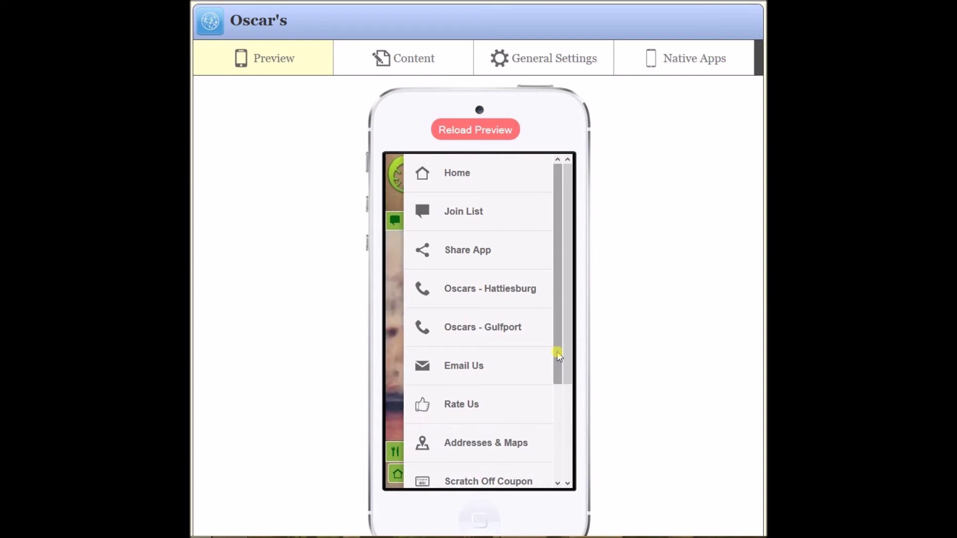
drag(557, 381, 563, 351)
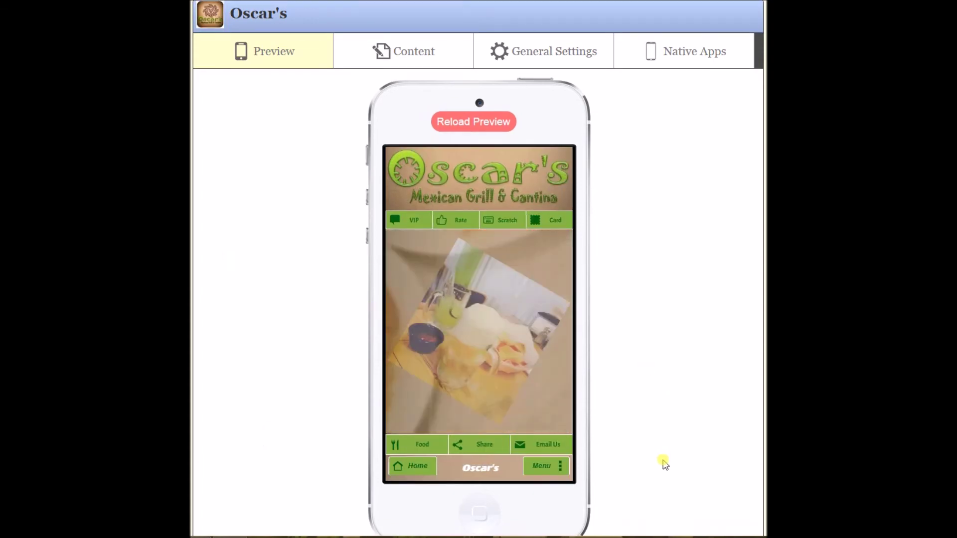
click(531, 466)
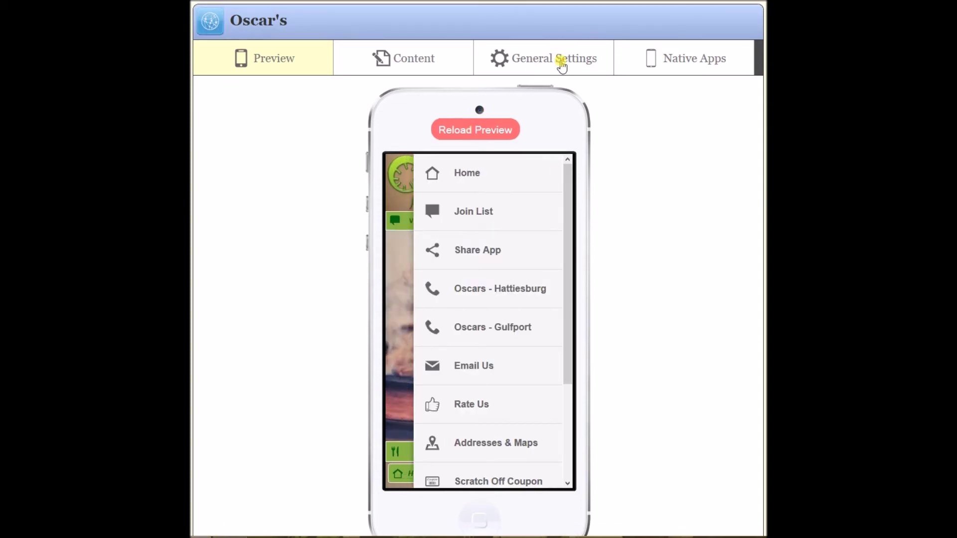
- Open the Slide Menu Links style settings under Styles & Colors and display the slide menu in the accompanying preview
click(560, 61)
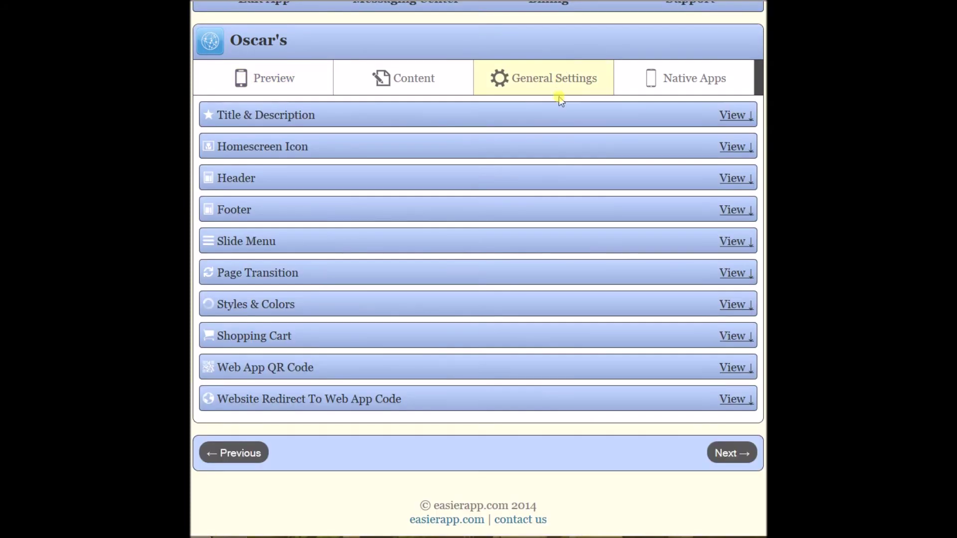
click(277, 307)
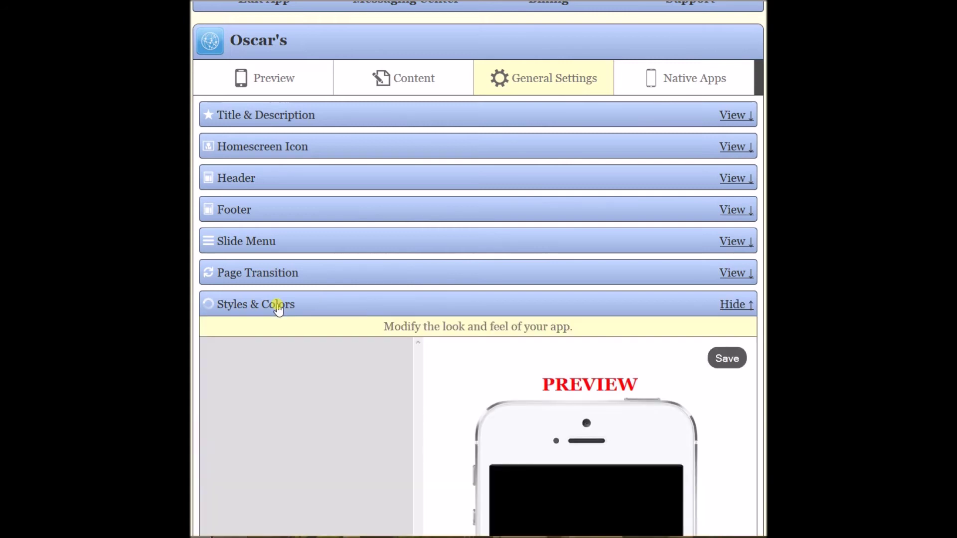
scroll(478, 269, down, 6)
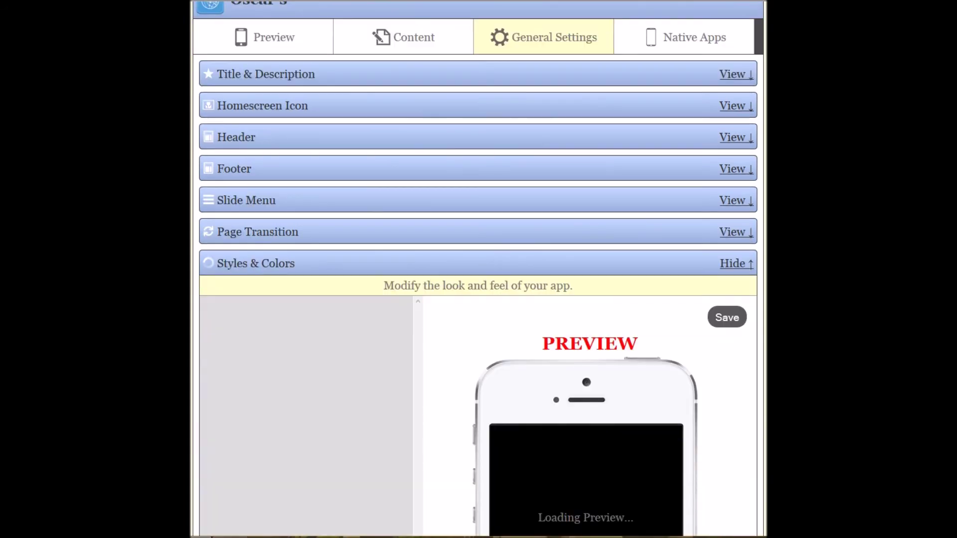
scroll(479, 269, down, 1)
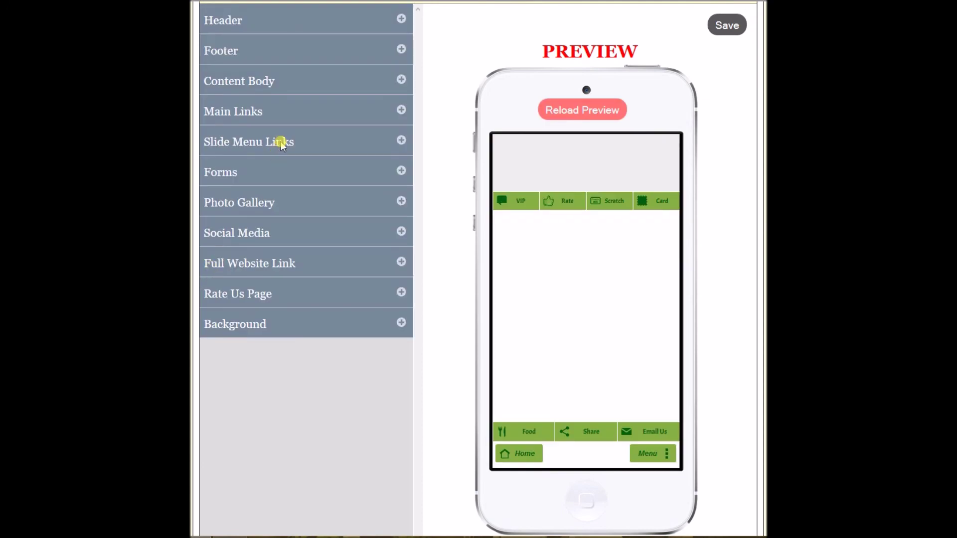
click(401, 141)
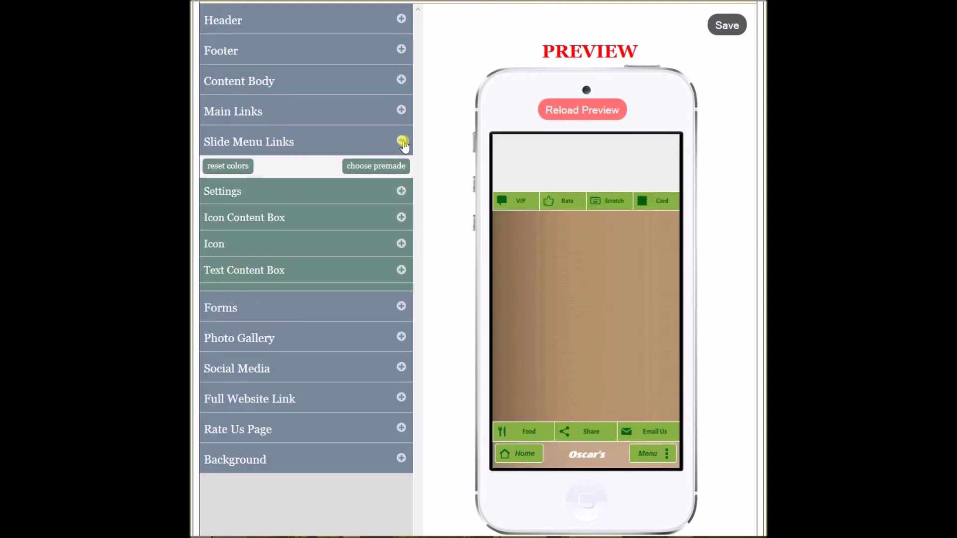
click(647, 453)
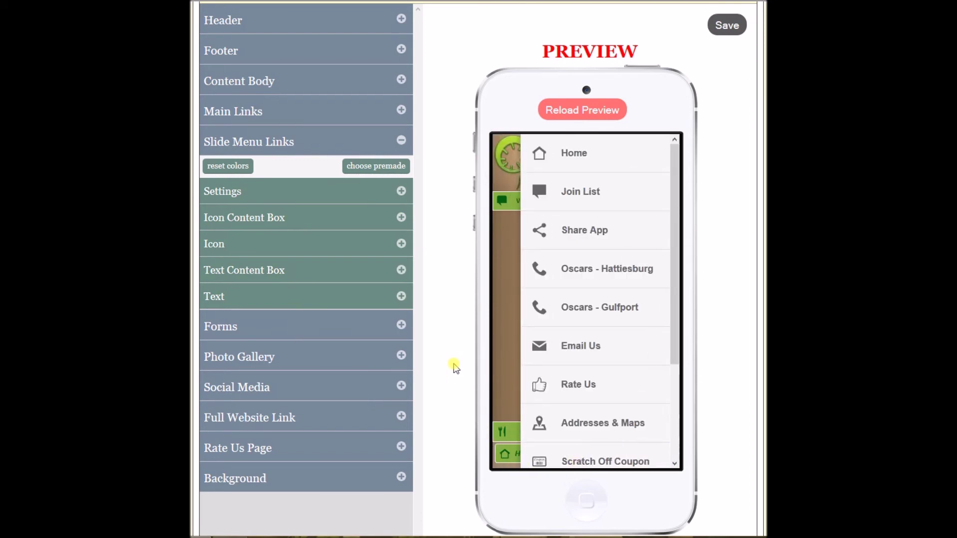
- Replace the background color of the slide menu links' icon content box with #86b141
click(401, 219)
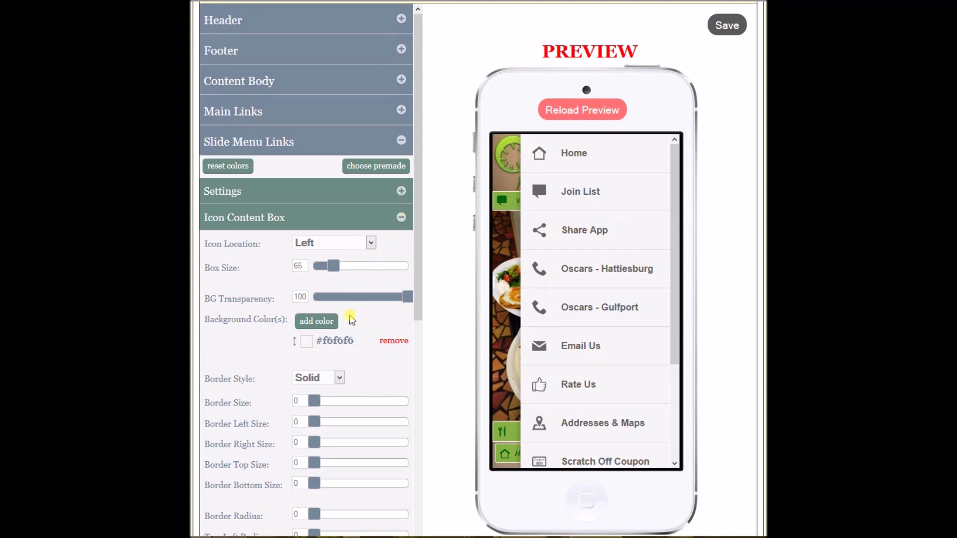
click(321, 322)
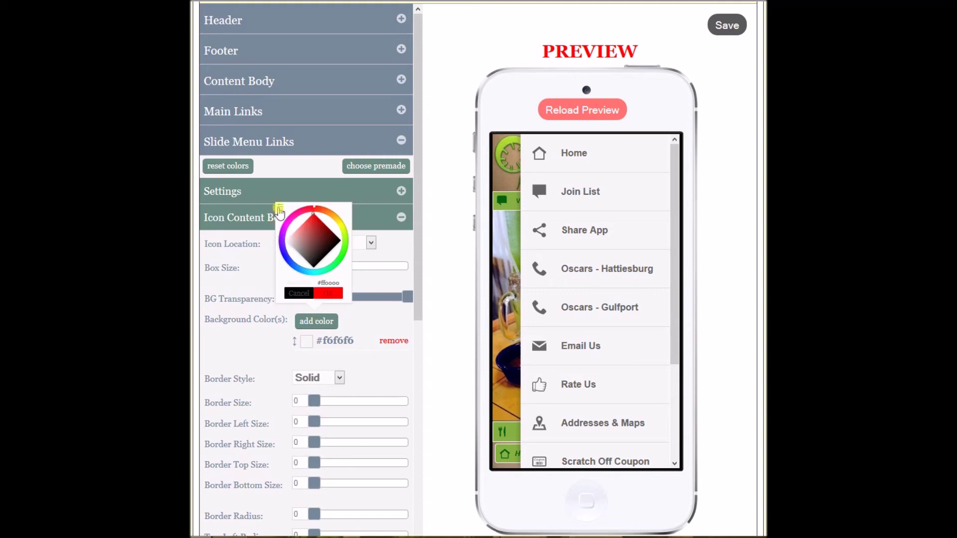
click(280, 206)
double_click(314, 262)
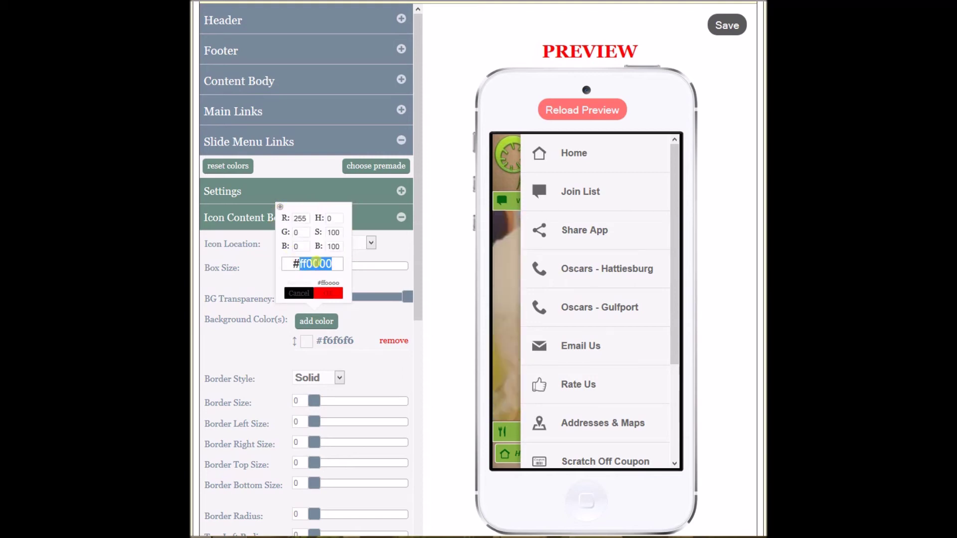
text(86b141)
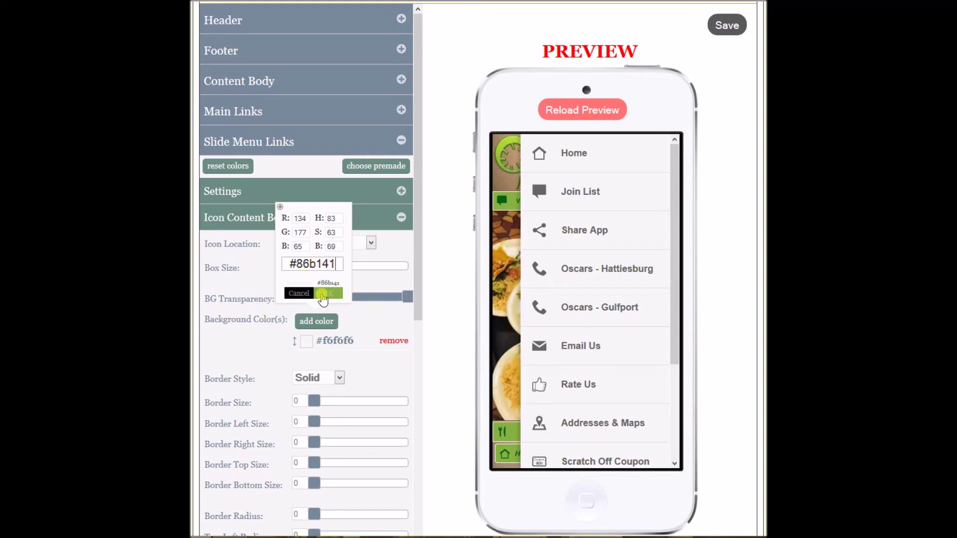
click(323, 294)
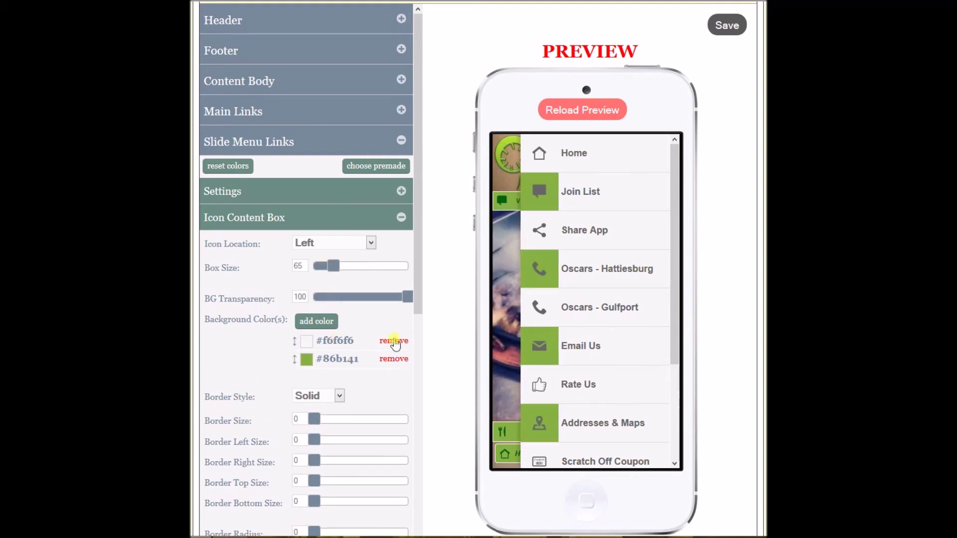
click(393, 340)
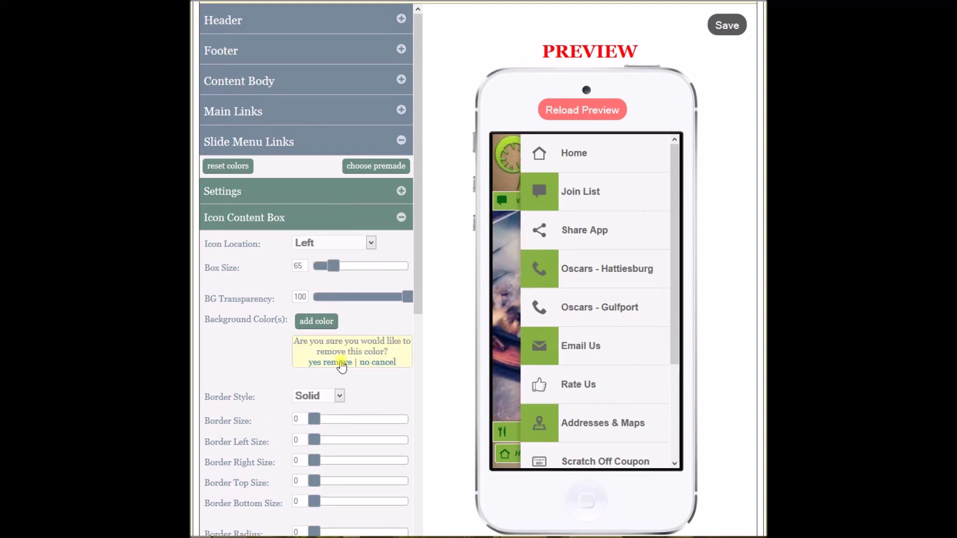
click(340, 360)
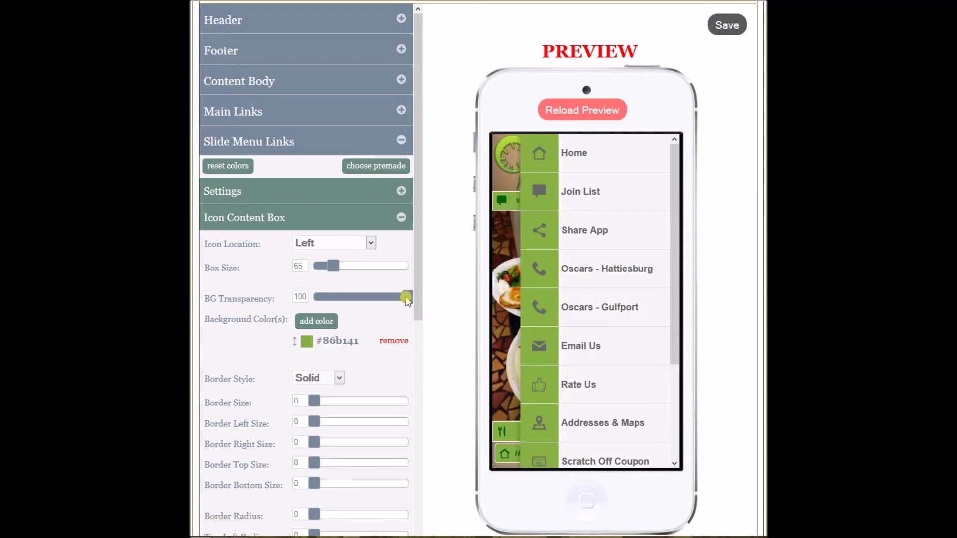
- Set the icon content box's background transparency to 57 and collapse its settings
drag(406, 299, 367, 300)
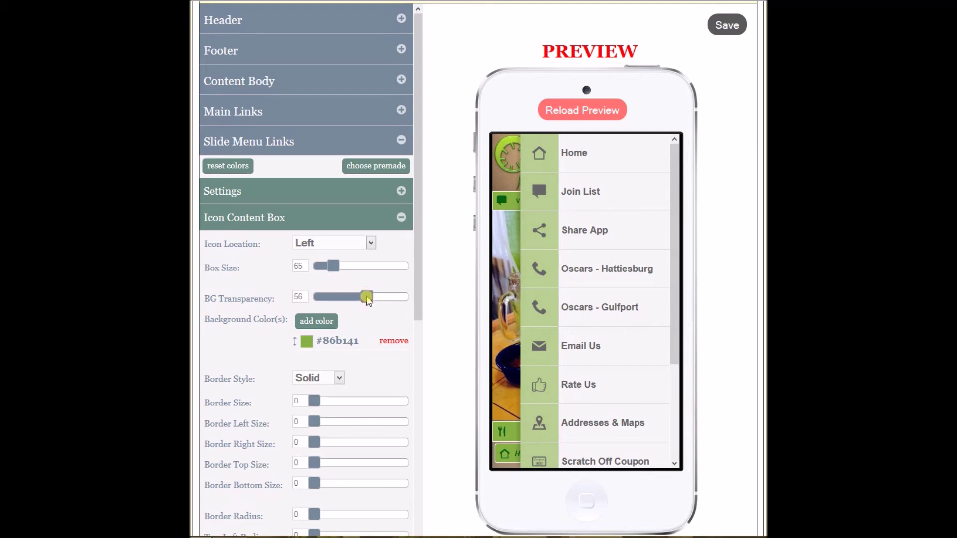
drag(369, 300, 370, 299)
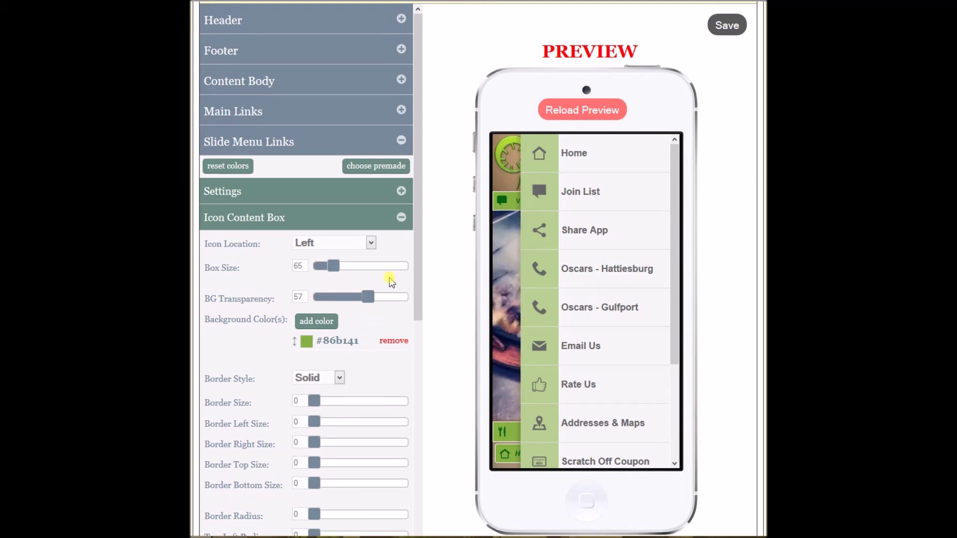
click(401, 217)
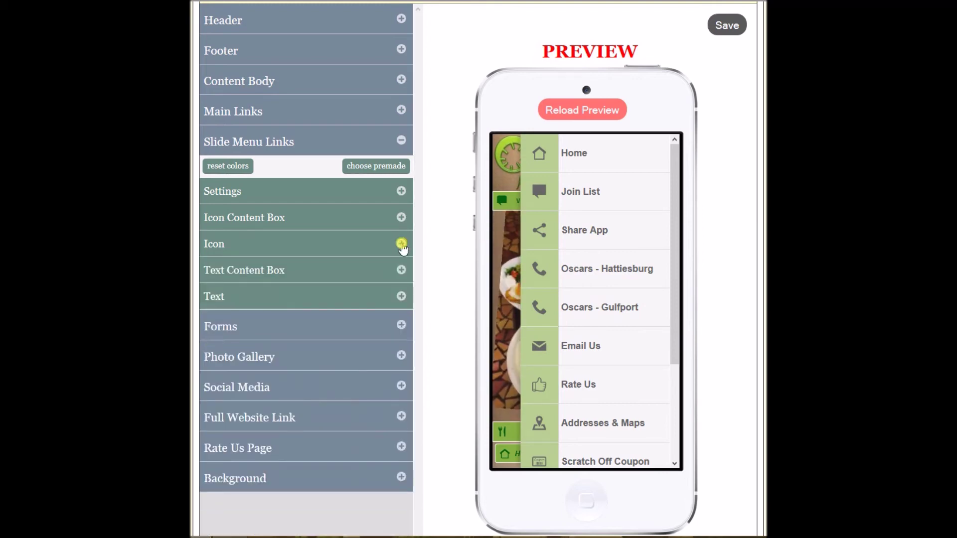
- Replace the color of the slide menu links' icons with #03610e and set the icon transparency to 85
click(401, 243)
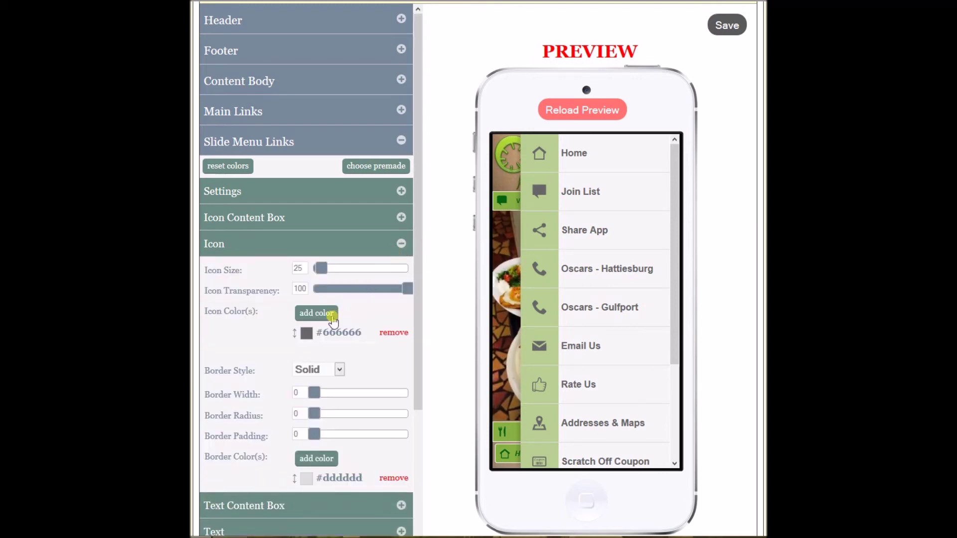
click(318, 312)
double_click(315, 256)
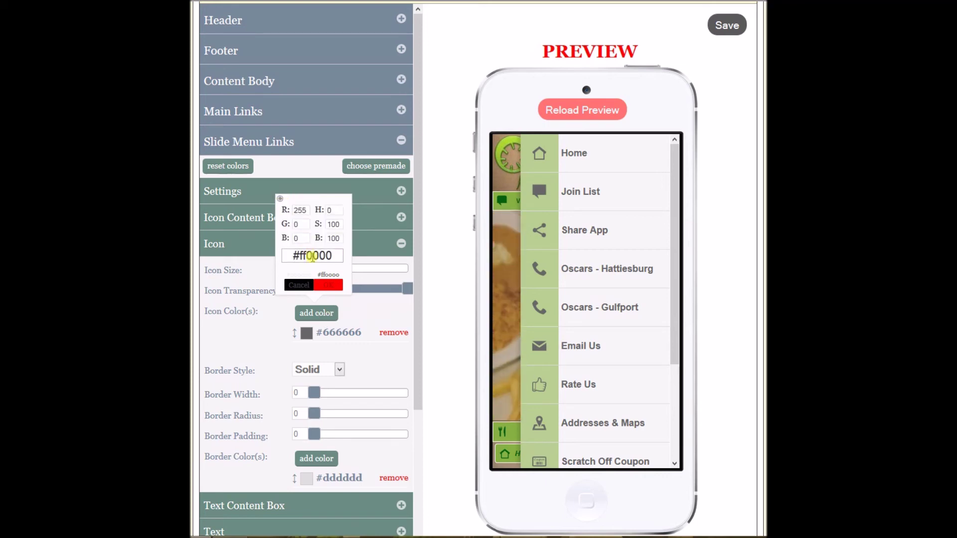
text(03610e)
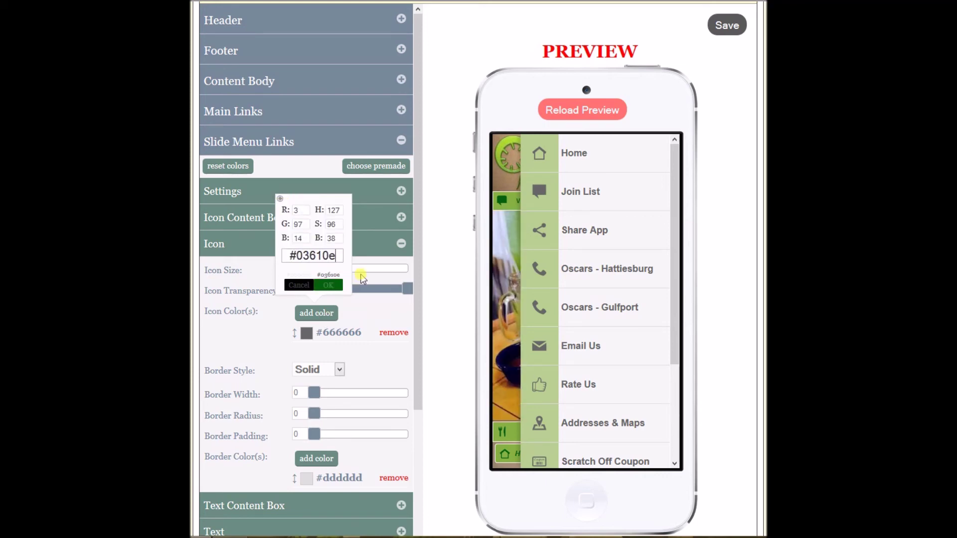
click(328, 285)
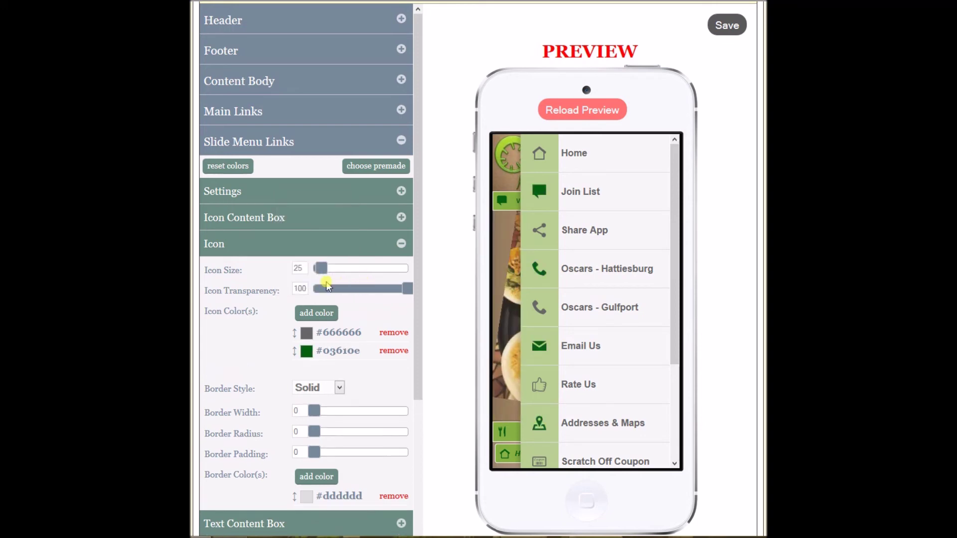
click(388, 333)
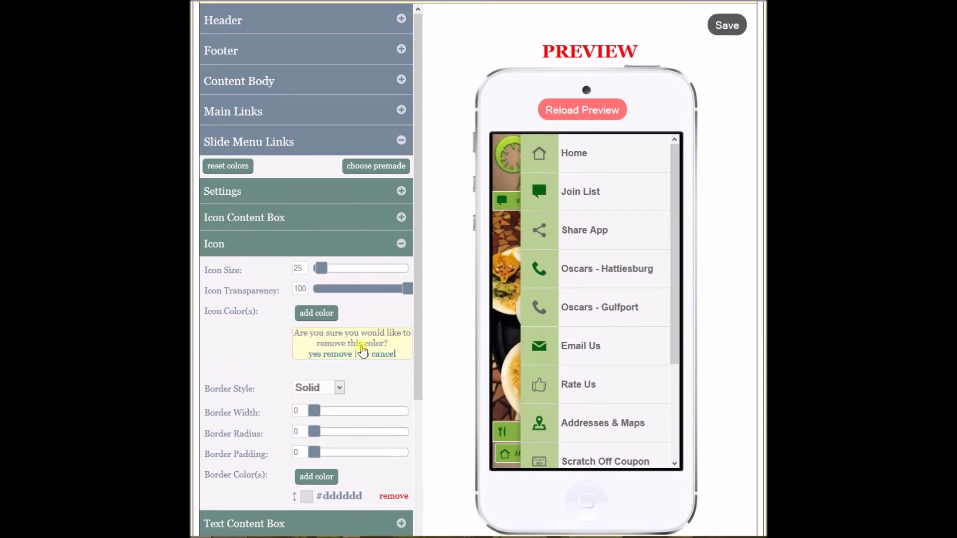
click(339, 353)
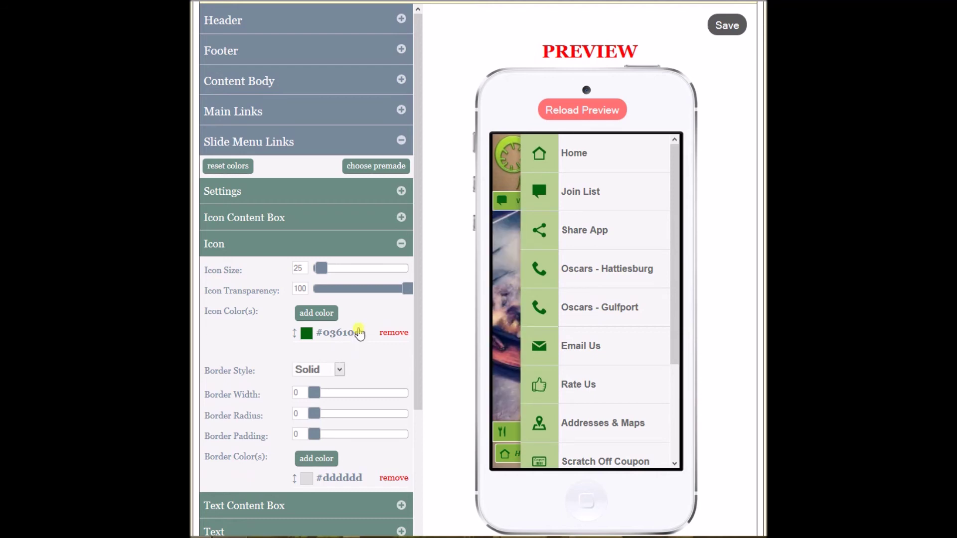
drag(408, 293, 396, 295)
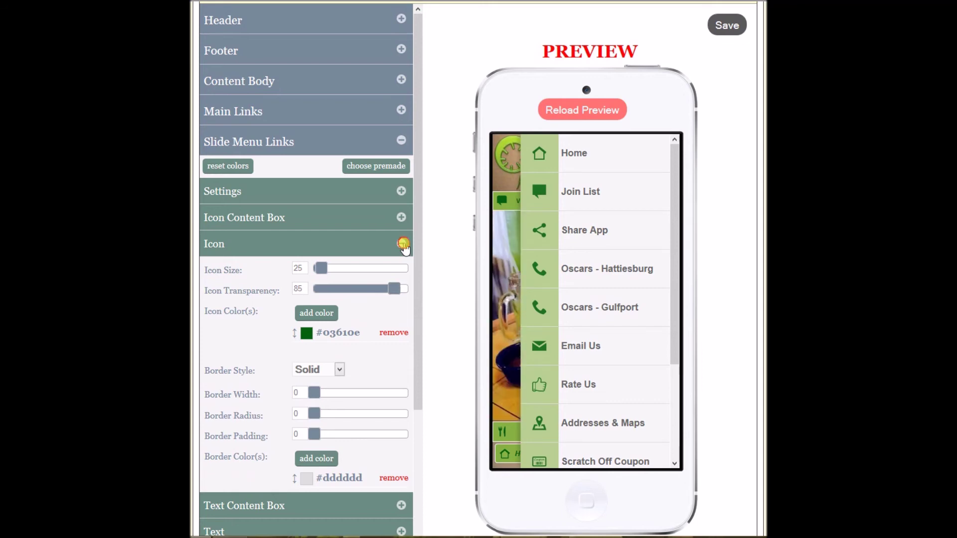
click(403, 244)
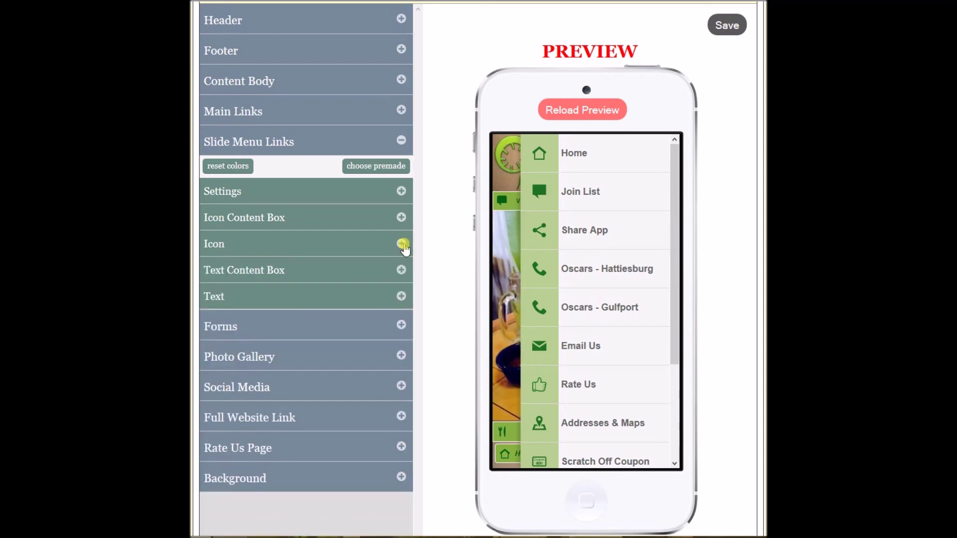
- Replace the slide menu links' text content box background color with #86b141 and set its background transparency to 80
click(402, 272)
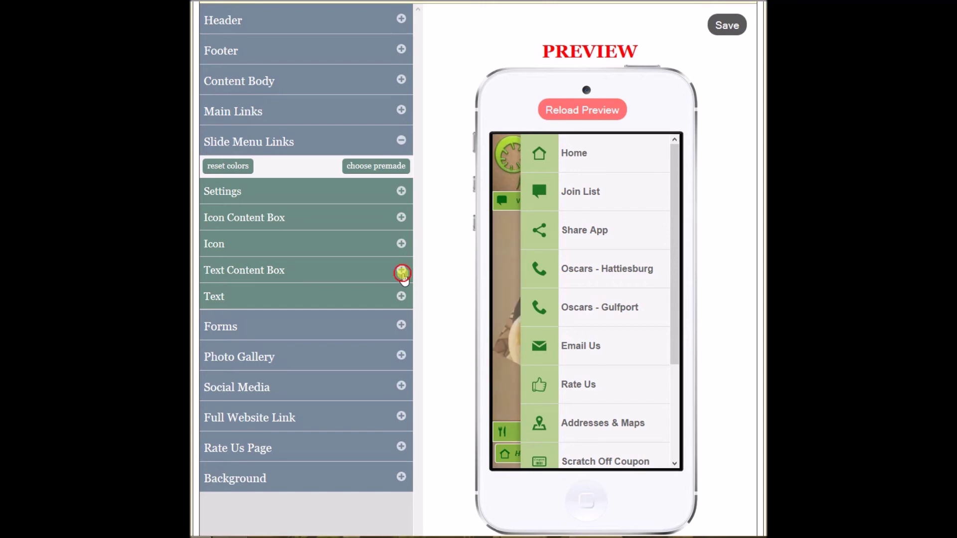
drag(418, 268, 414, 319)
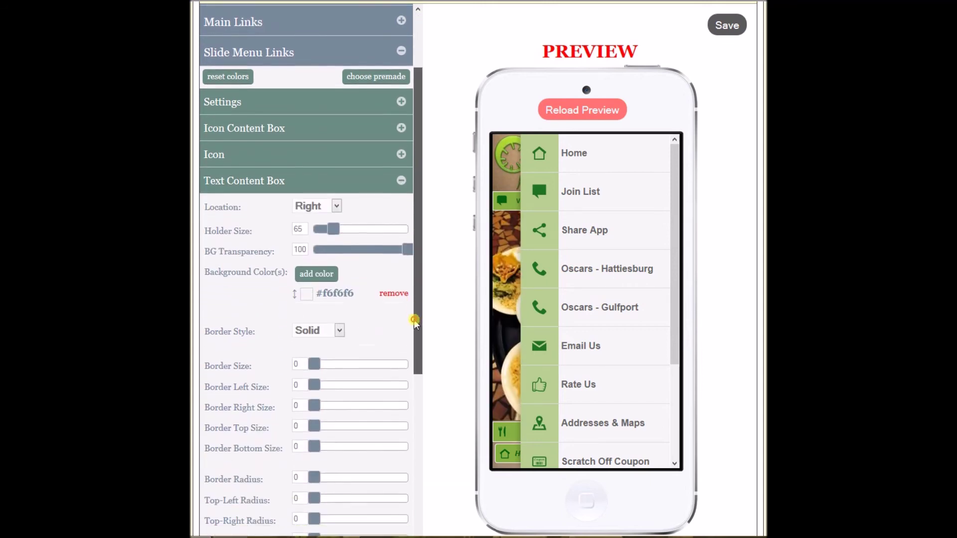
click(327, 275)
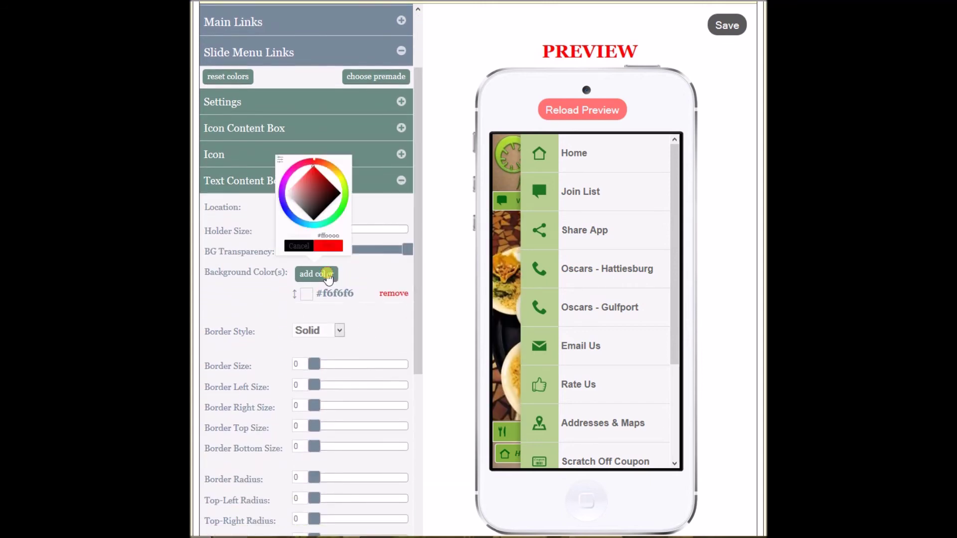
click(280, 159)
double_click(310, 217)
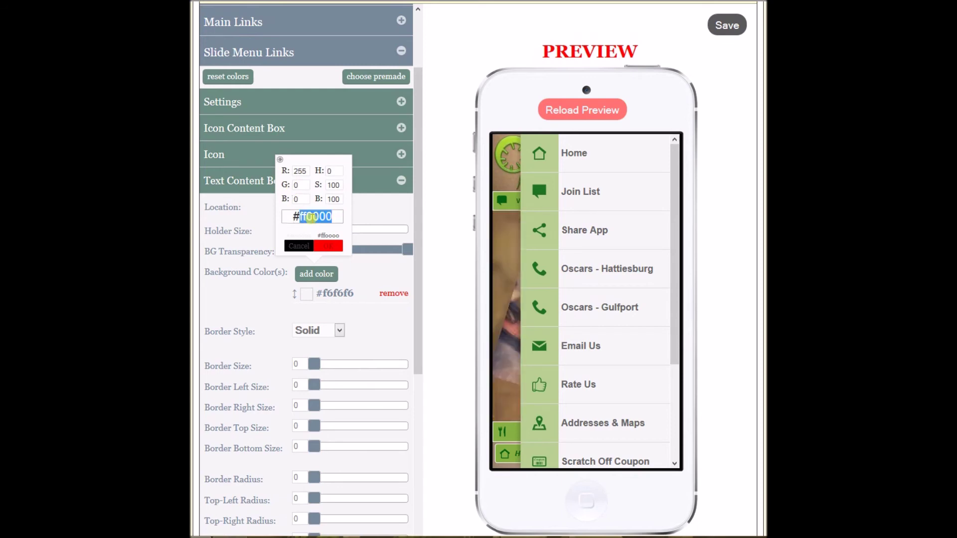
text(86b141)
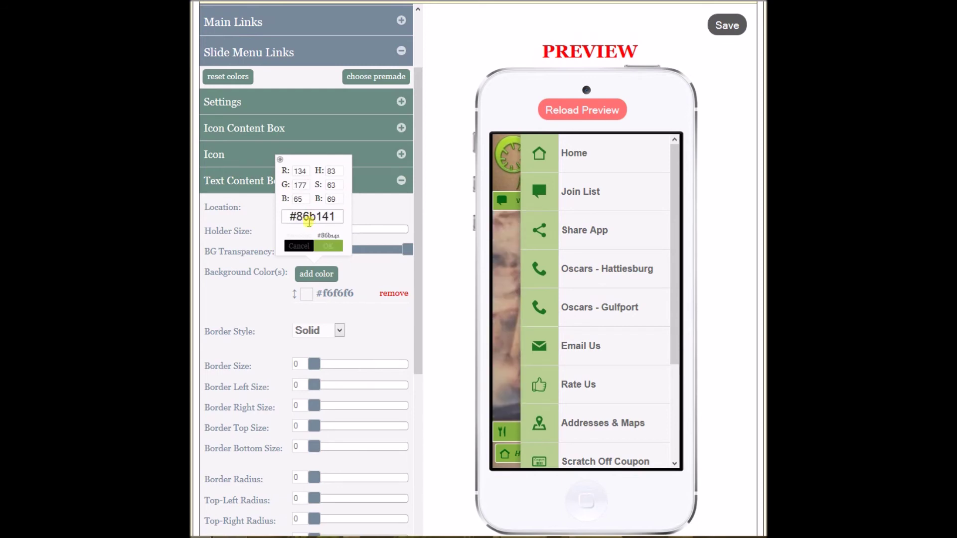
click(330, 246)
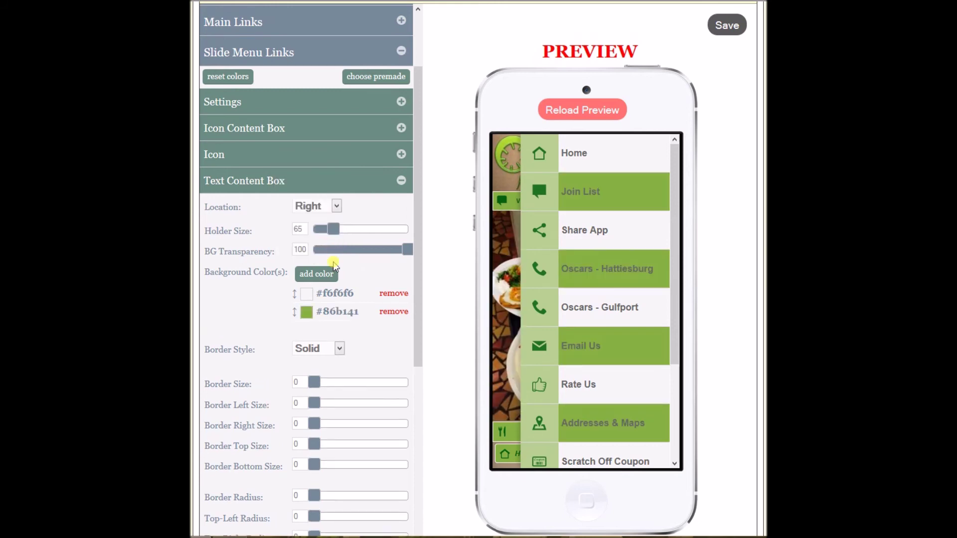
click(391, 299)
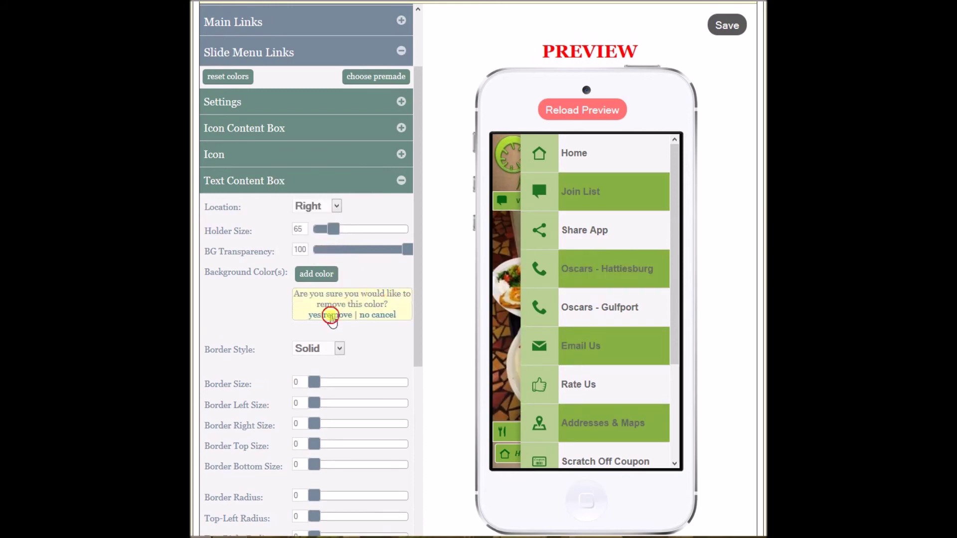
click(331, 315)
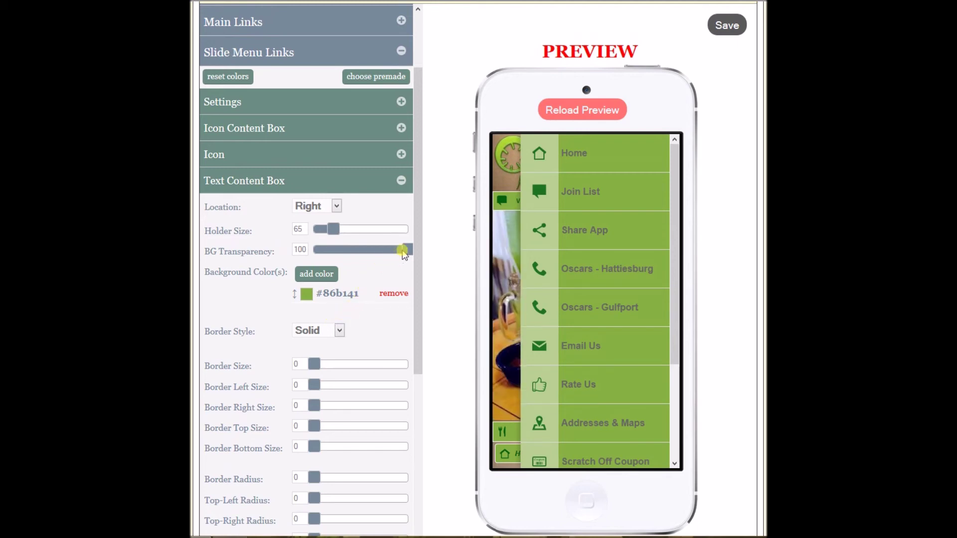
drag(403, 249, 384, 256)
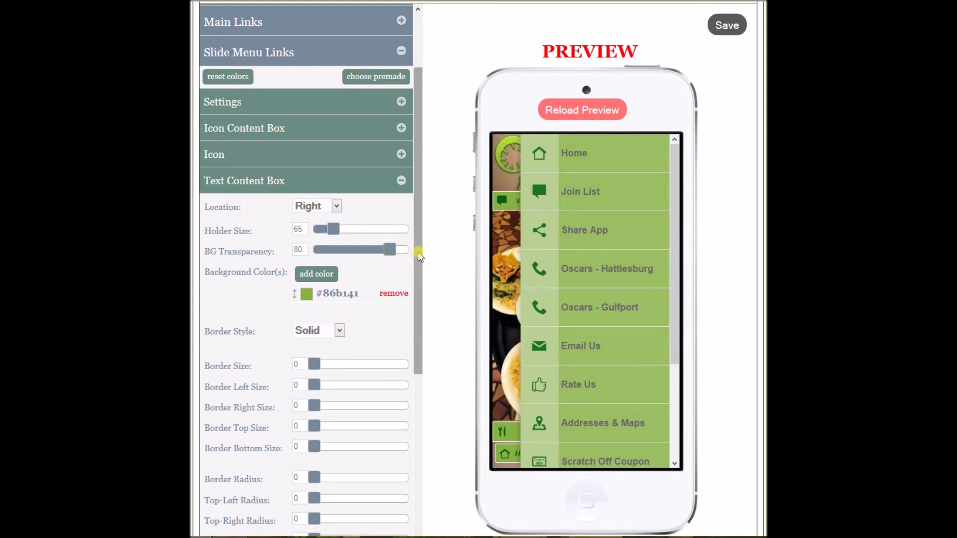
click(399, 185)
- Set the slide menu links' text color to #03610e and text padding to 24, saving the styles
click(401, 298)
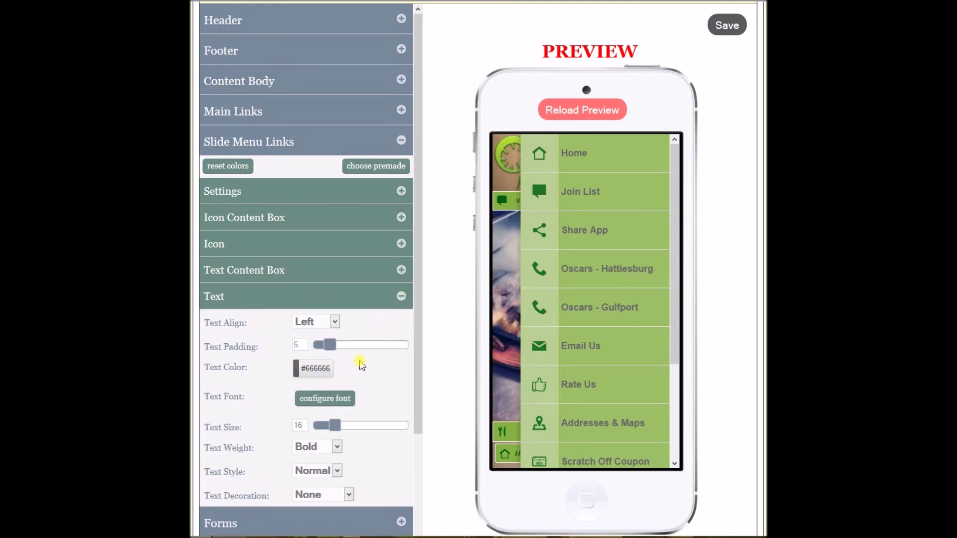
click(315, 369)
click(279, 255)
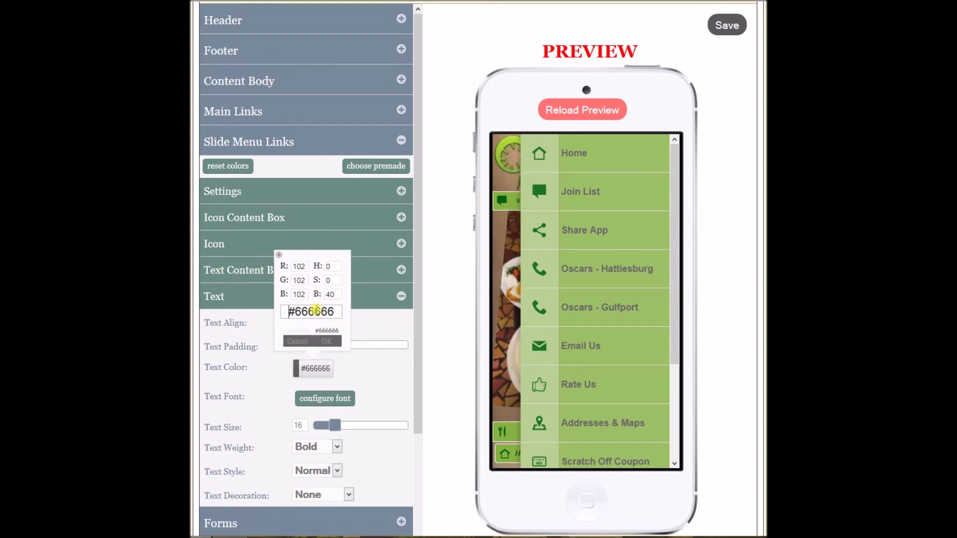
double_click(315, 310)
text(03610e)
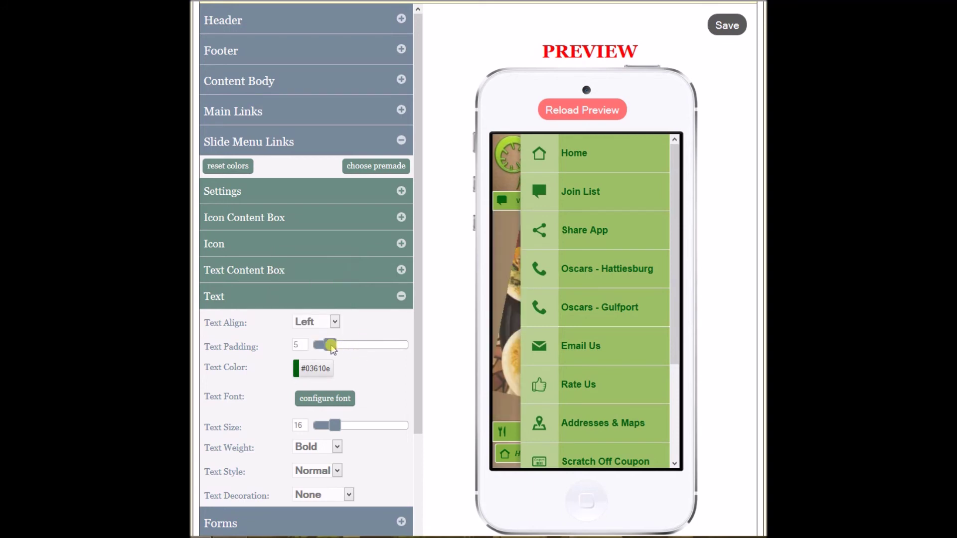
drag(334, 346, 389, 345)
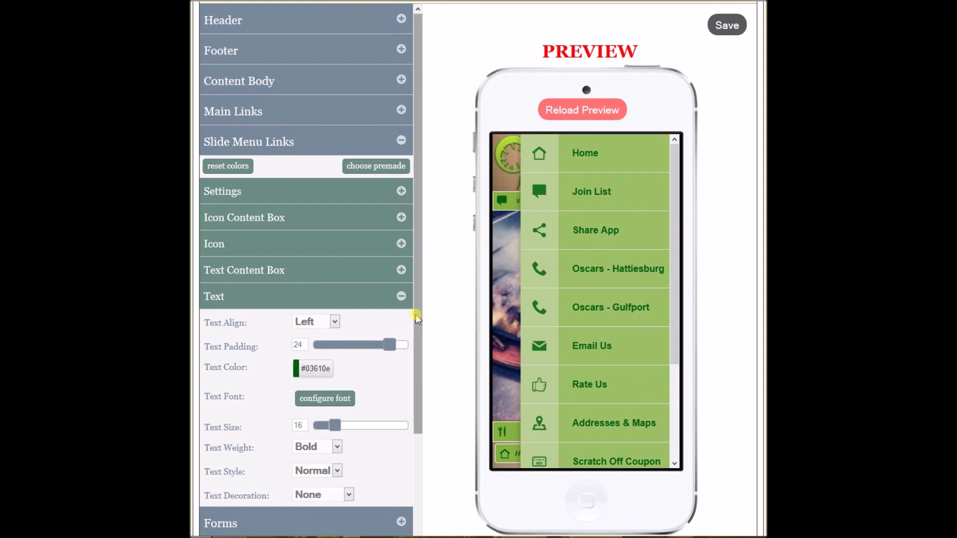
click(728, 25)
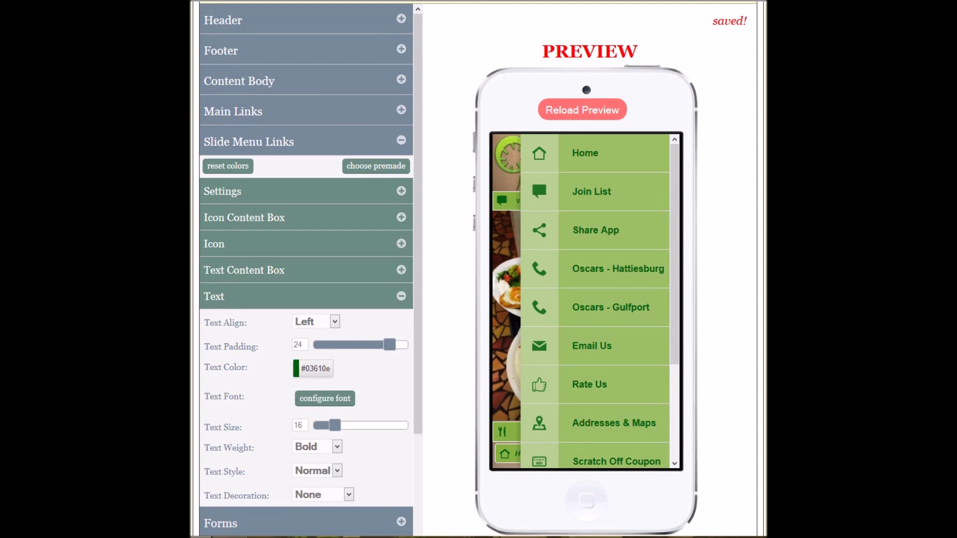
- Reload the main Oscar's app preview and open its slide menu to check the new link styling
scroll(479, 269, up, 8)
click(267, 182)
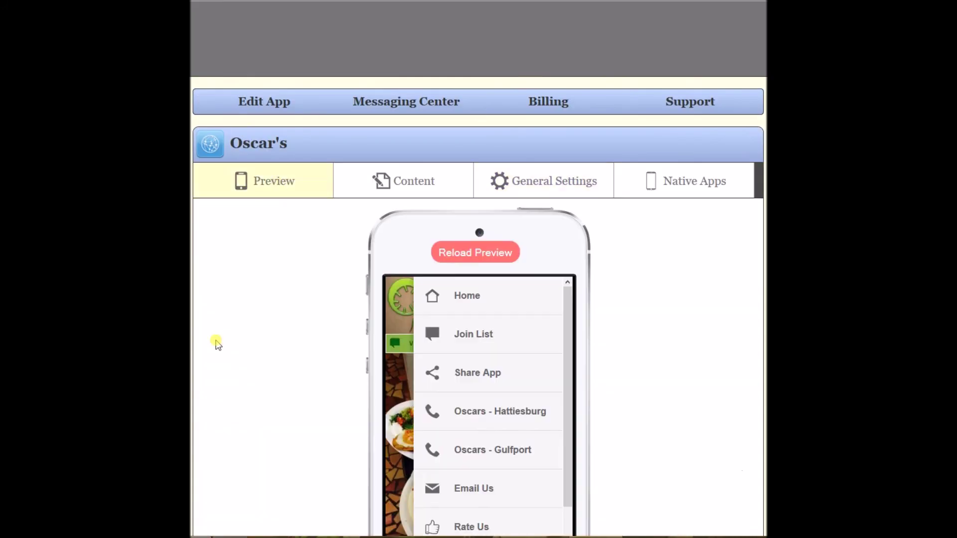
click(468, 255)
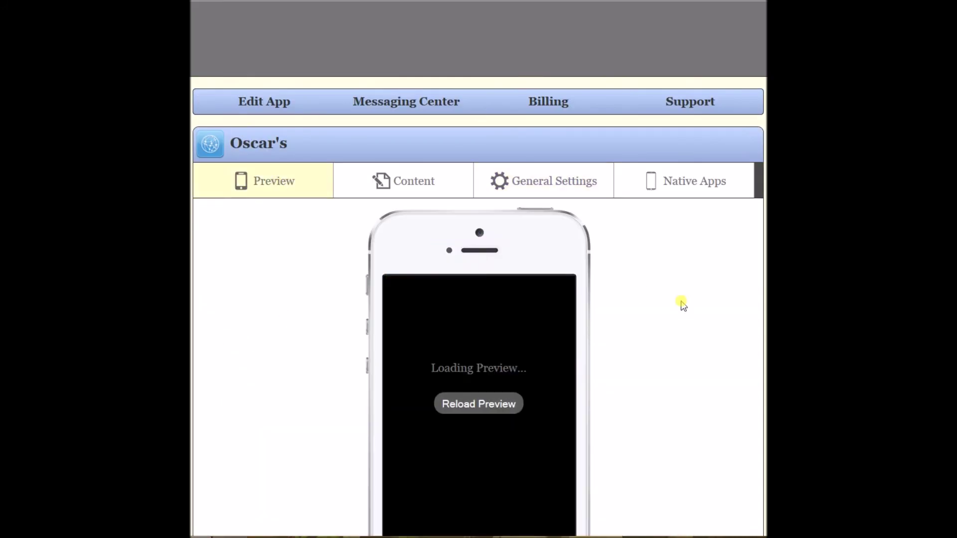
scroll(479, 269, down, 3)
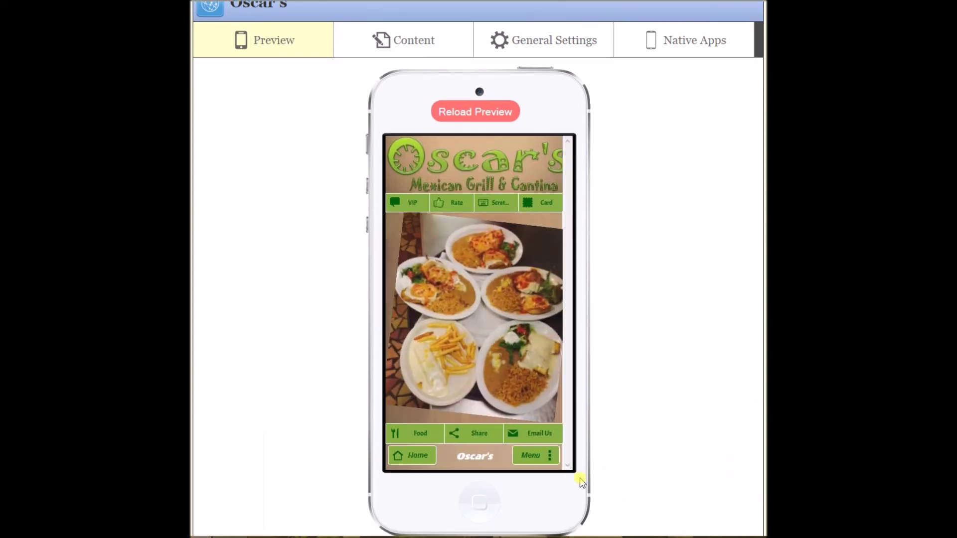
click(542, 457)
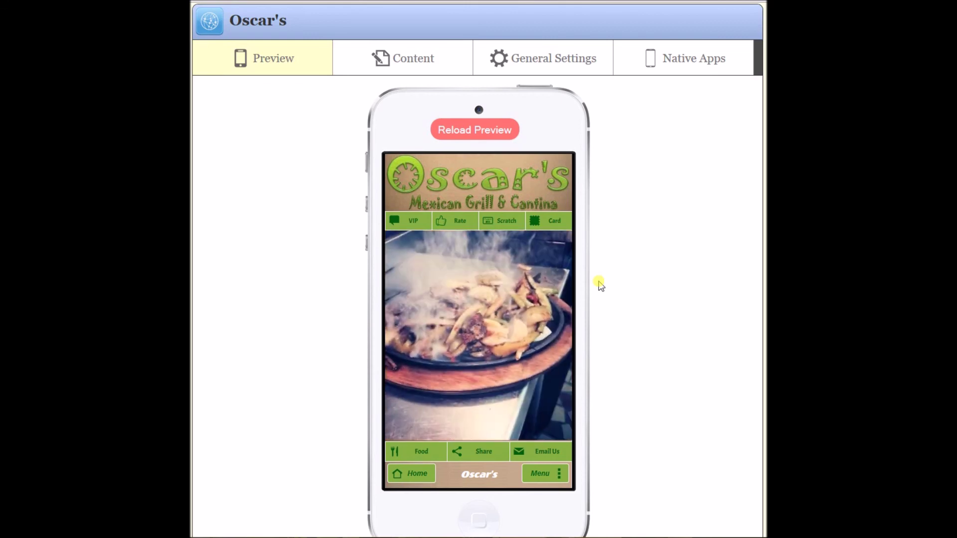
click(540, 474)
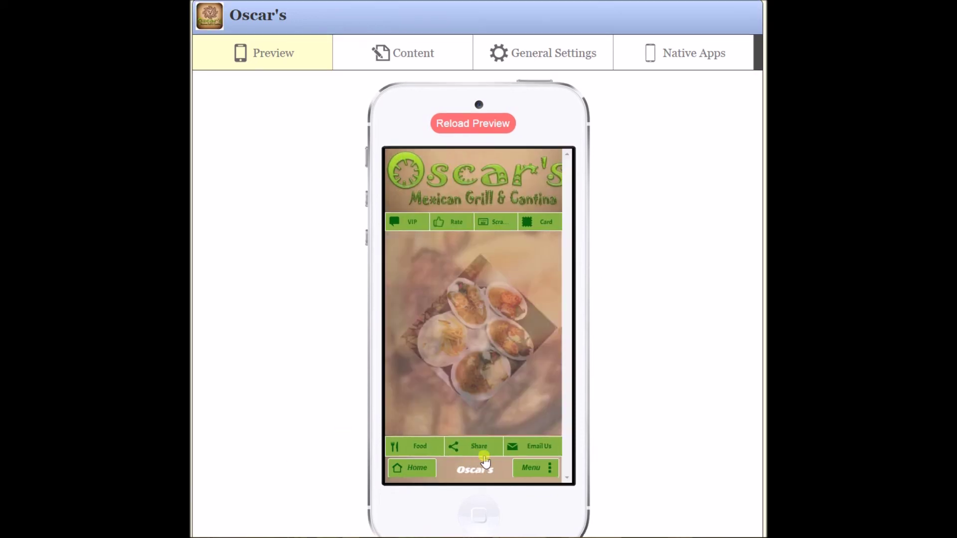
click(531, 468)
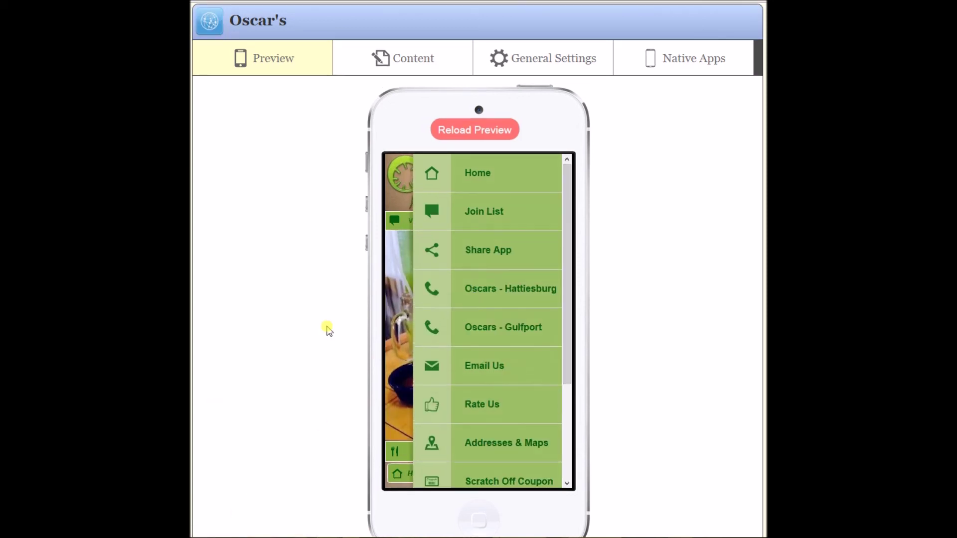
- In the general Slide Menu settings, reorder the links so Oscars - Hattiesburg, Oscars - Gulfport, Restaurant Menu and Addresses & Maps follow Home
click(544, 64)
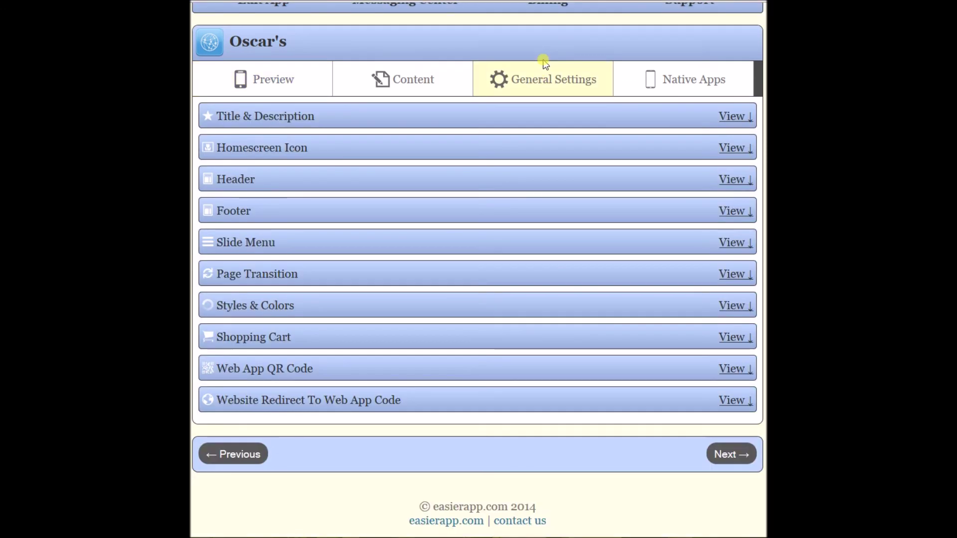
click(268, 244)
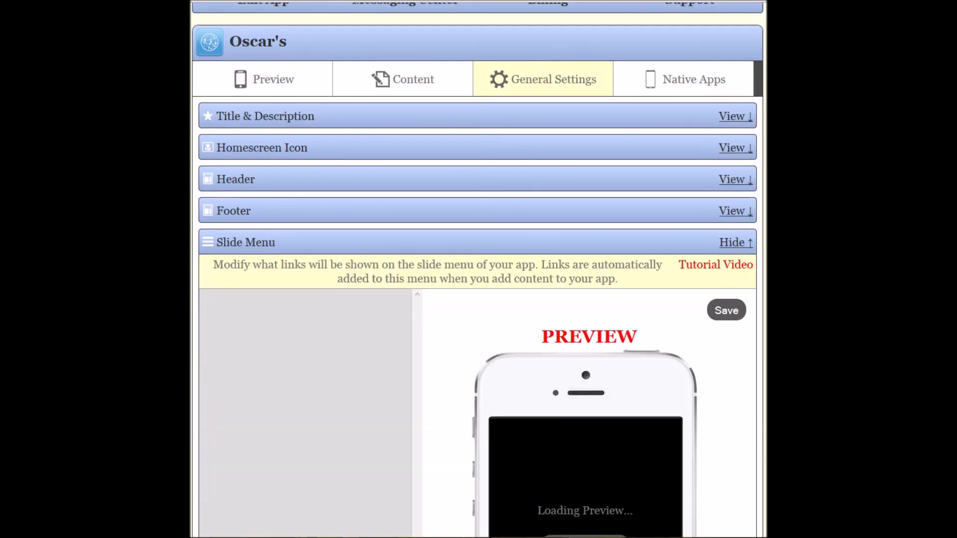
scroll(478, 269, down, 5)
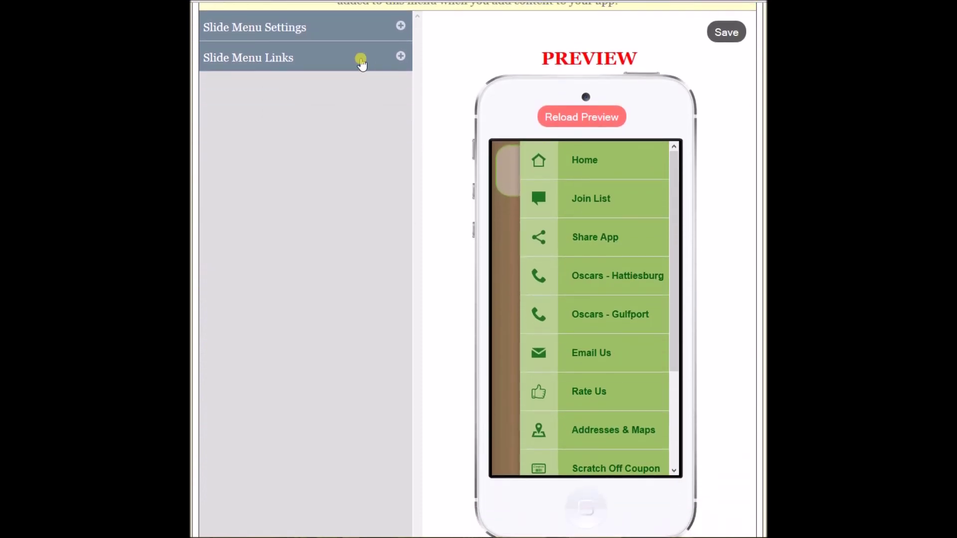
click(401, 56)
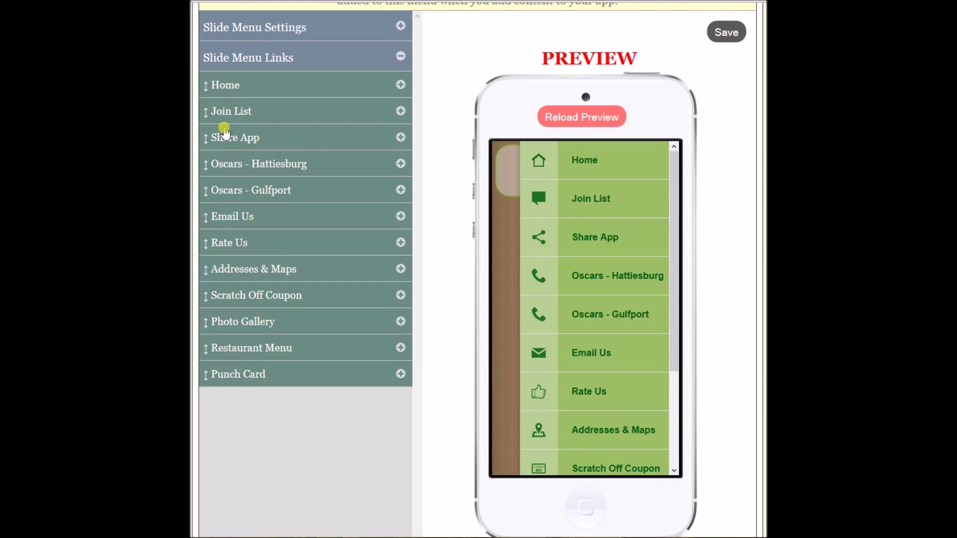
drag(262, 164, 256, 112)
drag(259, 188, 263, 140)
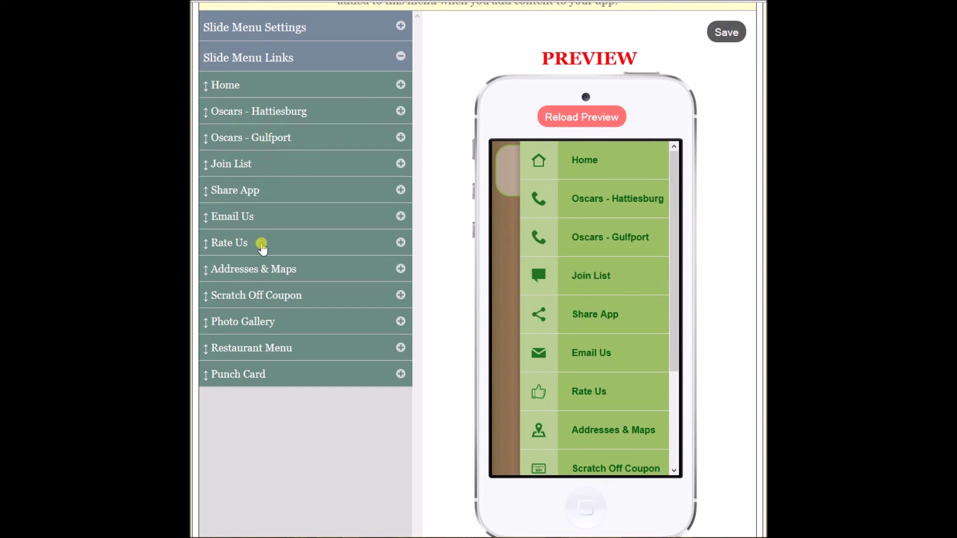
drag(256, 344, 261, 166)
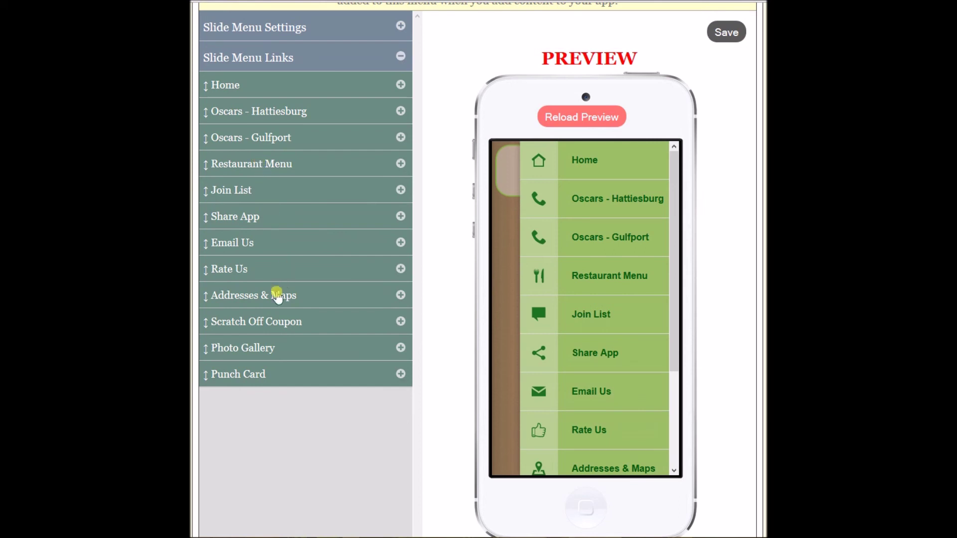
drag(277, 297, 284, 190)
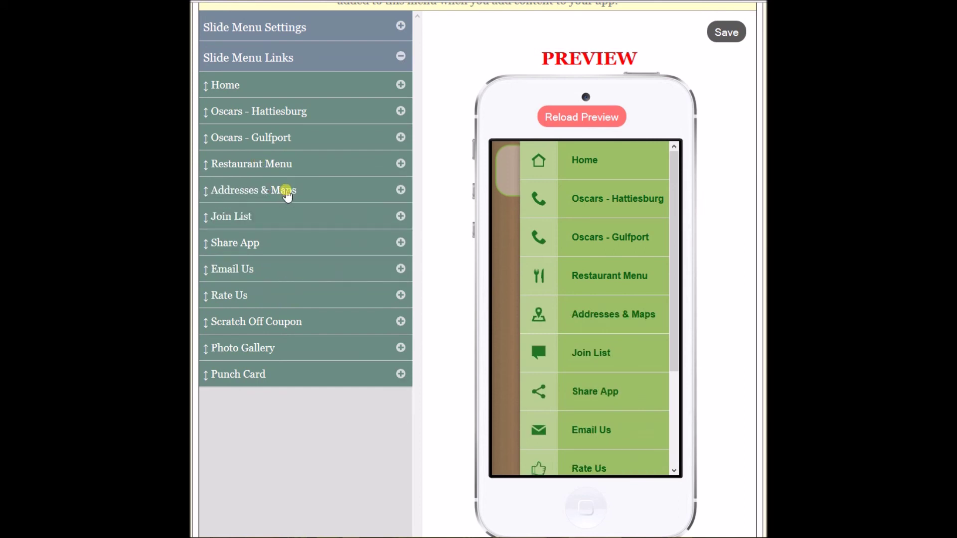
- Change the text of the Addresses & Maps slide menu link to Locations
click(400, 191)
drag(397, 241, 241, 243)
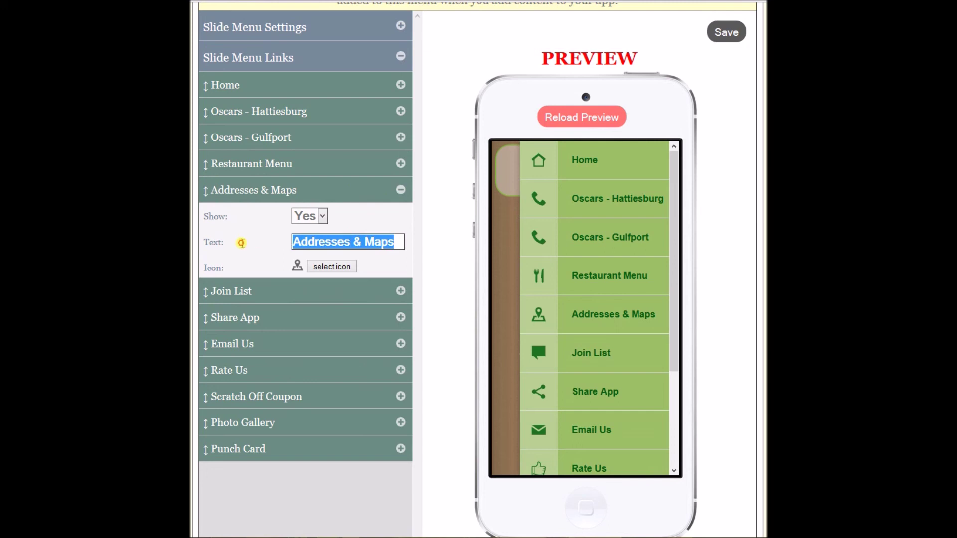
text(Locations)
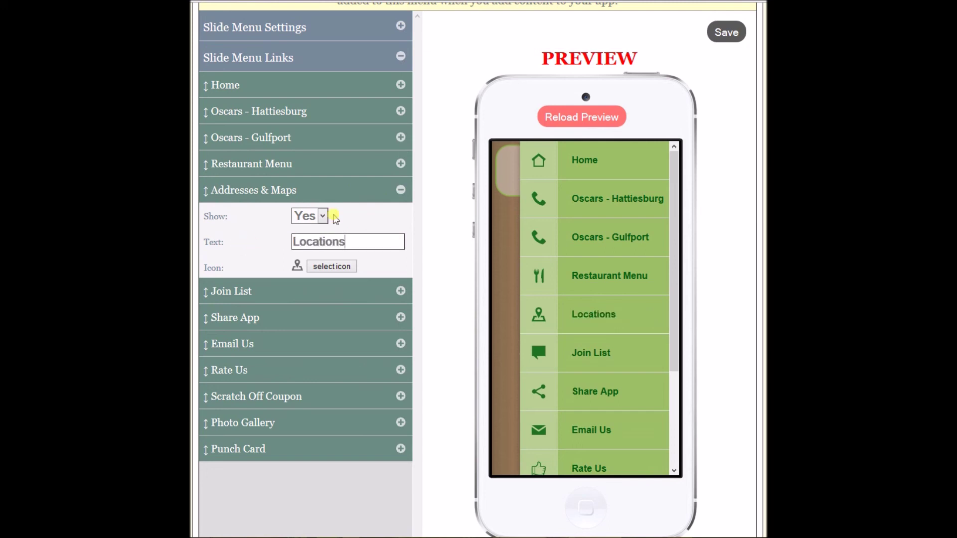
click(400, 190)
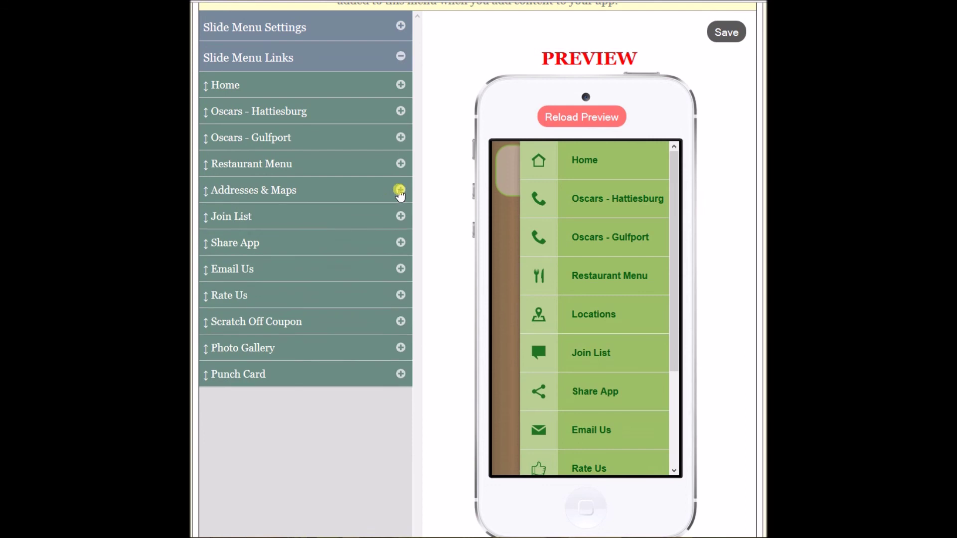
- Move Punch Card and Scratch Off Coupon directly below Addresses & Maps, and shorten the coupon link's text to Scratch Off
drag(261, 373, 271, 215)
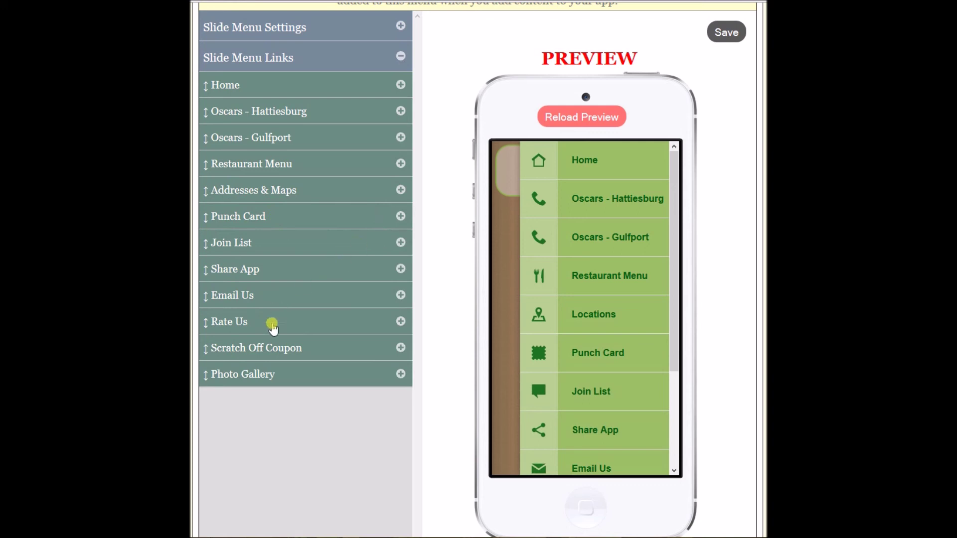
drag(264, 351, 273, 246)
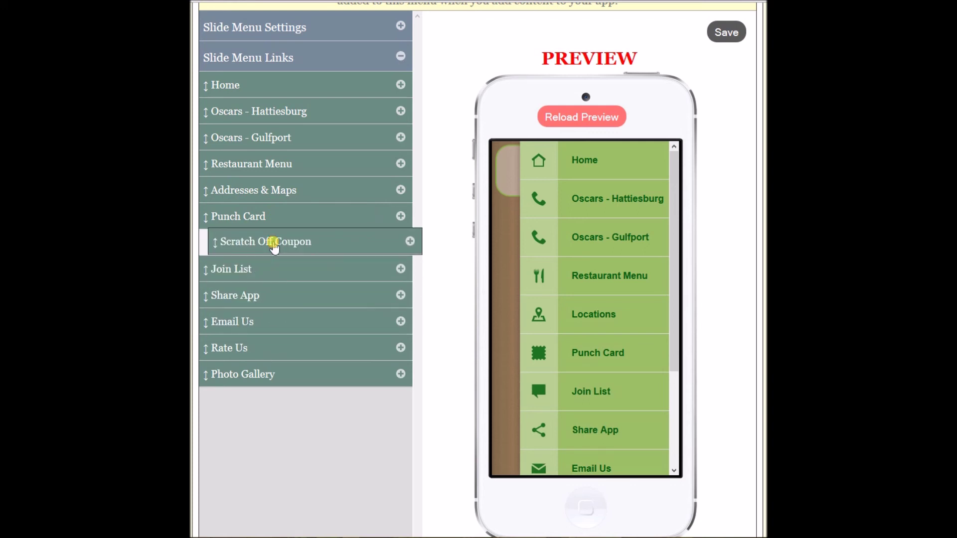
click(401, 243)
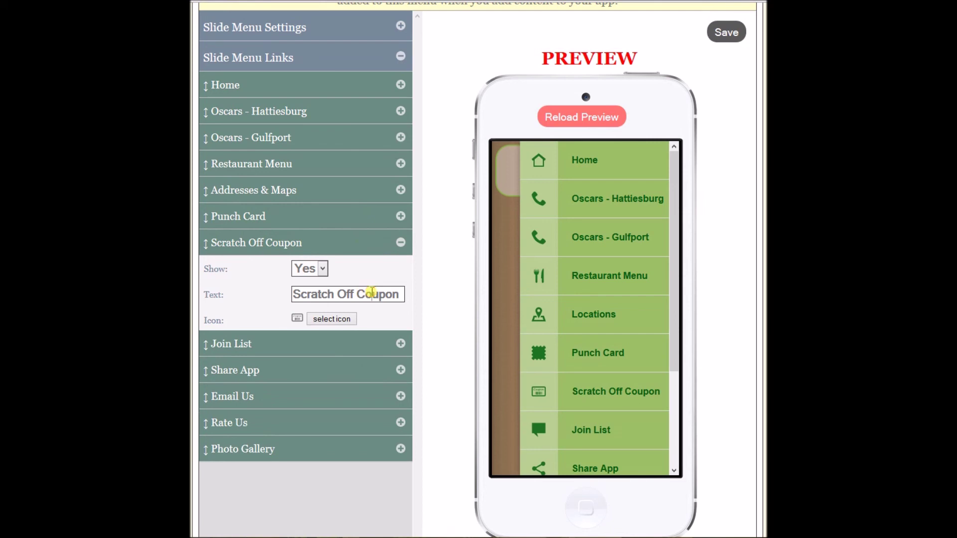
double_click(371, 293)
key(BackSpace)
click(404, 241)
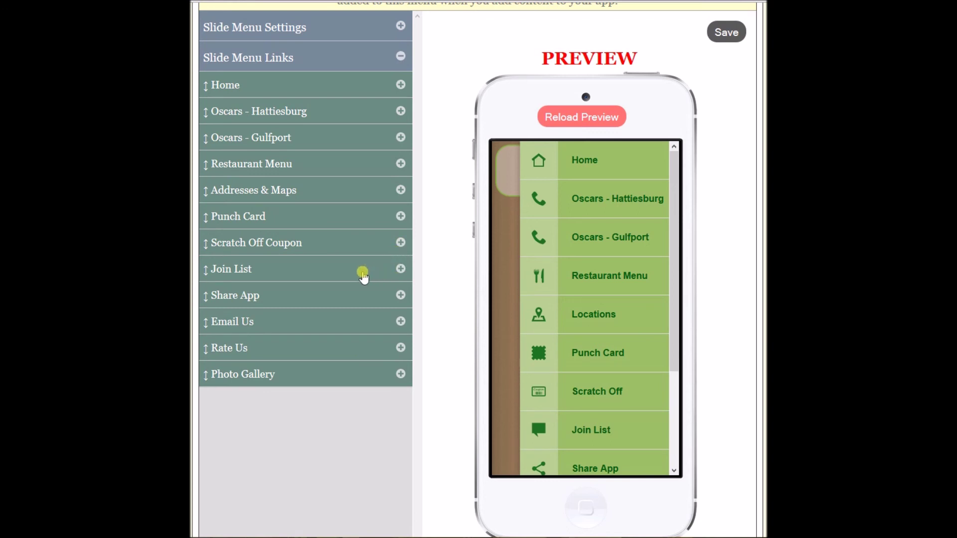
- Change the text of the Join List slide menu link to Be a VIP
click(401, 270)
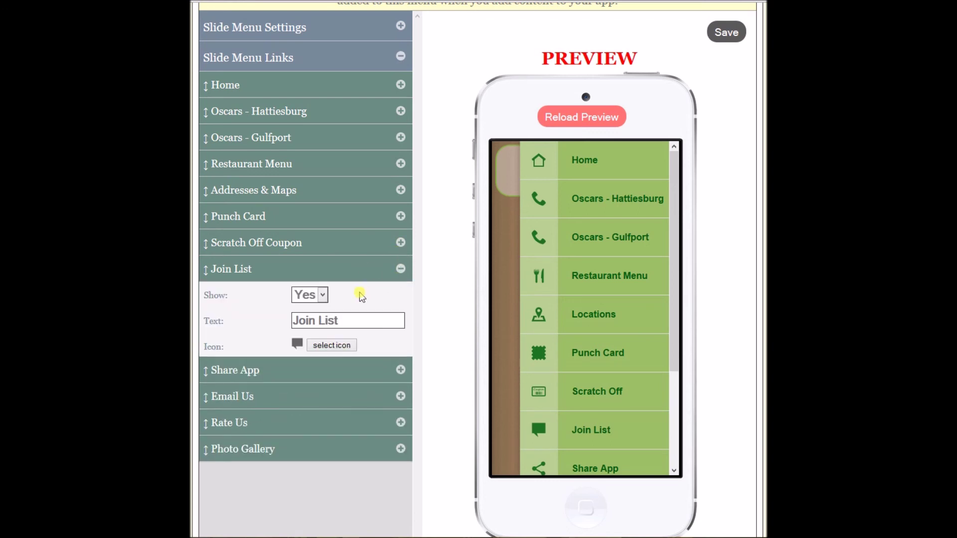
drag(343, 319, 212, 320)
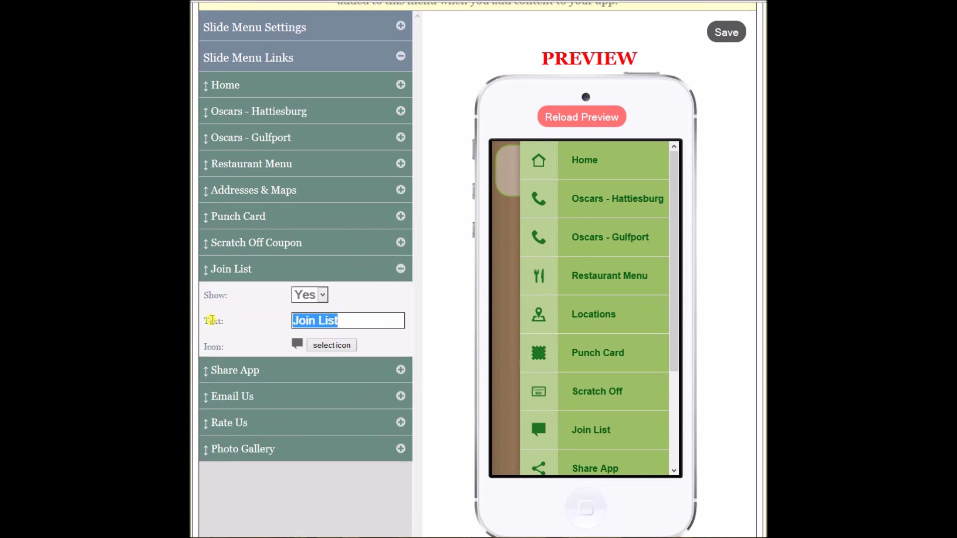
text(Be a VIP)
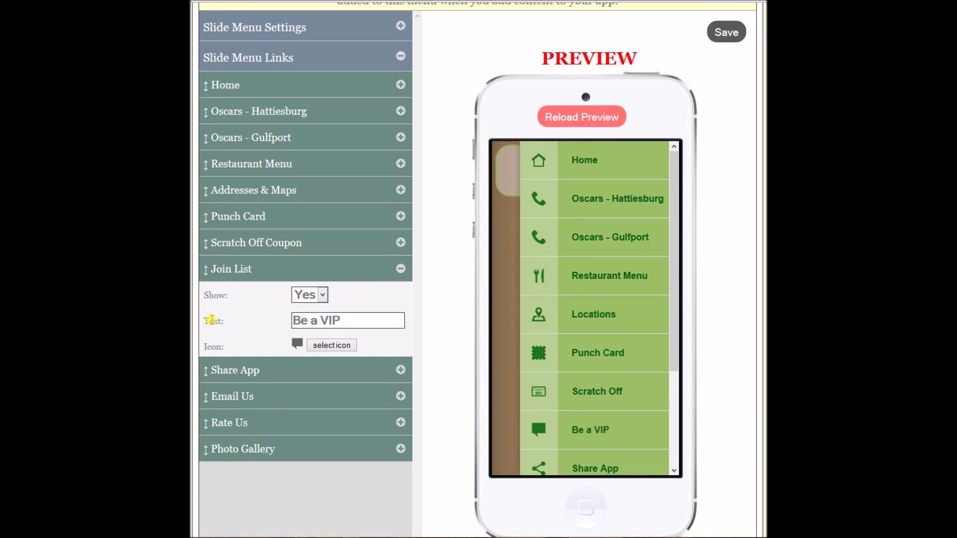
click(401, 269)
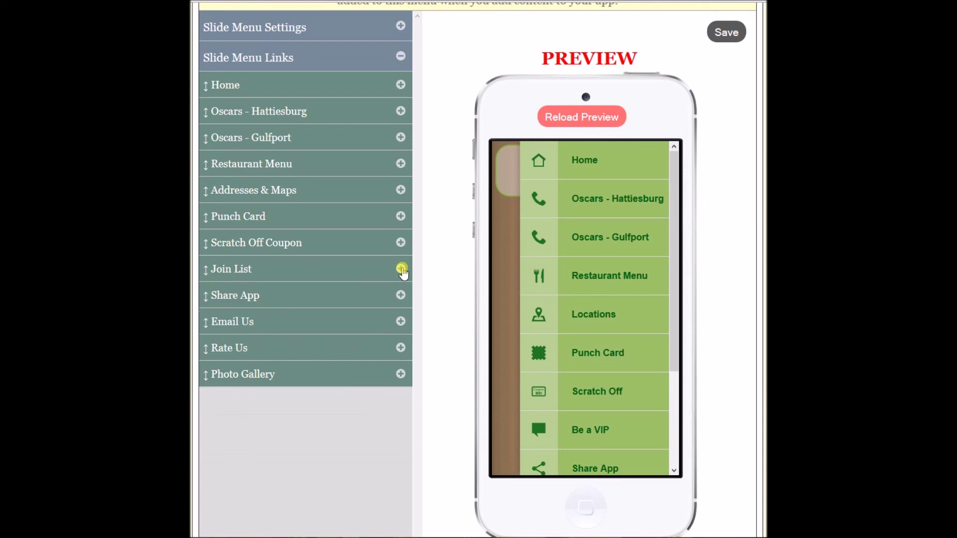
- Move Rate Us and Photo Gallery between Join List and Share App, set the gallery link's text to Photos, and save the slide menu
drag(274, 349, 274, 296)
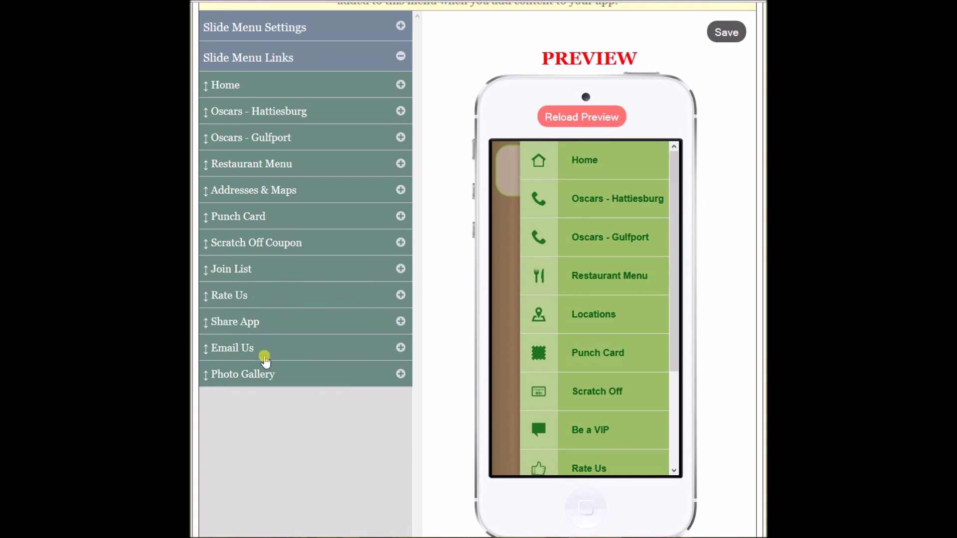
drag(265, 377, 294, 320)
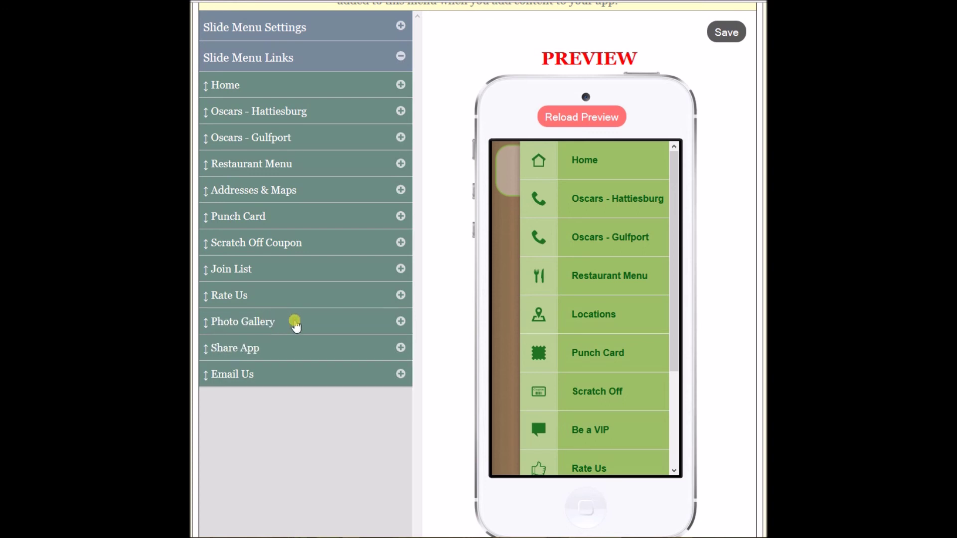
click(400, 321)
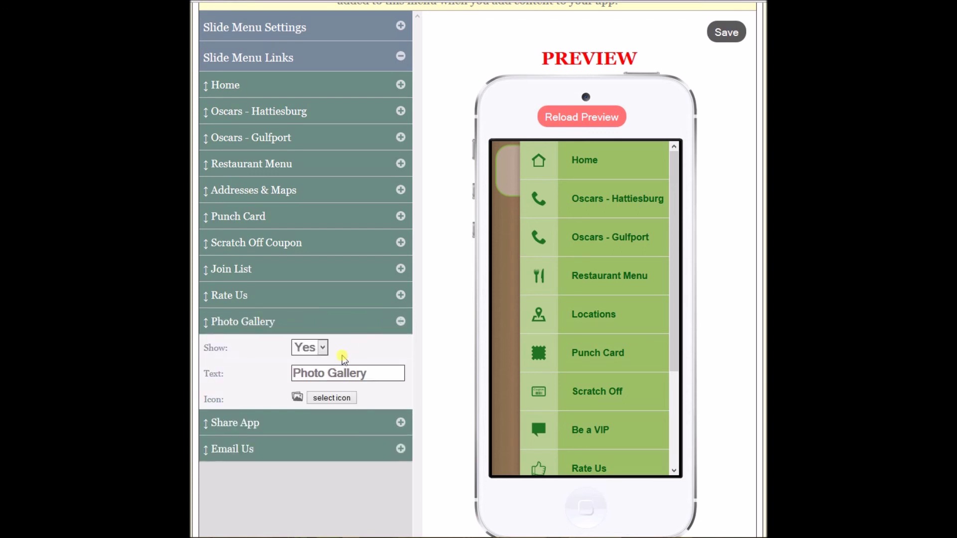
drag(324, 371, 516, 364)
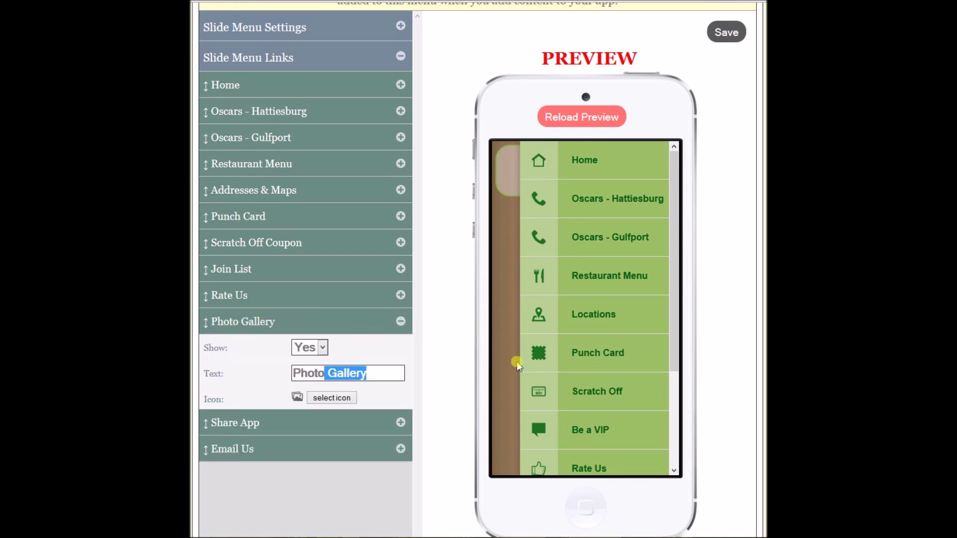
text(s)
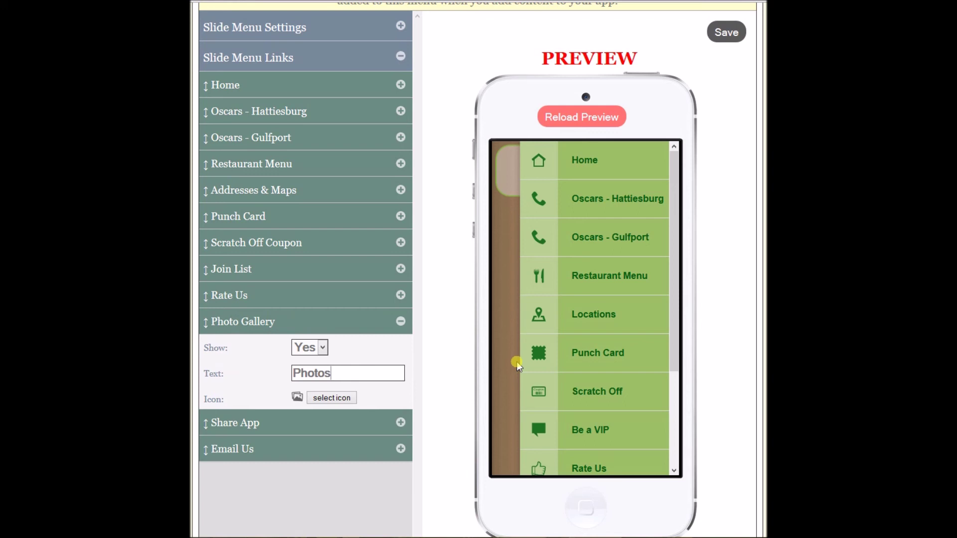
click(401, 323)
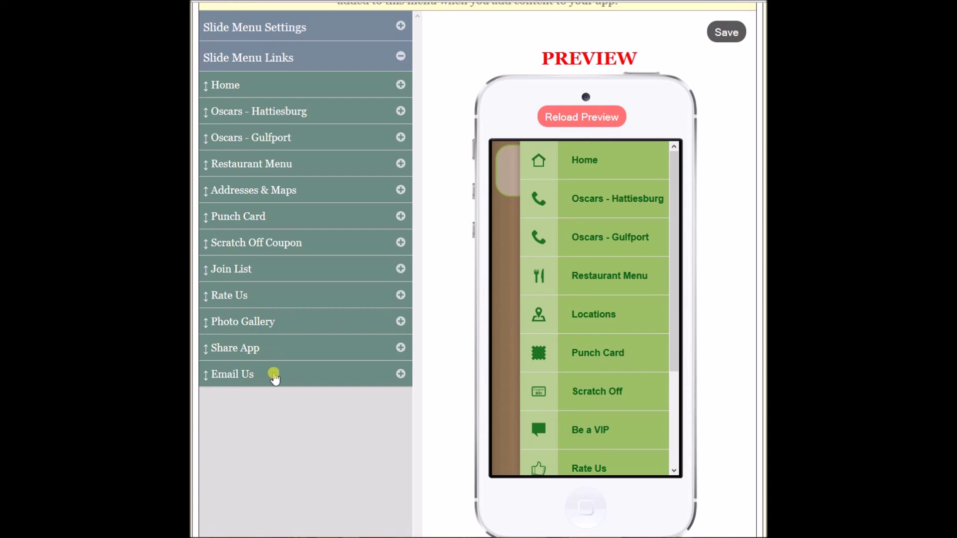
click(728, 32)
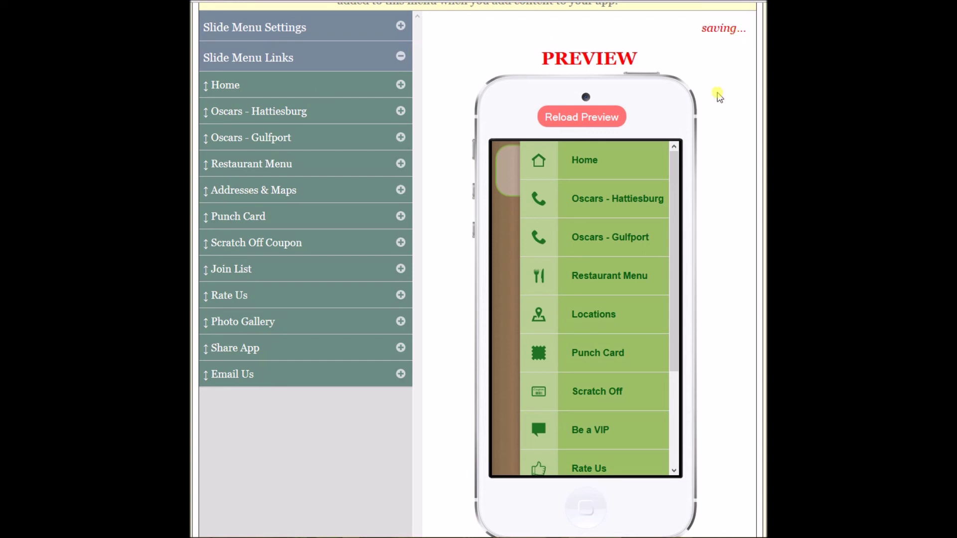
- Reload the main Oscar's app preview and check the slide menu's link order and labels
scroll(478, 269, up, 7)
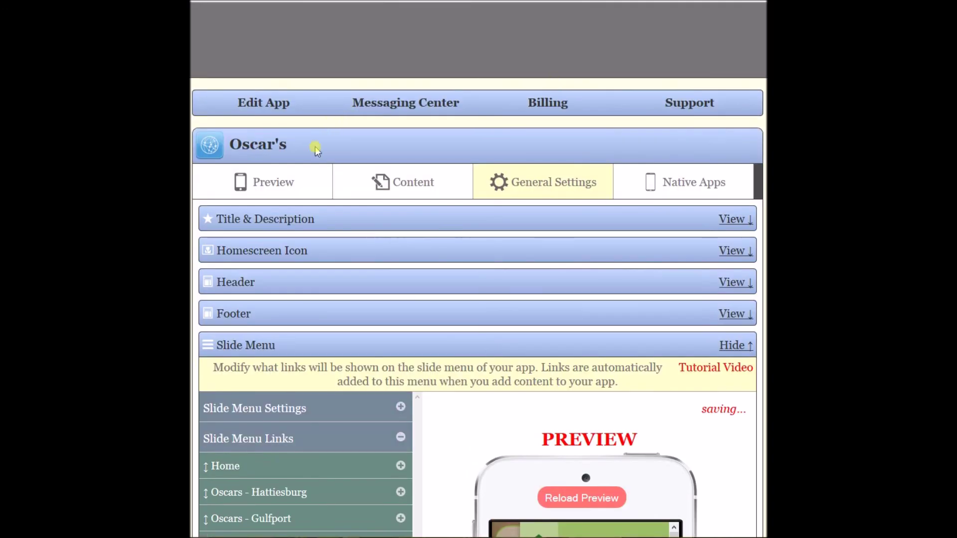
click(274, 187)
click(439, 245)
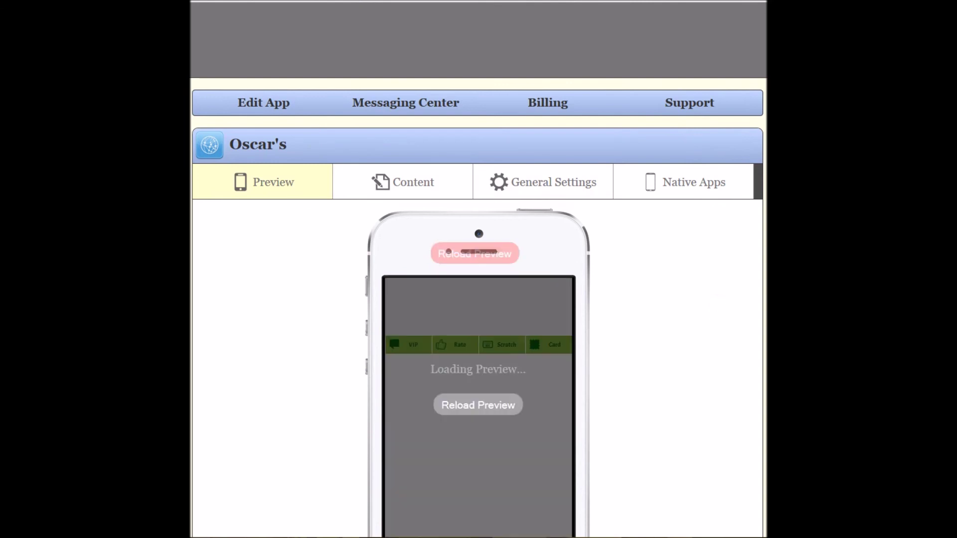
scroll(478, 309, down, 4)
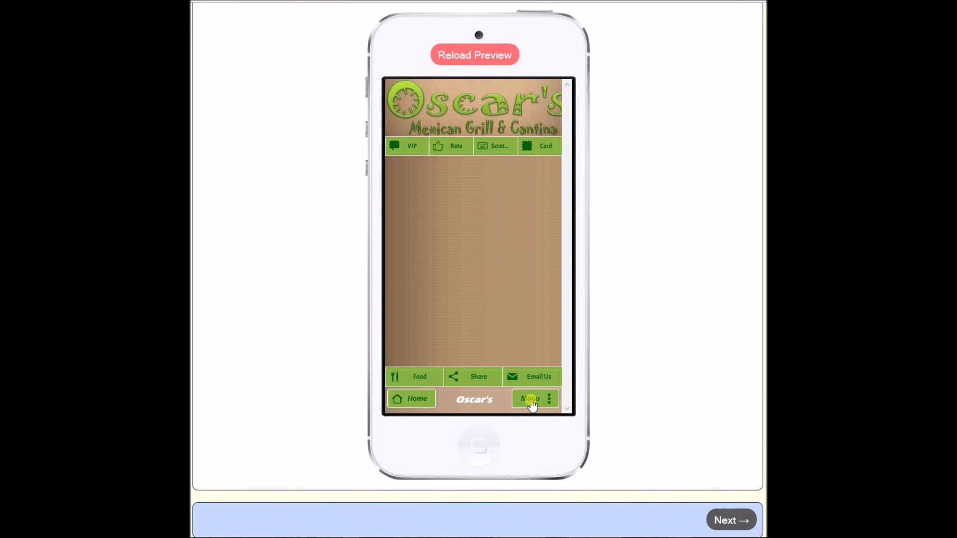
click(537, 395)
drag(556, 297, 551, 256)
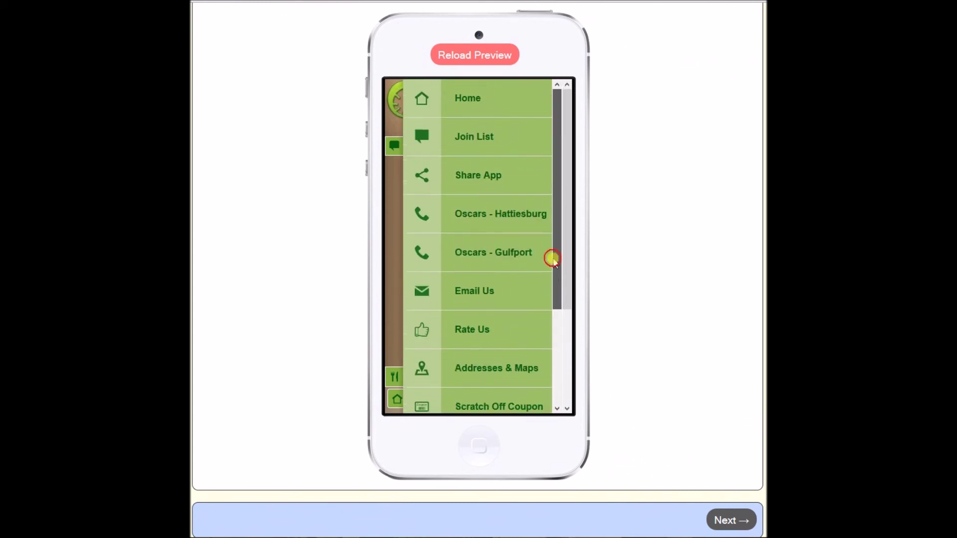
click(479, 56)
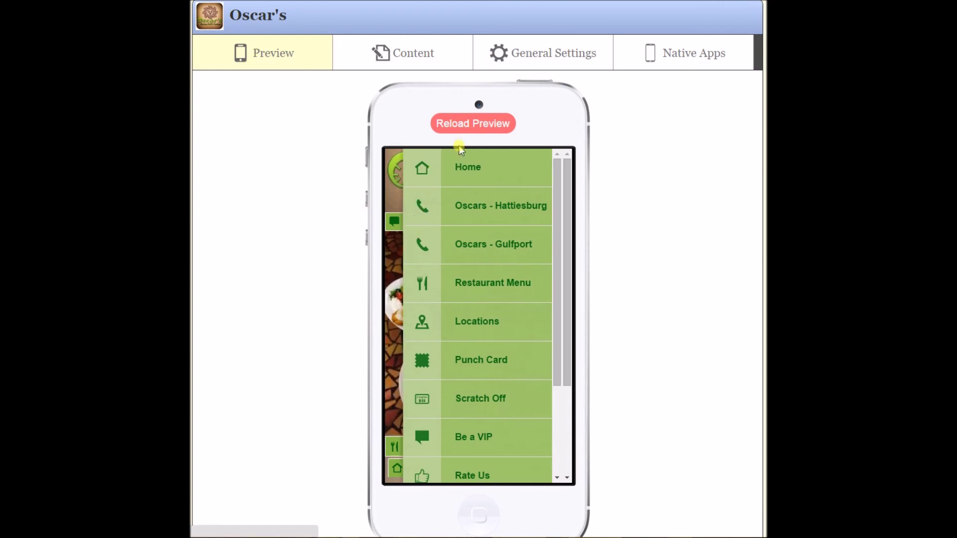
- Reload the preview once more and look over the app's home screen with its header, link bars and photo slideshow
click(477, 123)
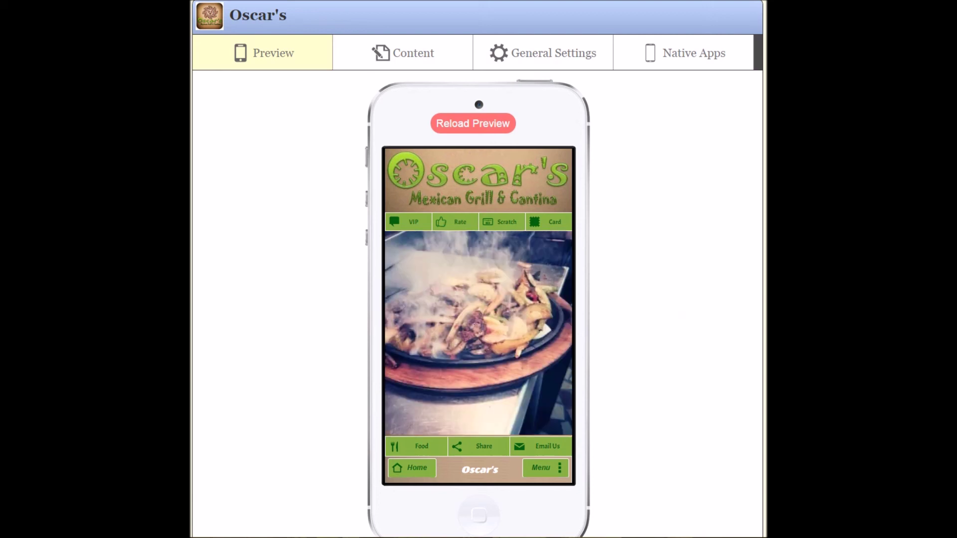
scroll(254, 491, down, 2)
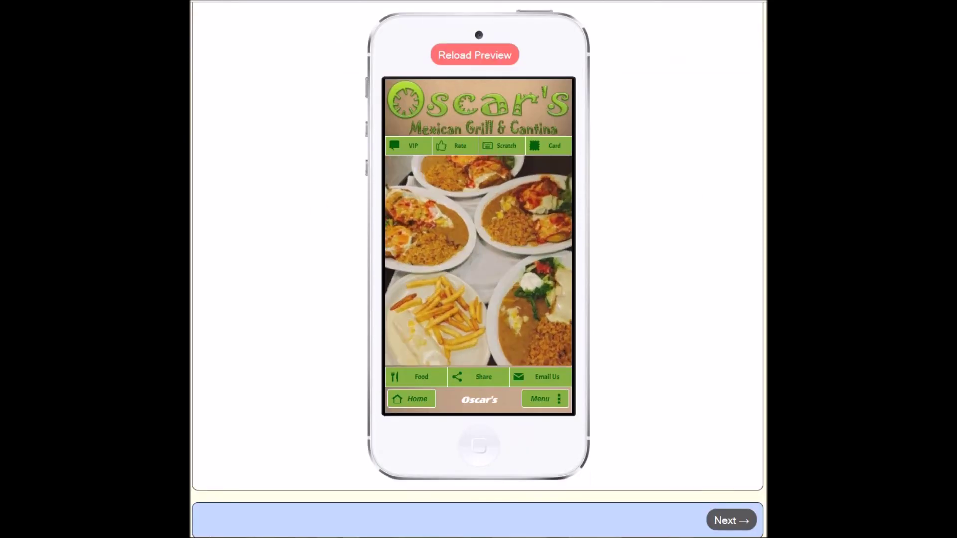
scroll(477, 269, up, 1)
scroll(478, 269, up, 2)
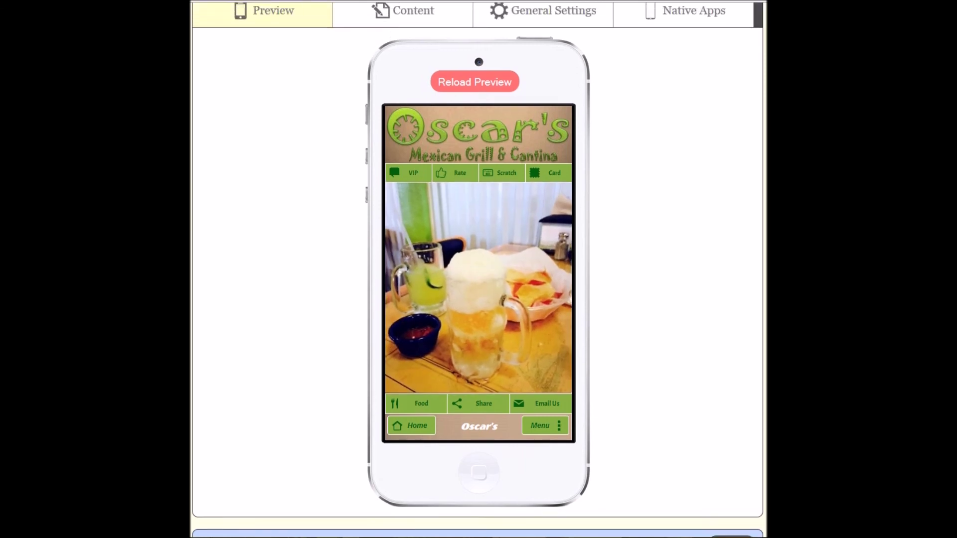
scroll(478, 269, down, 2)
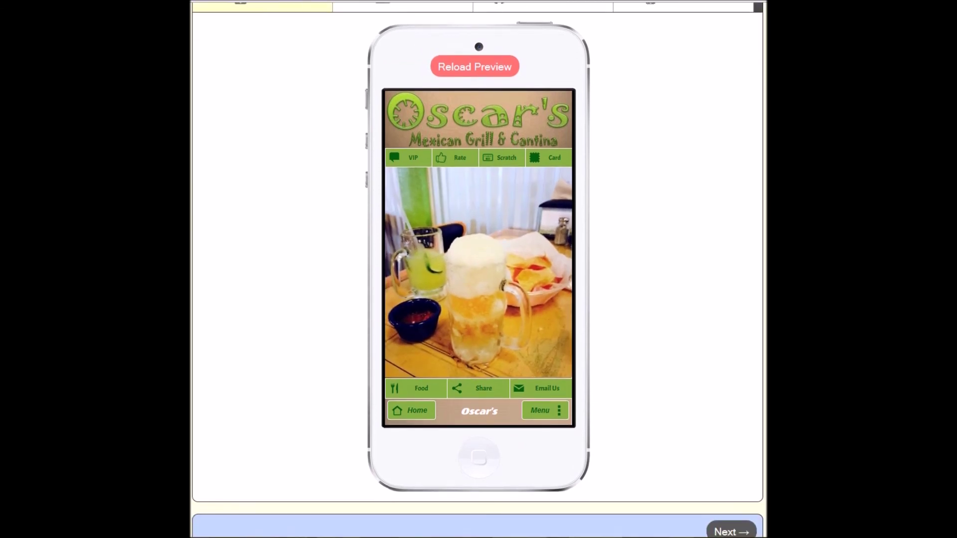